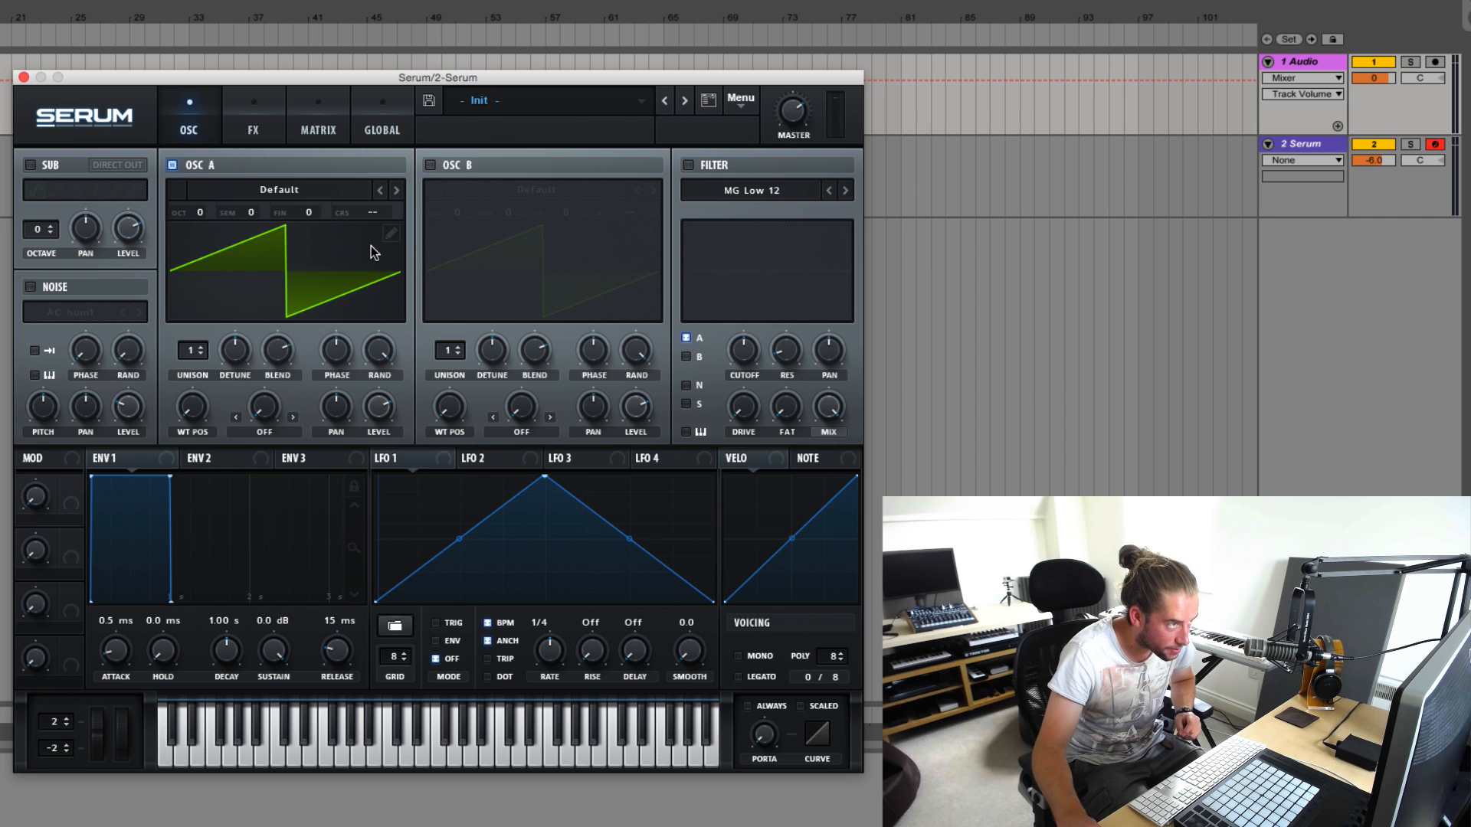
Open Oscillator A's wavetable editor and set the horizontal grid size to 1
left_click(390, 233)
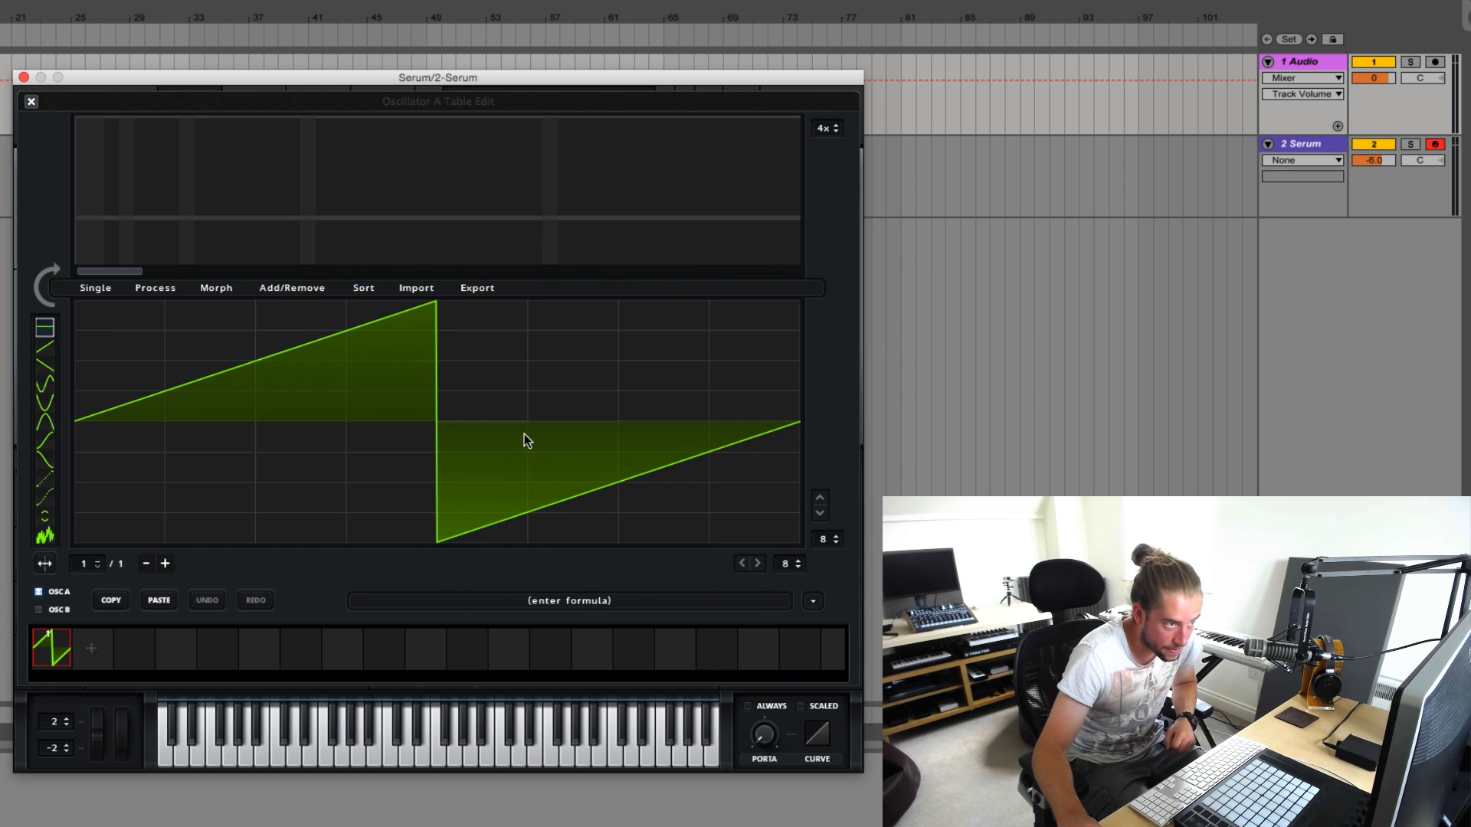
left_click_drag(788, 562, 790, 580)
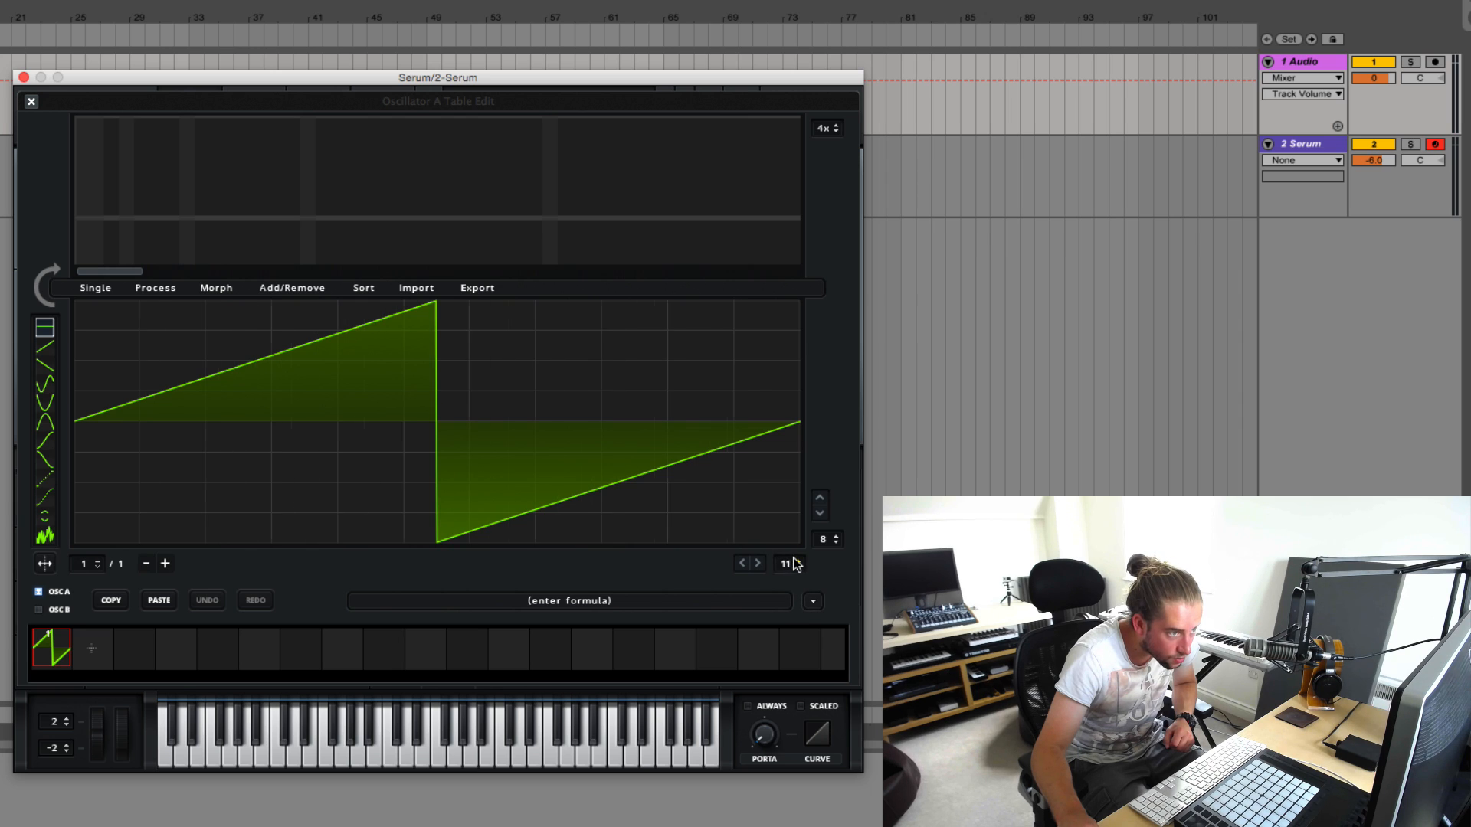
left_click_drag(792, 602, 792, 590)
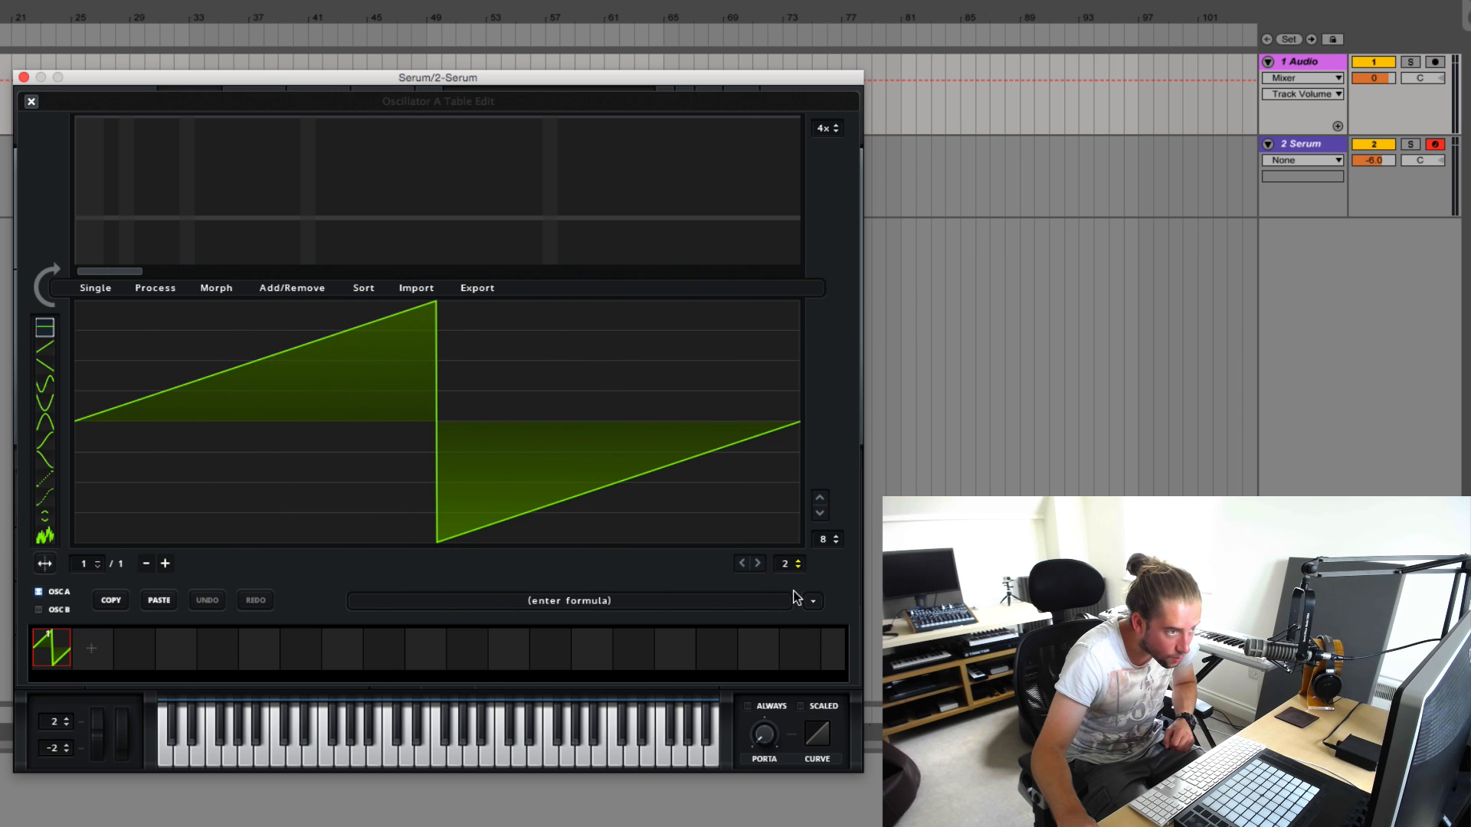
mouse_move(825, 544)
left_mouse_down()
mouse_move(829, 571)
mouse_move(835, 552)
left_mouse_up()
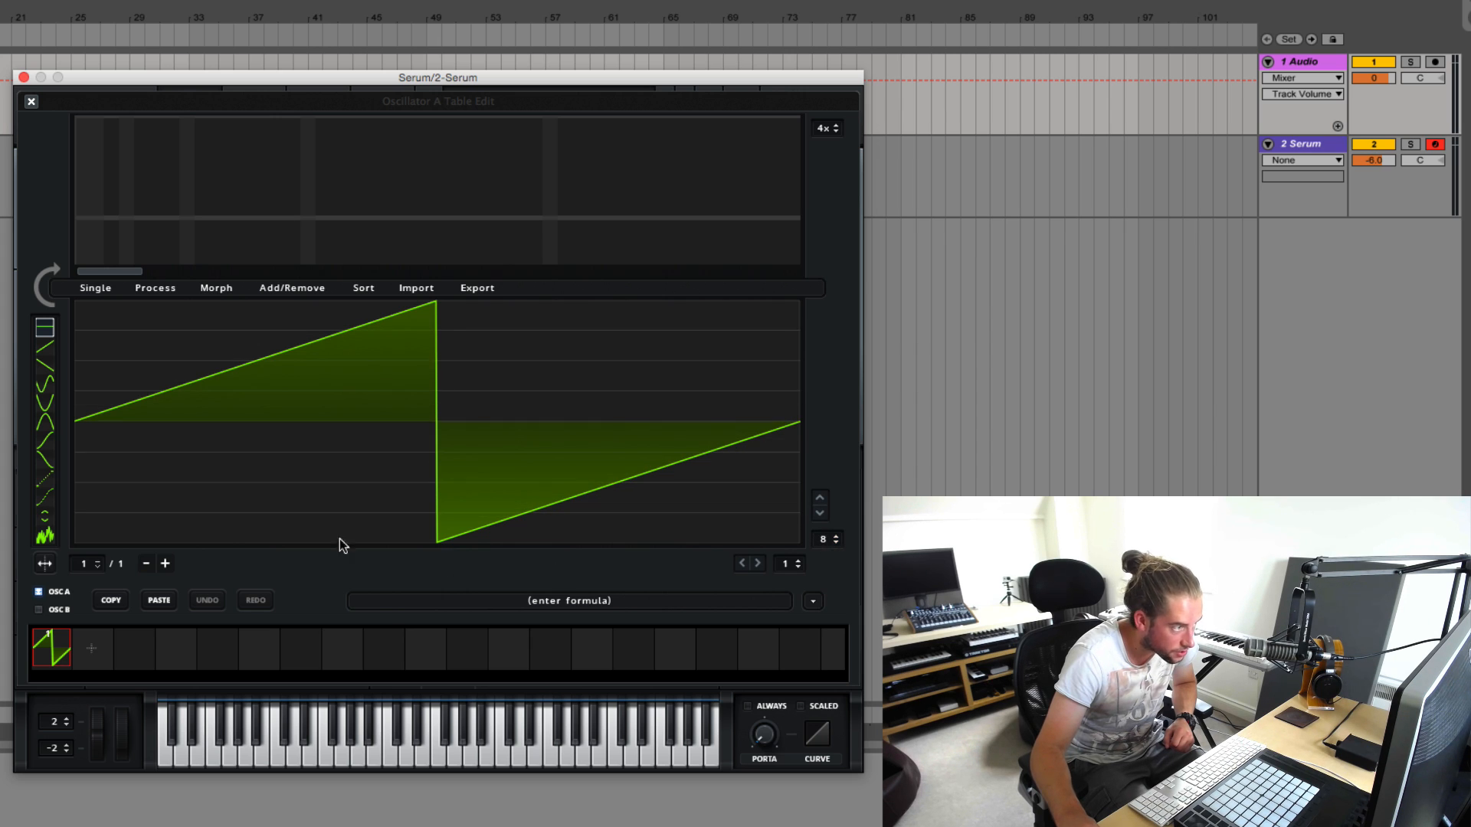
Draw a one-cycle small sine near the lower edge of frame 1, and add a second frame with the sine near the upper edge
left_click(43, 385)
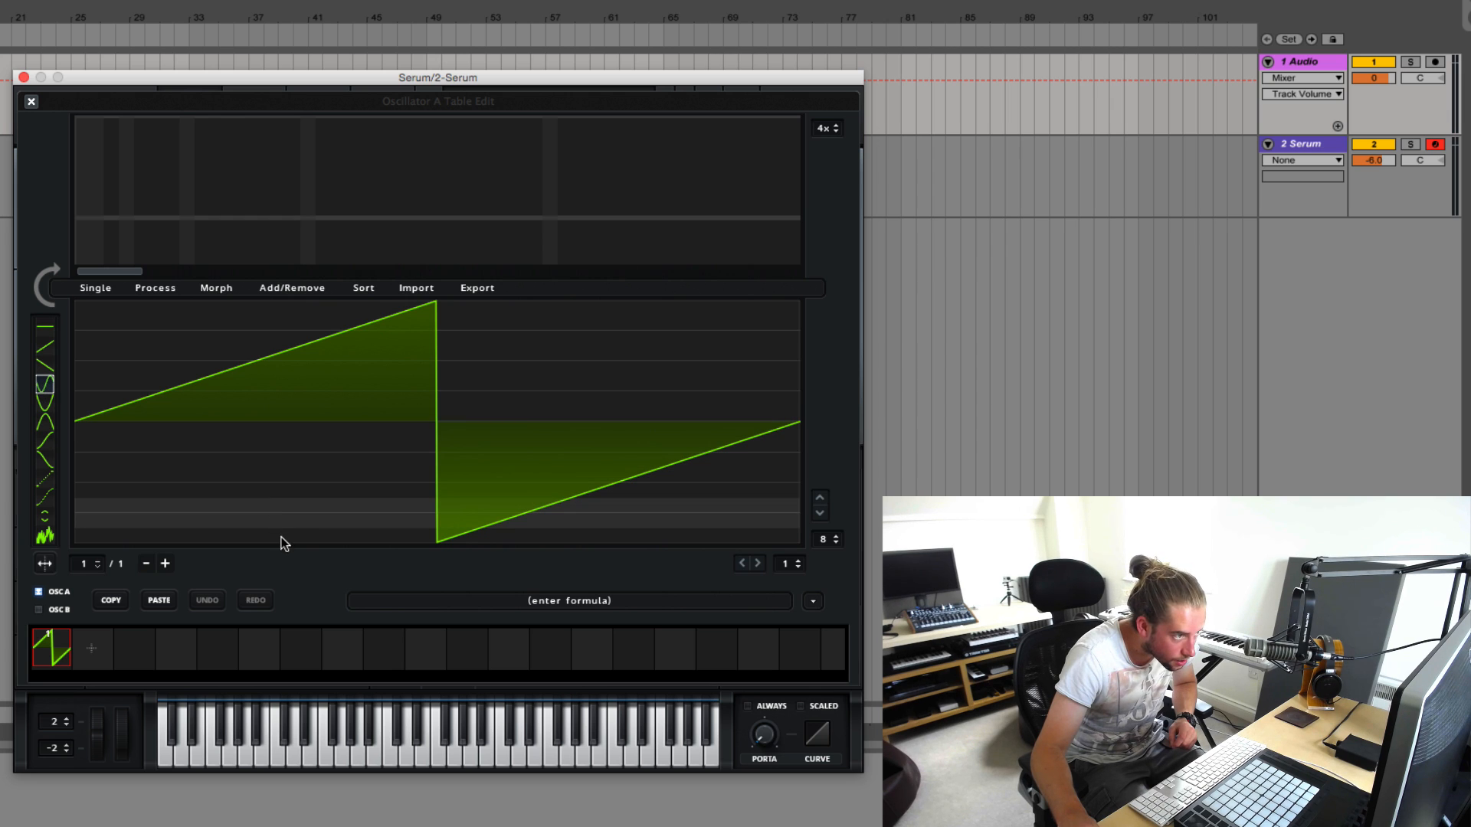
left_click(329, 536)
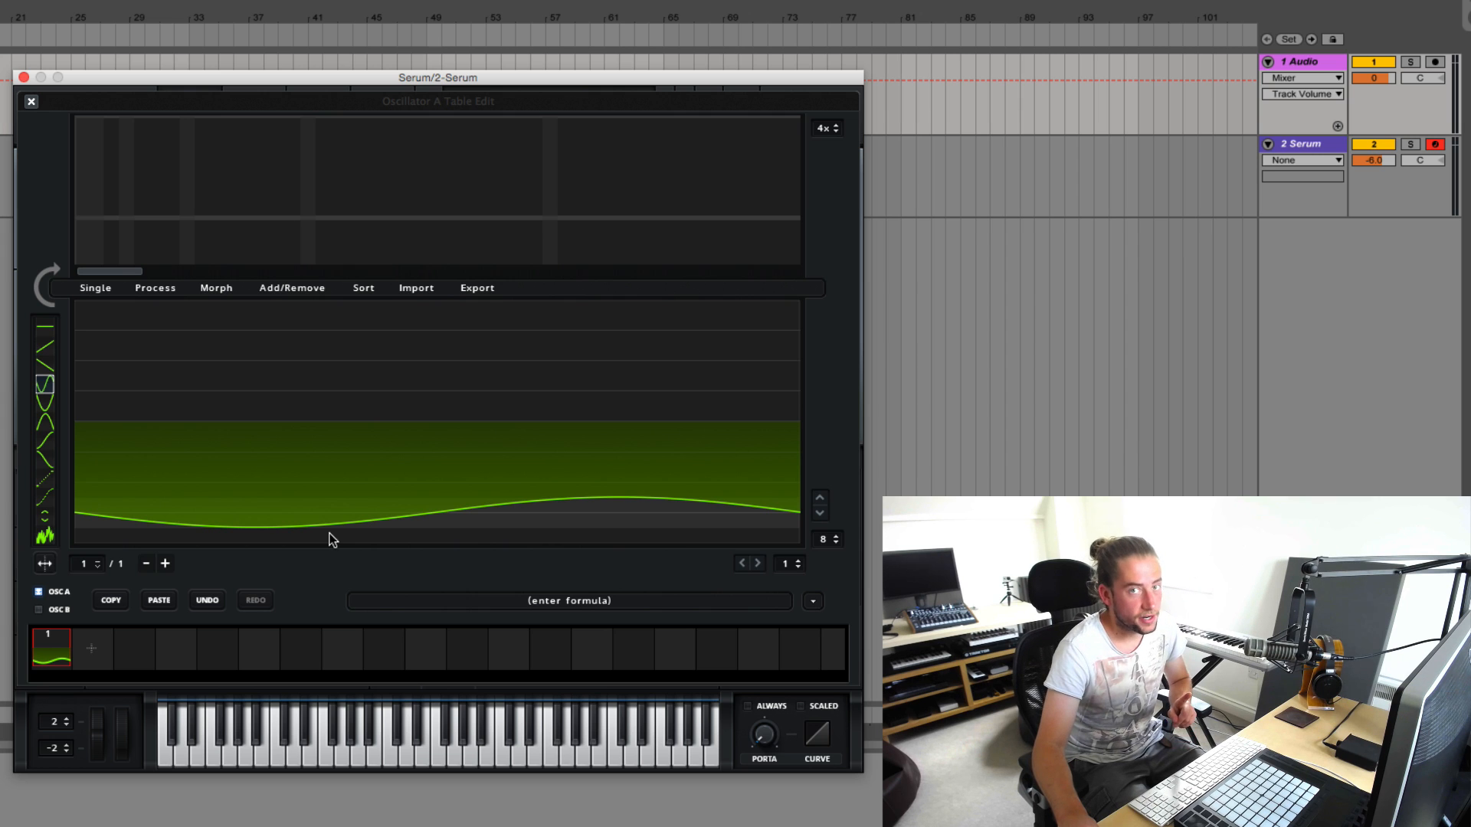
left_click(90, 645)
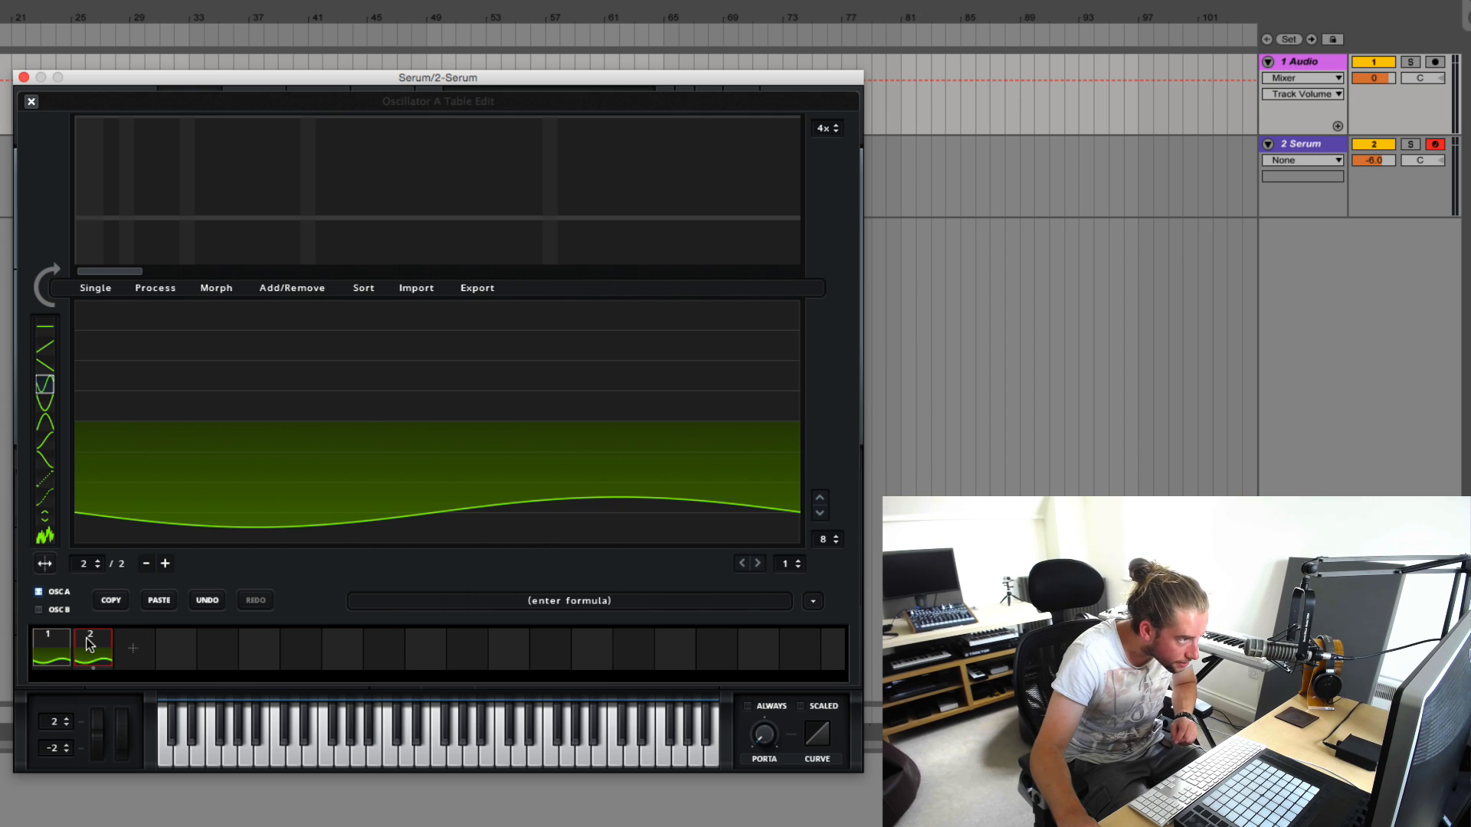
left_click(190, 310)
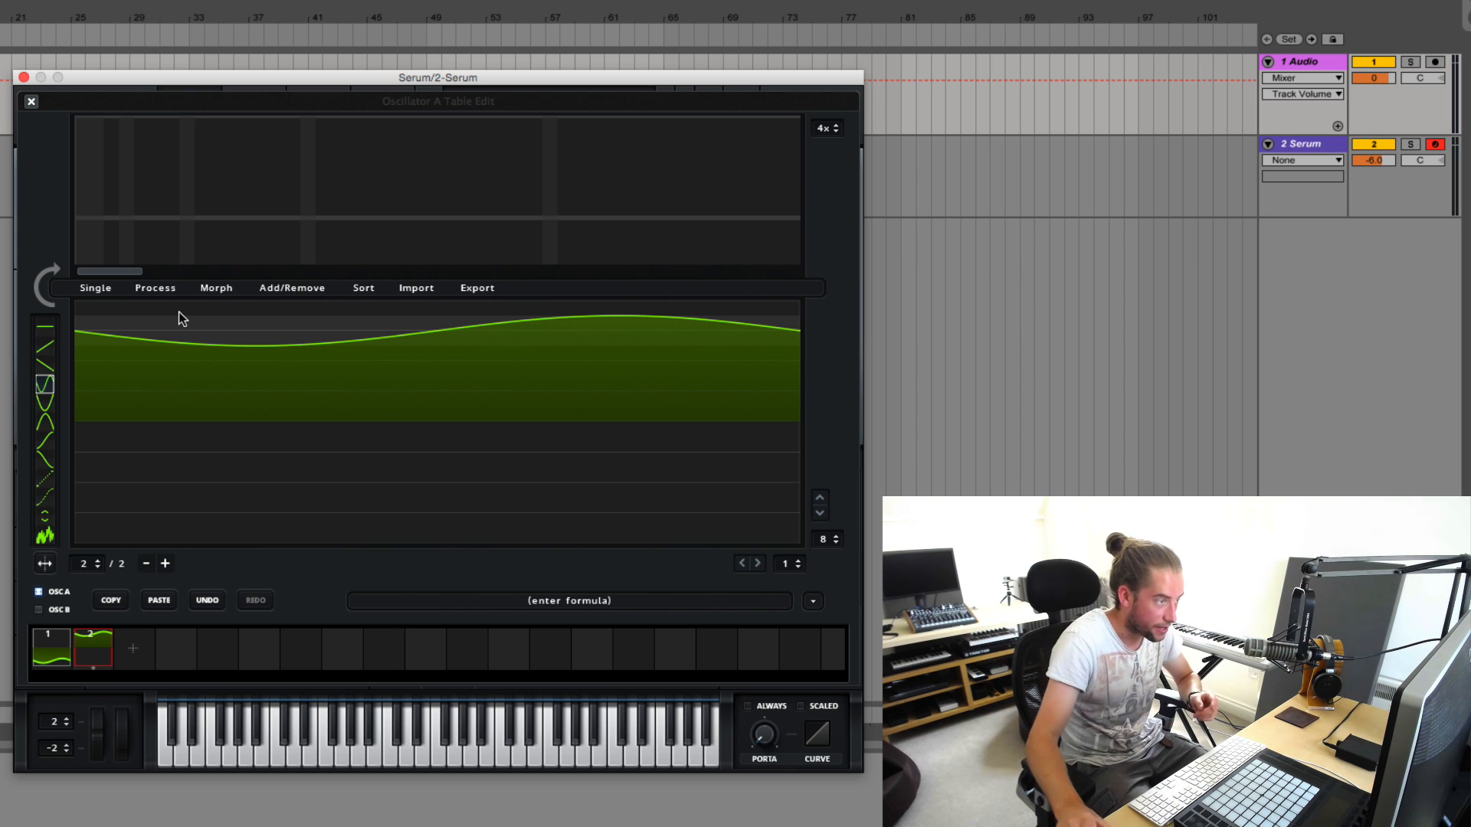
Redraw frame 1's sine at the centre line, step it back down to the low offset, and select frame 2
left_click(63, 653)
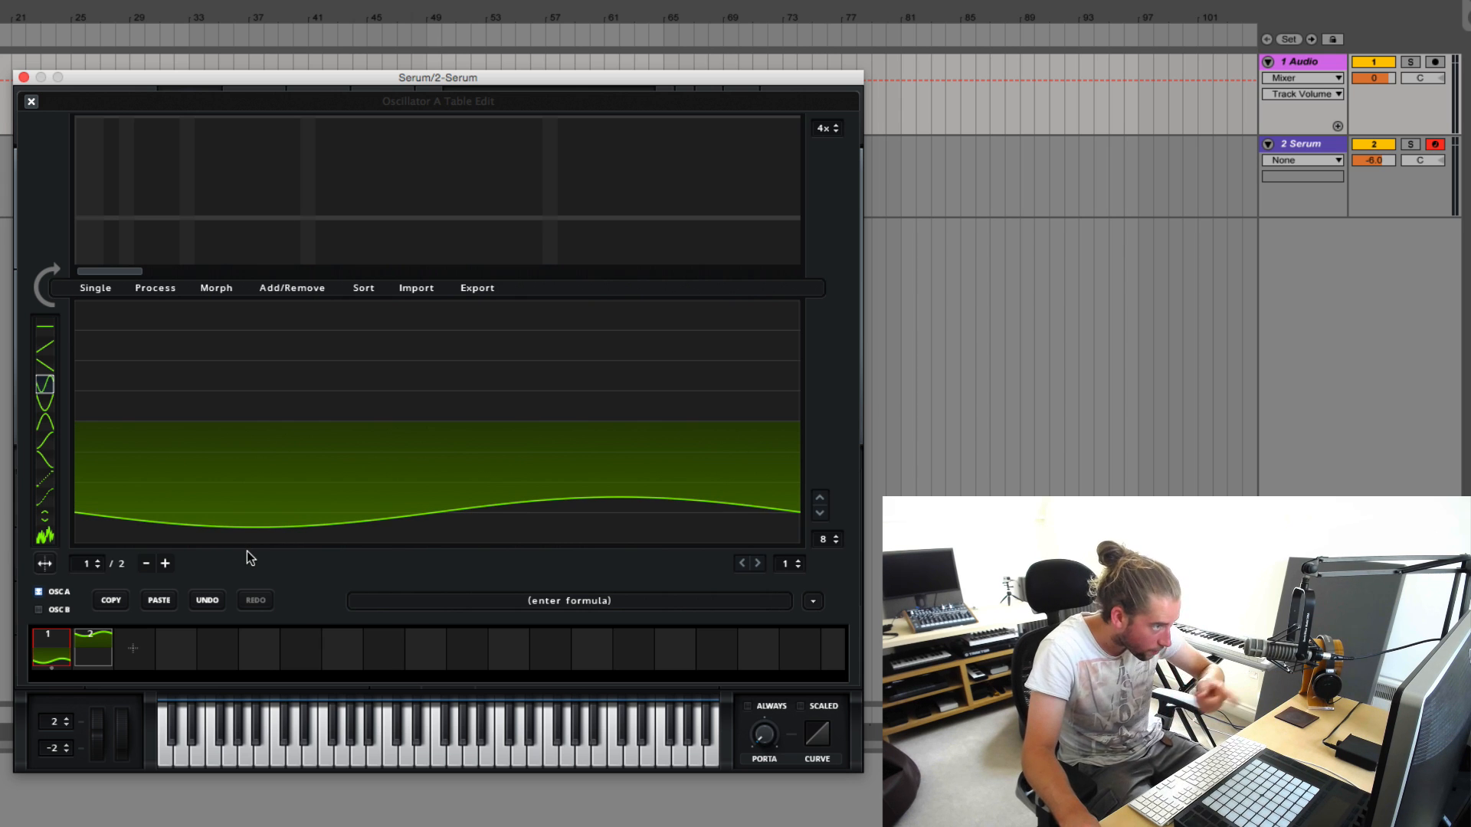
left_click(152, 416)
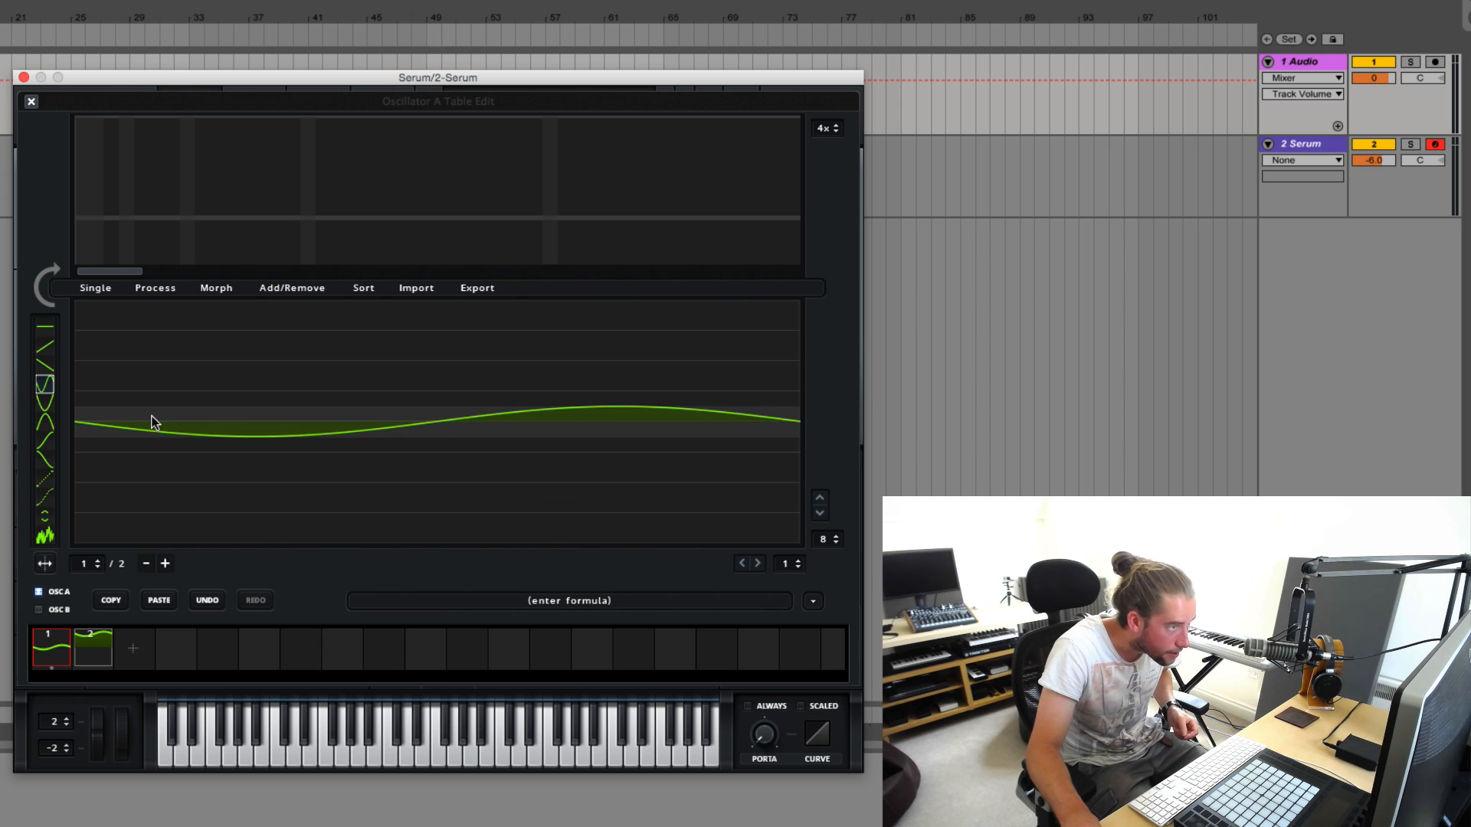
left_click(156, 461)
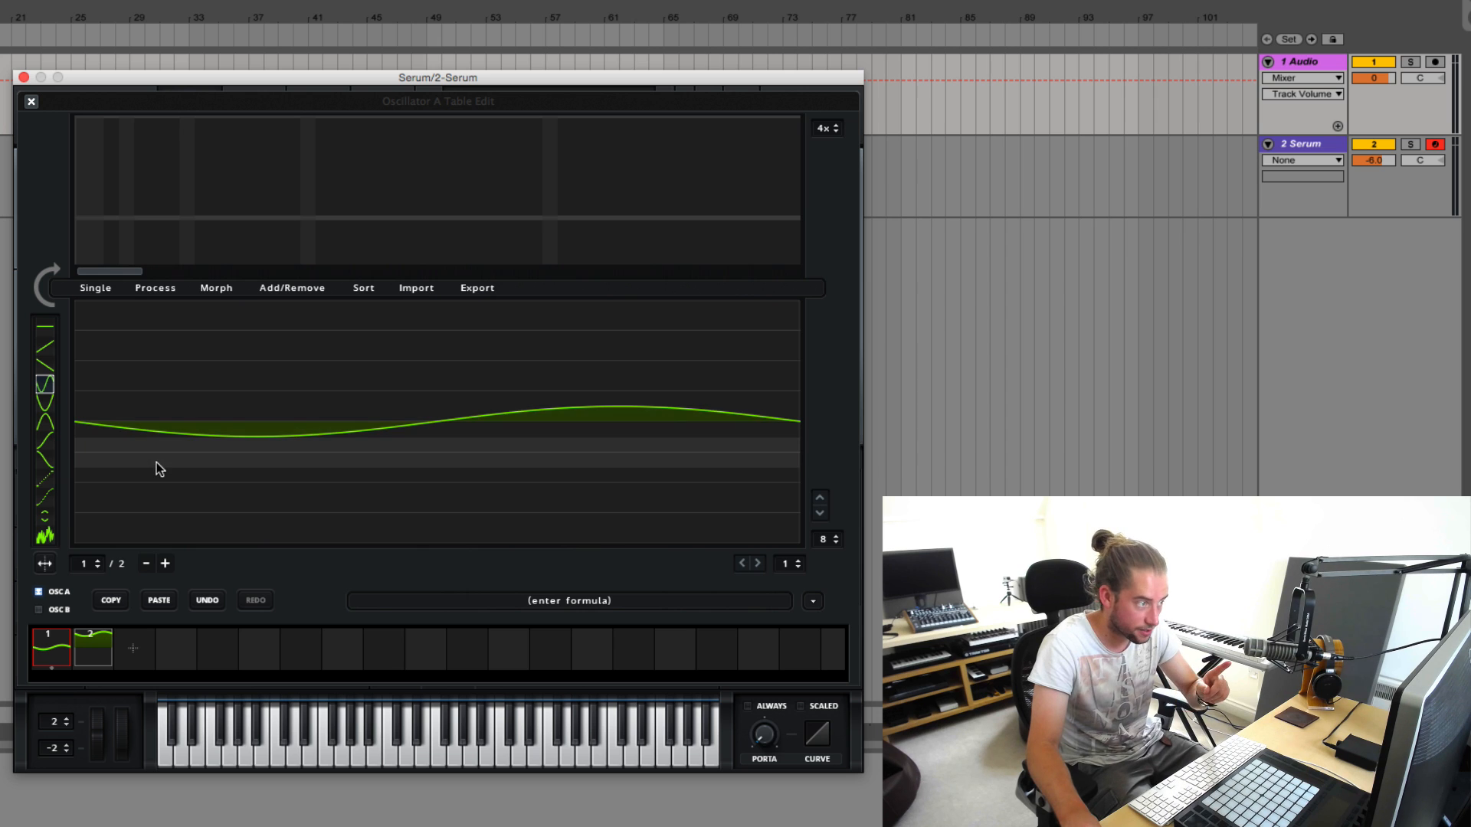
left_click(162, 485)
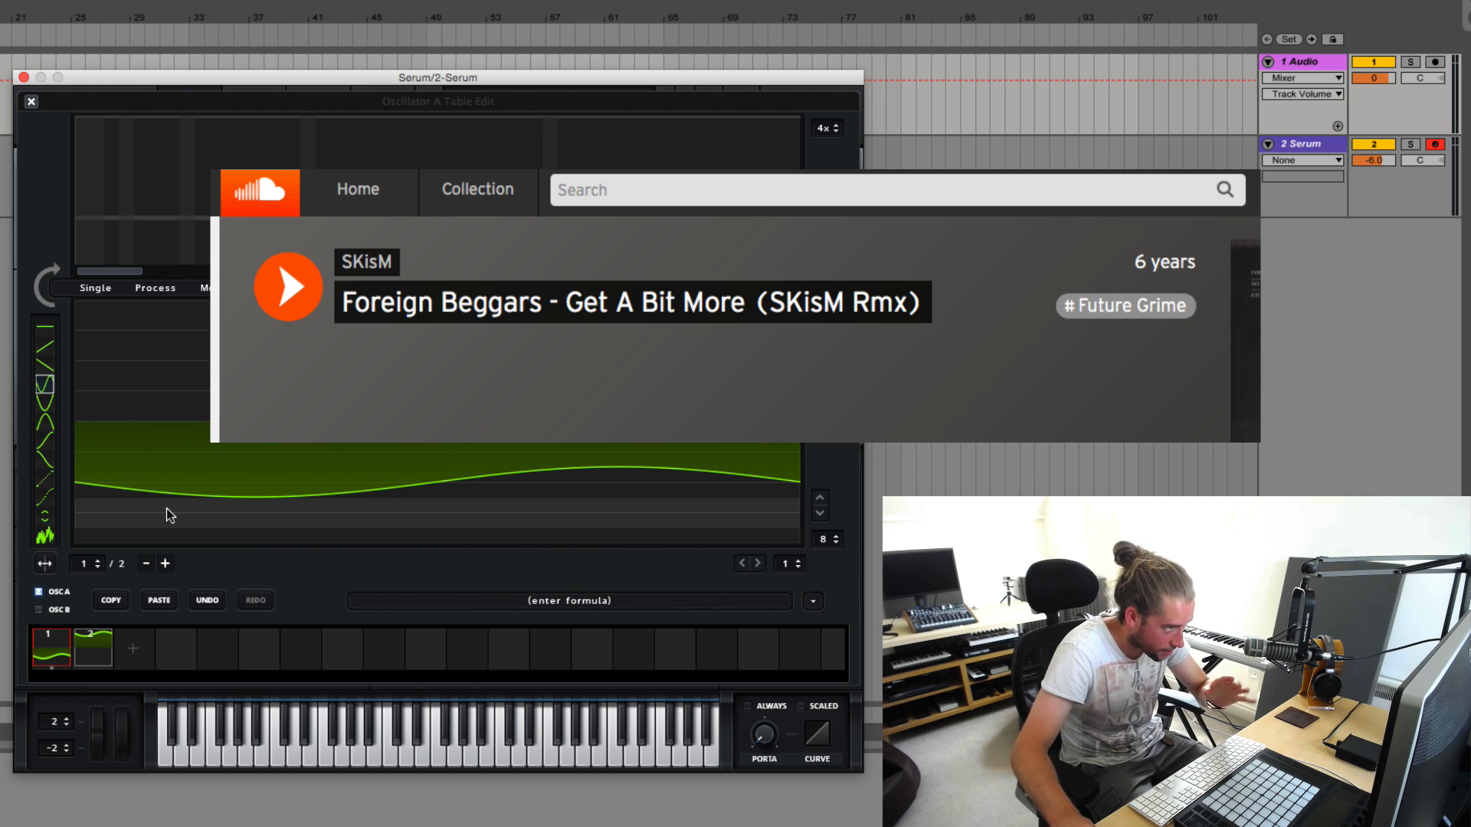
left_click_drag(214, 519, 209, 568)
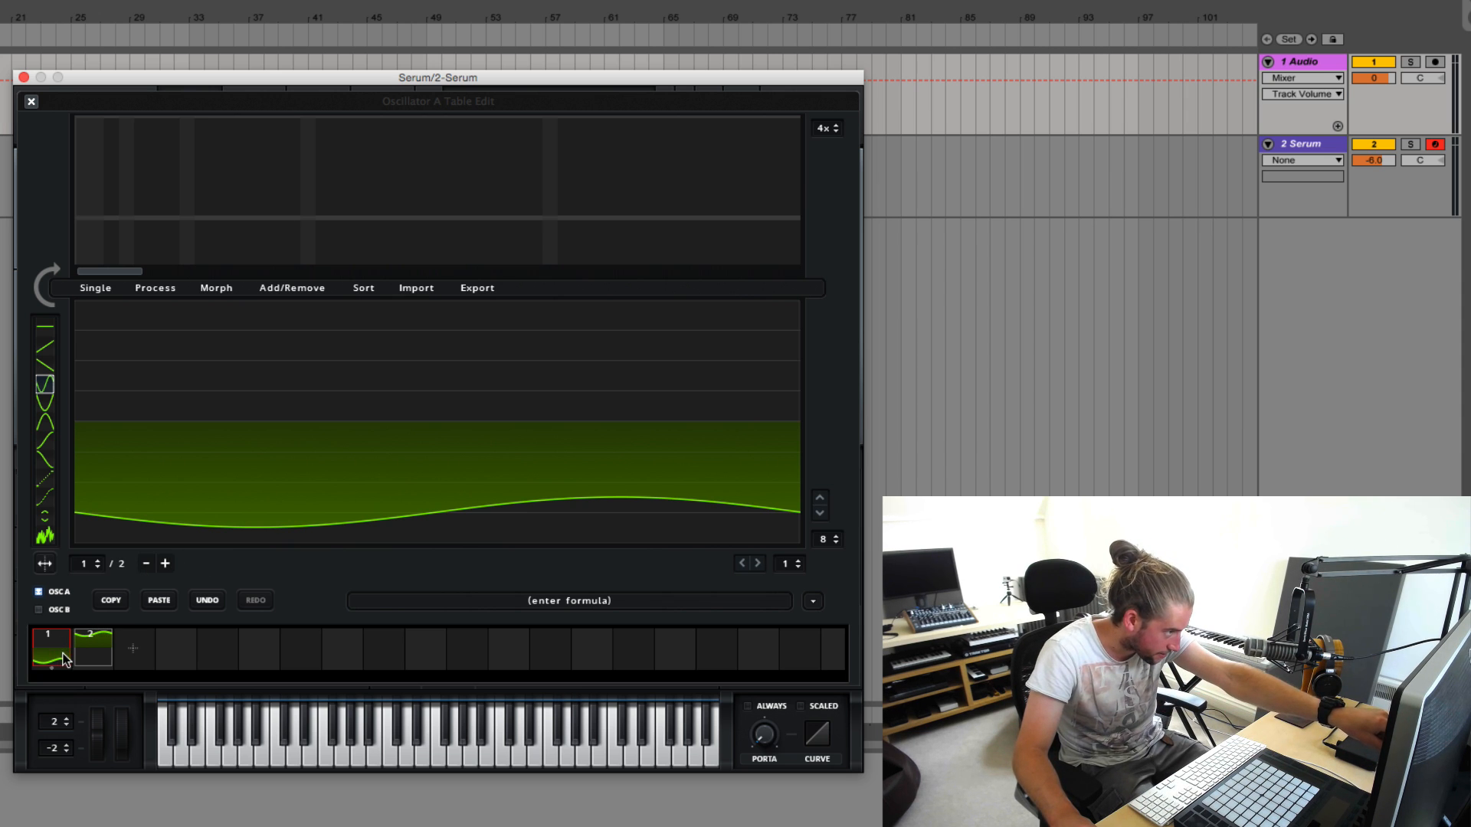
left_click(86, 655)
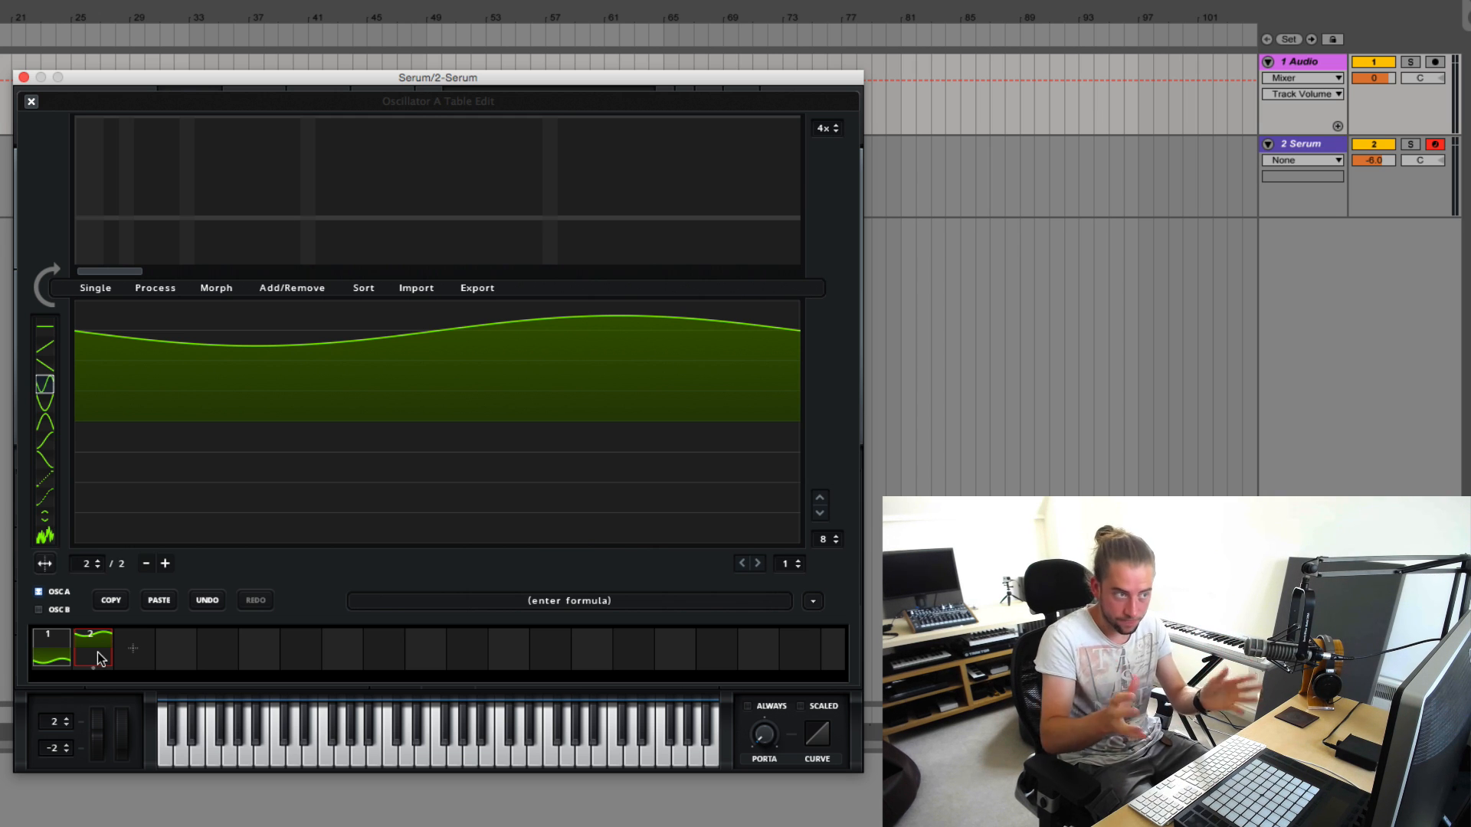
Close the wavetable editor and sweep Oscillator A's wavetable position in the 3D waveform view
left_click(31, 102)
left_click(239, 268)
left_click_drag(192, 408, 177, 551)
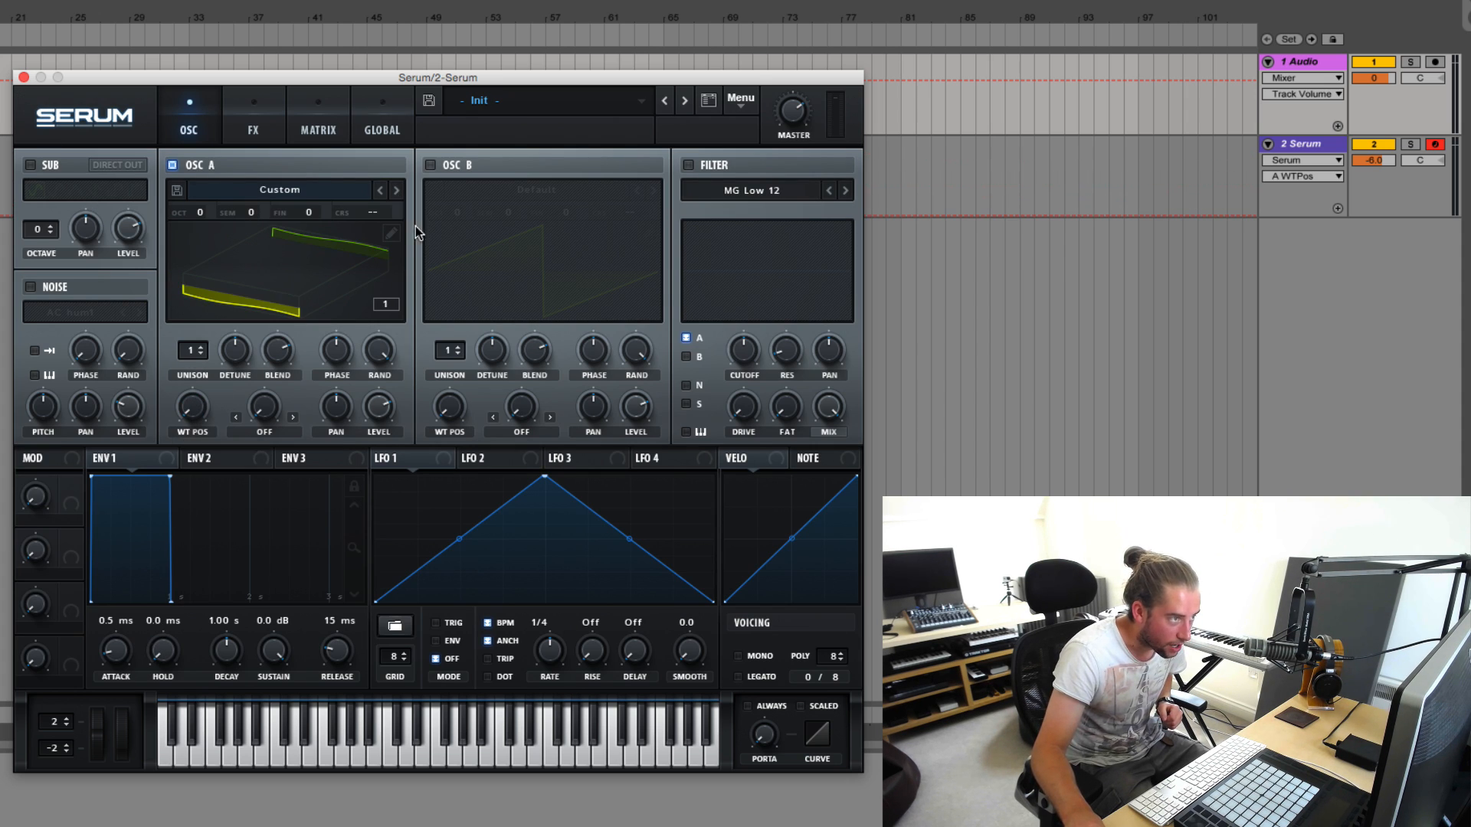
Reopen Oscillator A's wavetable editor and apply a Crossfade morph between the two frames
left_click(392, 233)
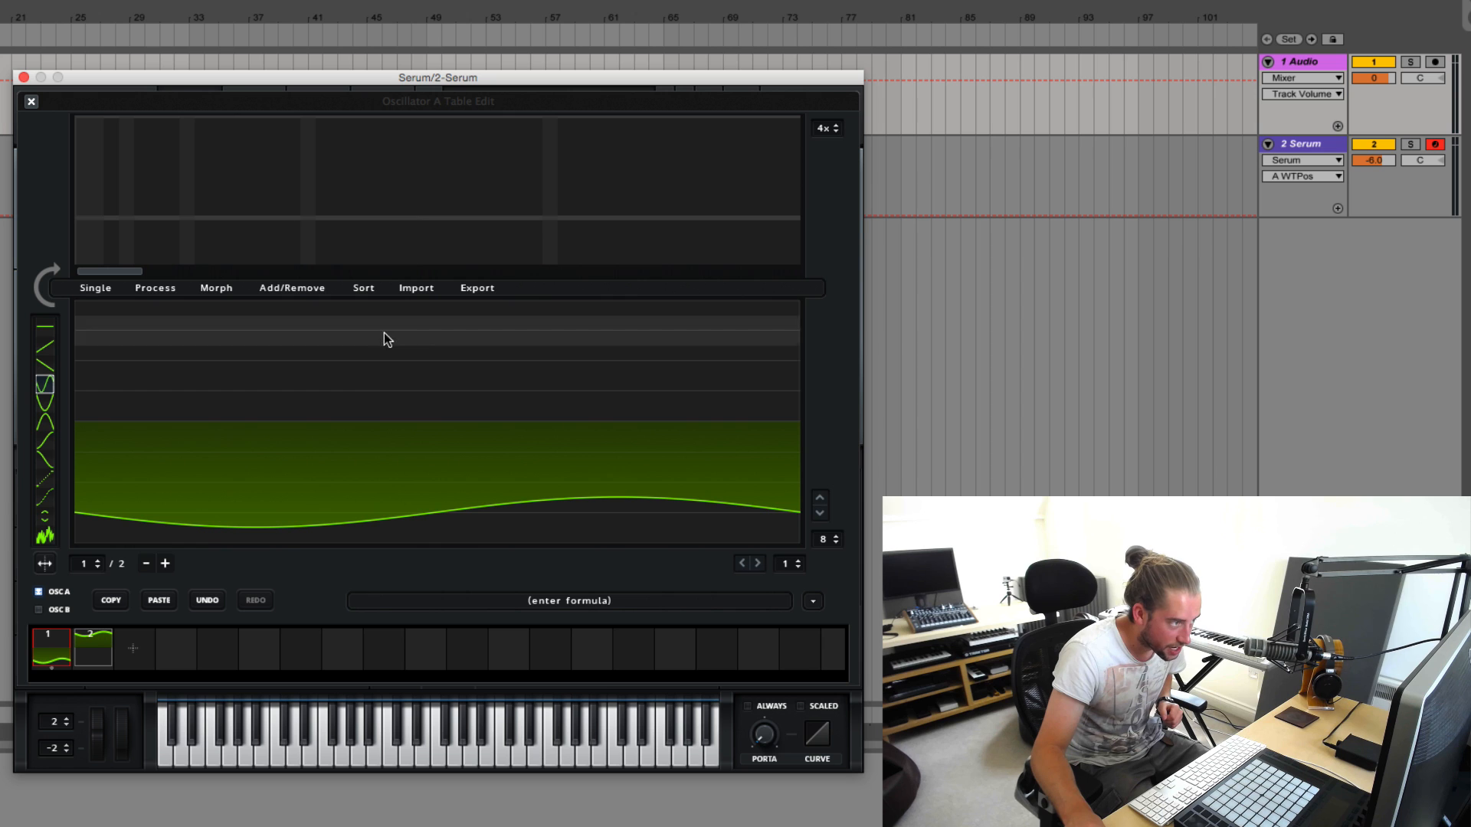
left_click(222, 294)
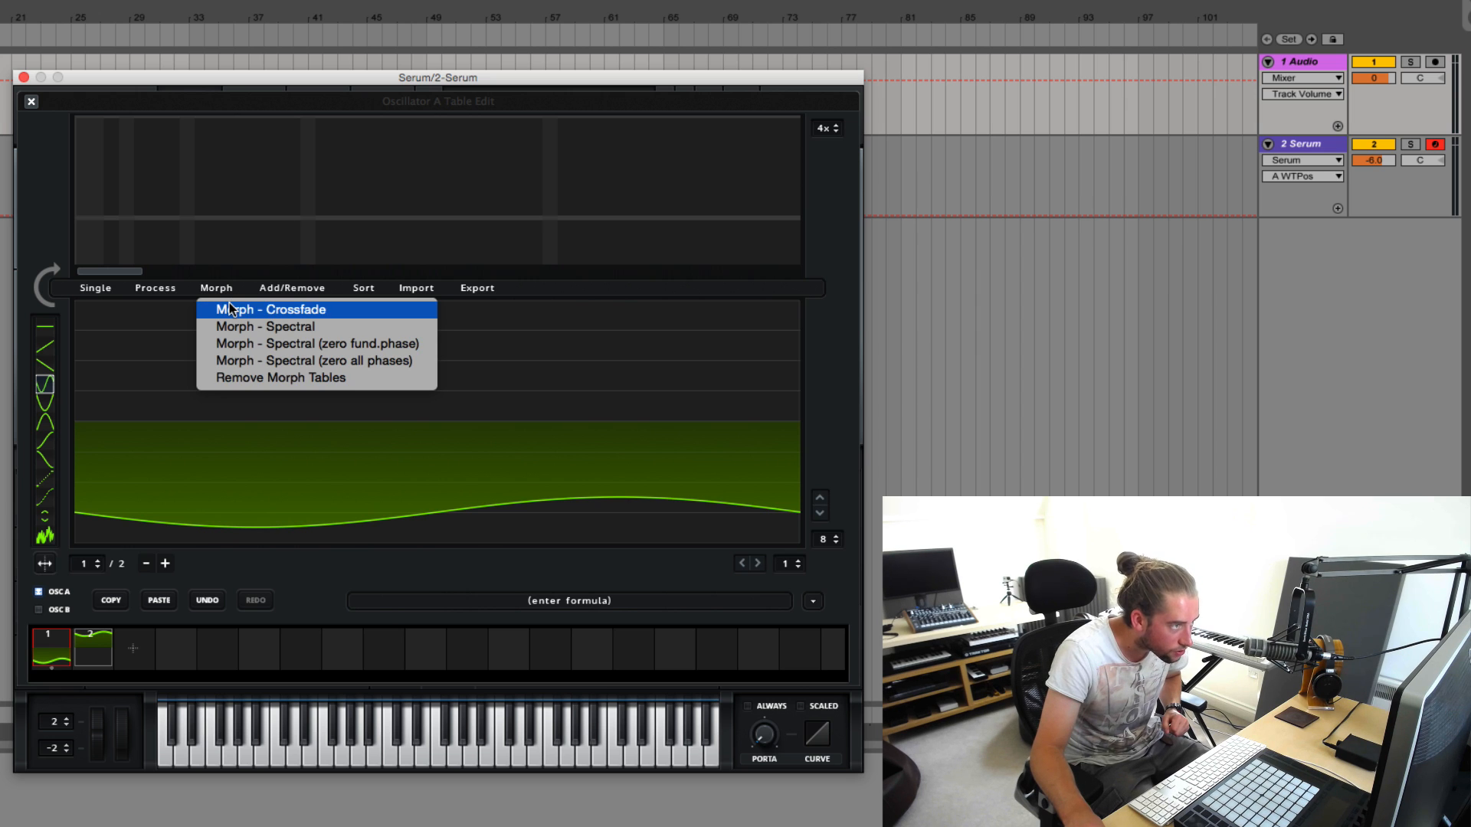
left_click(230, 309)
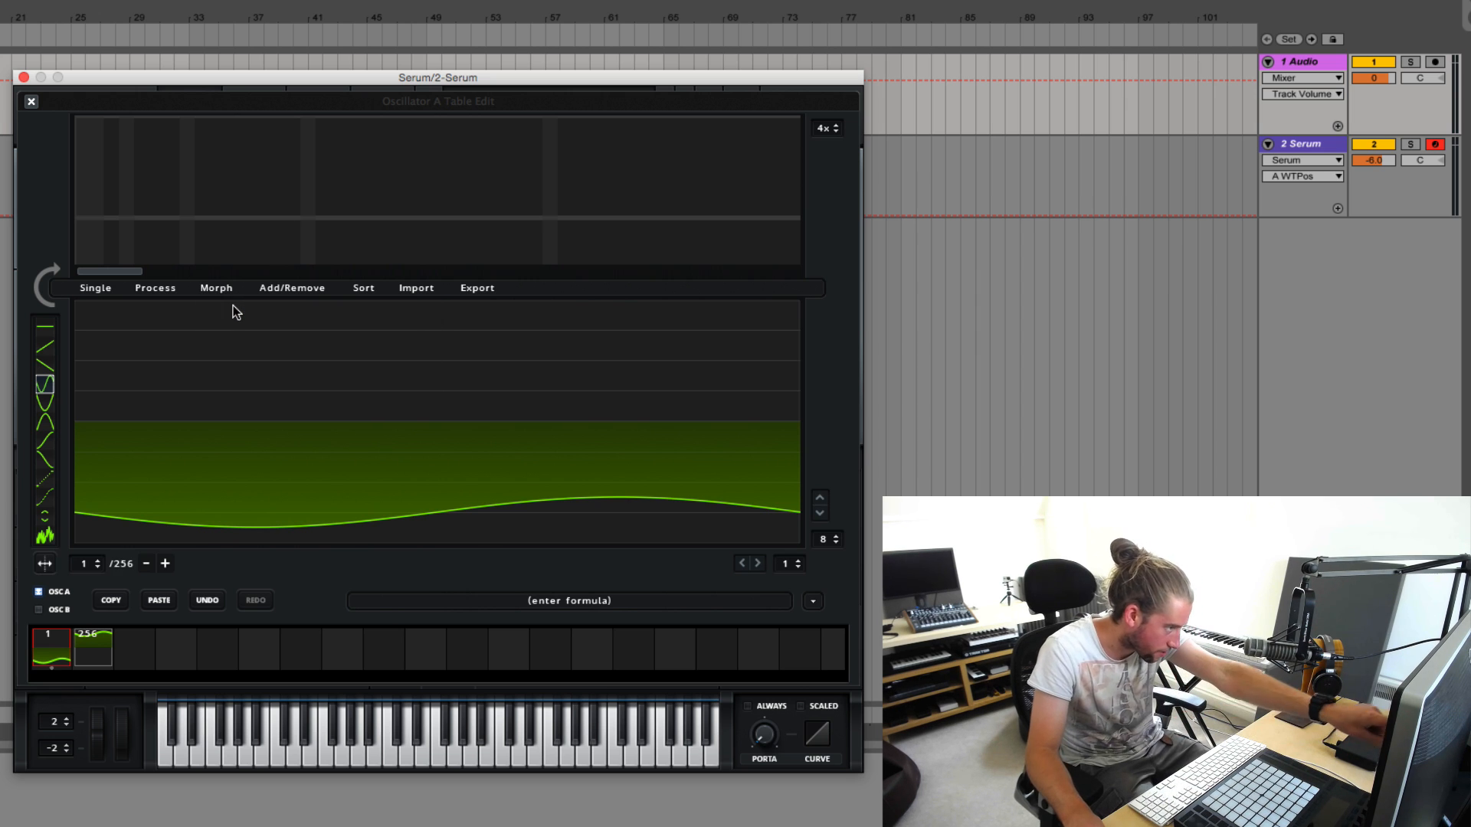
Close the wavetable editor, sweep Oscillator A's morphed wavetable position, and return the waveform display to the 2D view
left_click(32, 102)
left_click_drag(189, 408, 158, 426)
left_click(202, 273)
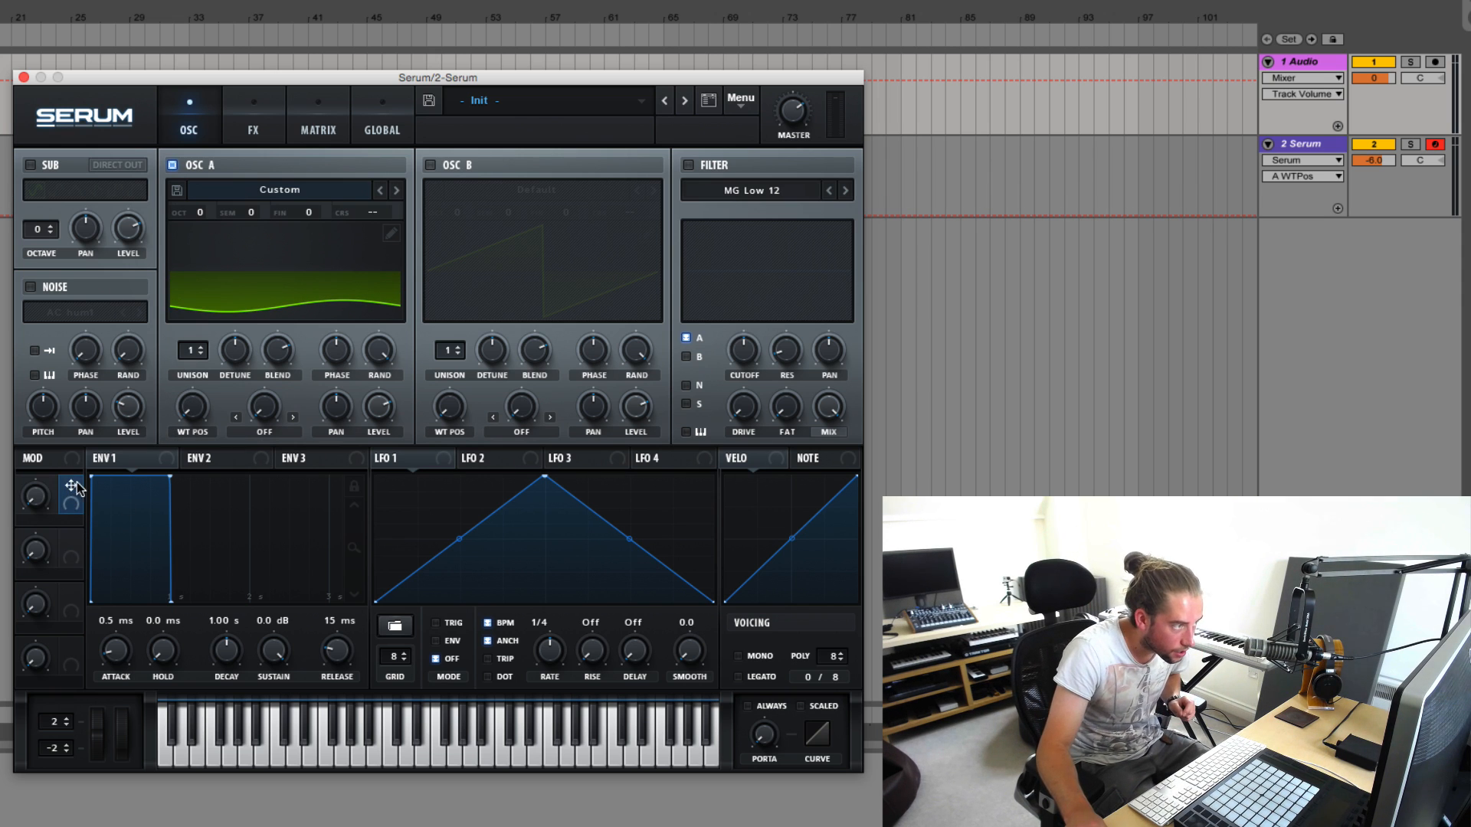
Assign Macro 1 to Oscillator A's wavetable position, name it DC Offset, and test its range
left_click_drag(128, 466, 192, 407)
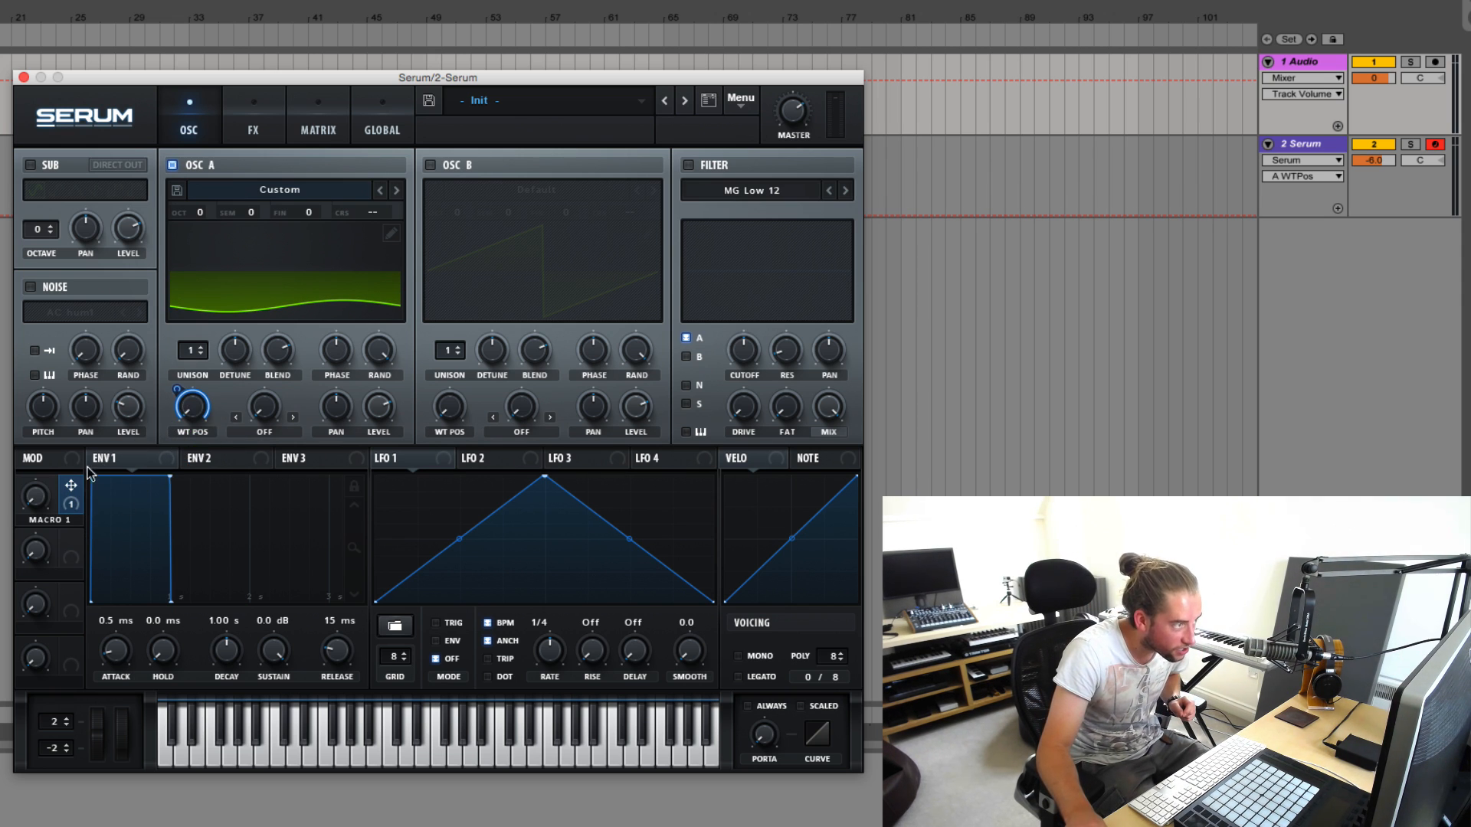
double_click(48, 520)
type("DC Offset")
key("Return")
left_click_drag(33, 498, 4, 574)
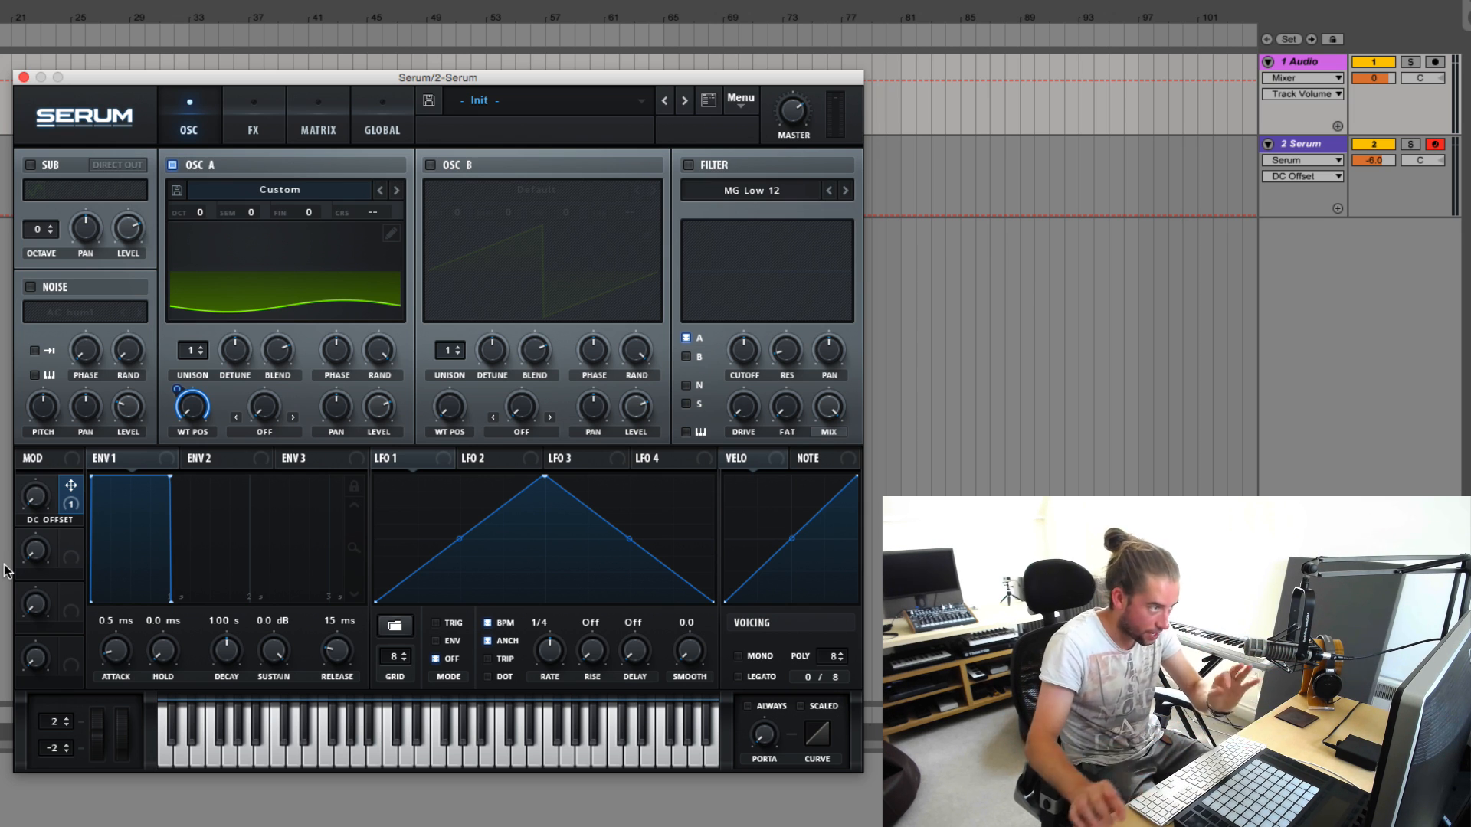
left_click_drag(37, 504, 0, 441)
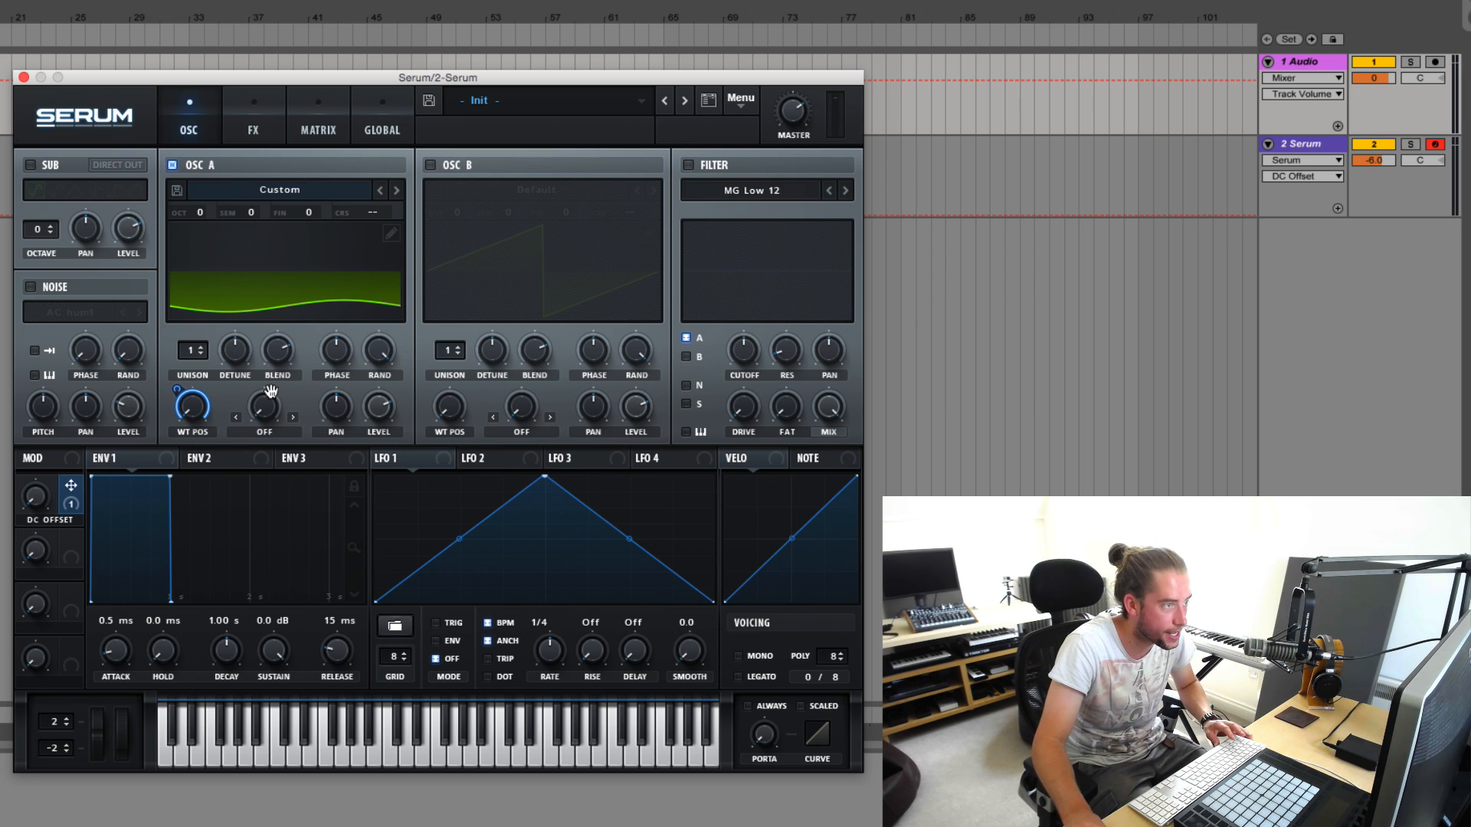
Duplicate the Serum track and close both Serum plugin windows
left_click(1277, 147)
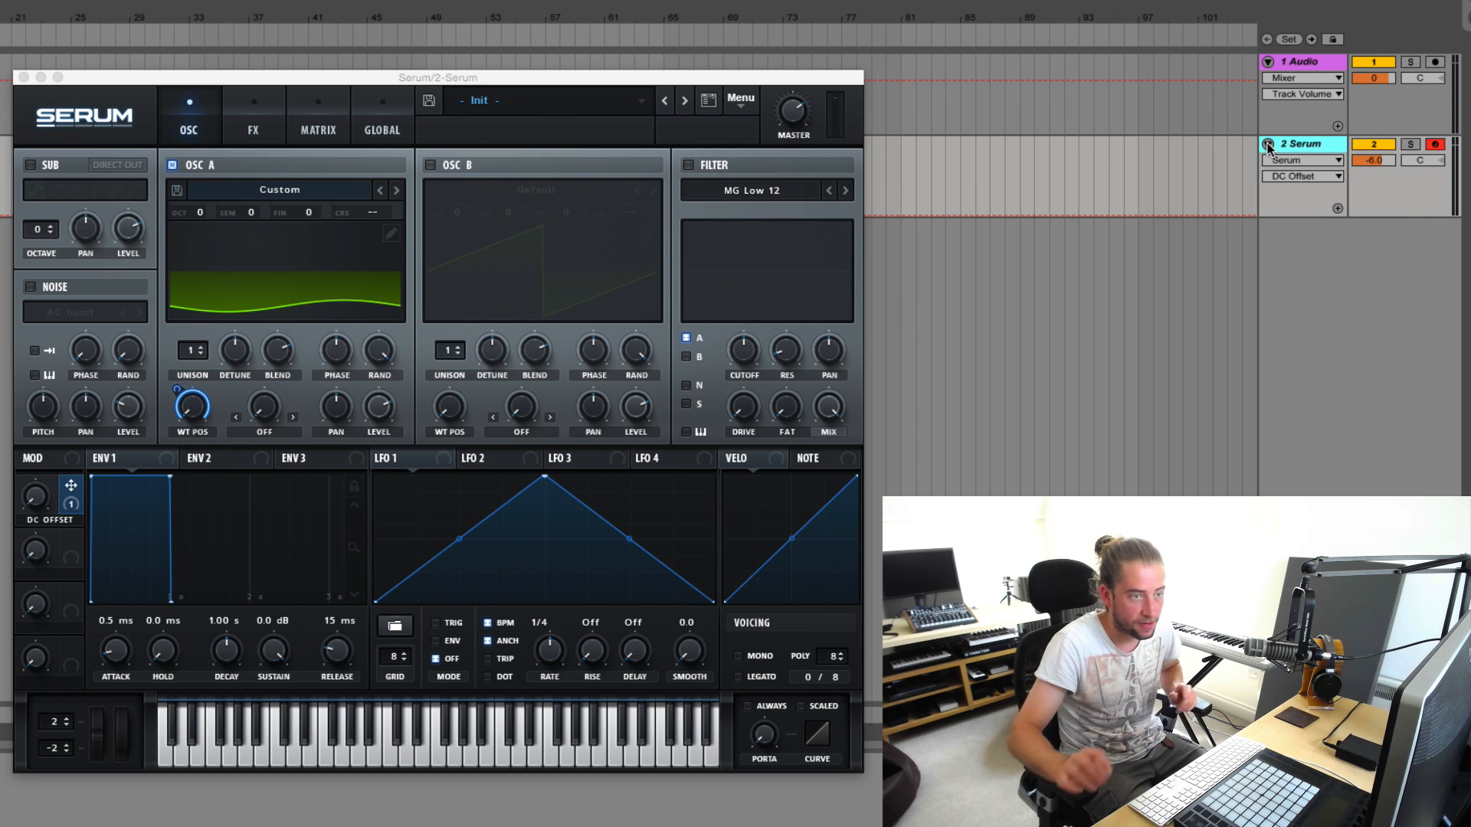
key("super+d")
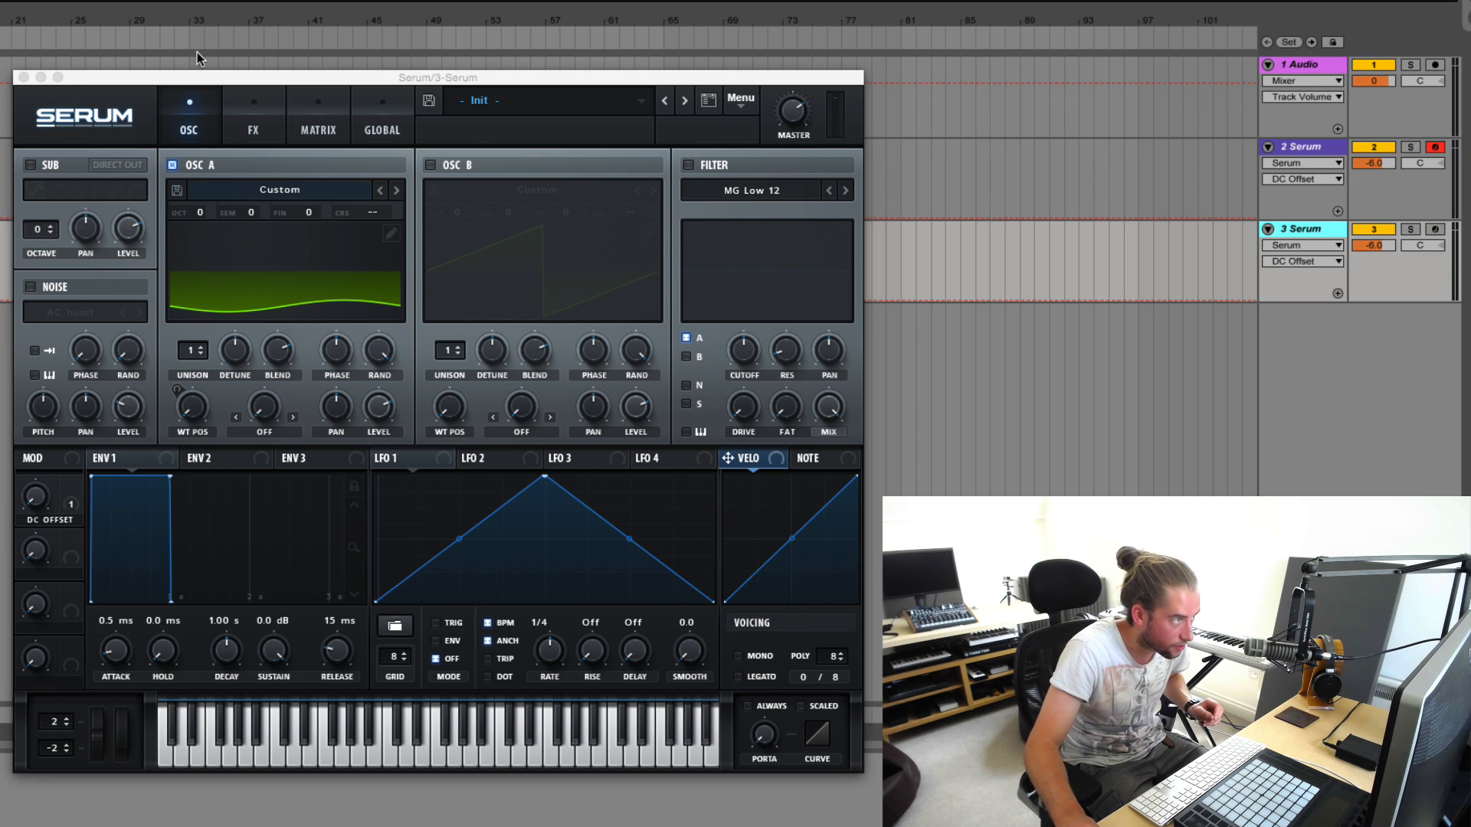
left_click(24, 77)
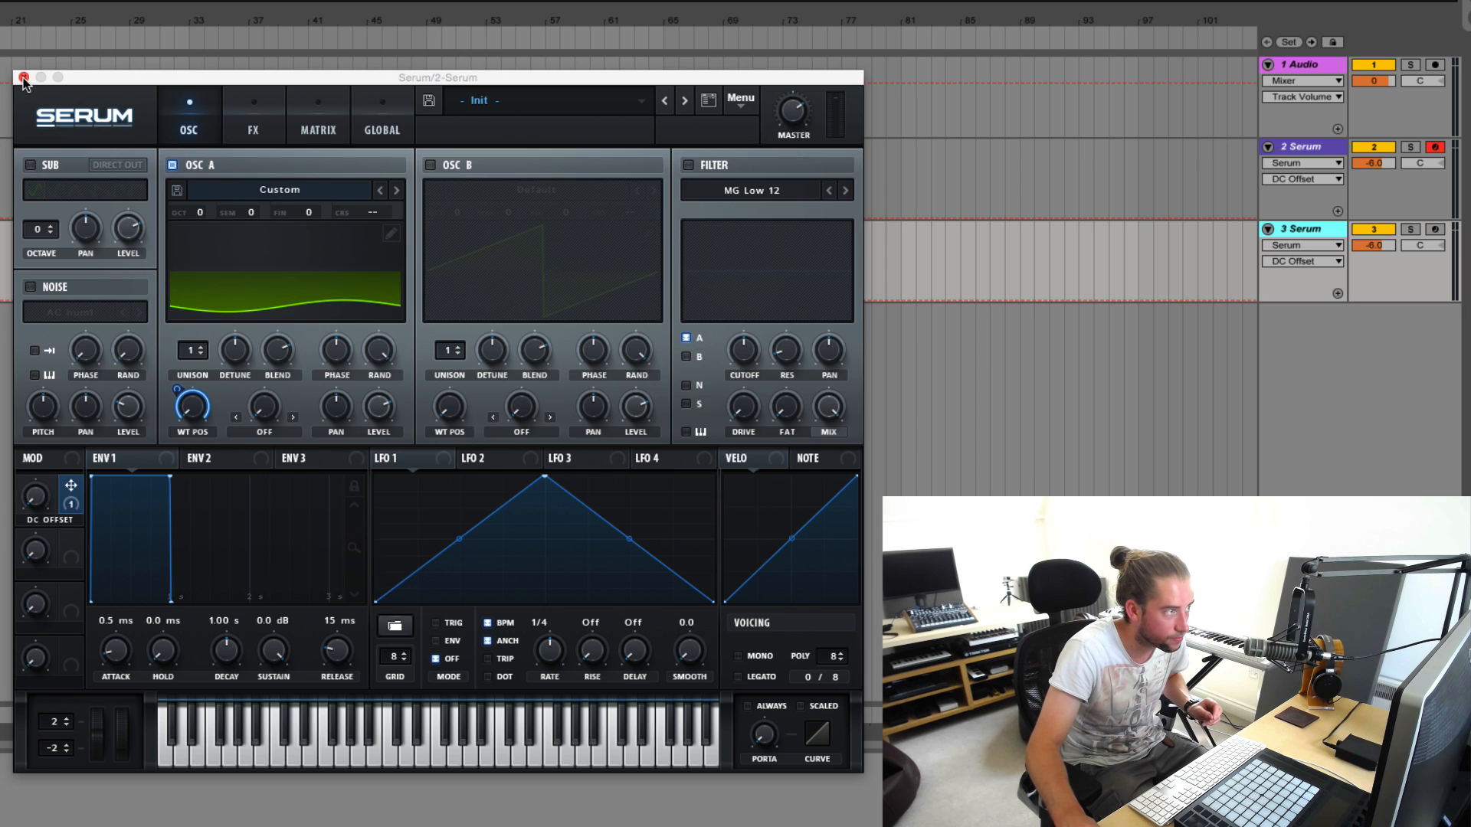
left_click(24, 77)
Move both Serum tracks above the audio track and colour the audio track bright green
left_click_drag(1309, 149, 1321, 60)
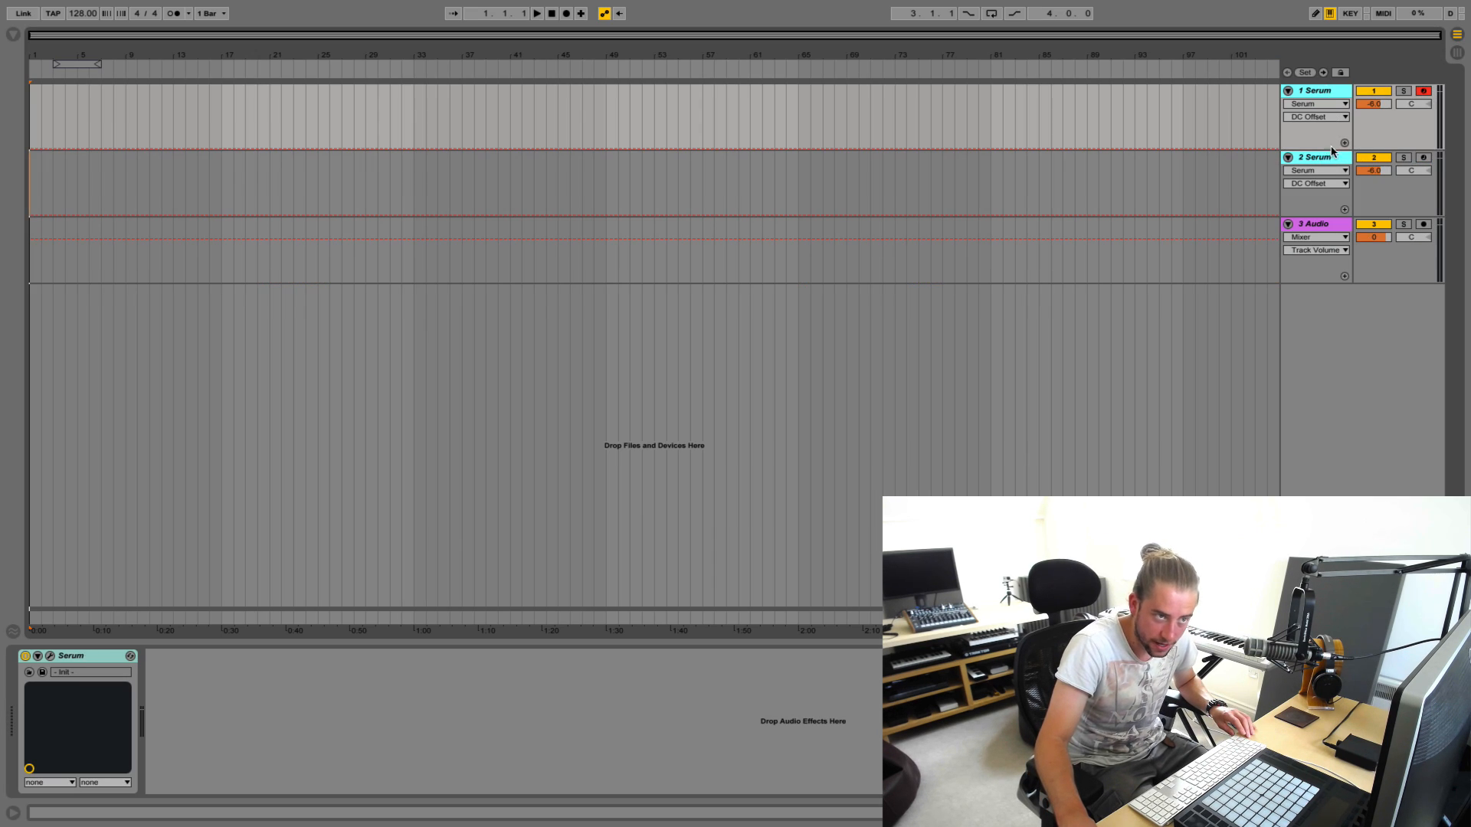
left_click(1314, 223)
right_click(1327, 227)
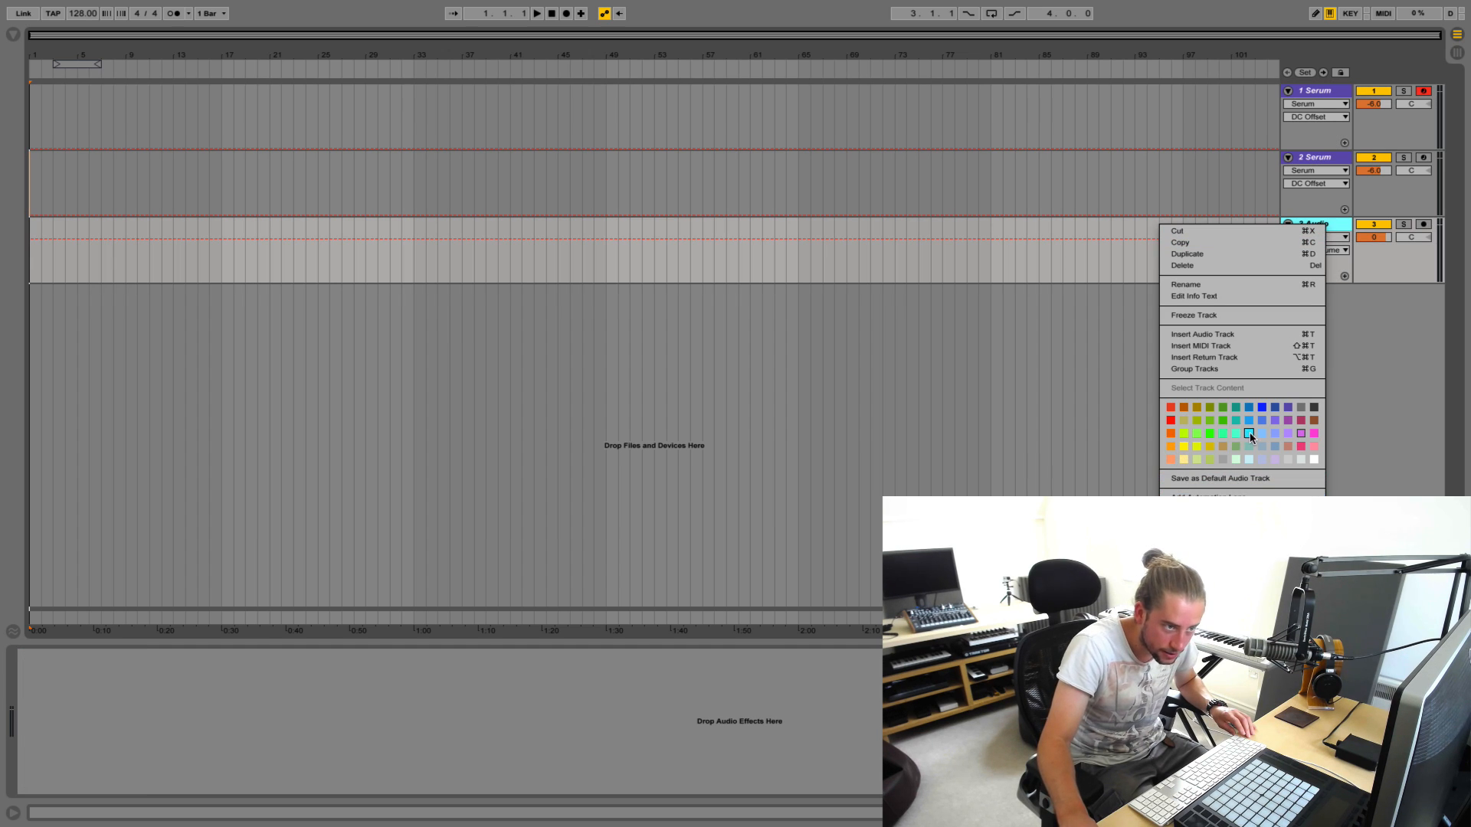
left_click(1210, 434)
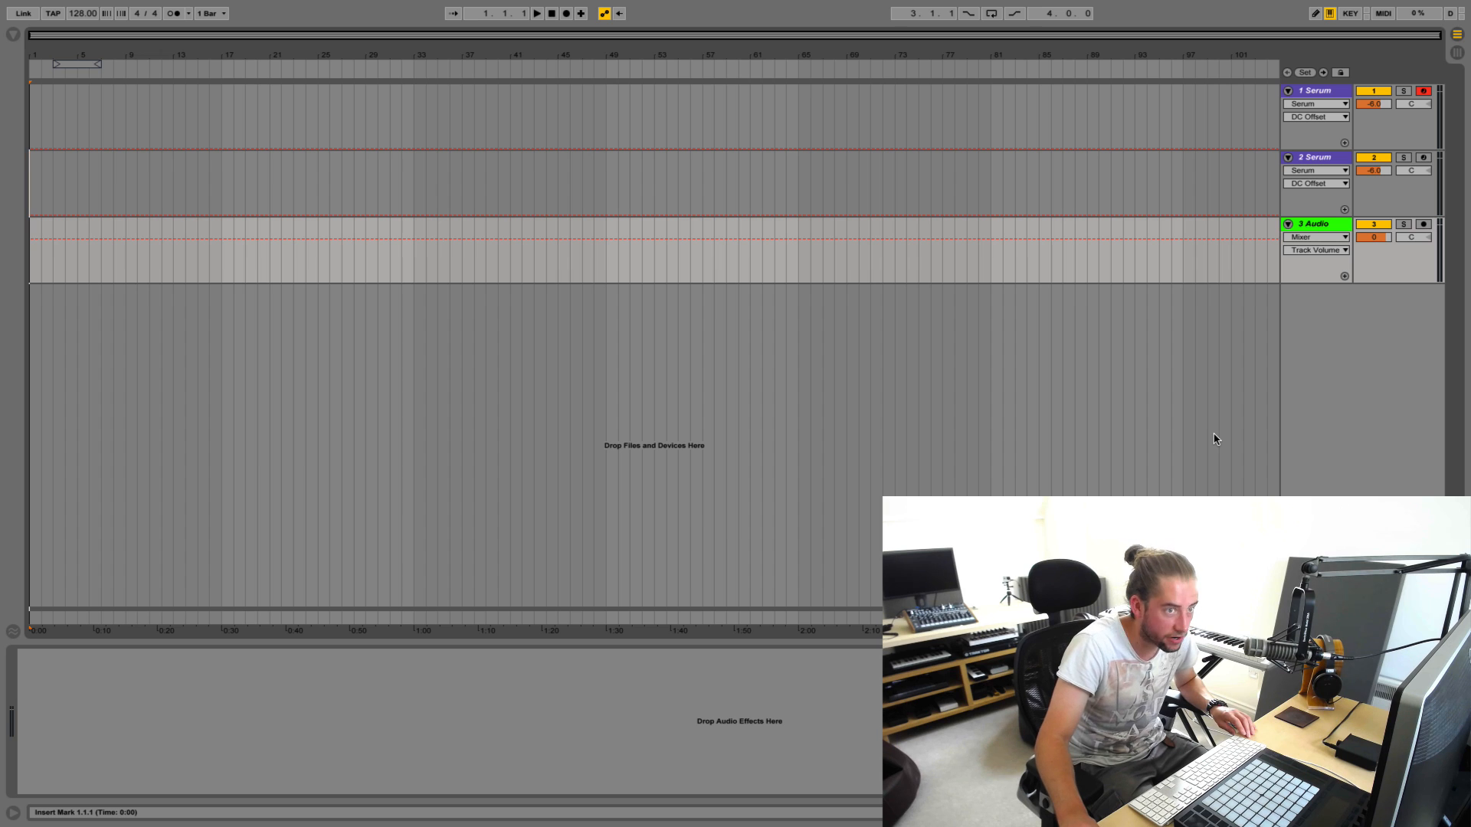
Deactivate the second Serum track and select the first one
left_click(1317, 92)
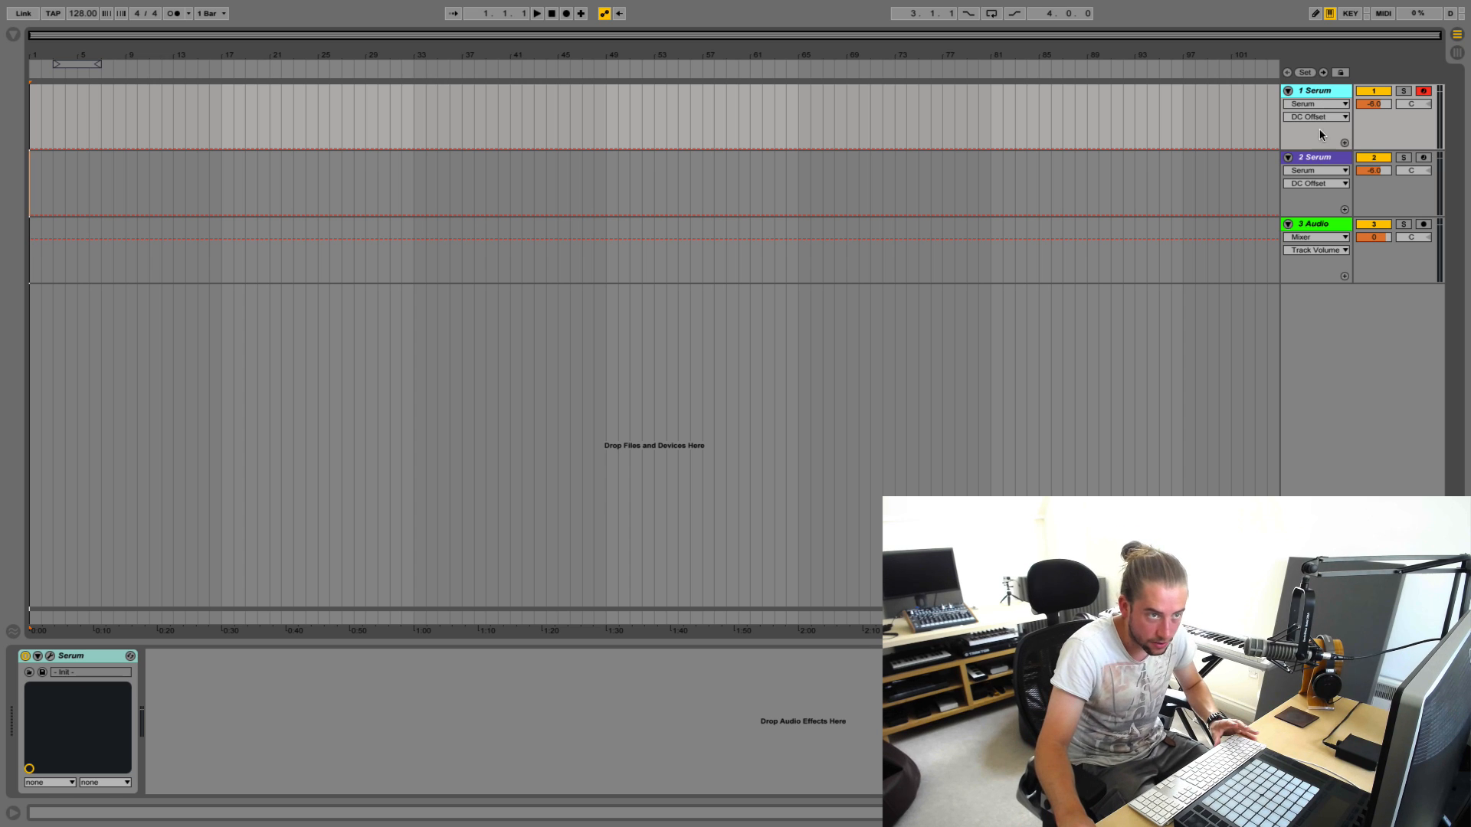
left_click(1370, 157)
left_click(1322, 91)
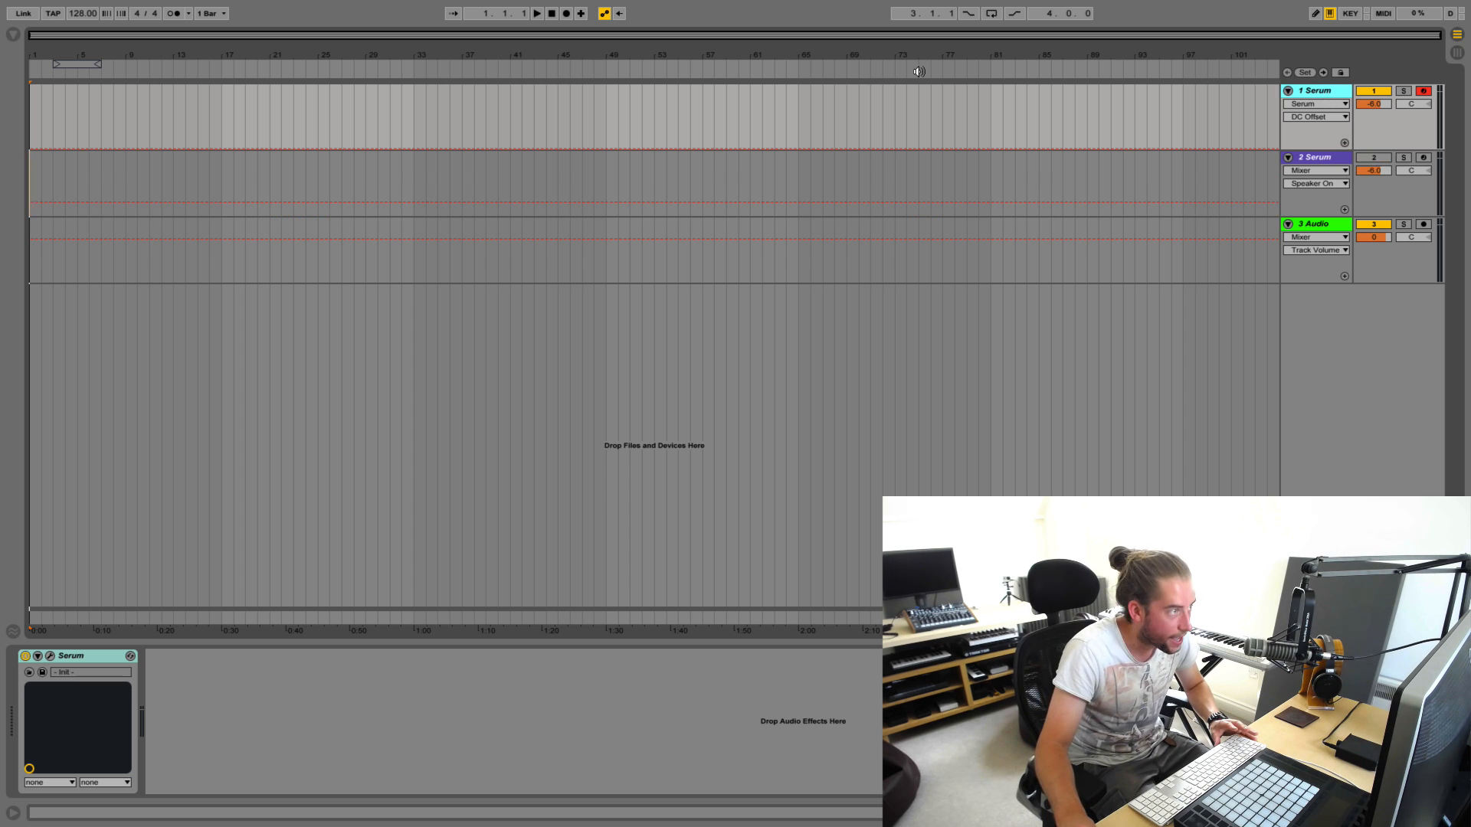
Insert an empty 12-bar MIDI clip on the first Serum track from bar 9 to bar 21
left_click_drag(131, 87, 269, 101)
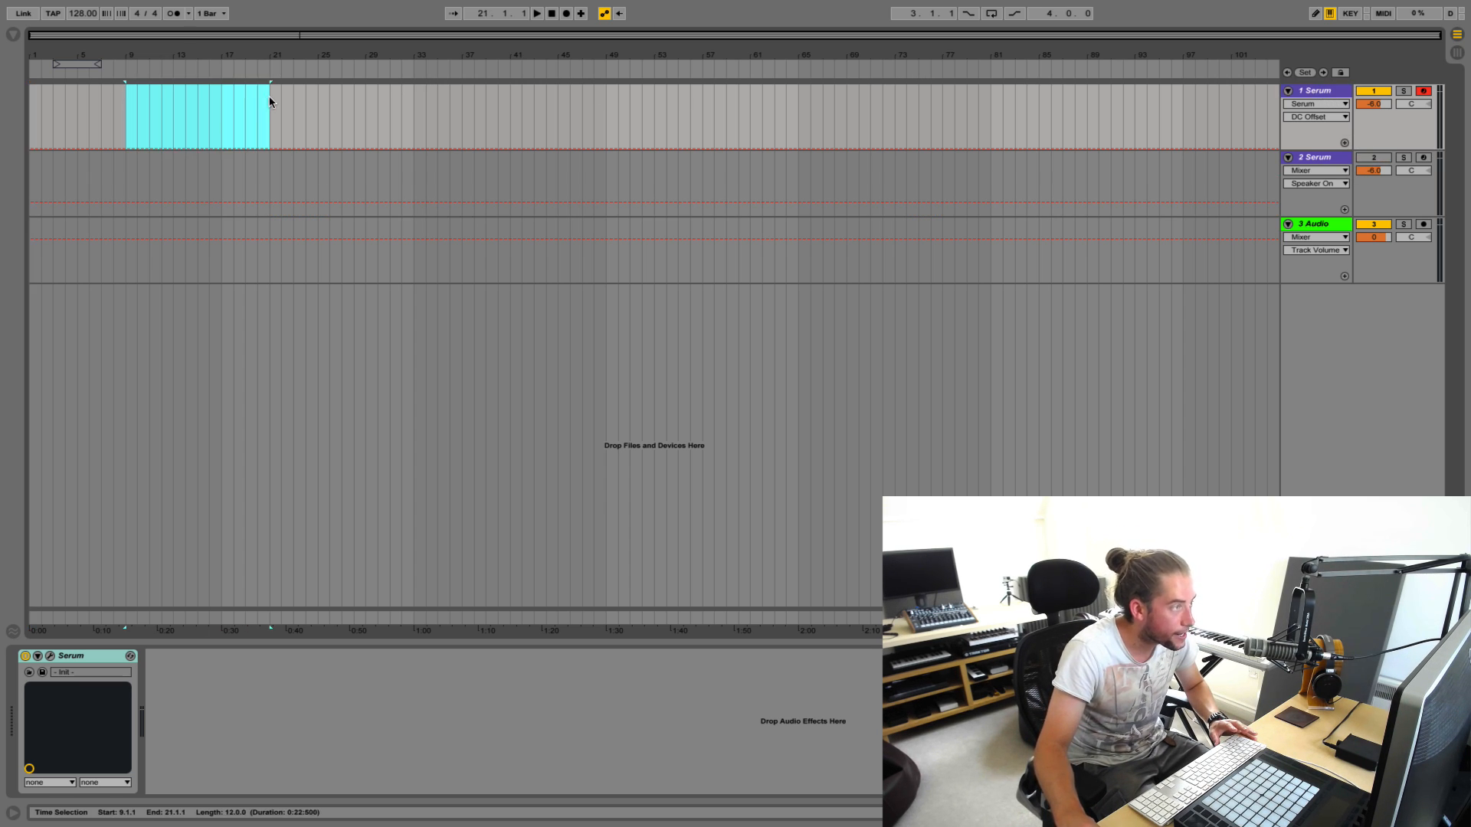
right_click(253, 89)
left_click(262, 175)
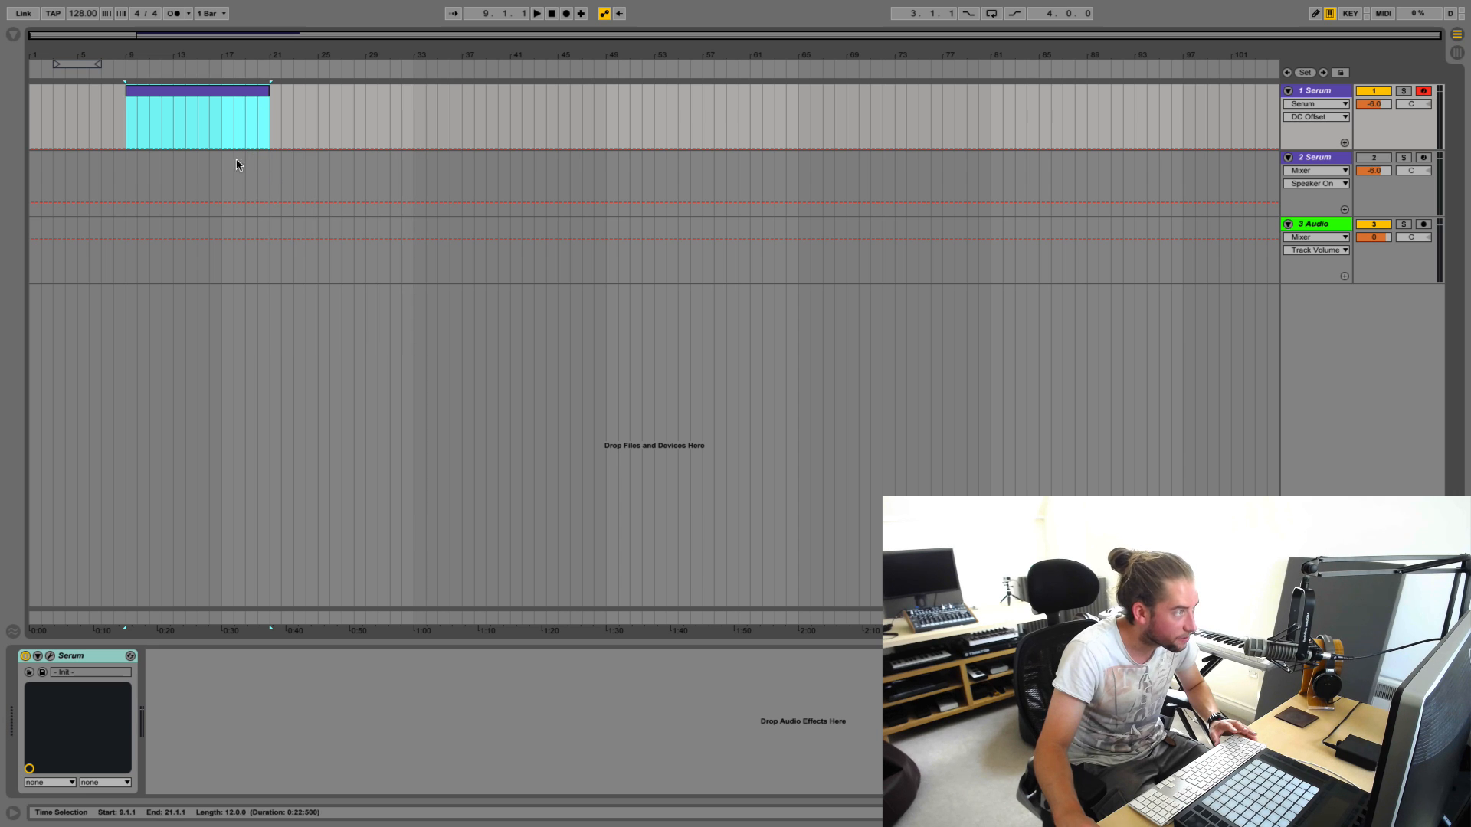
Add a C4 note to the new MIDI clip and extend it across all 12 bars
left_click_drag(132, 55, 179, 55)
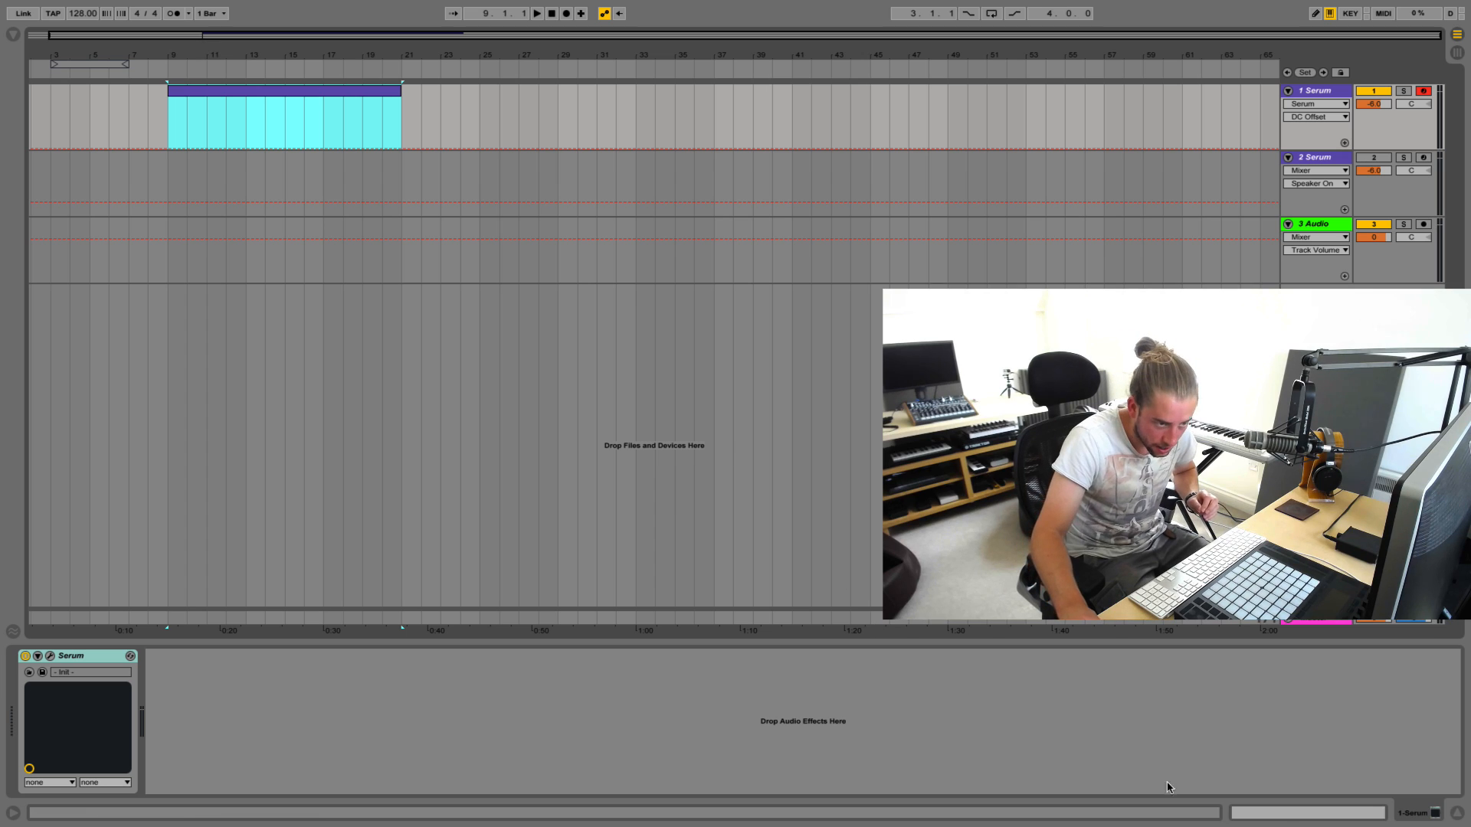
key("shift+Tab")
scroll(241, 735, "up", 3)
double_click(232, 728)
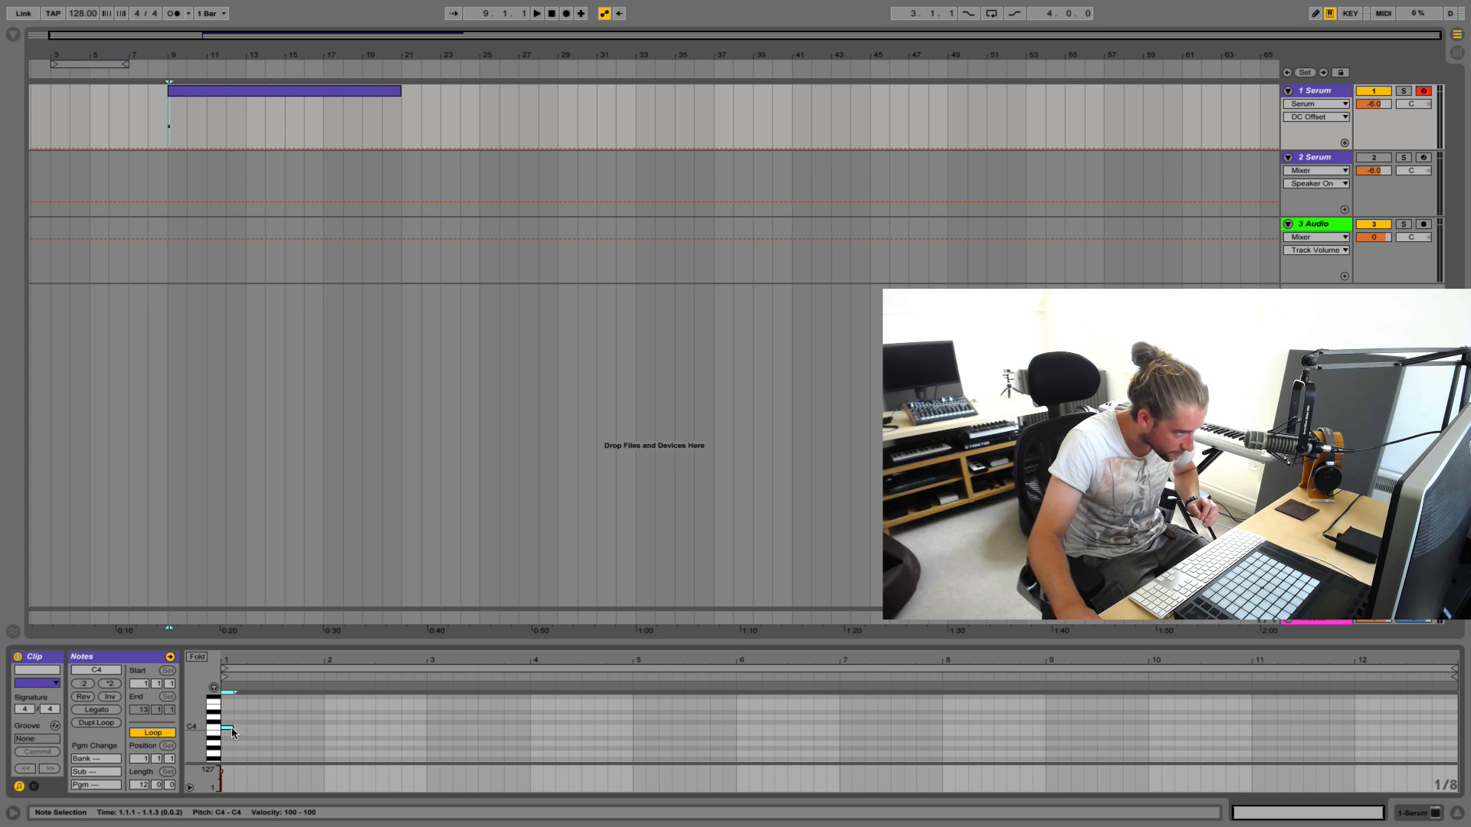
left_click_drag(231, 726, 1453, 787)
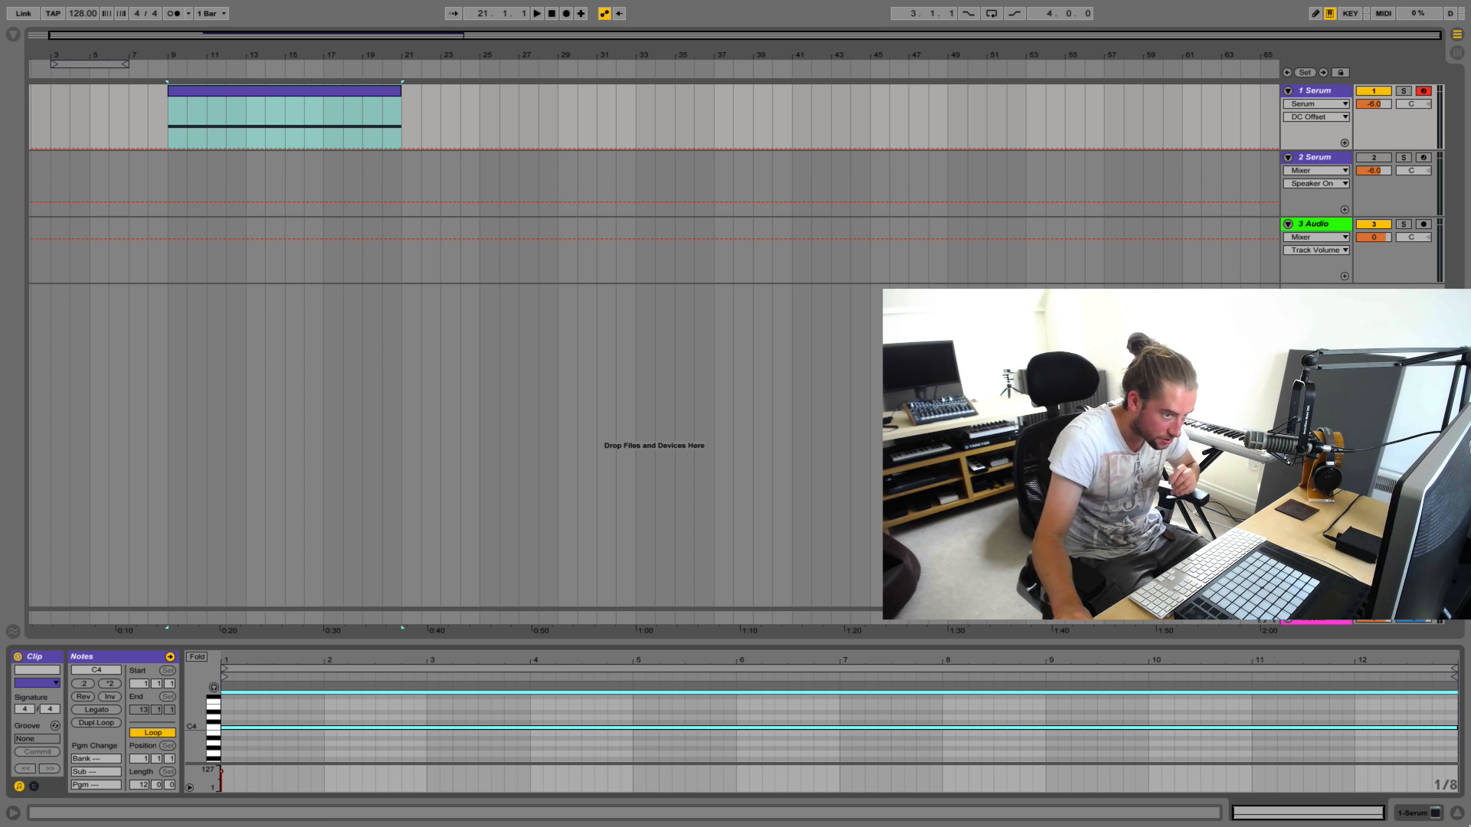
Configure the first track's Serum device to expose its DC Offset macro as a parameter, and close the plug-in window
left_click(1416, 816)
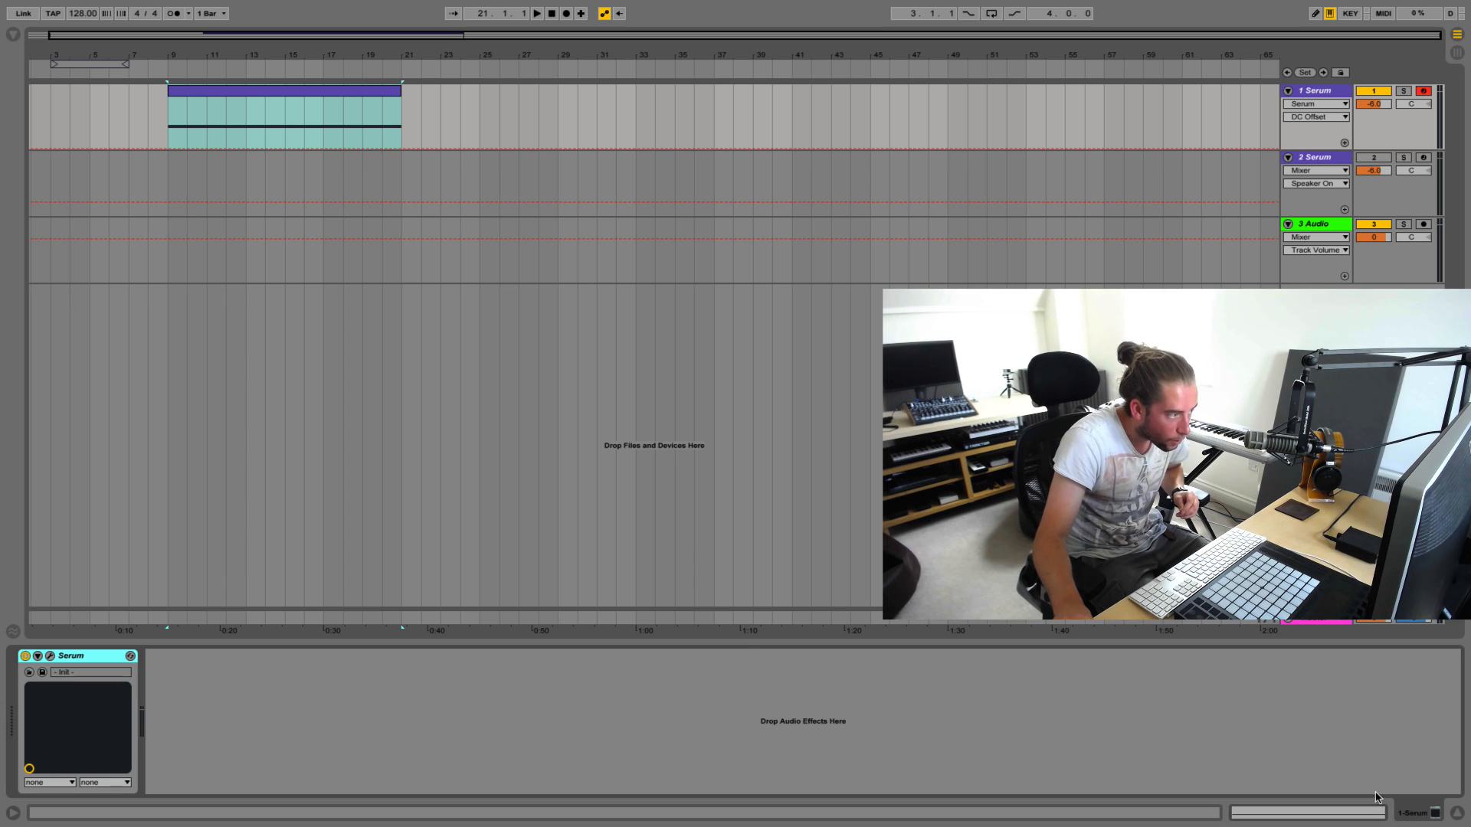
left_click(37, 657)
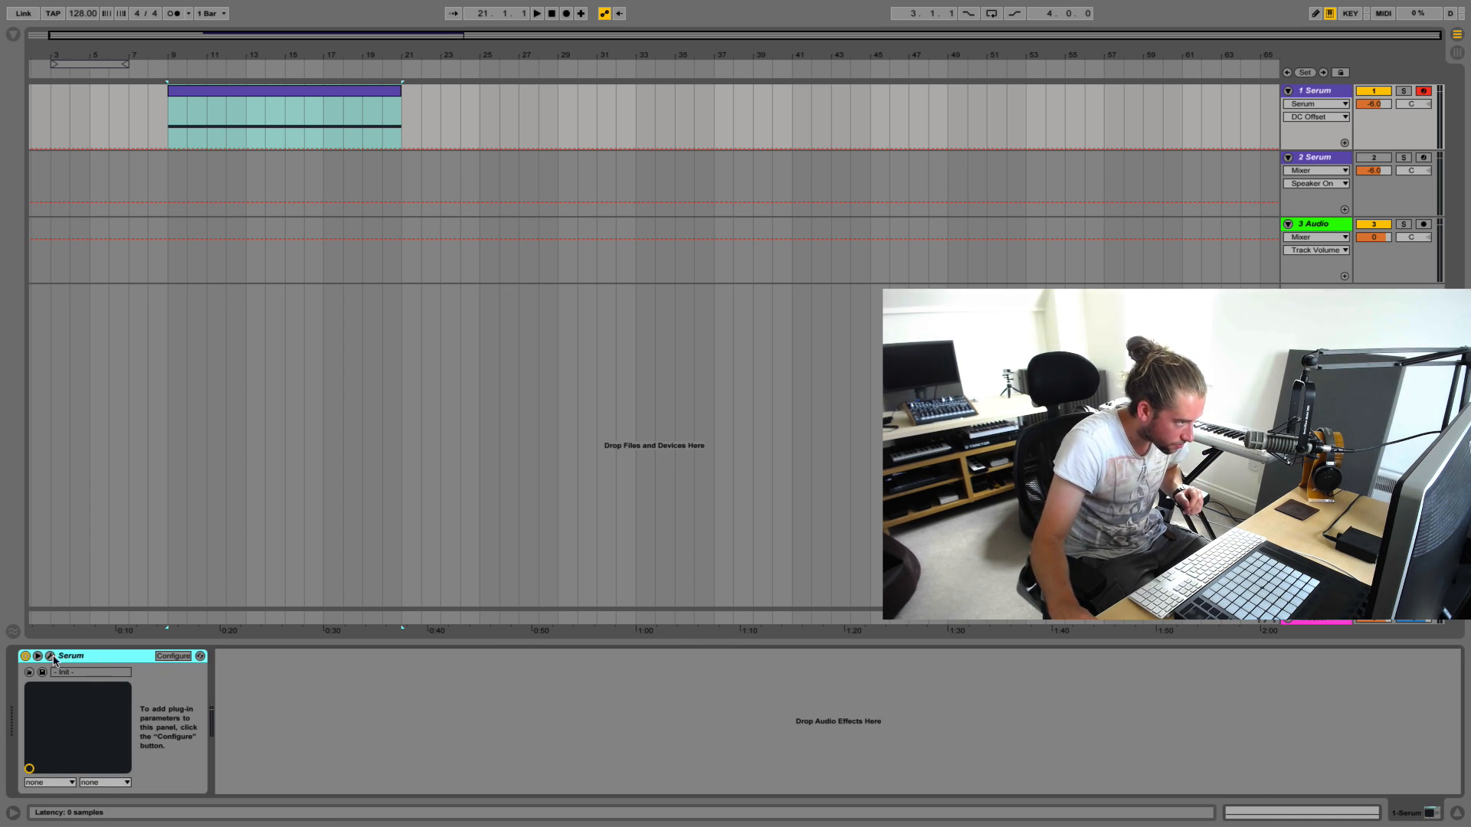
left_click(167, 657)
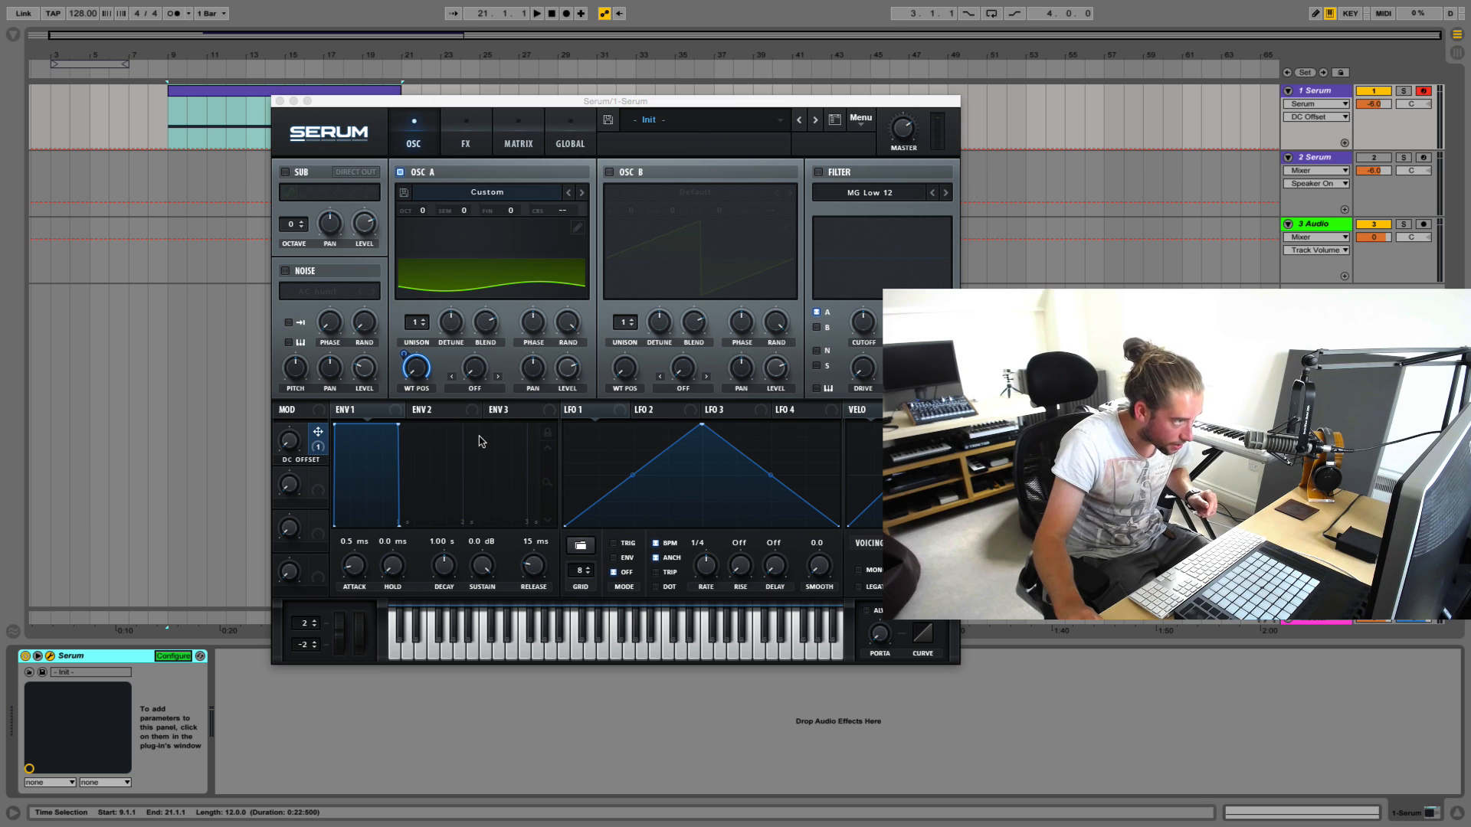
left_click(290, 443)
left_click(184, 657)
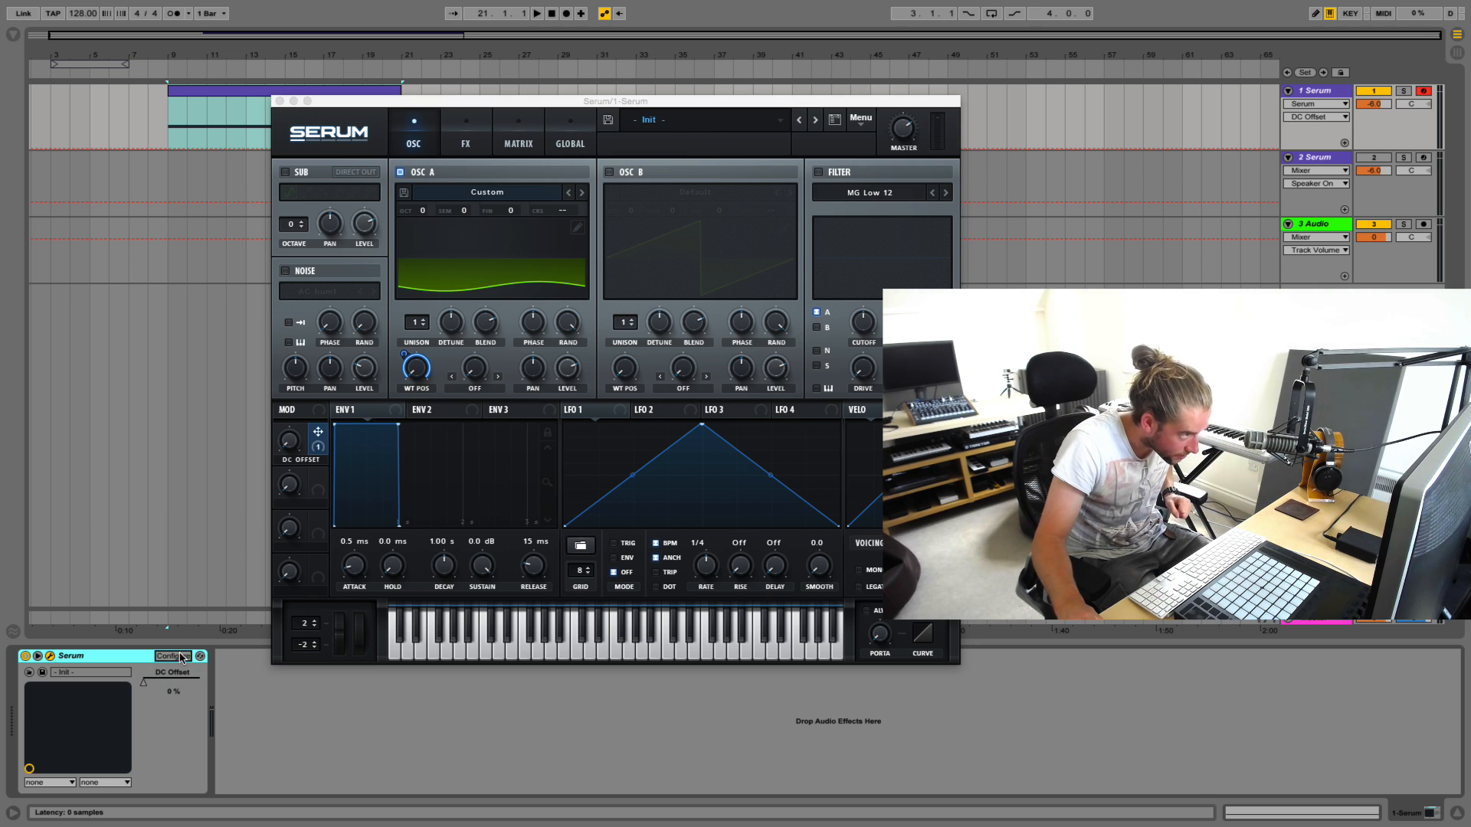
left_click(280, 101)
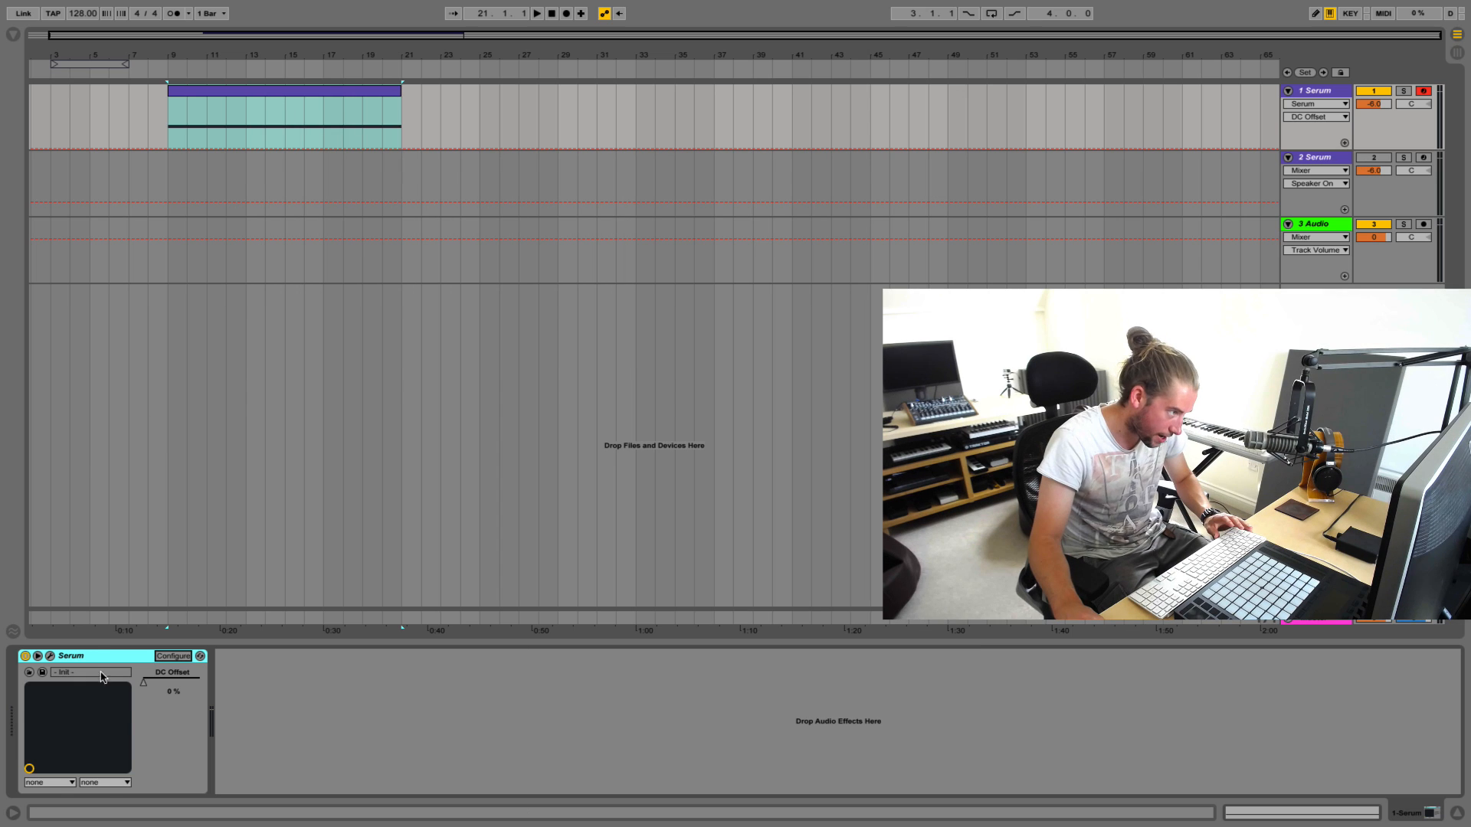
Automate the first track's DC Offset from 0% at bar 9 to maximum at bar 11, zero at bar 13 and 45% at about bar 14
left_click_drag(143, 691, 143, 692)
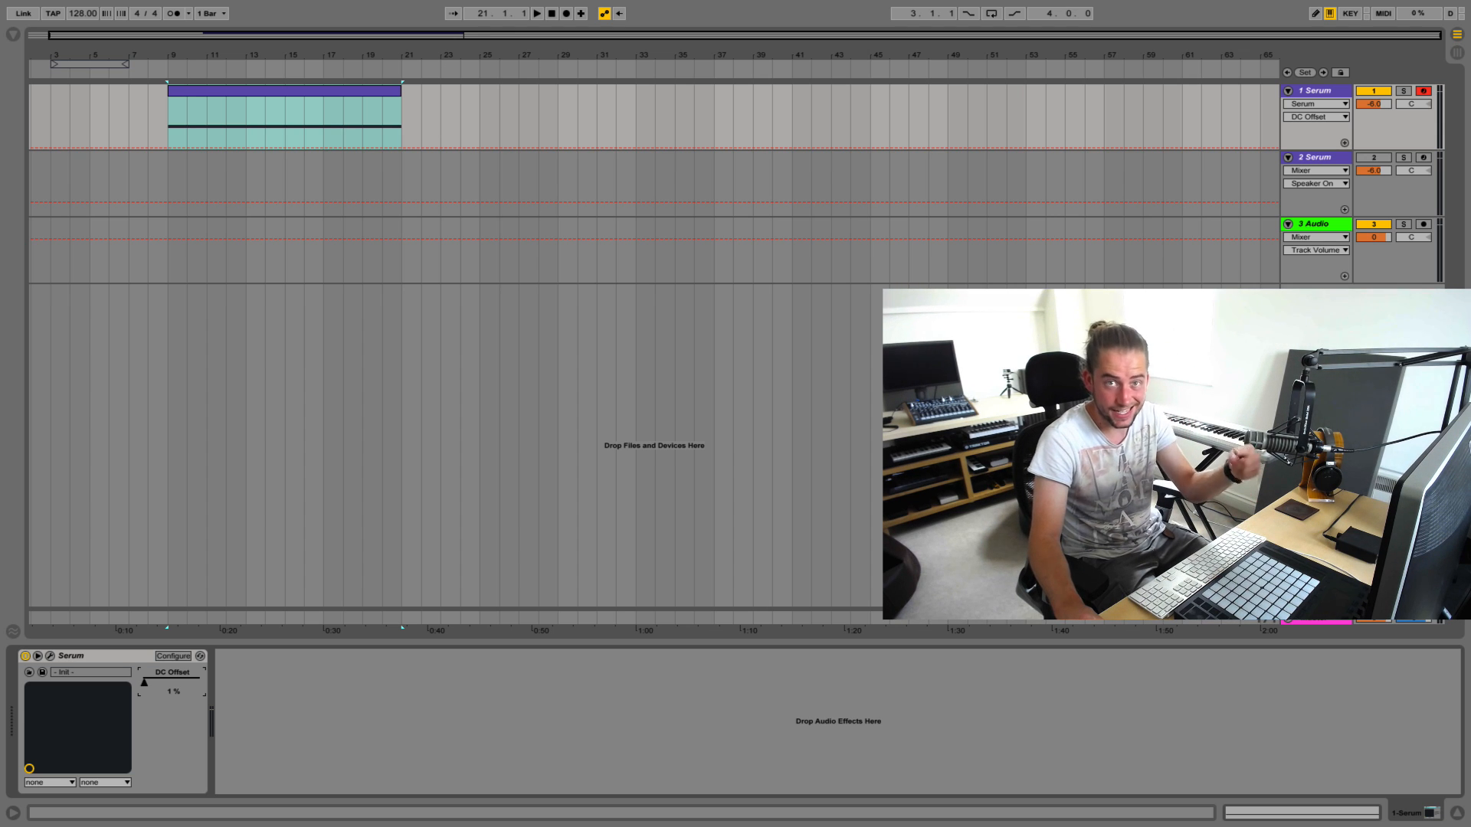
left_click_drag(143, 686, 141, 683)
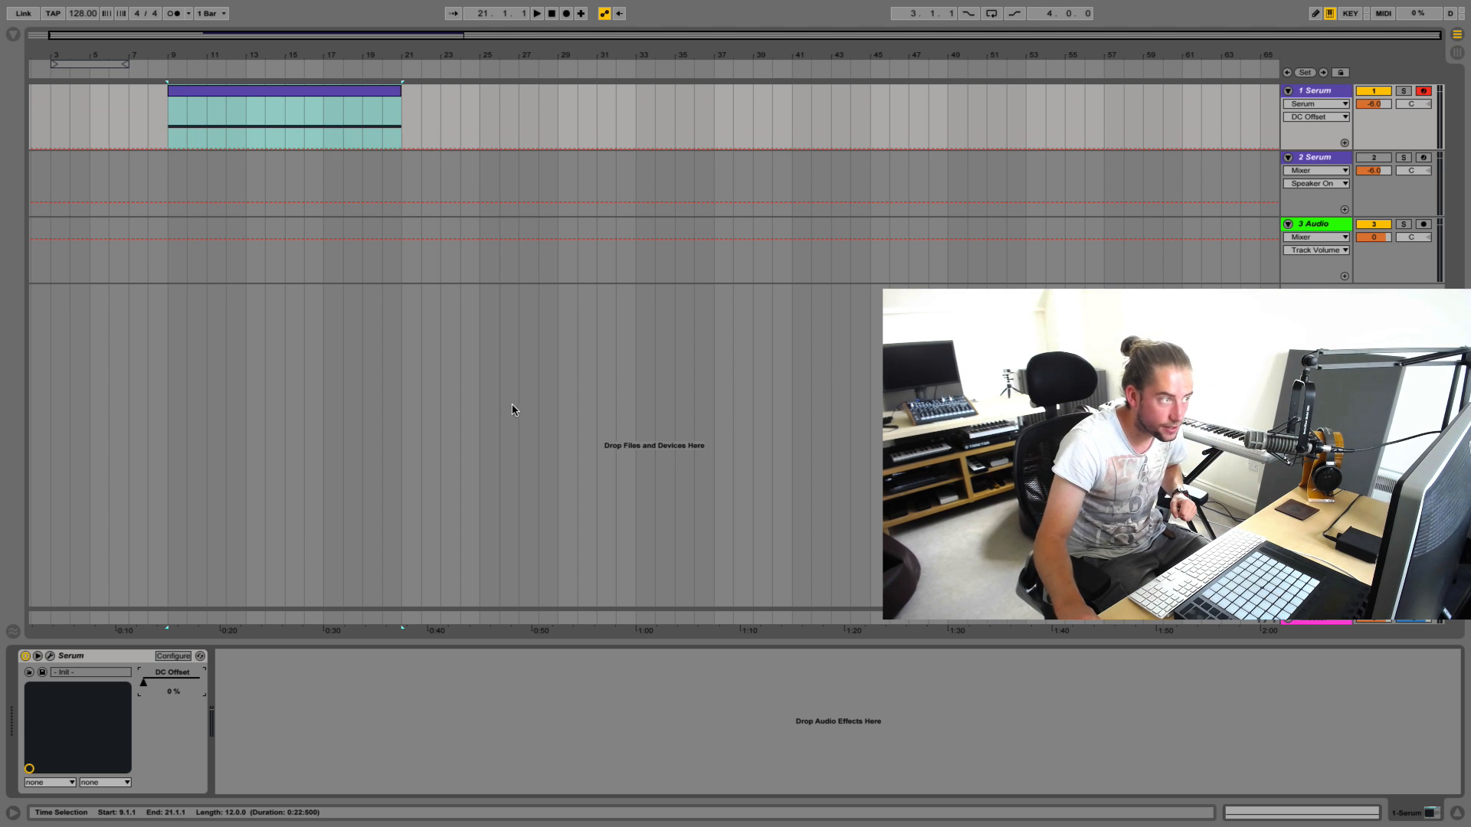
left_click(170, 148)
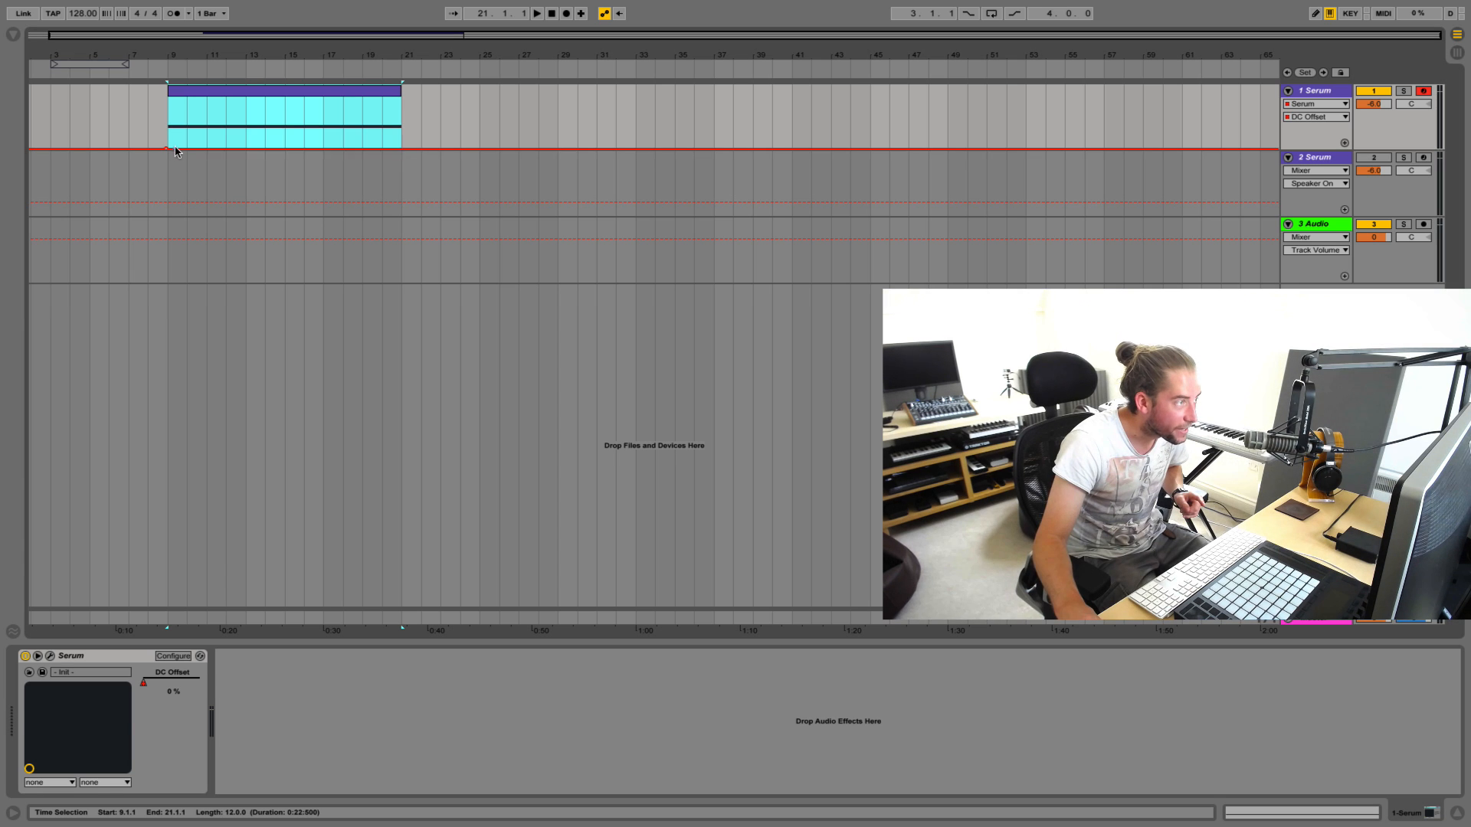
left_click_drag(183, 151, 269, 125)
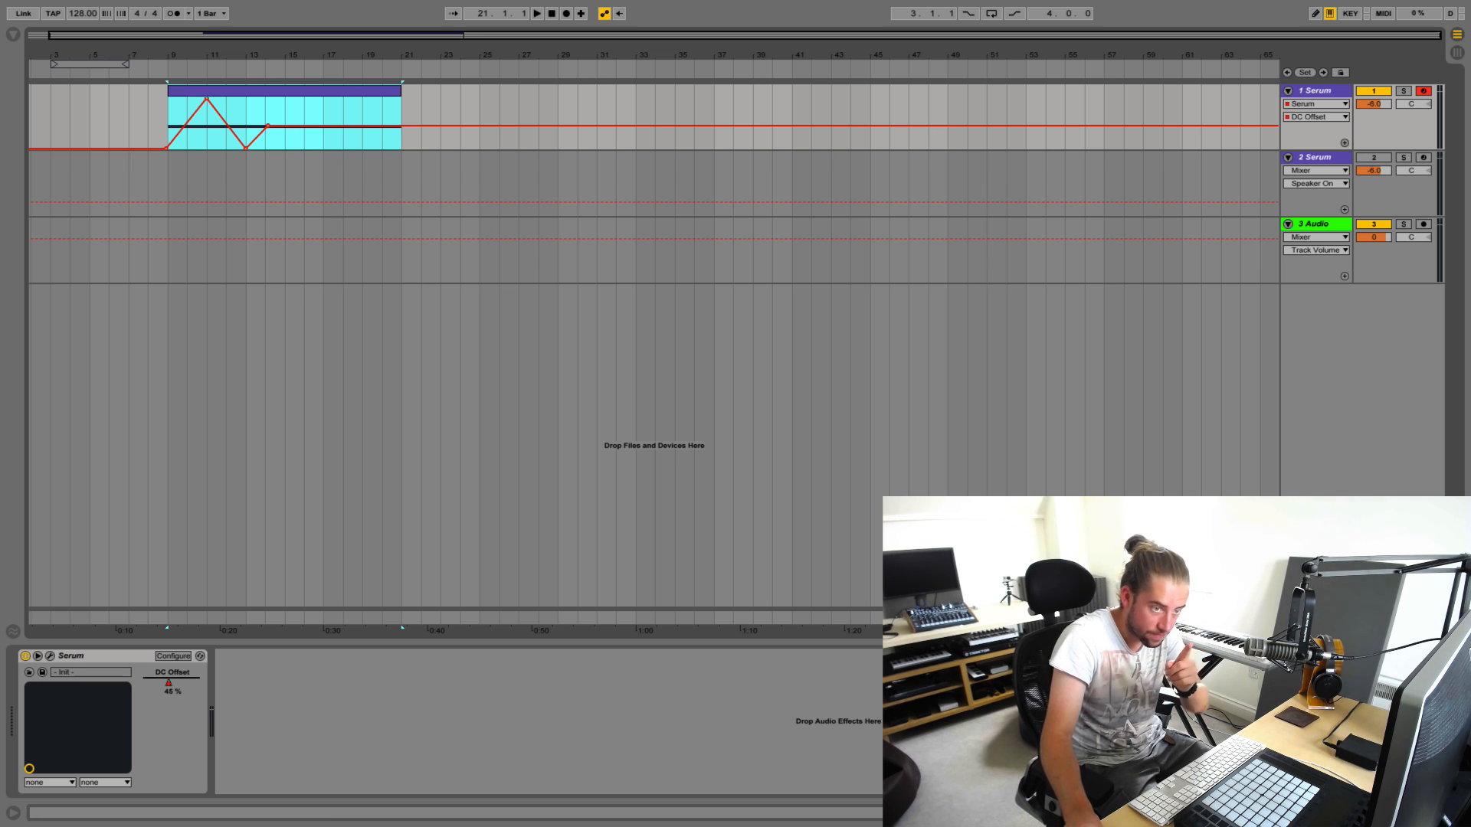
Show the track routing, set the audio track's input to Resampling with monitoring In, and arm it for recording
key("super+alt+i")
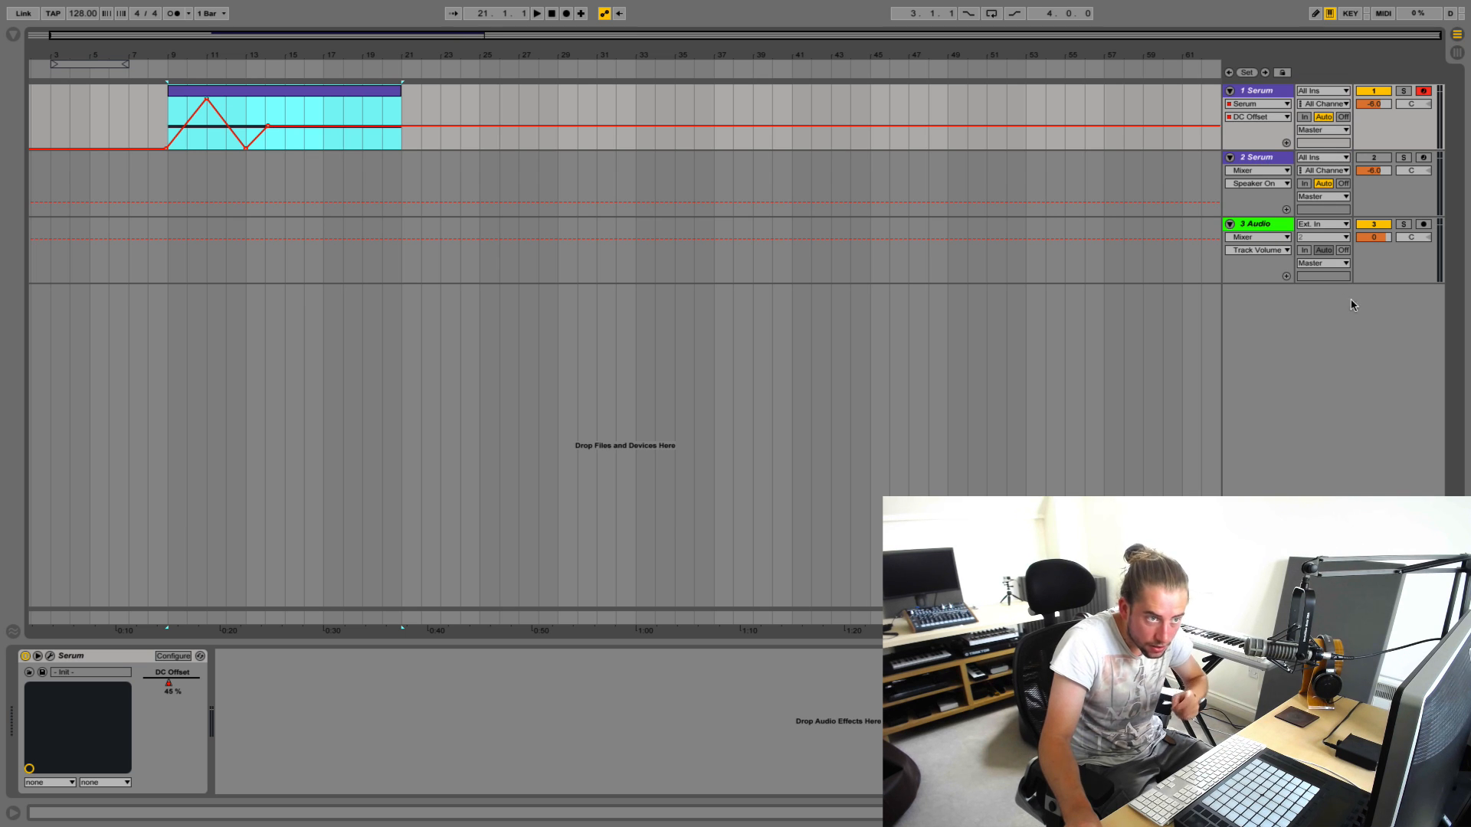
left_click(1316, 225)
left_click(1315, 274)
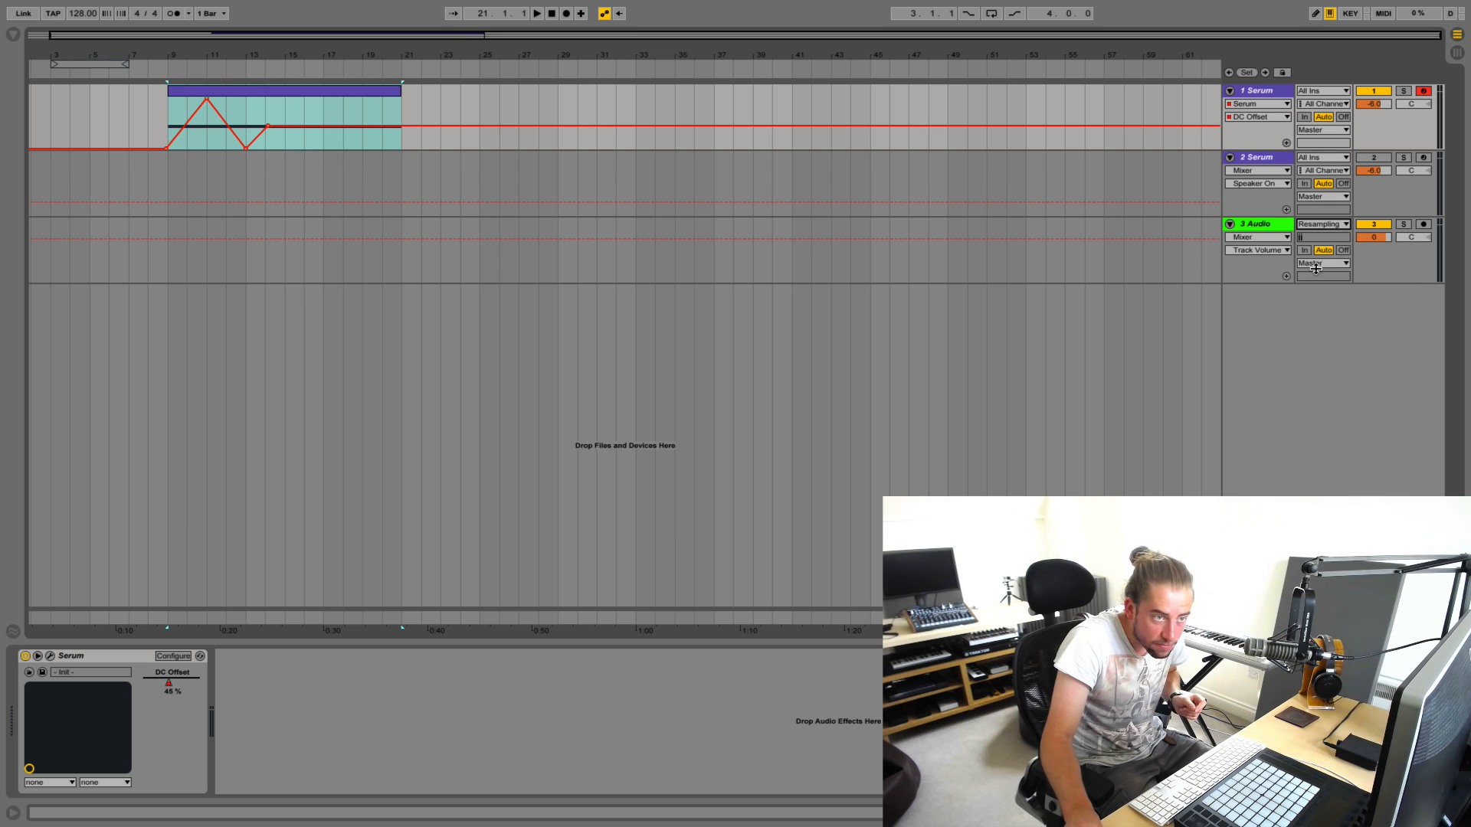
left_click(1305, 250)
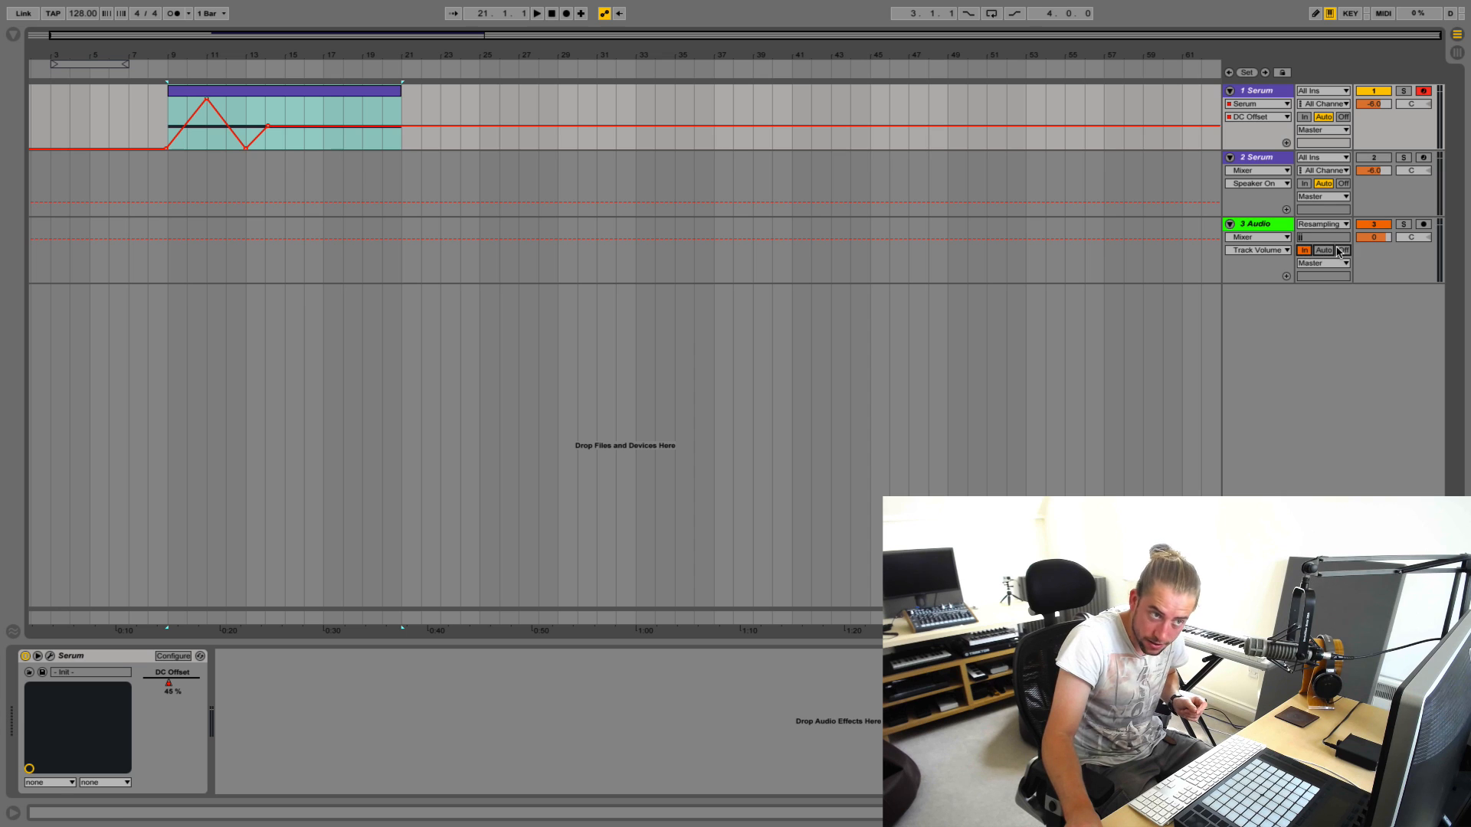
left_click(1422, 227)
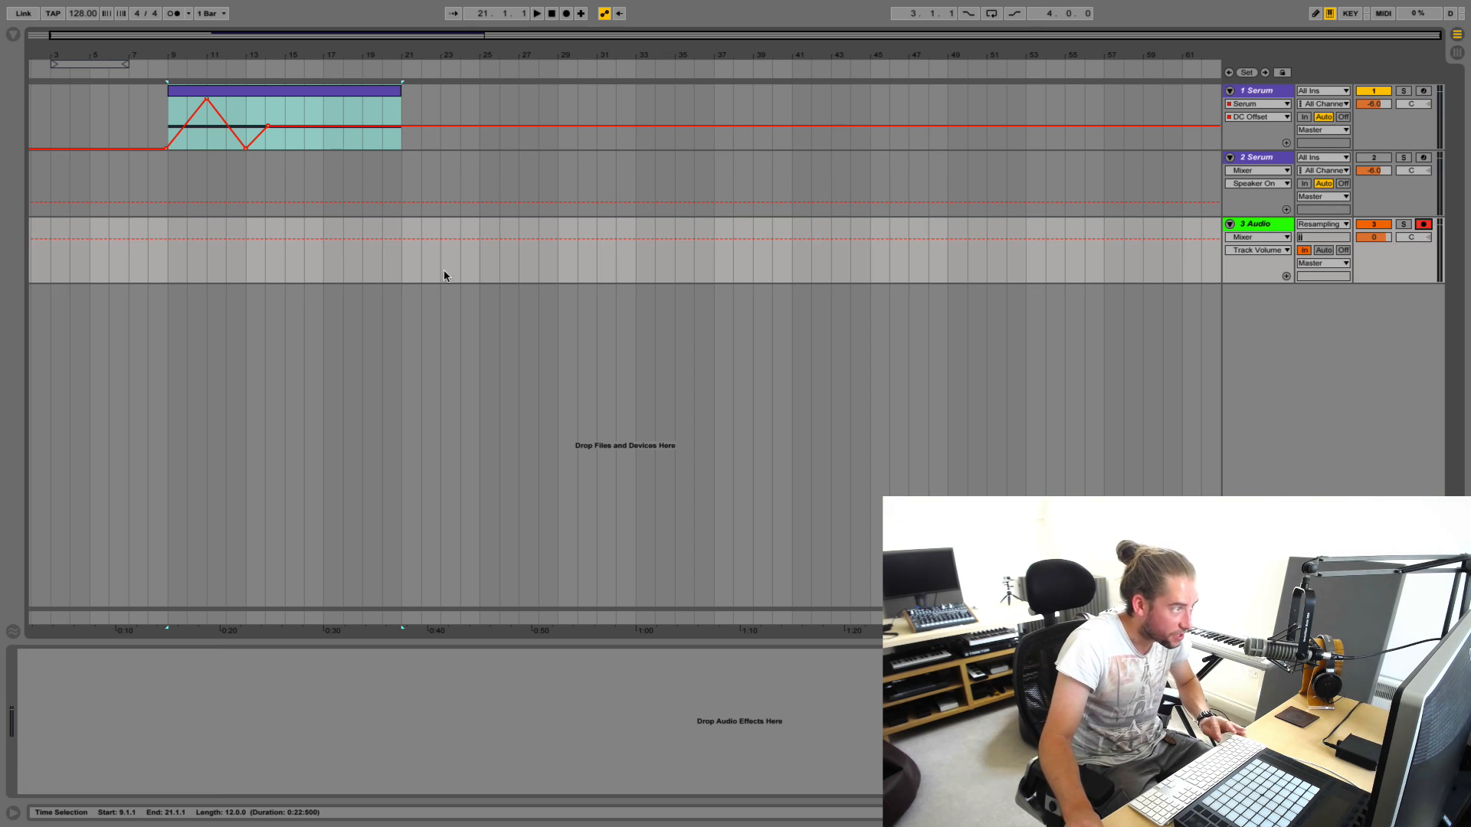
Record the Serum output onto the audio track from bar 9 to about 14.3.3, and set the track's input to No Input
left_click(167, 225)
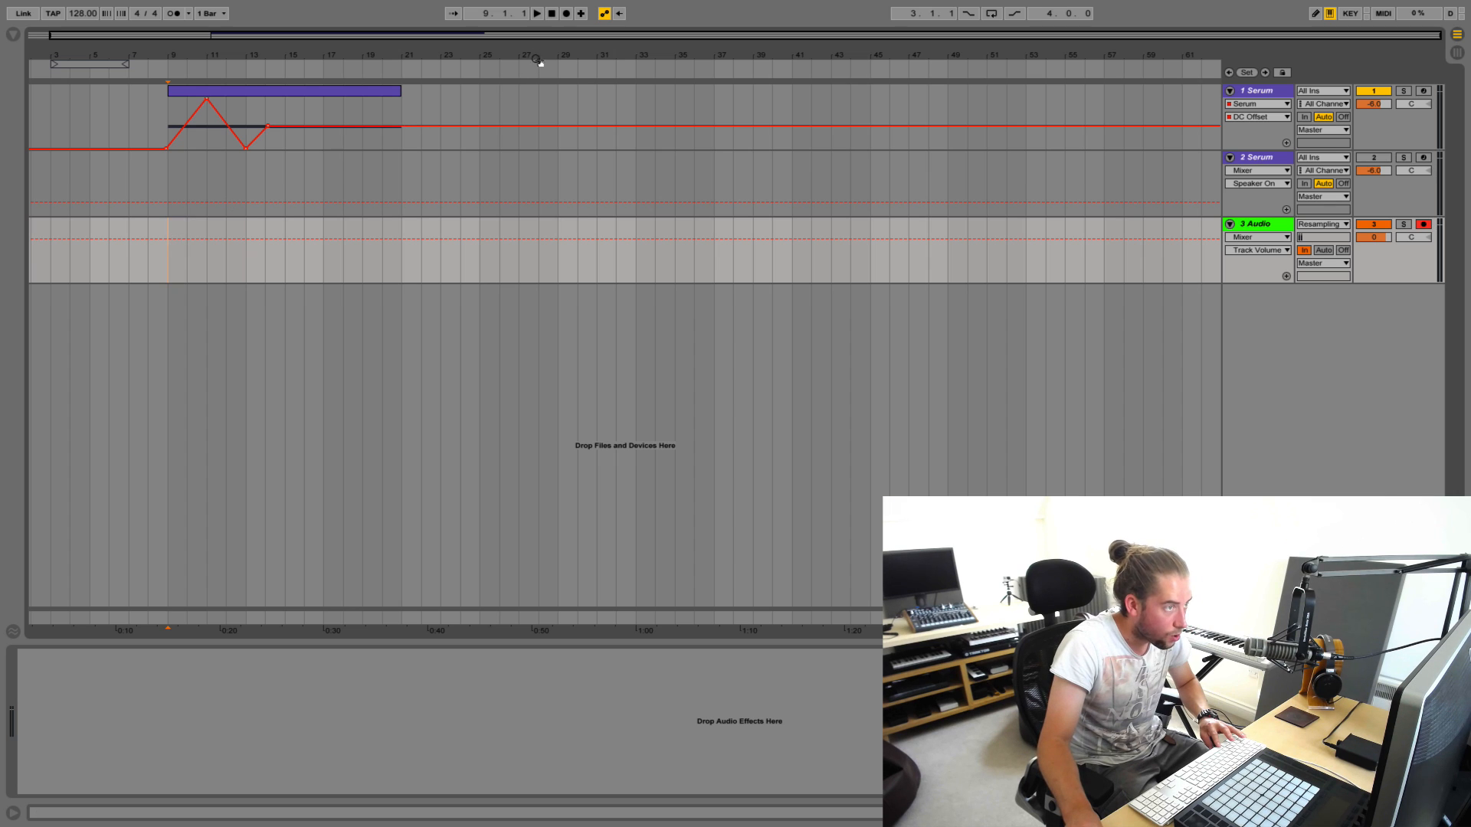
left_click(565, 13)
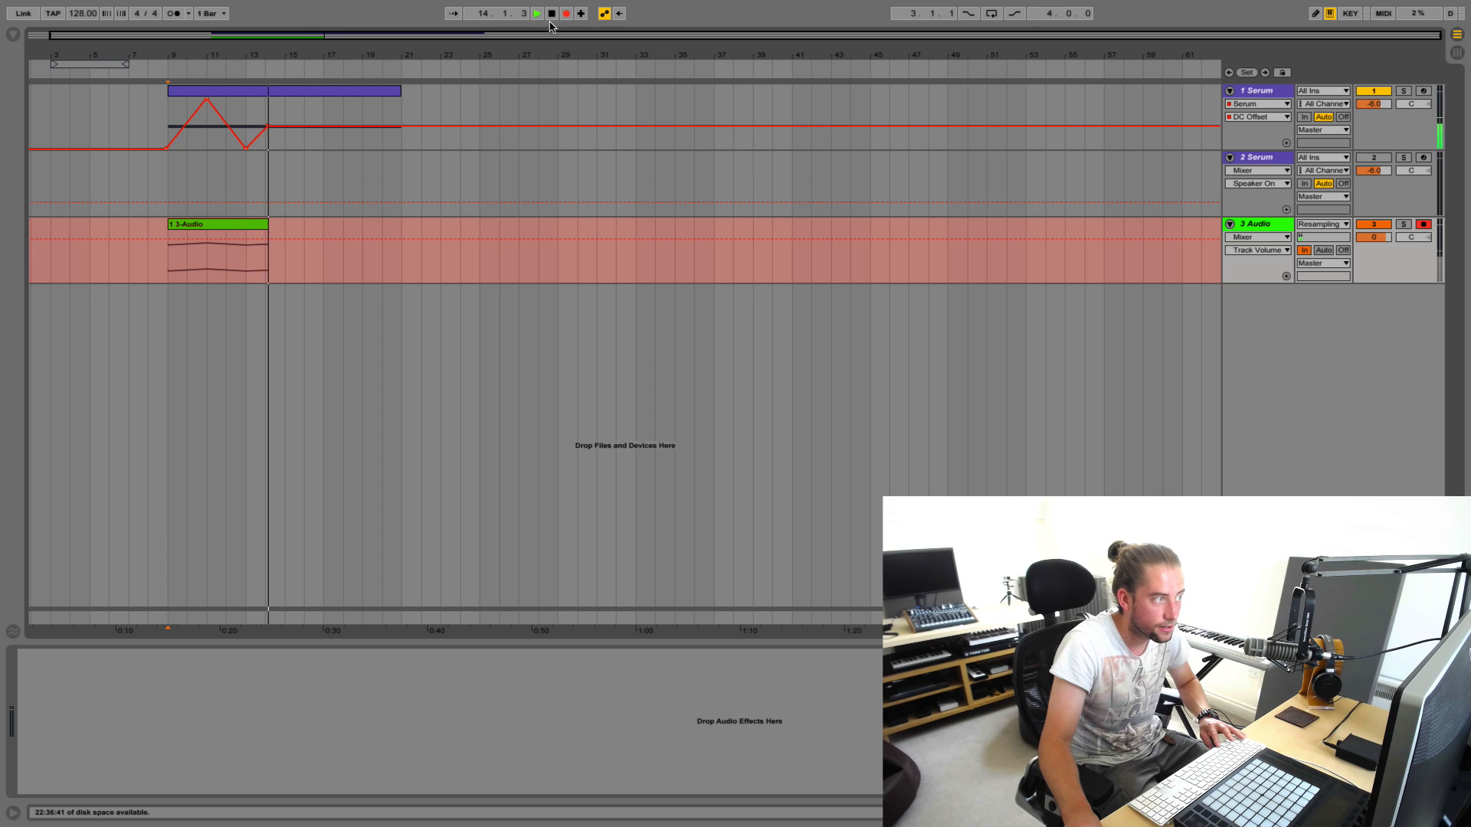
key("space")
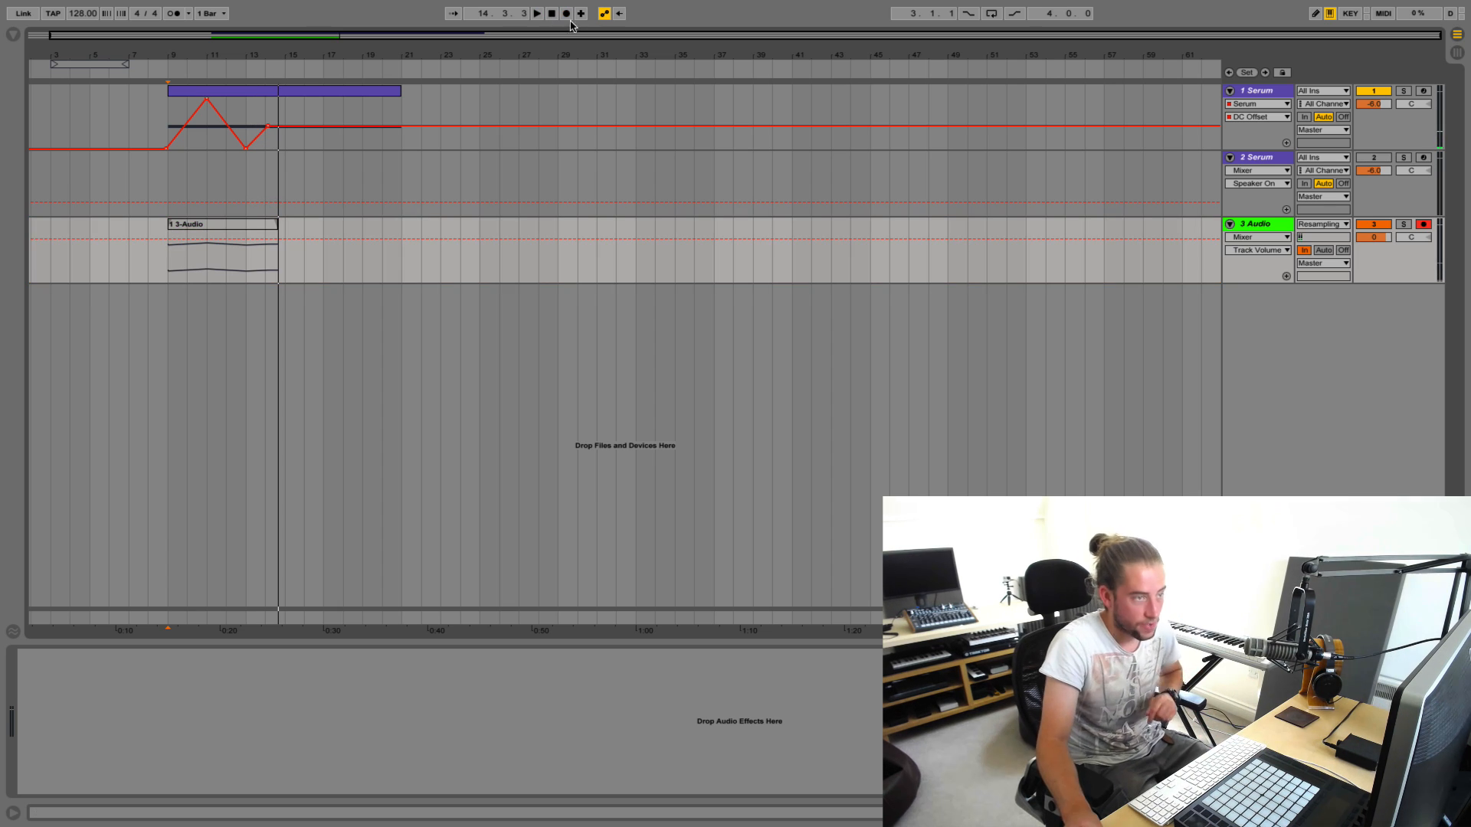
left_click(1324, 226)
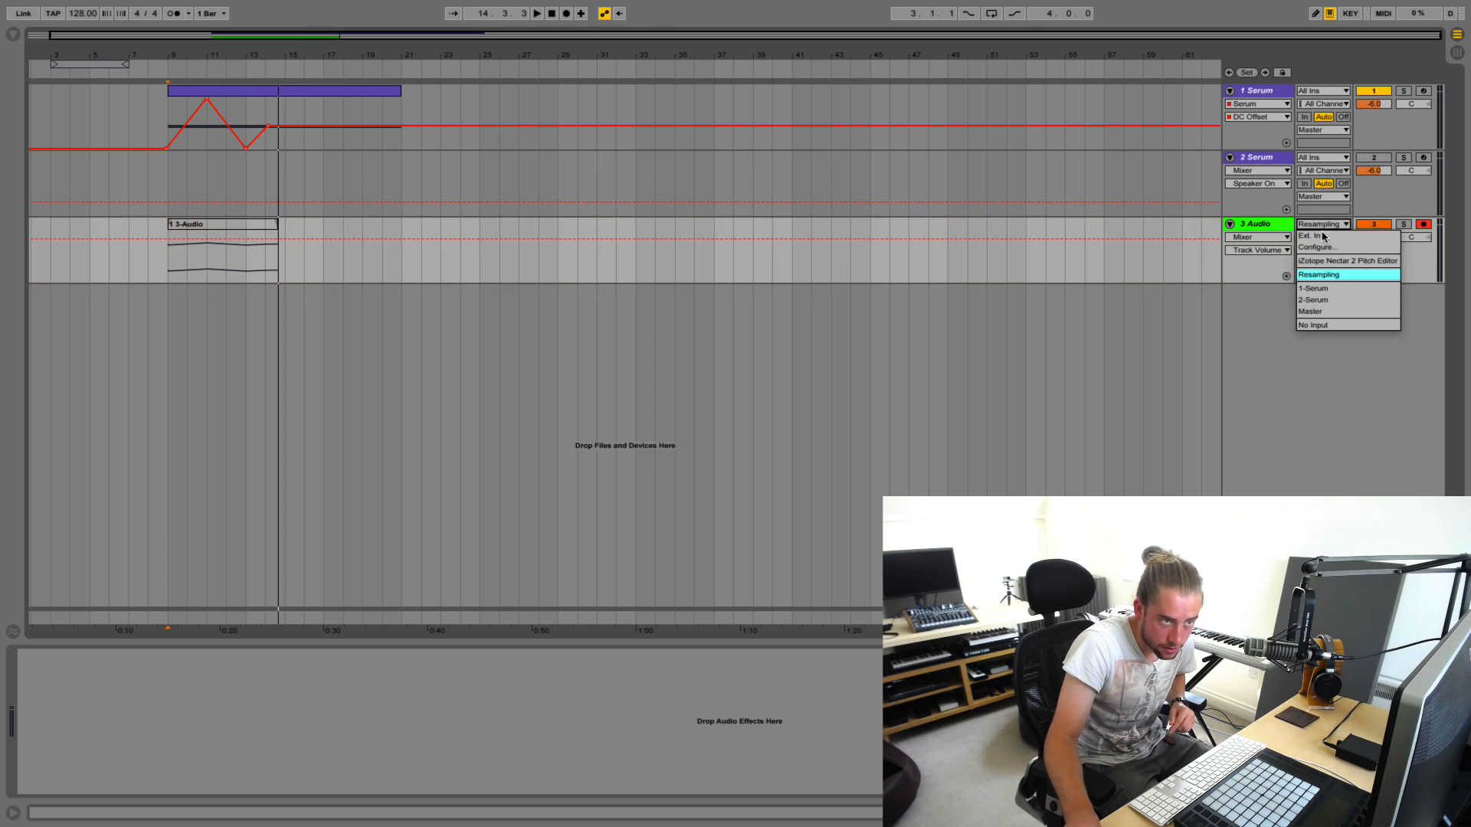
left_click(1313, 325)
Set the gain of the recorded audio clip to 0 dB
left_click(218, 224)
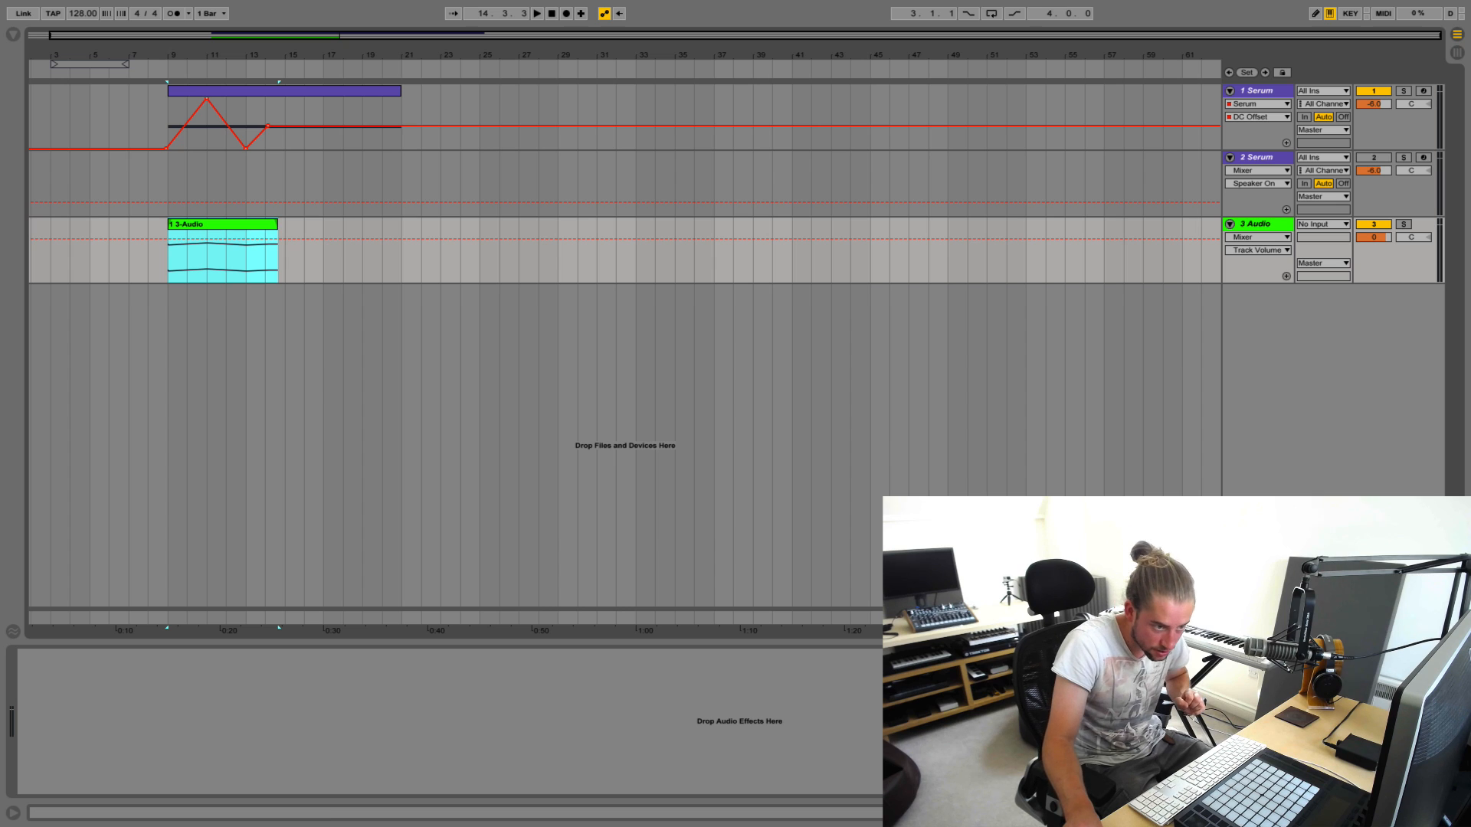
key("shift+Tab")
left_click(128, 786)
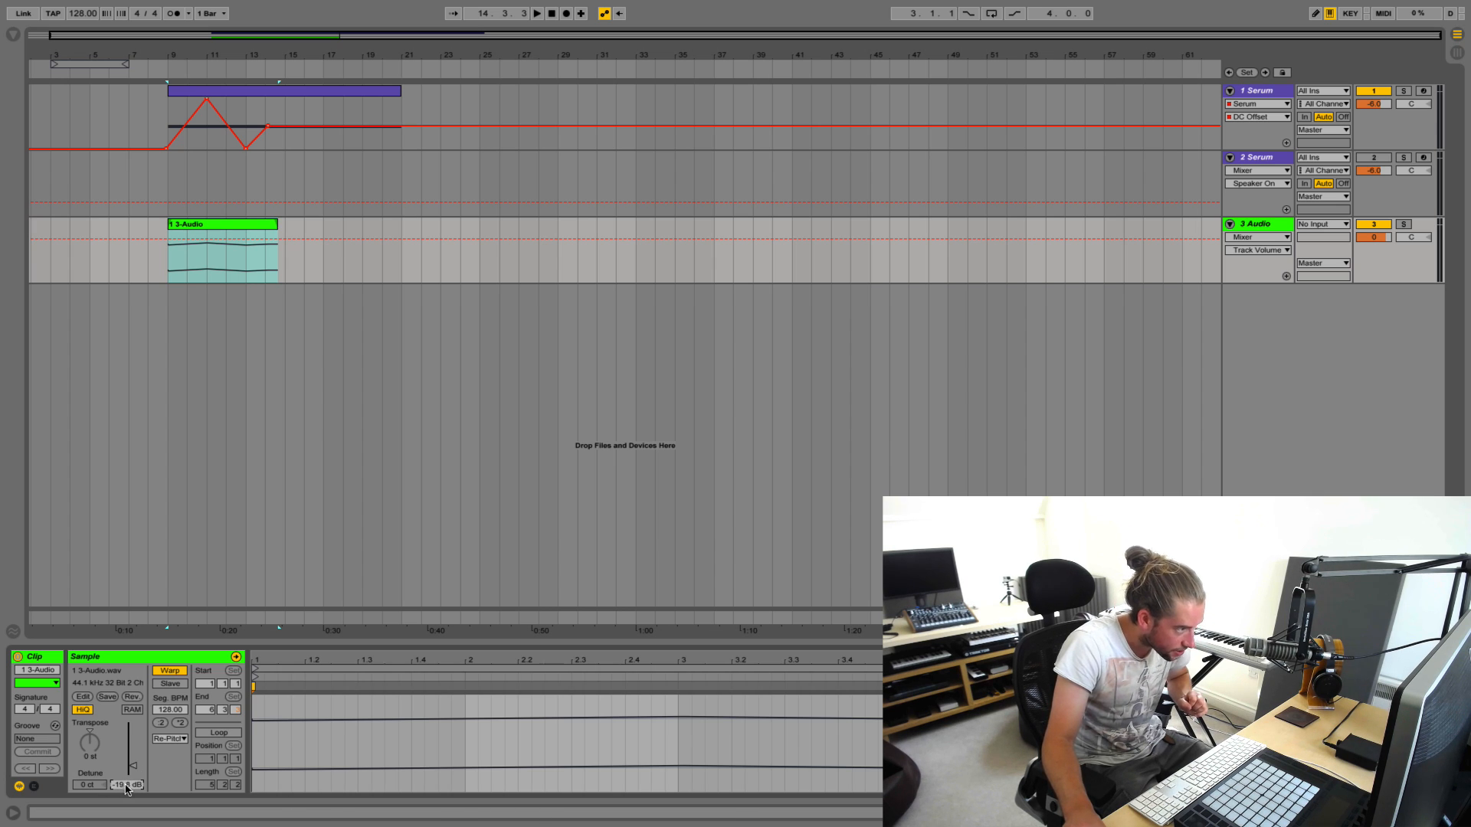
type("0")
key("Return")
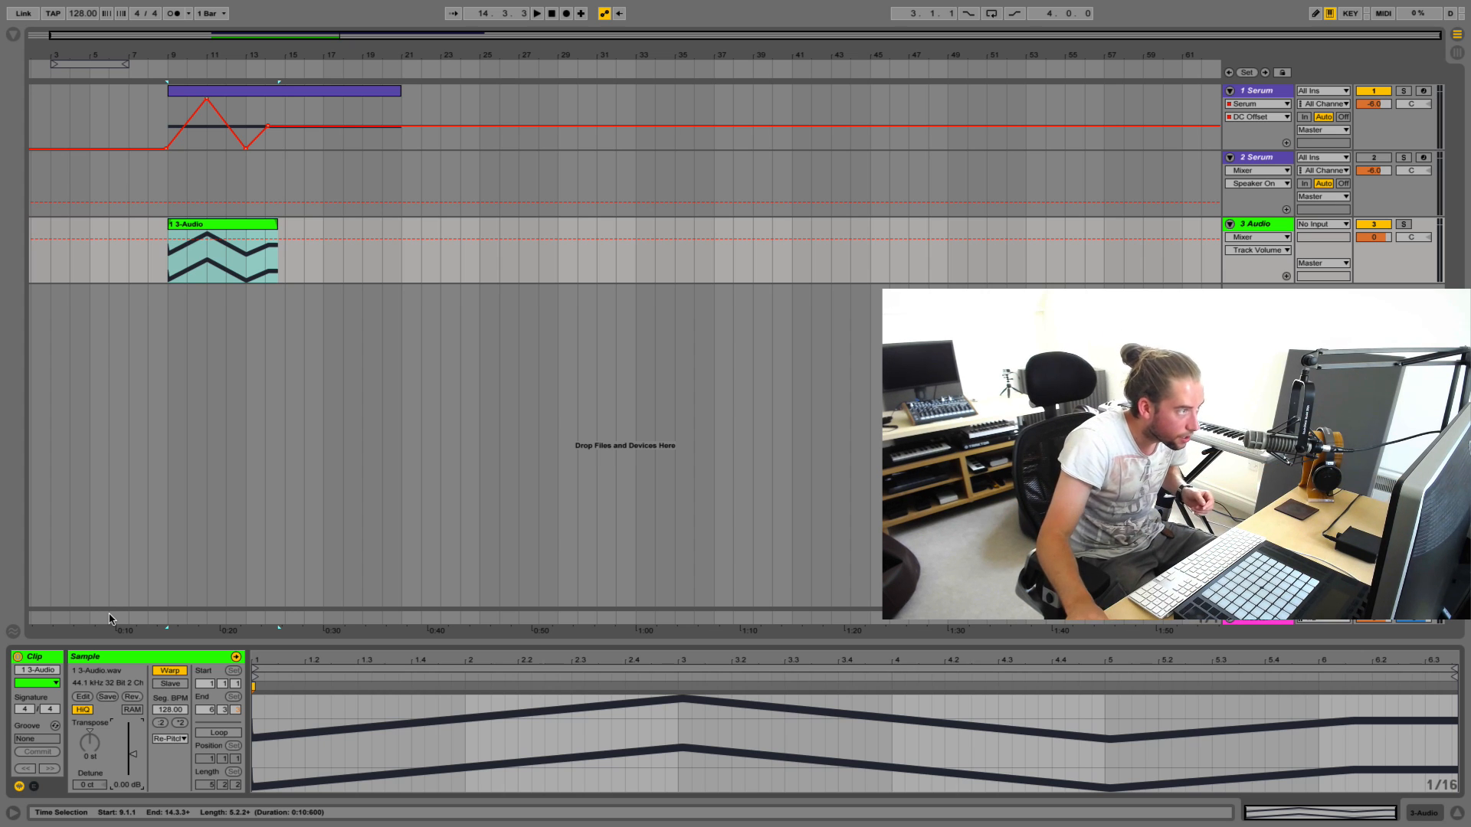
Examine the waveform of the resampled clip against the automation curve and delete the clip from the audio track
mouse_move(174, 54)
left_mouse_down()
mouse_move(174, 222)
mouse_move(174, 92)
mouse_move(188, 93)
mouse_move(188, 132)
left_mouse_up()
mouse_move(305, 66)
left_mouse_down()
mouse_move(301, 157)
mouse_move(300, 77)
mouse_move(239, 52)
left_mouse_up()
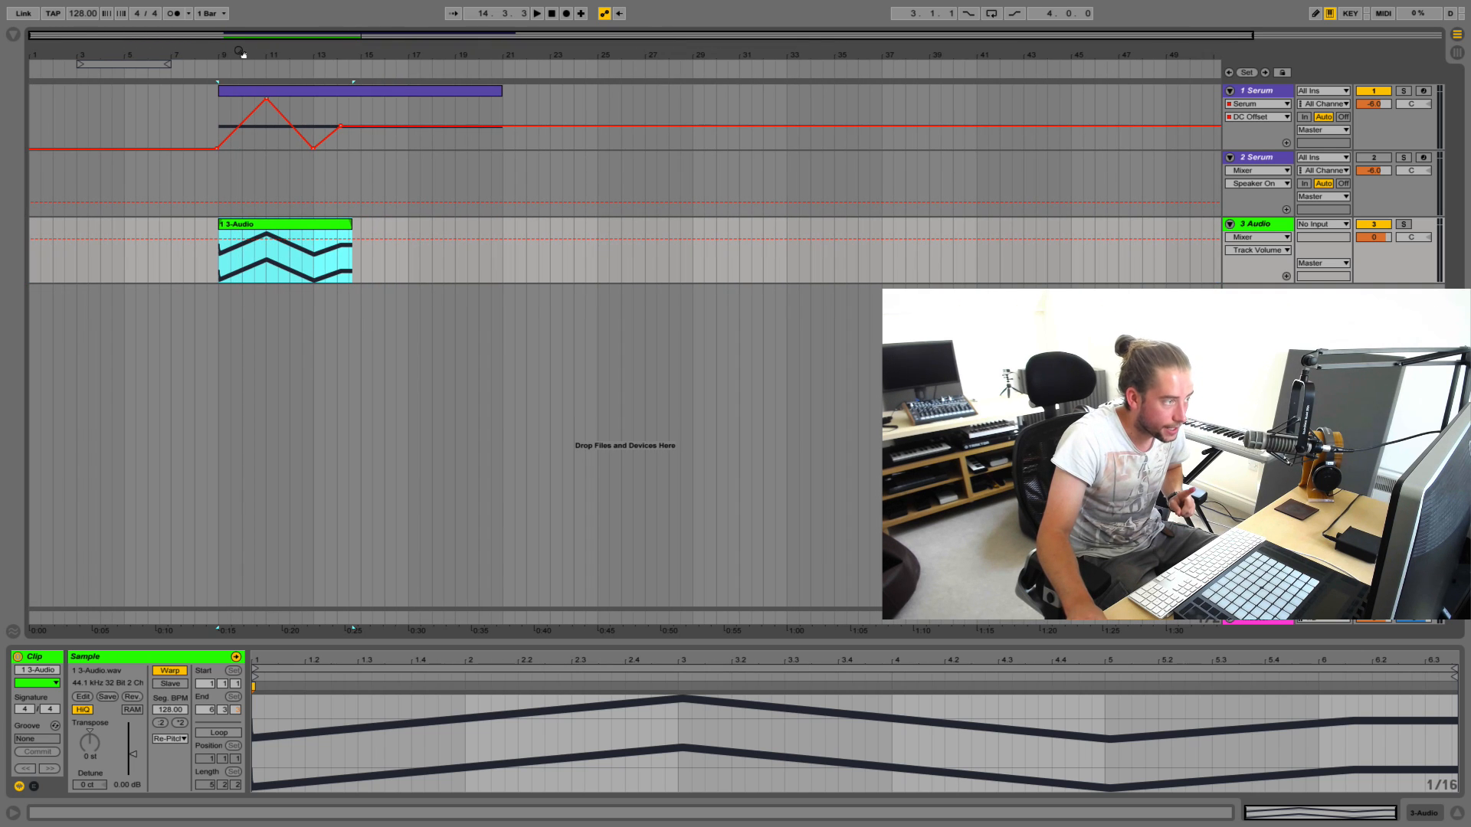
mouse_move(221, 54)
left_mouse_down()
mouse_move(215, 262)
mouse_move(220, 54)
left_mouse_up()
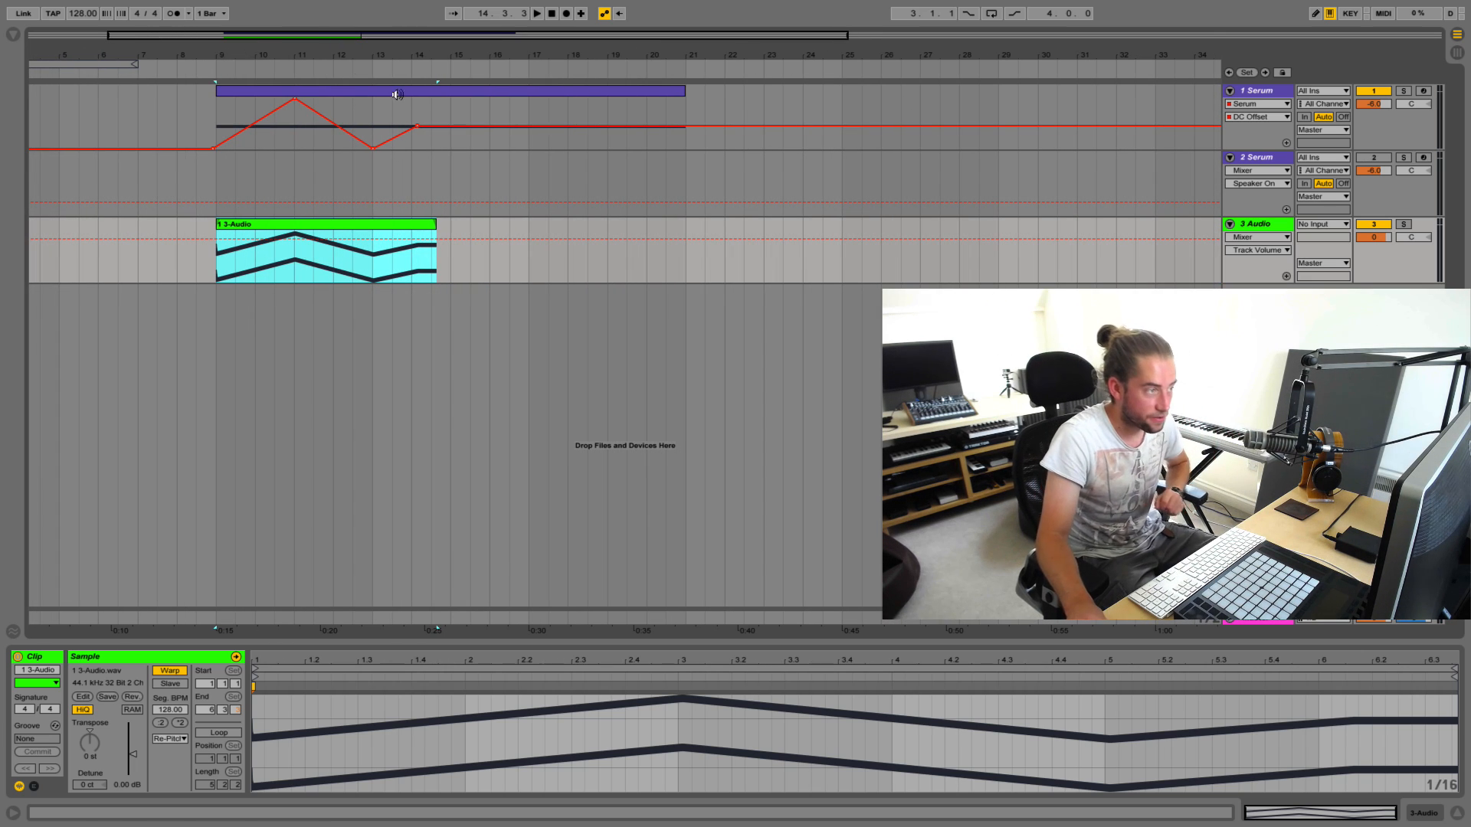
key("Delete")
Transpose the sustained note in the first Serum track's MIDI clip down to C1
left_click(449, 138)
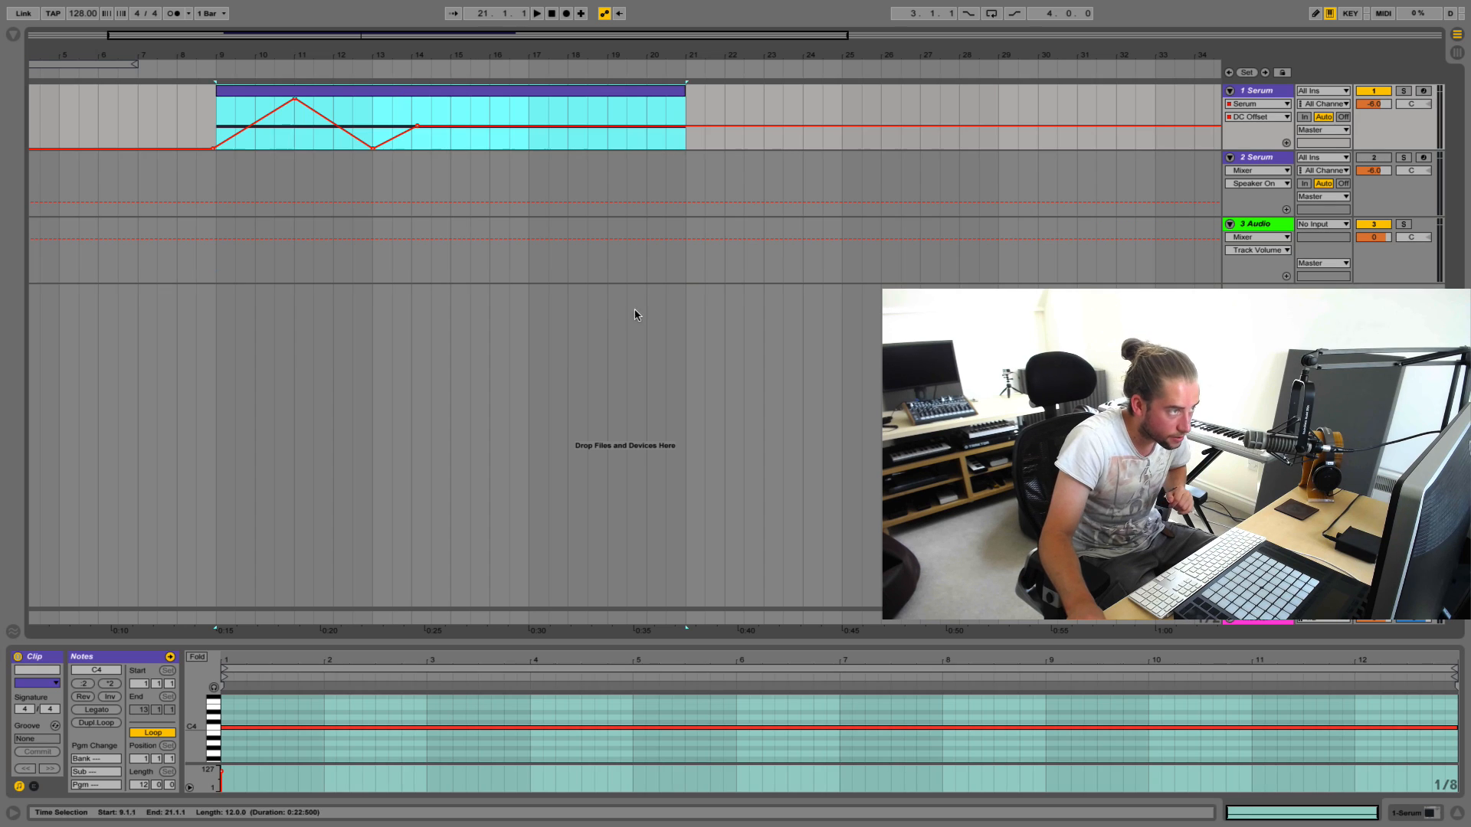
key("shift+Down")
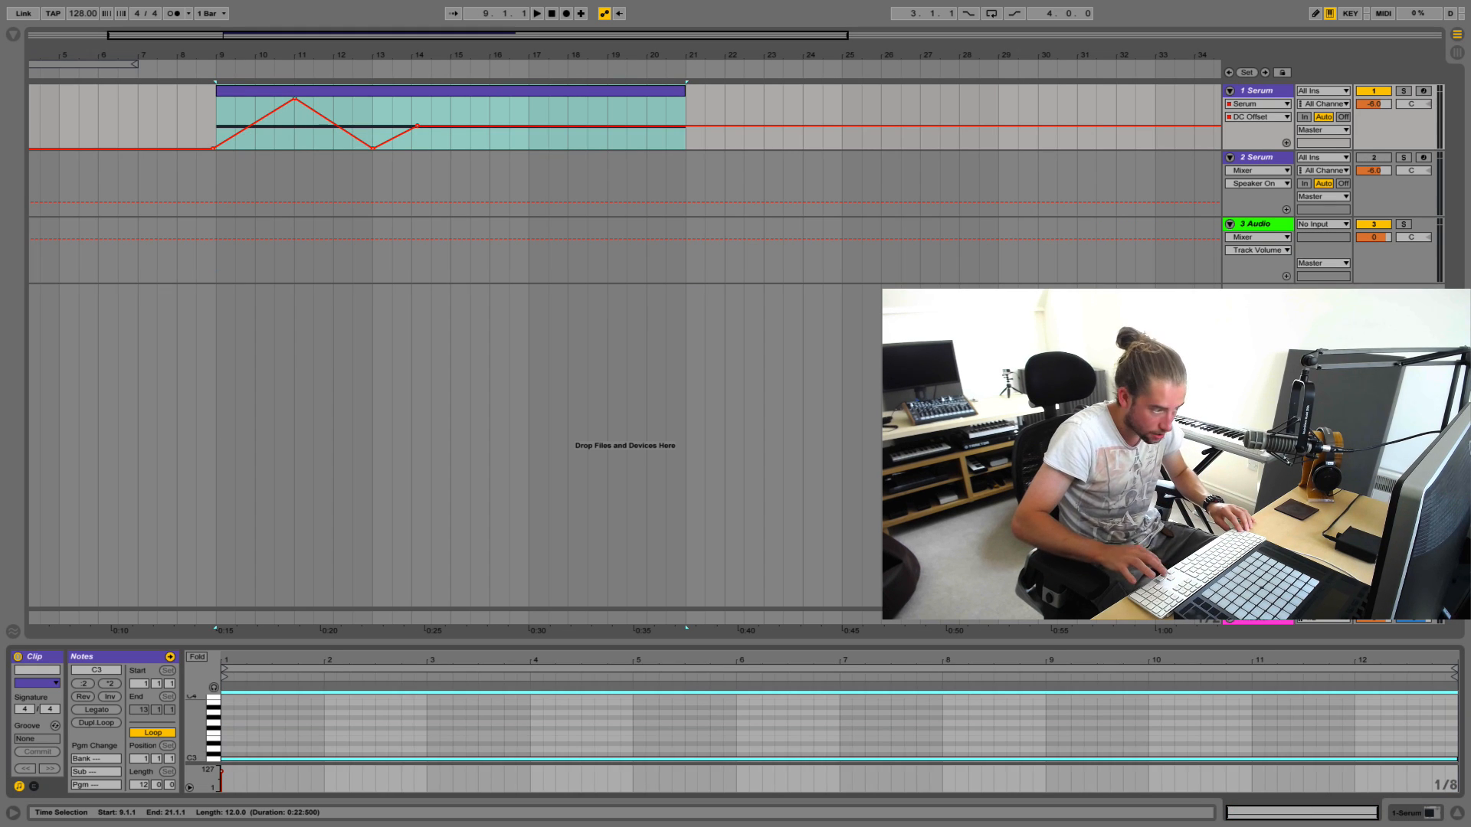
key("shift+Down")
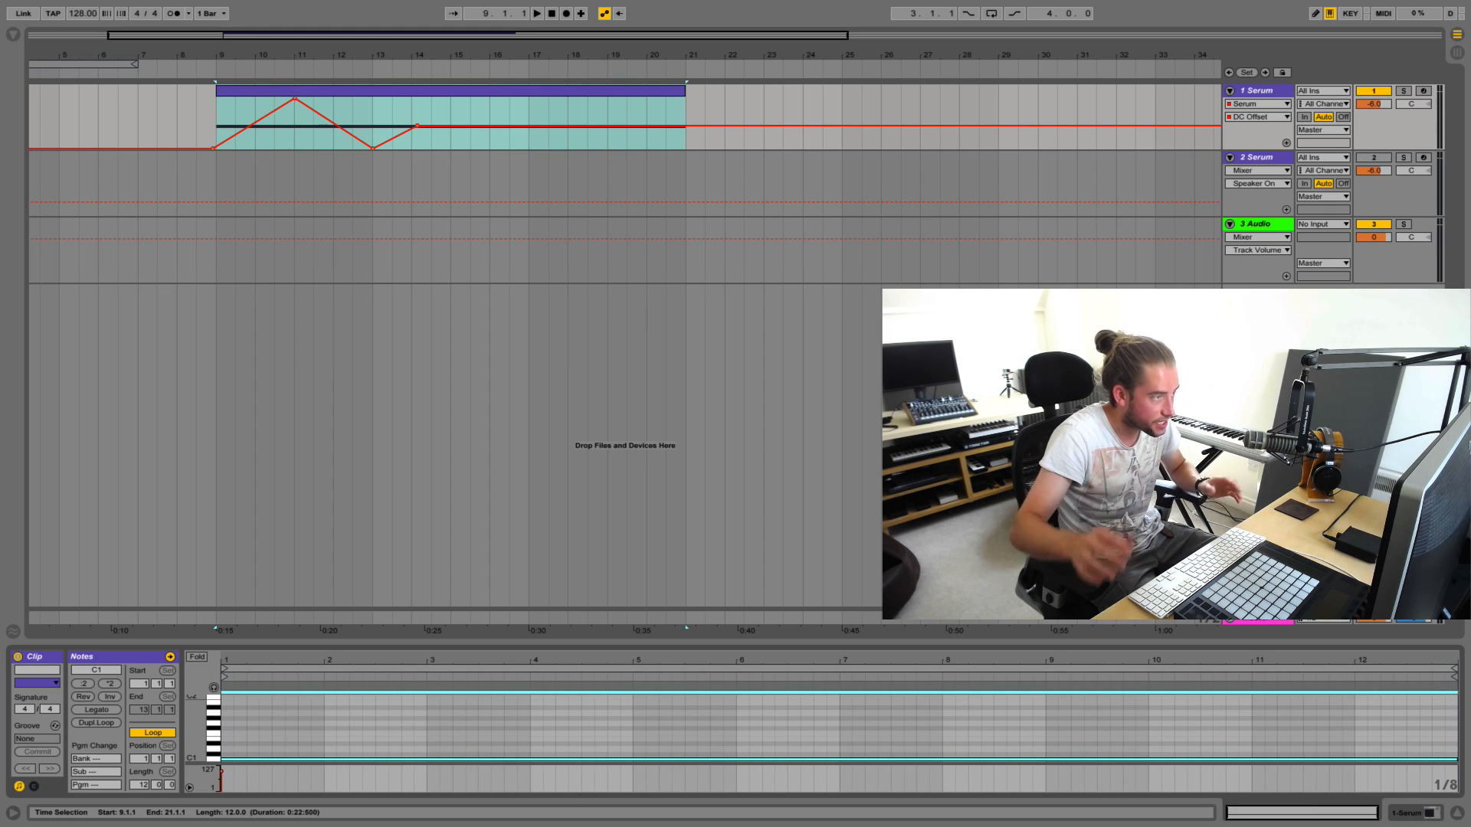
Resample the C1 note onto the audio track from bar 9 to about 14.2.4, and set the track's input to No Input
left_click(228, 227)
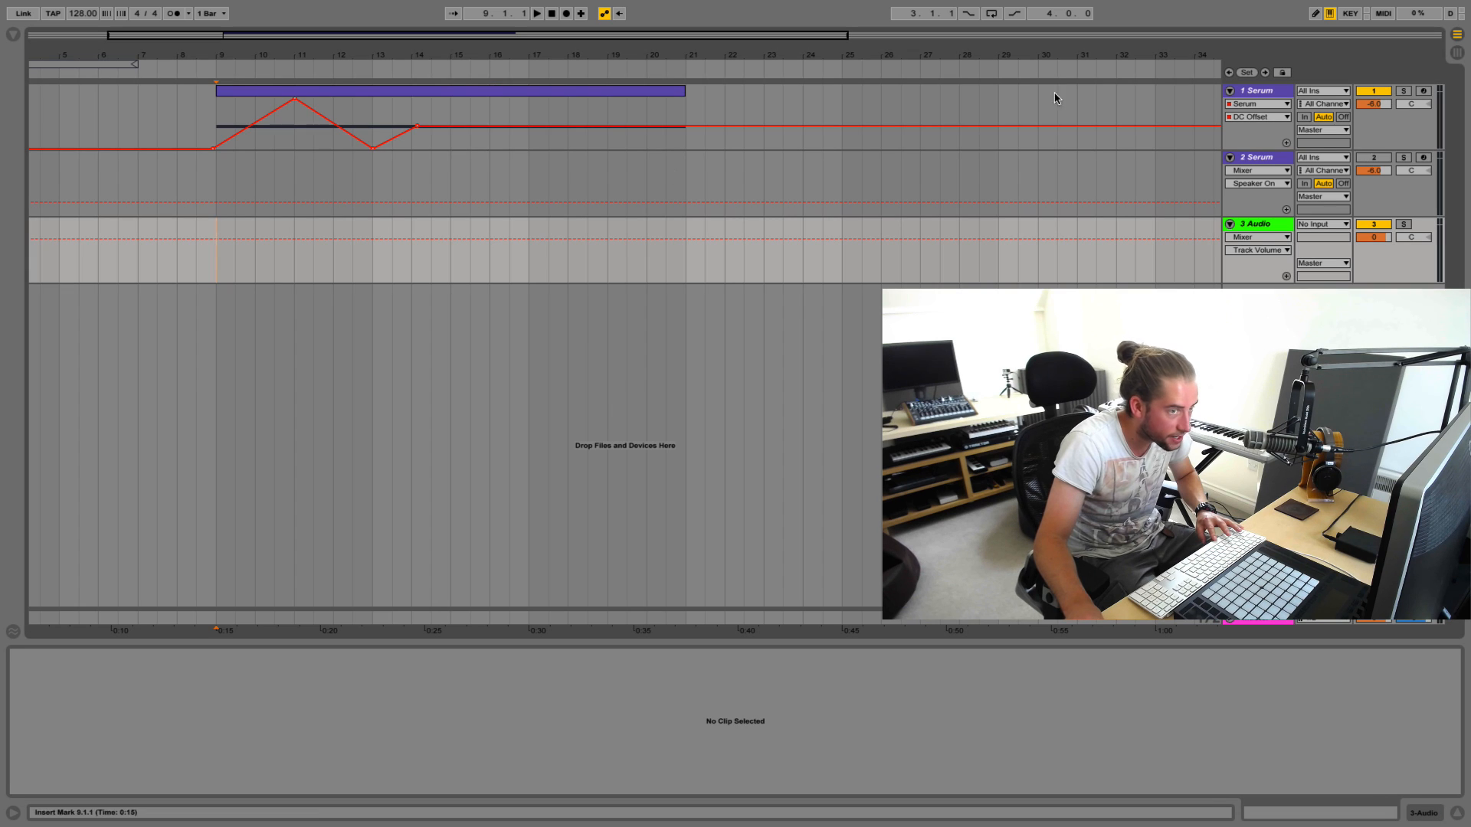
left_click(1311, 227)
left_click(1321, 261)
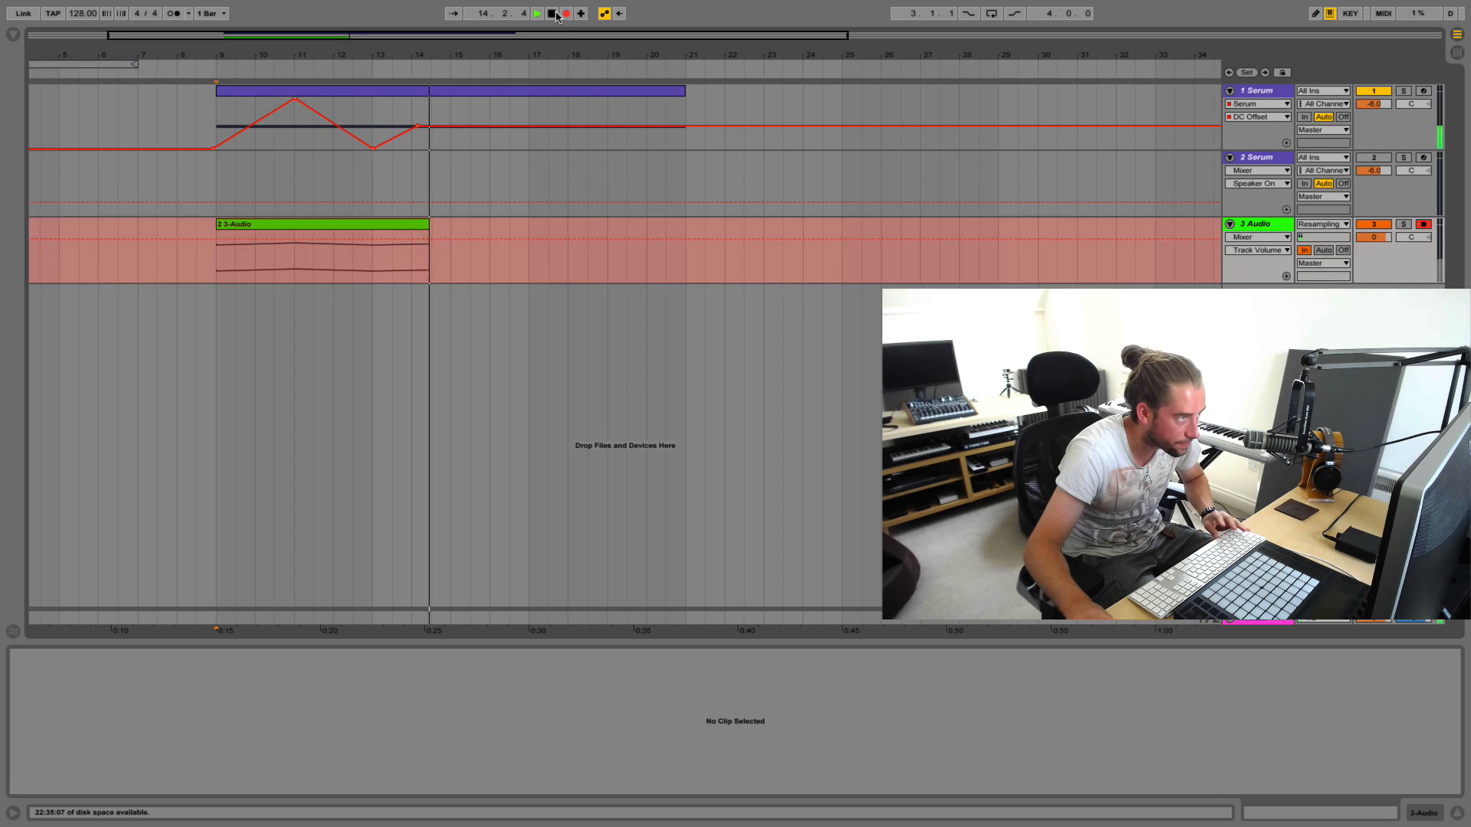
left_click(552, 13)
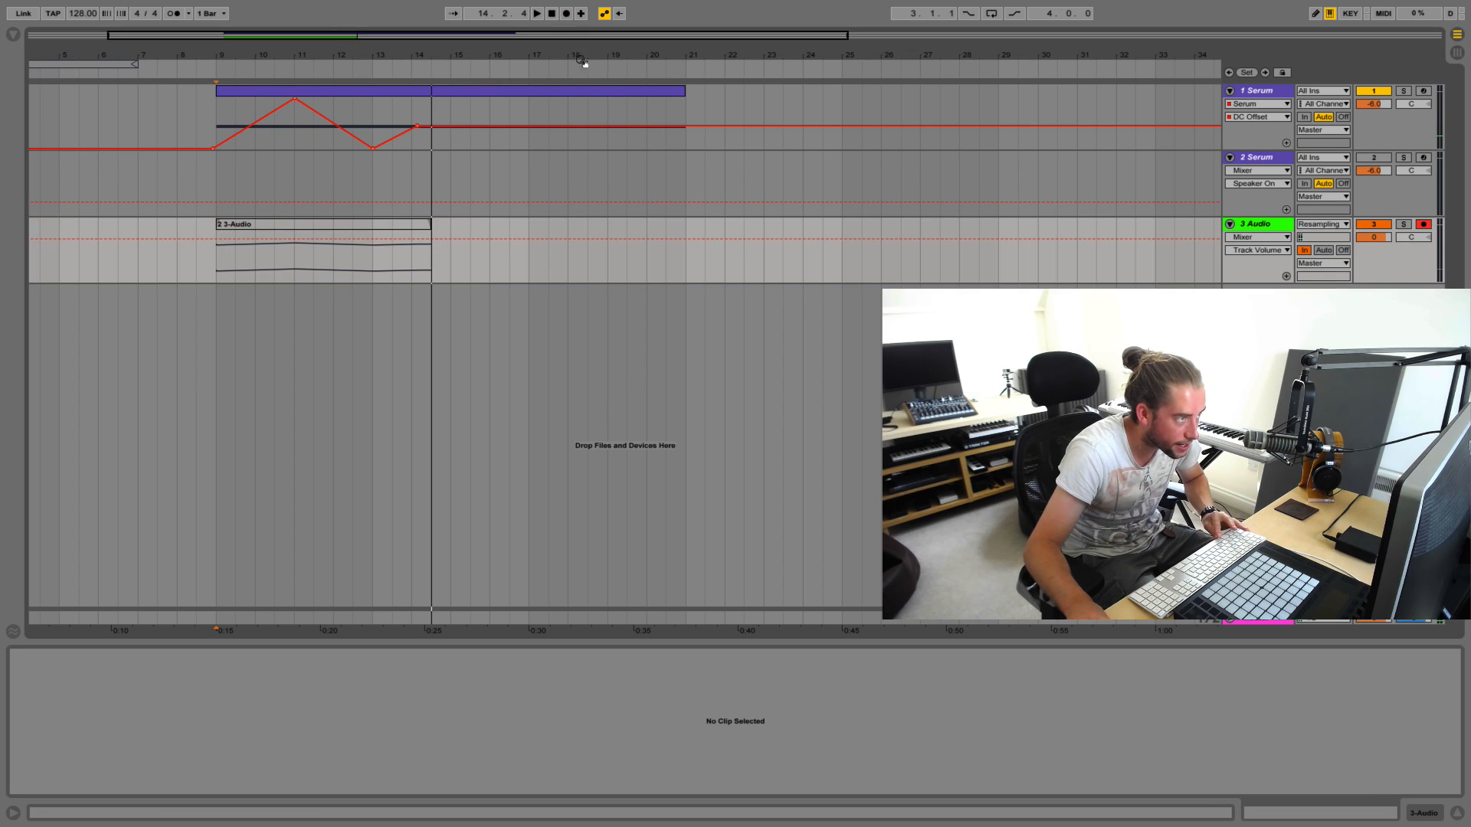
left_click(1318, 228)
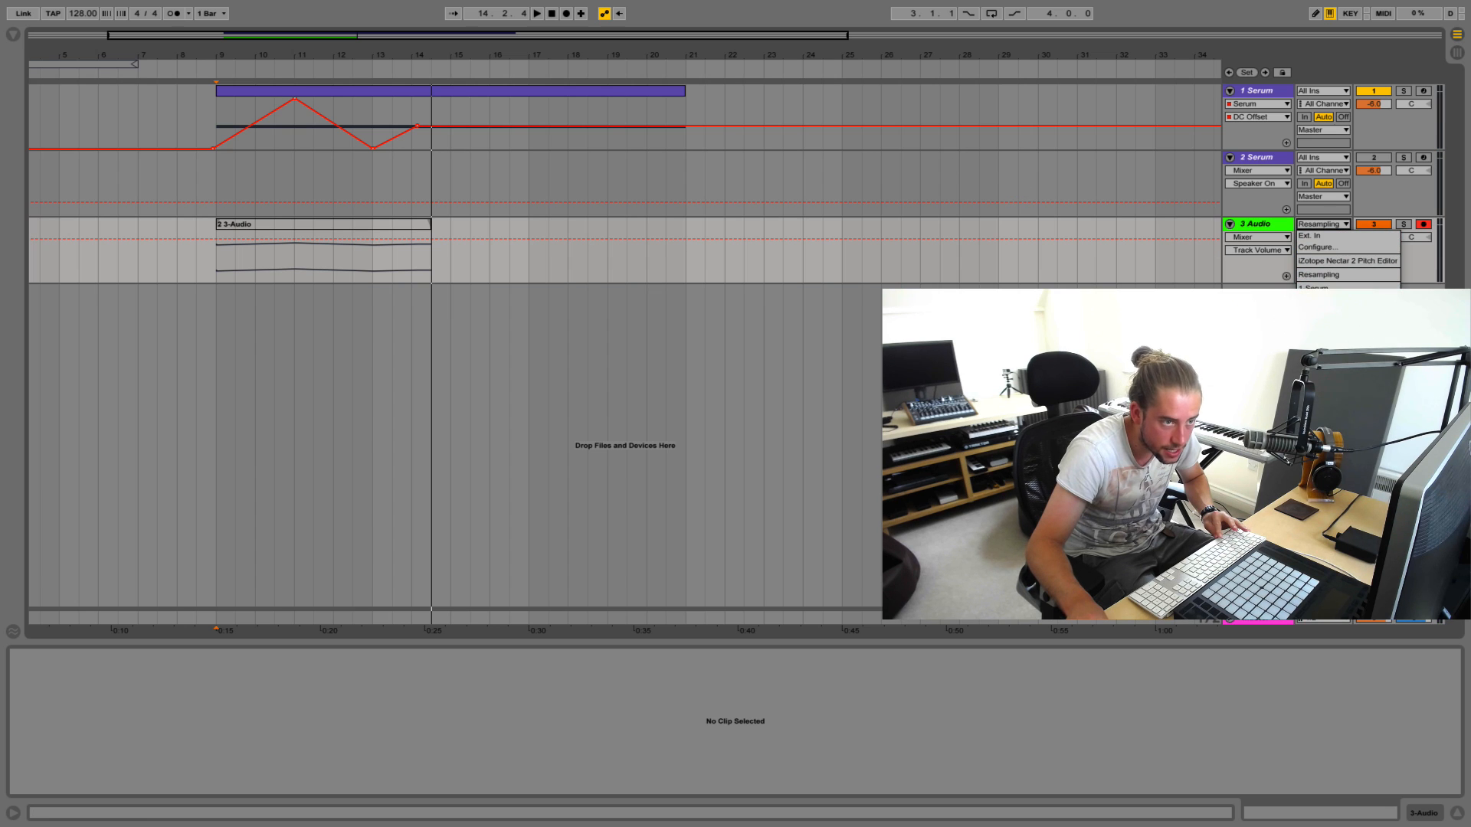
left_click(1315, 325)
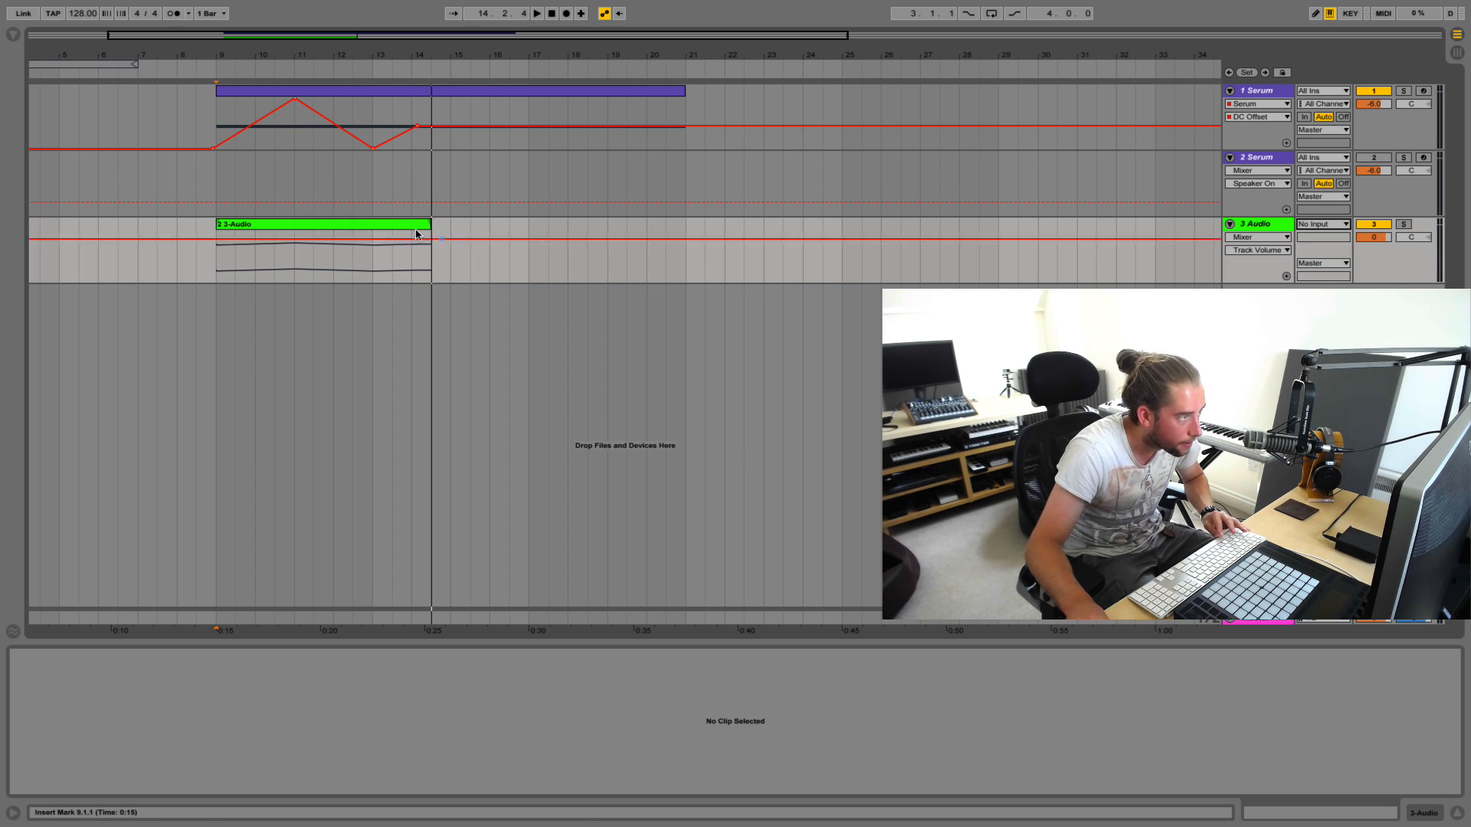
Reset the new audio clip's gain to 0 dB and examine the waveform at its start
left_click(386, 228)
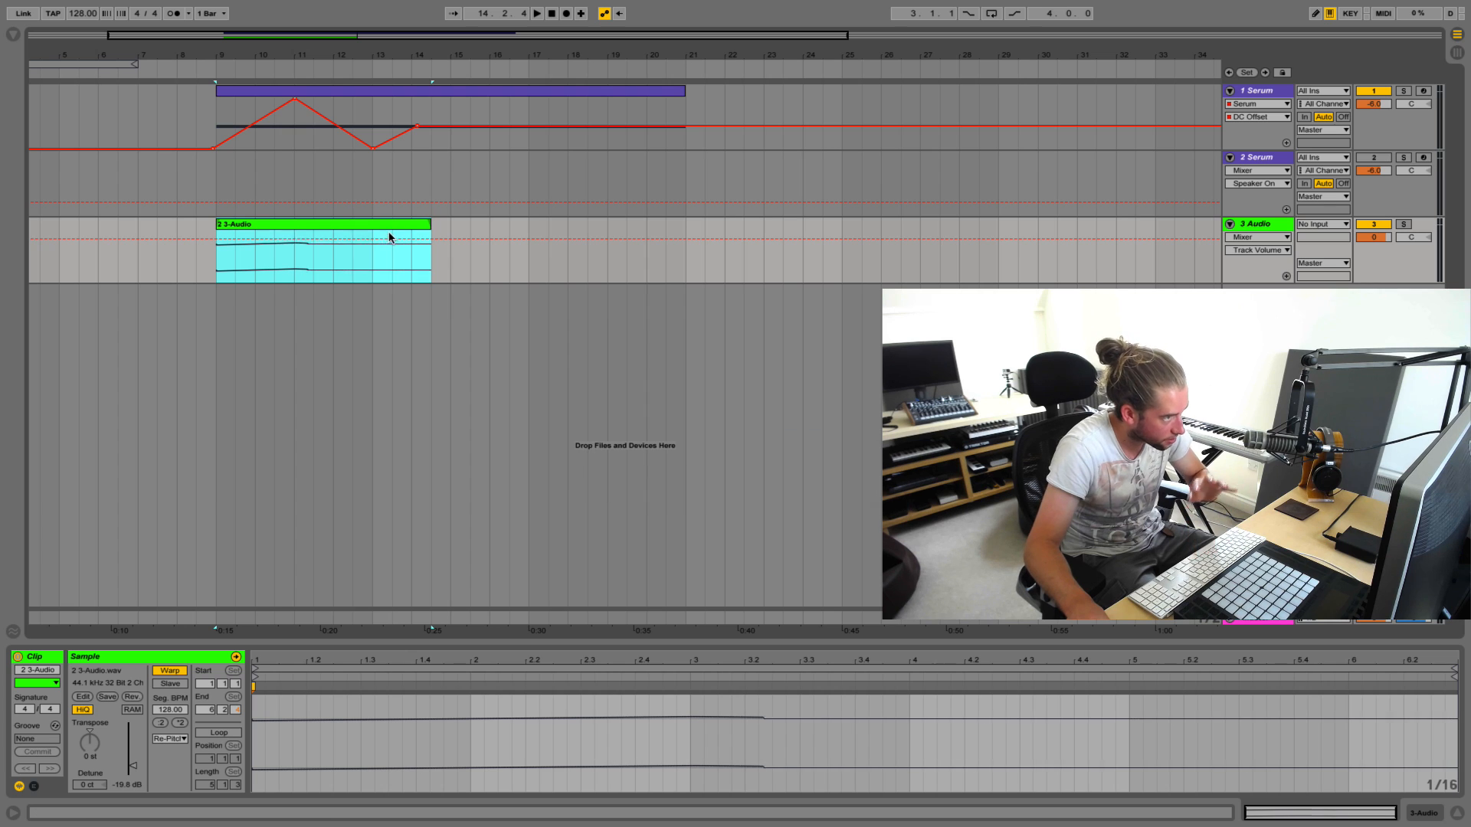
left_click(130, 765)
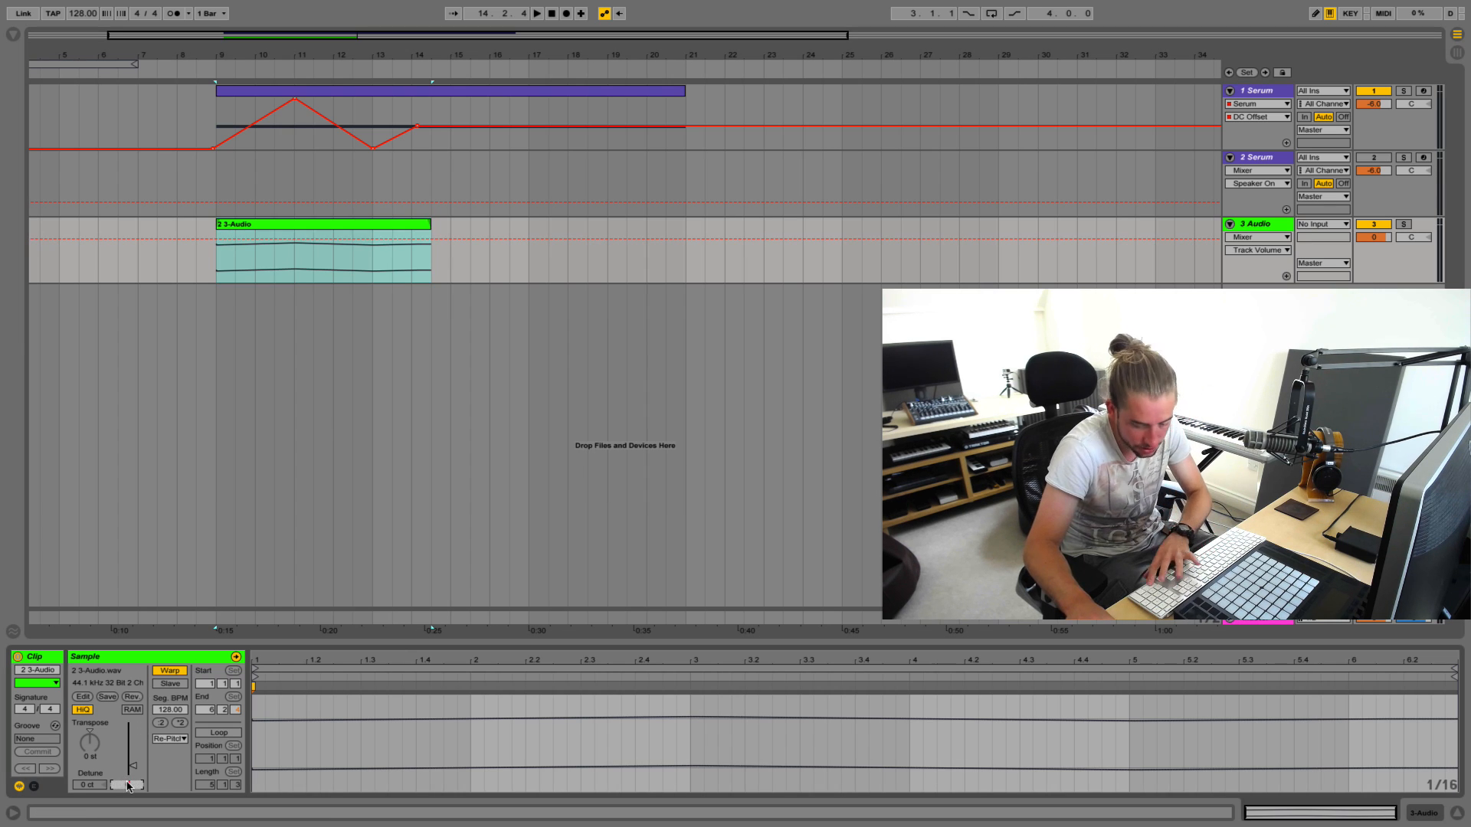
key("Delete")
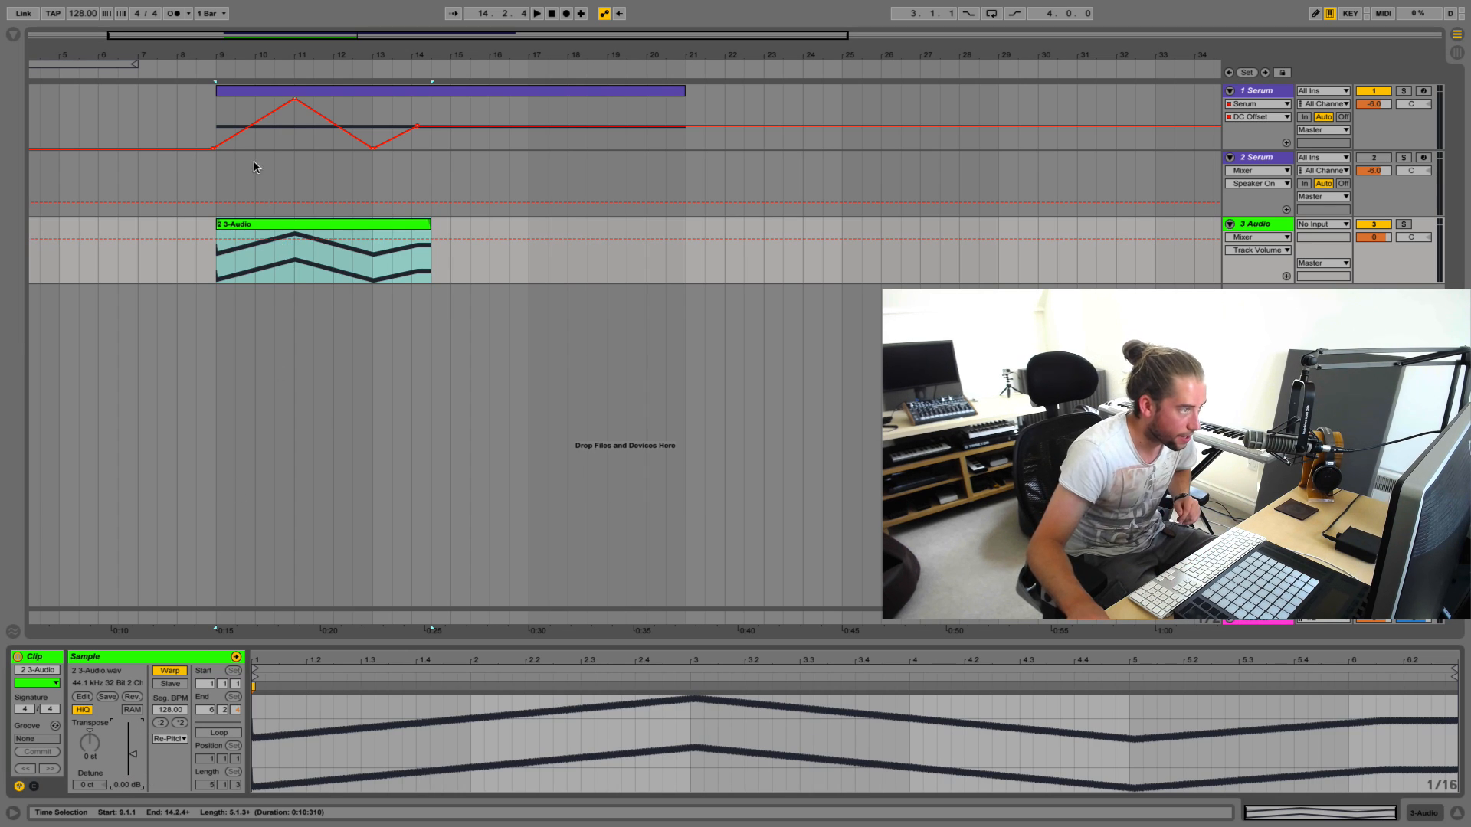
left_click_drag(212, 55, 204, 216)
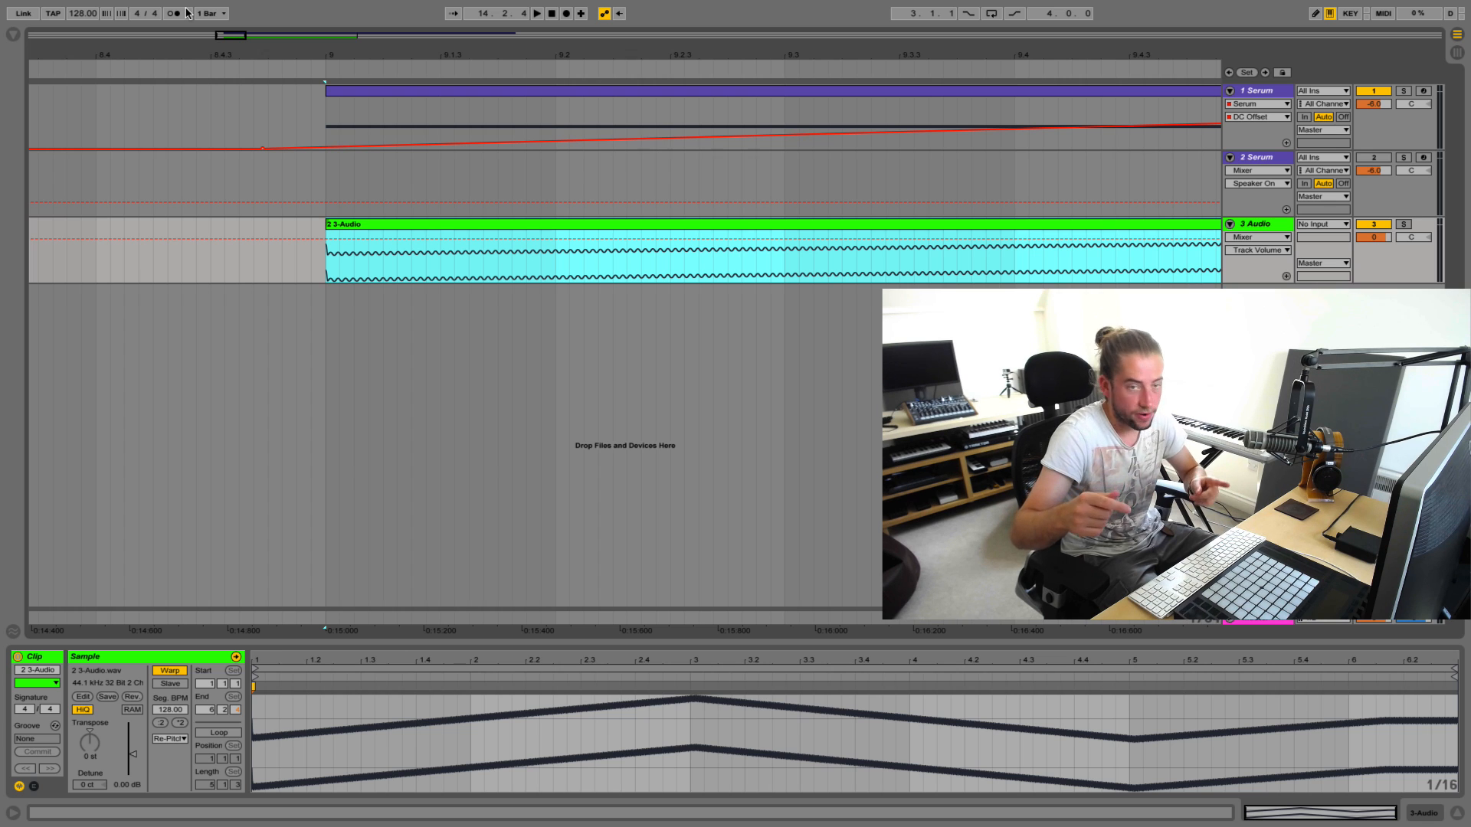
mouse_move(398, 55)
left_mouse_down()
mouse_move(383, 7)
mouse_move(409, 52)
left_mouse_up()
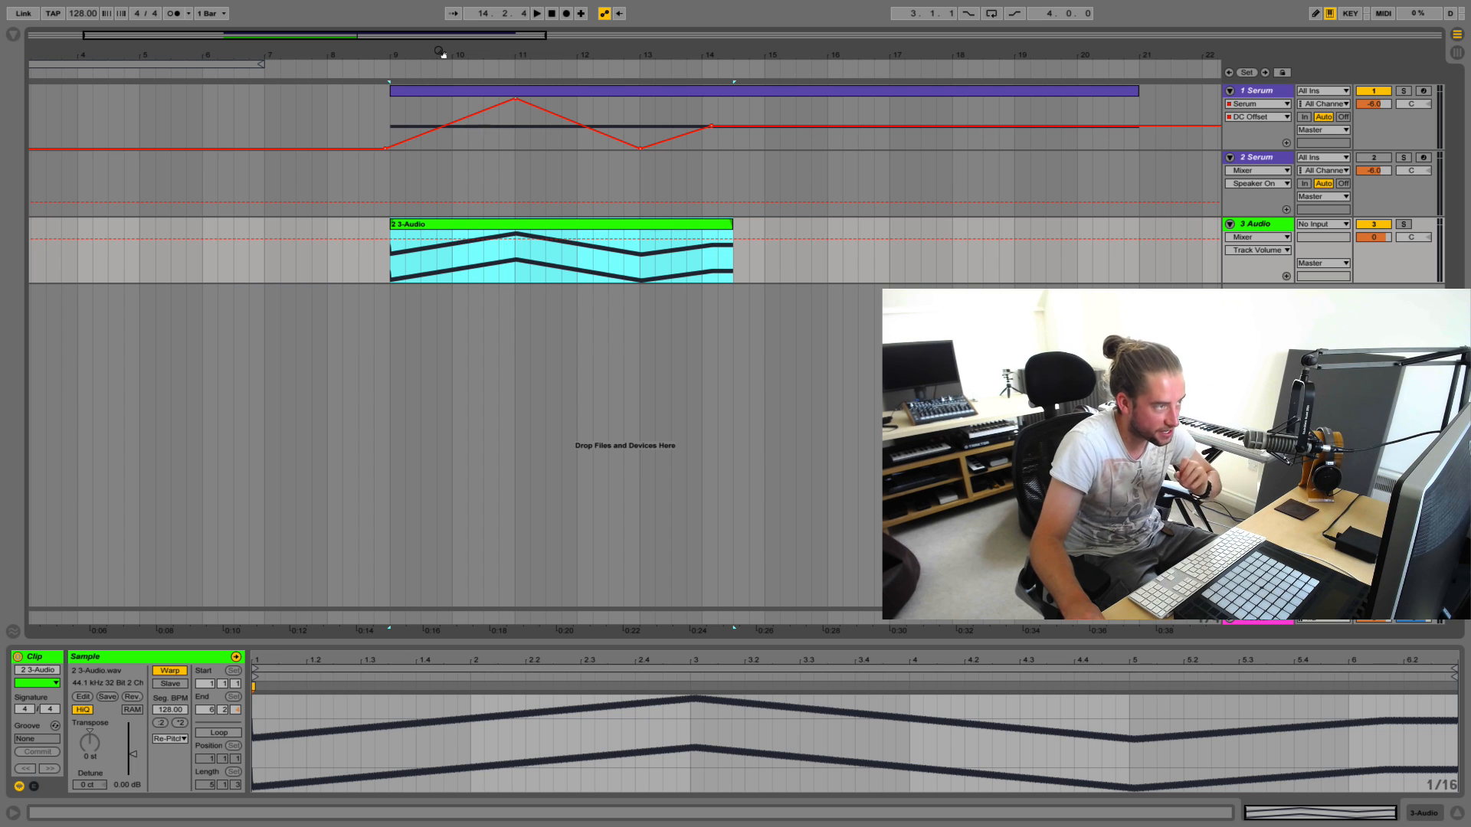
Delete the resampled clip from the audio track
left_click_drag(441, 52, 211, 51)
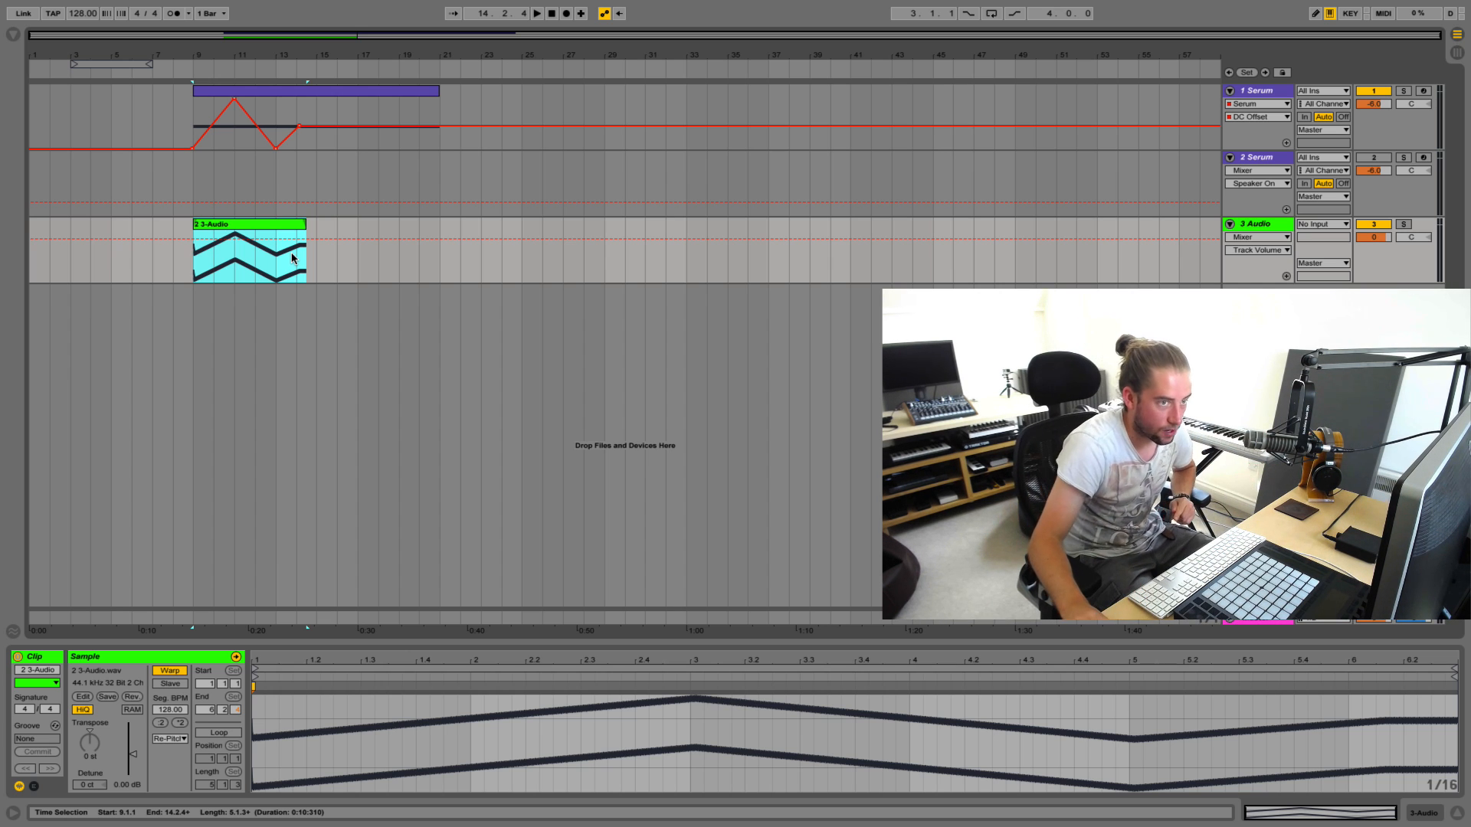
key("Delete")
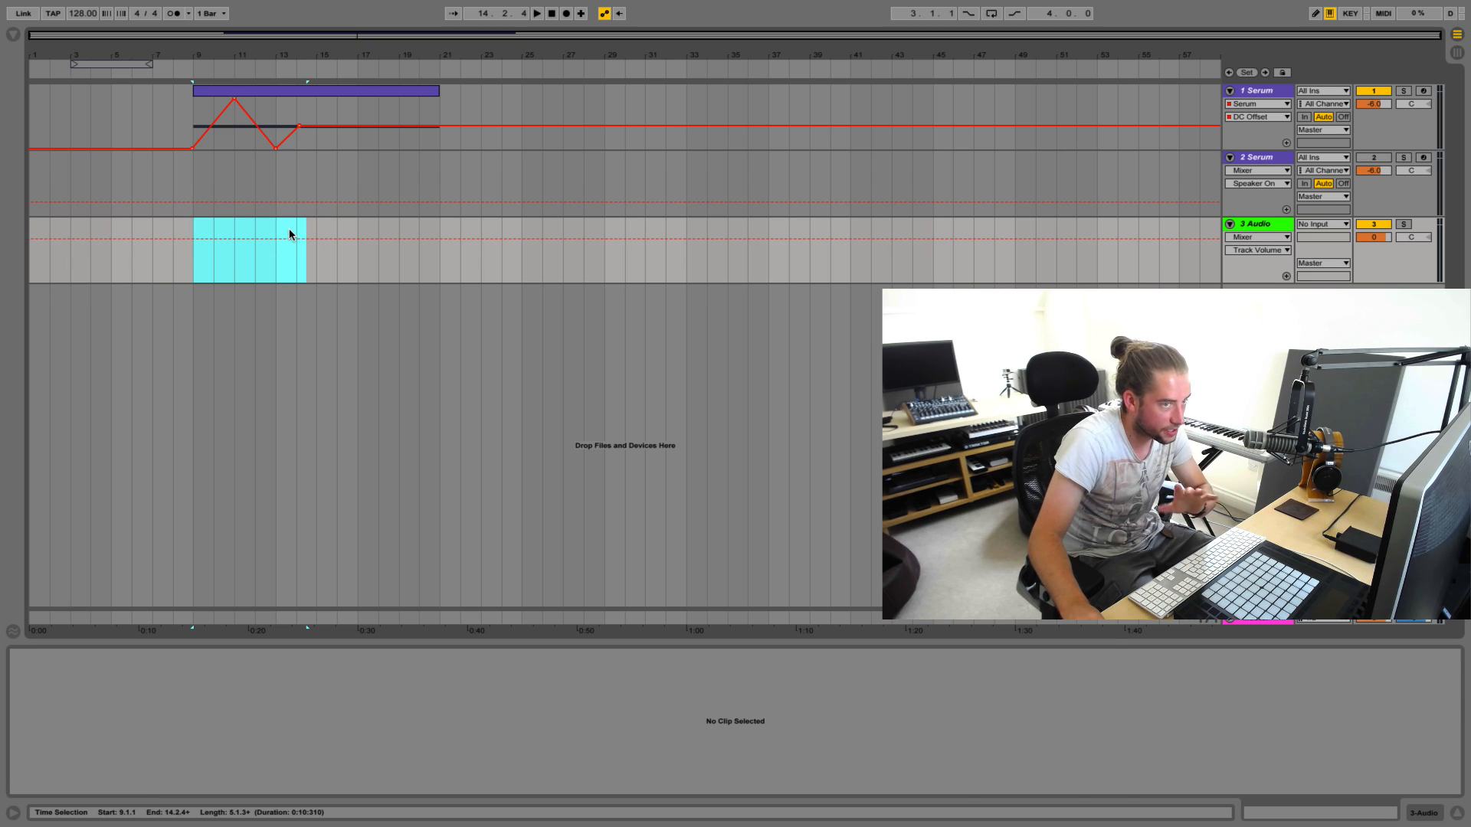
Activate the second Serum track and pan the first Serum track to 50L and the second to 50R
left_click(1373, 158)
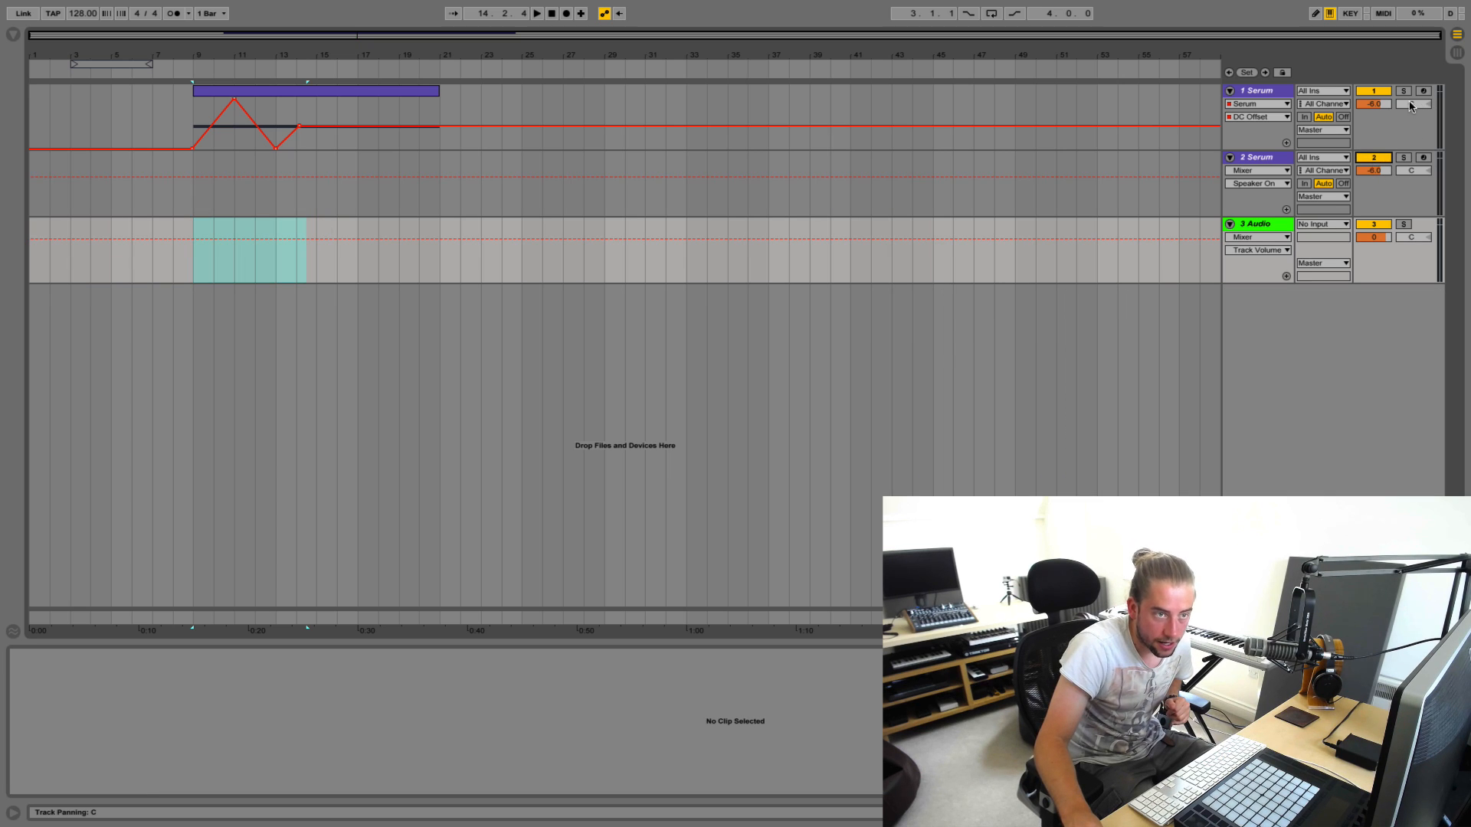
left_click_drag(1411, 106, 1412, 146)
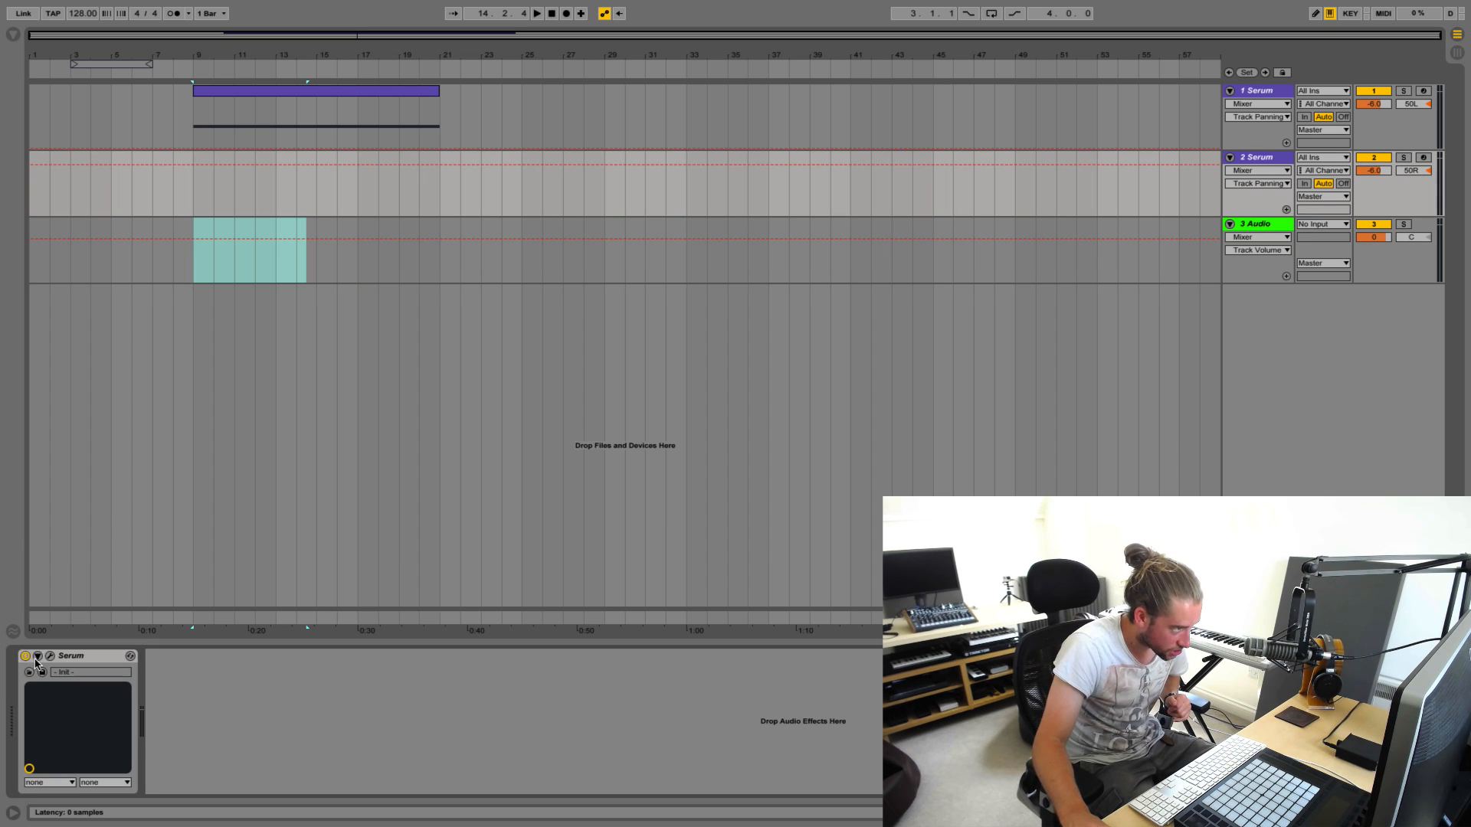
Configure the second track's Serum device to expose its DC Offset macro as an automatable parameter
left_click(36, 658)
left_click(170, 658)
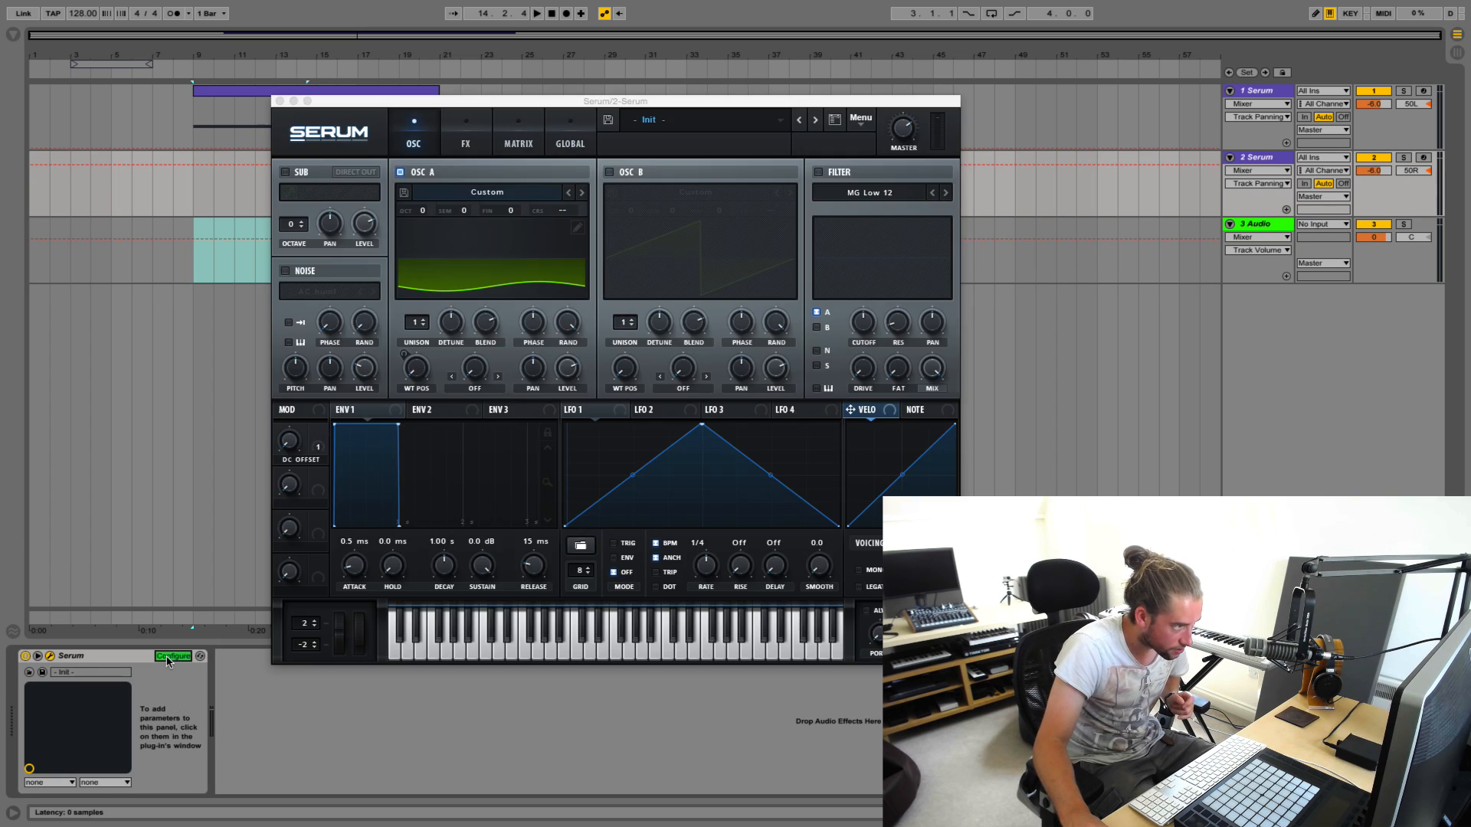
left_click(291, 443)
left_click(280, 101)
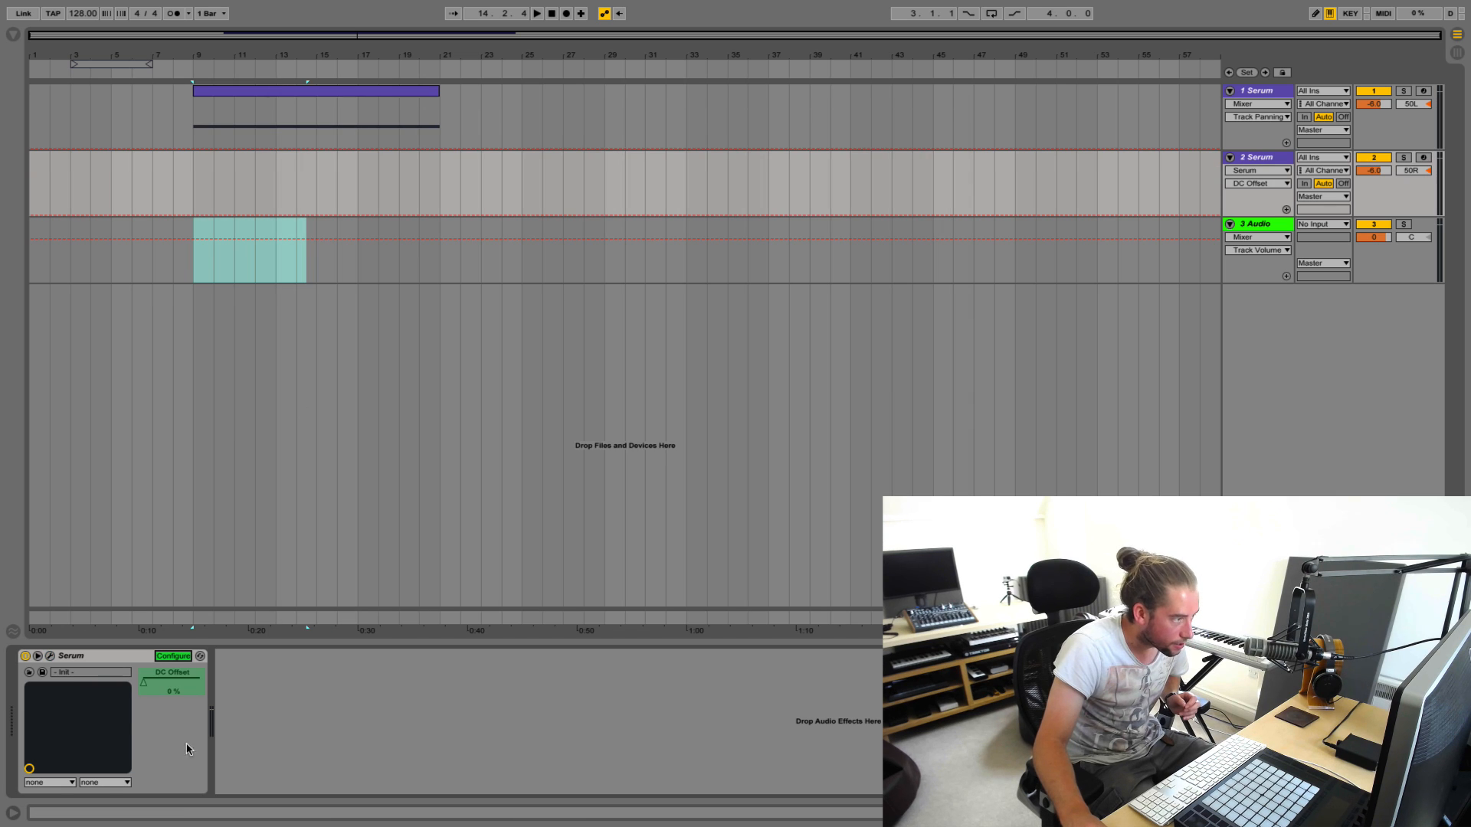
left_click(169, 658)
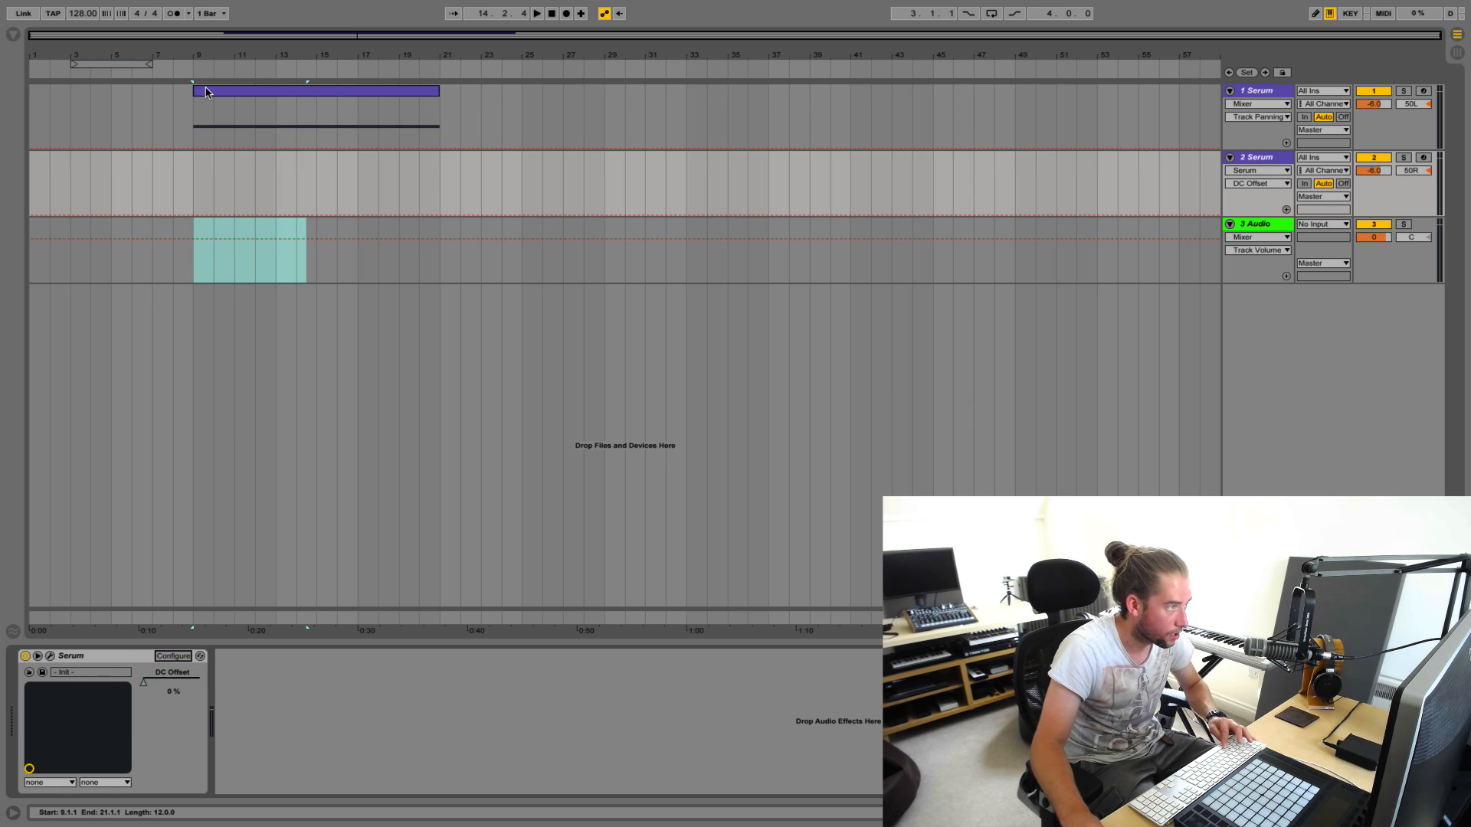
Copy the first Serum track's MIDI clip onto the second Serum track at bar 9
left_click(200, 107)
left_click(196, 167)
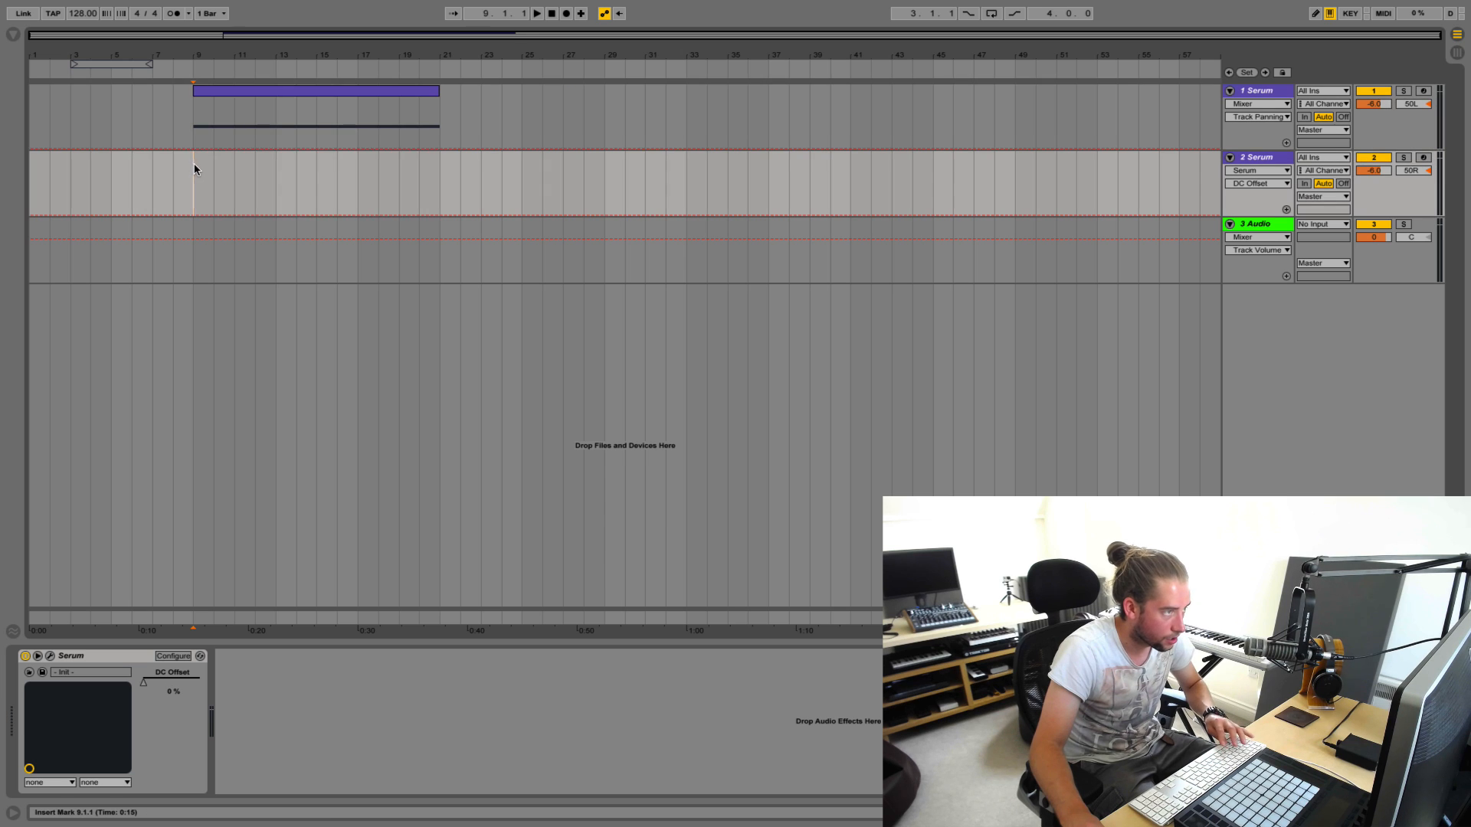
key("ctrl+v")
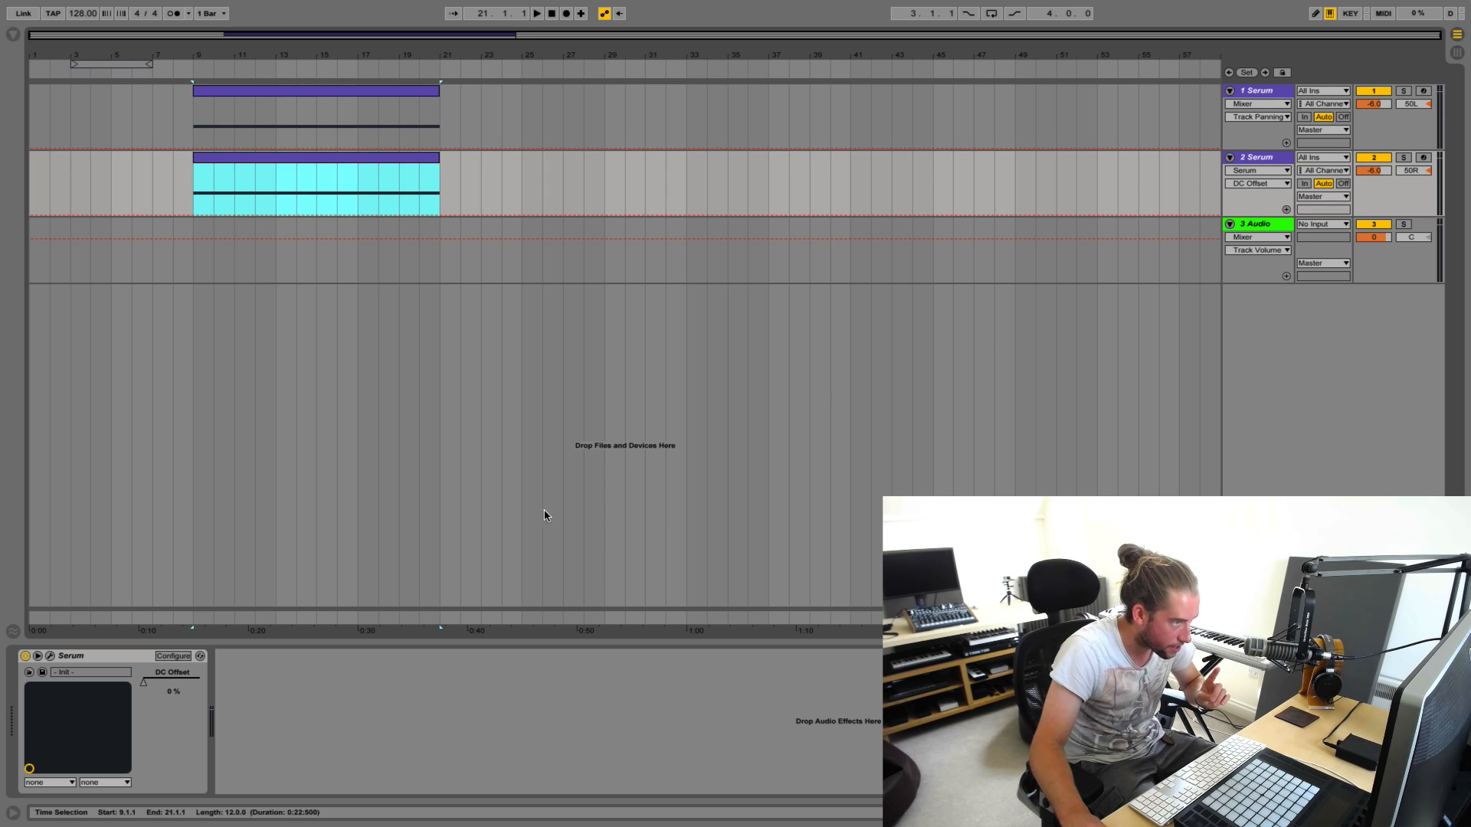
Show Serum's DC Offset automation lane on both Serum tracks
left_click(1255, 171)
left_click(1250, 170)
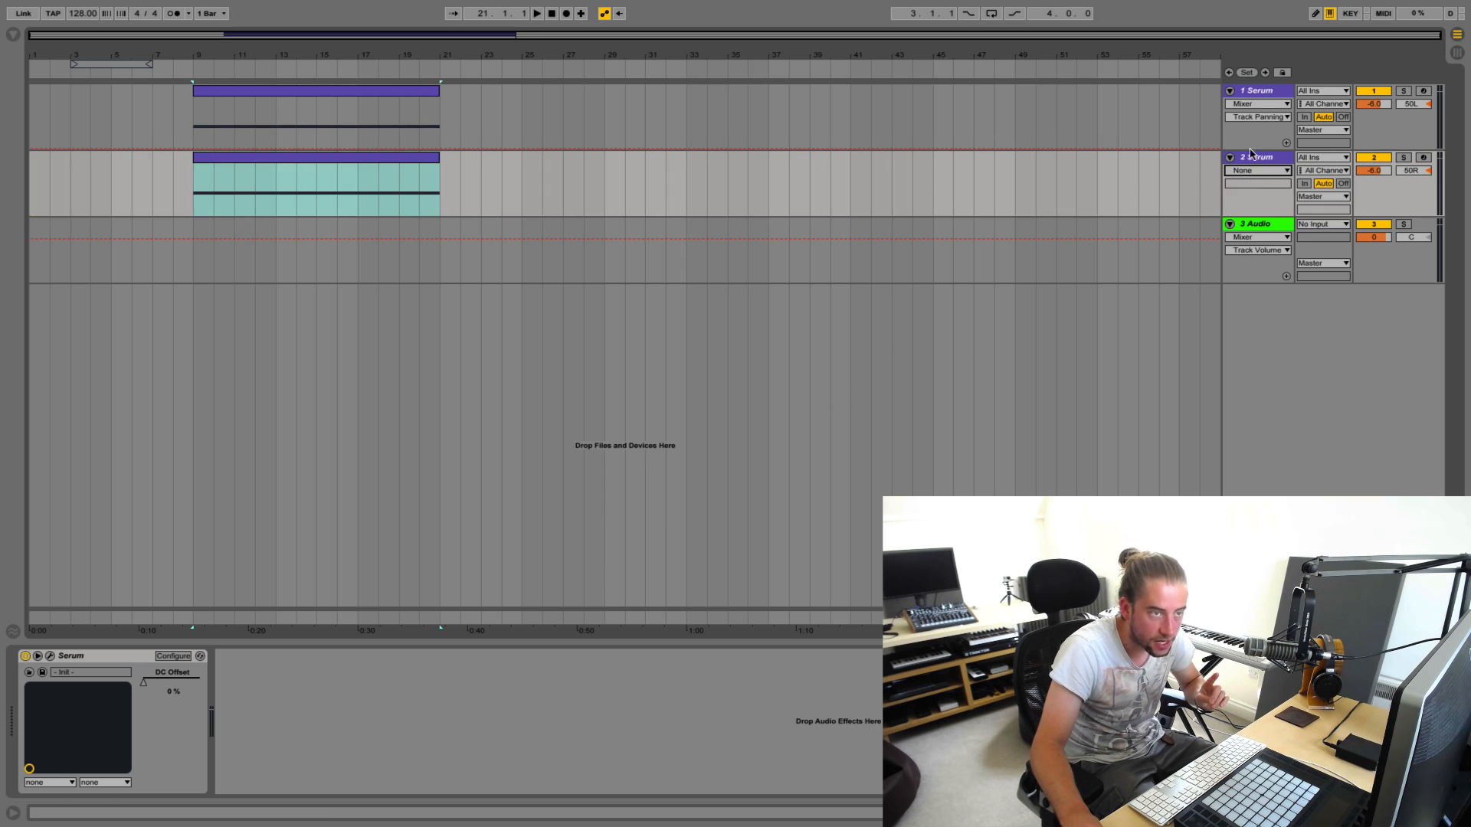
left_click(1249, 108)
left_click(1247, 128)
left_click(1247, 170)
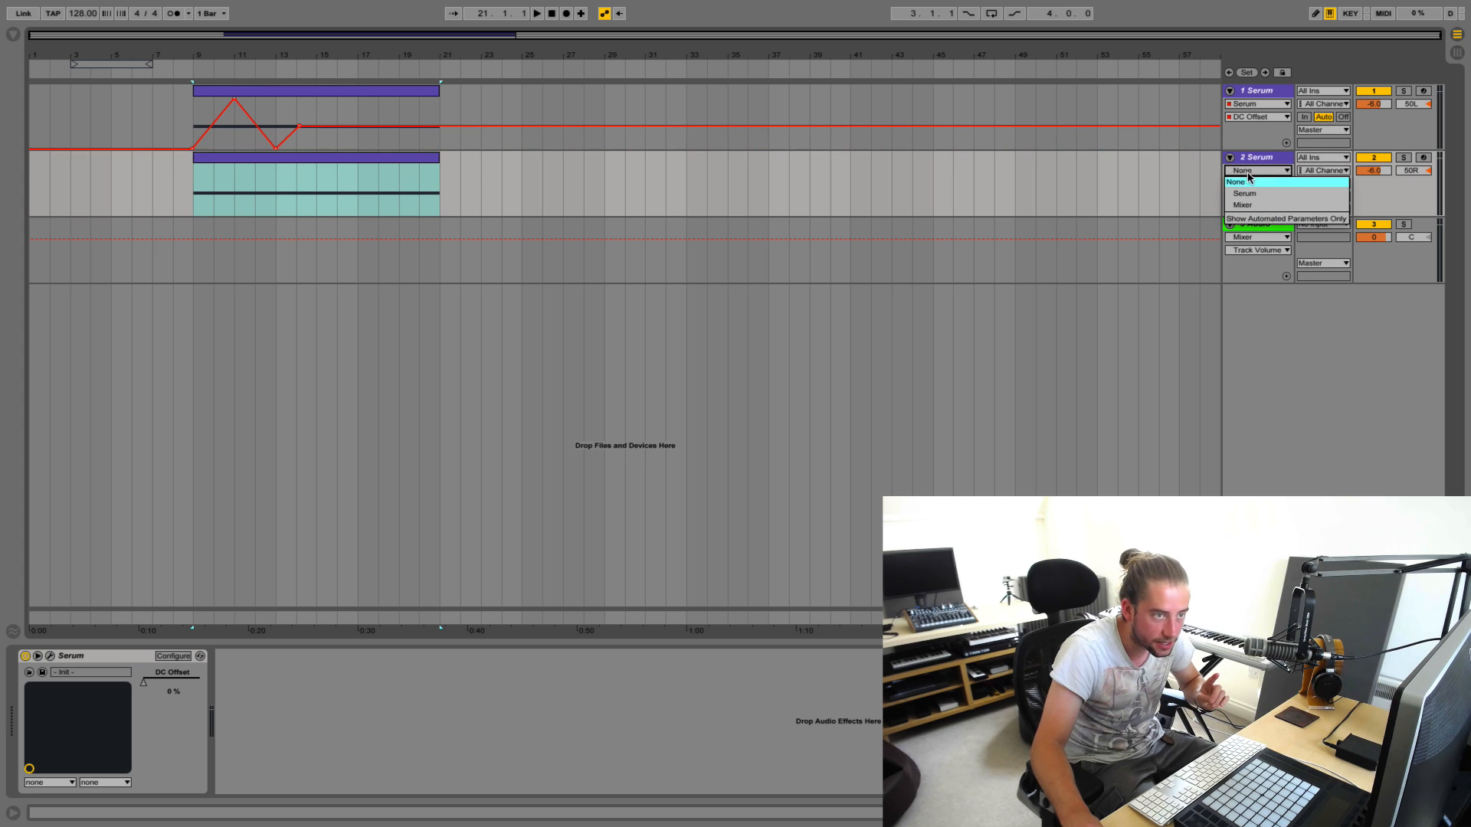
left_click(1253, 194)
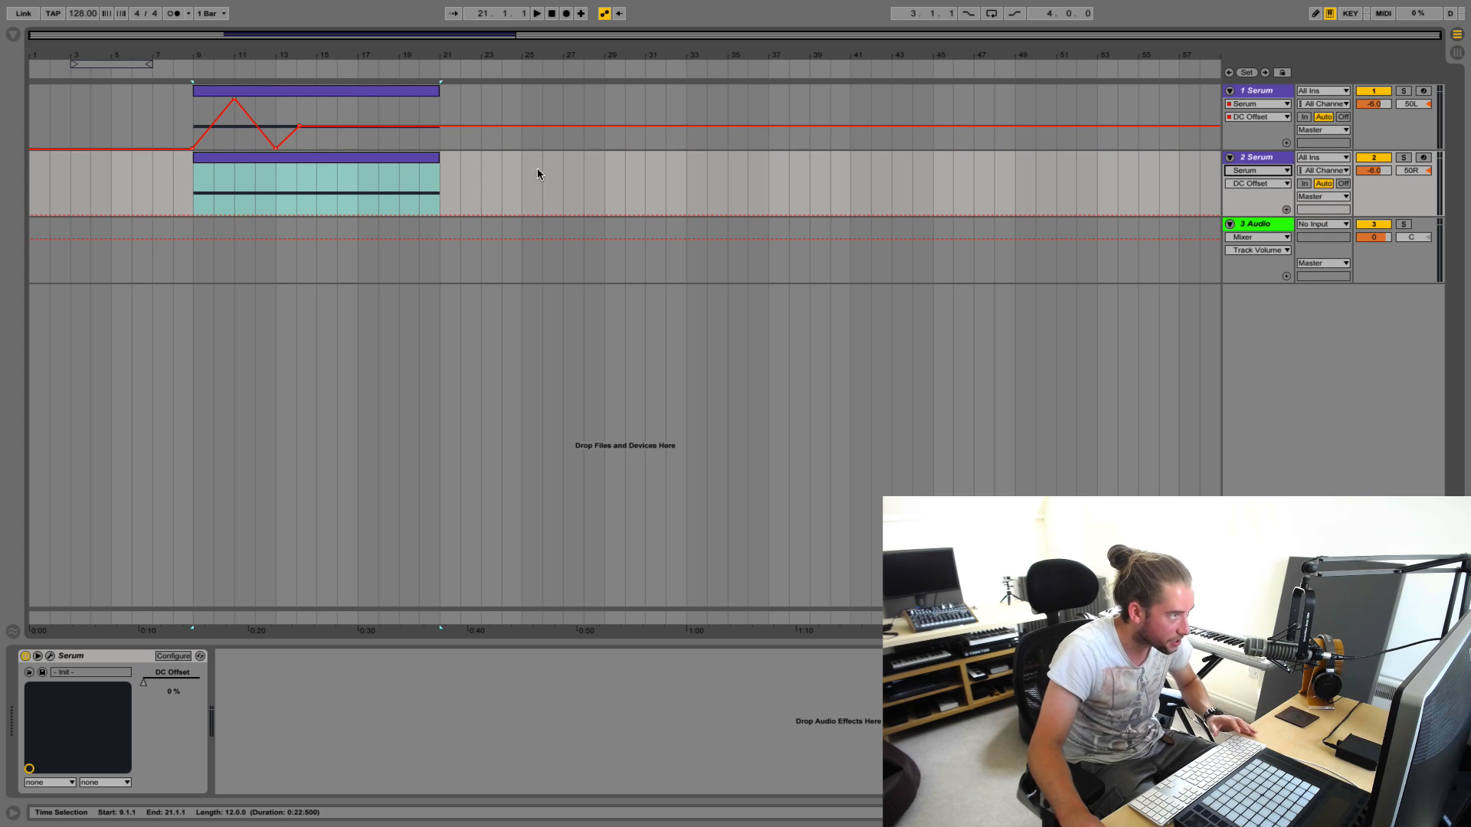
Shape differing DC Offset automation on the two Serum tracks from bar 9 to about bar 15, with curved rises, drops and a dip
mouse_move(198, 216)
left_mouse_down()
mouse_move(259, 149)
mouse_move(196, 215)
left_mouse_up()
left_click(228, 210)
left_click_drag(219, 191, 211, 173, "alt")
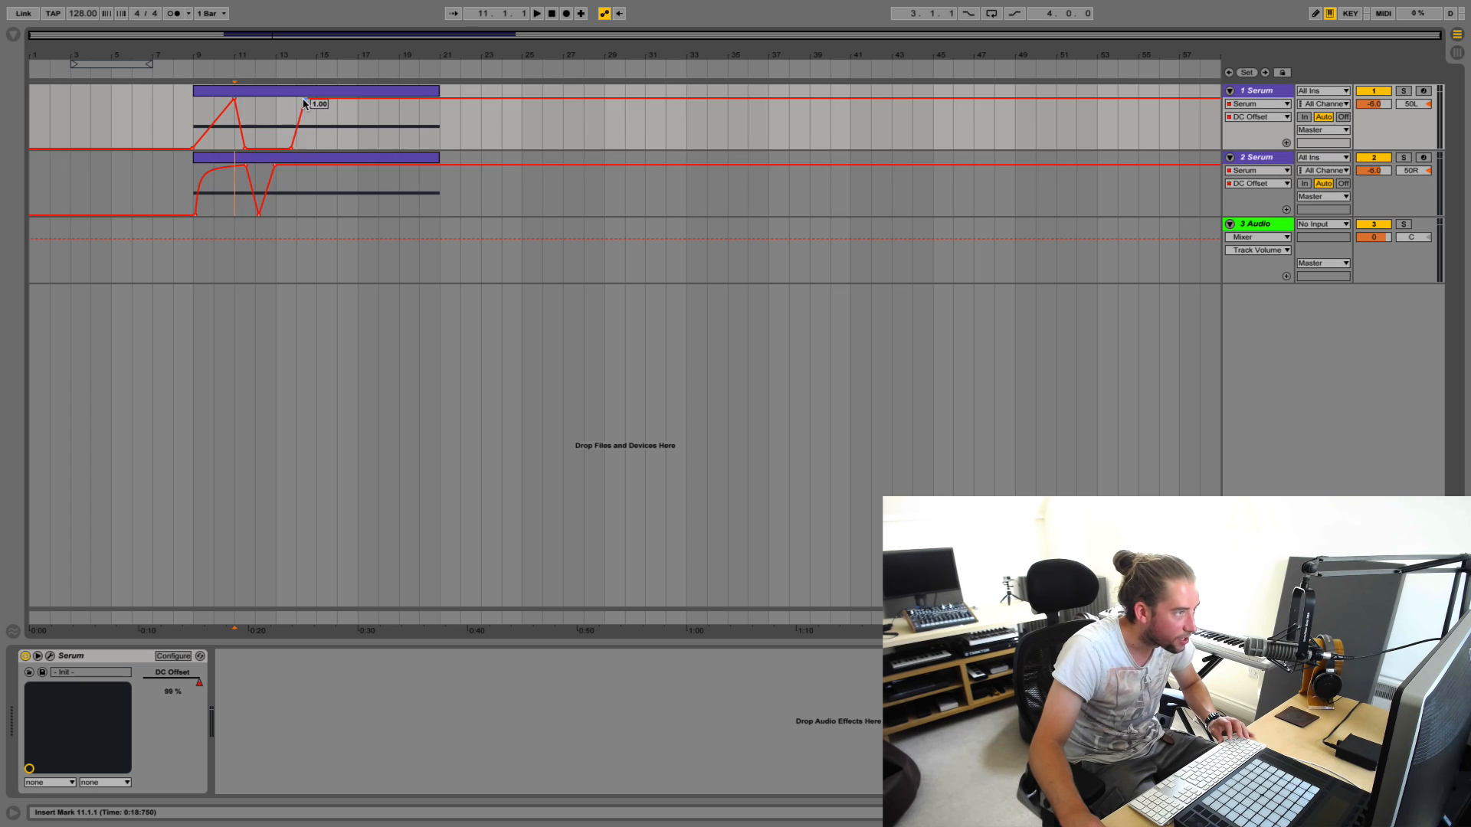
left_click(298, 167)
left_click_drag(301, 169, 322, 215)
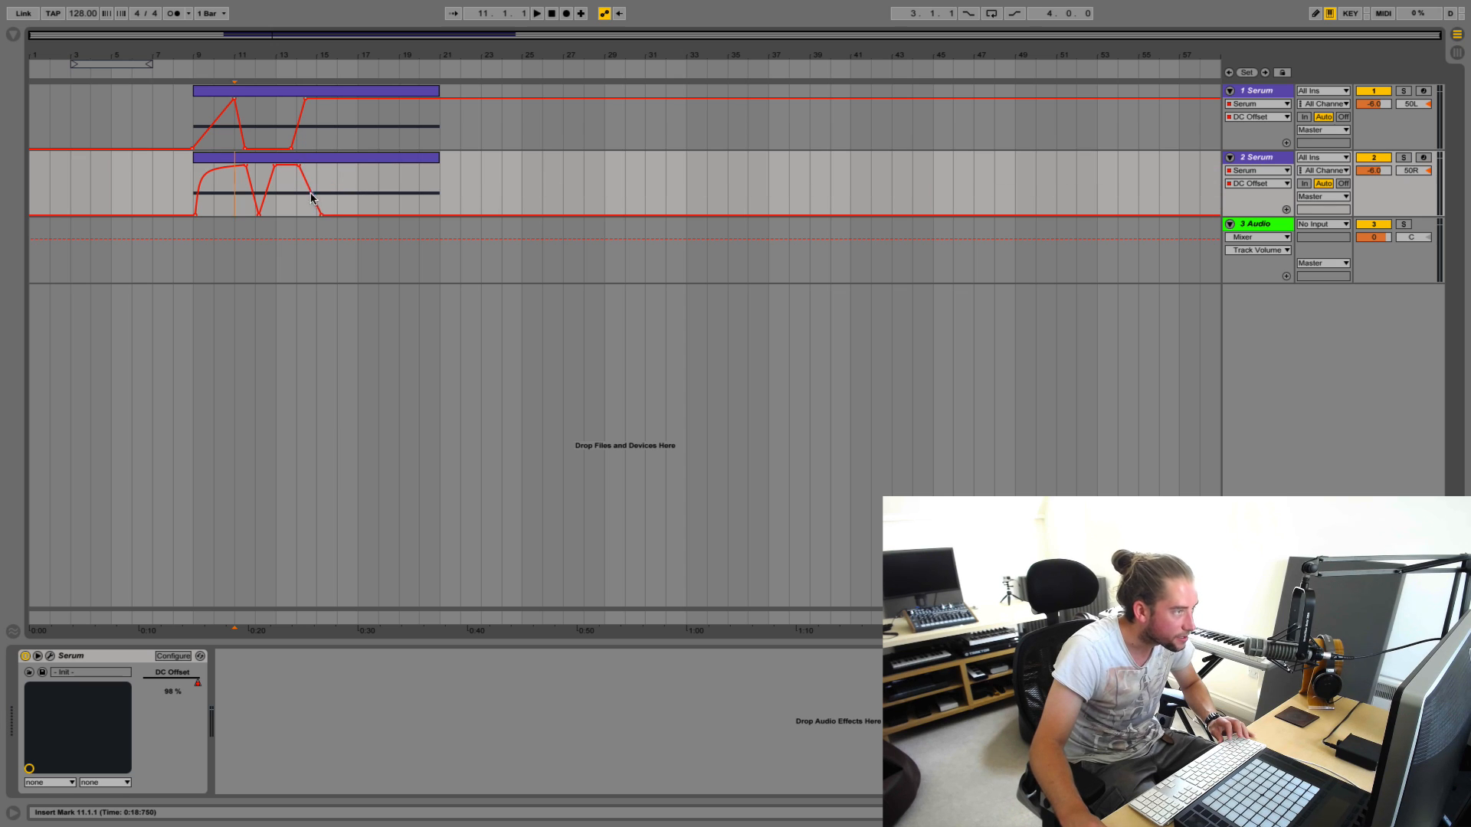
left_click(301, 133)
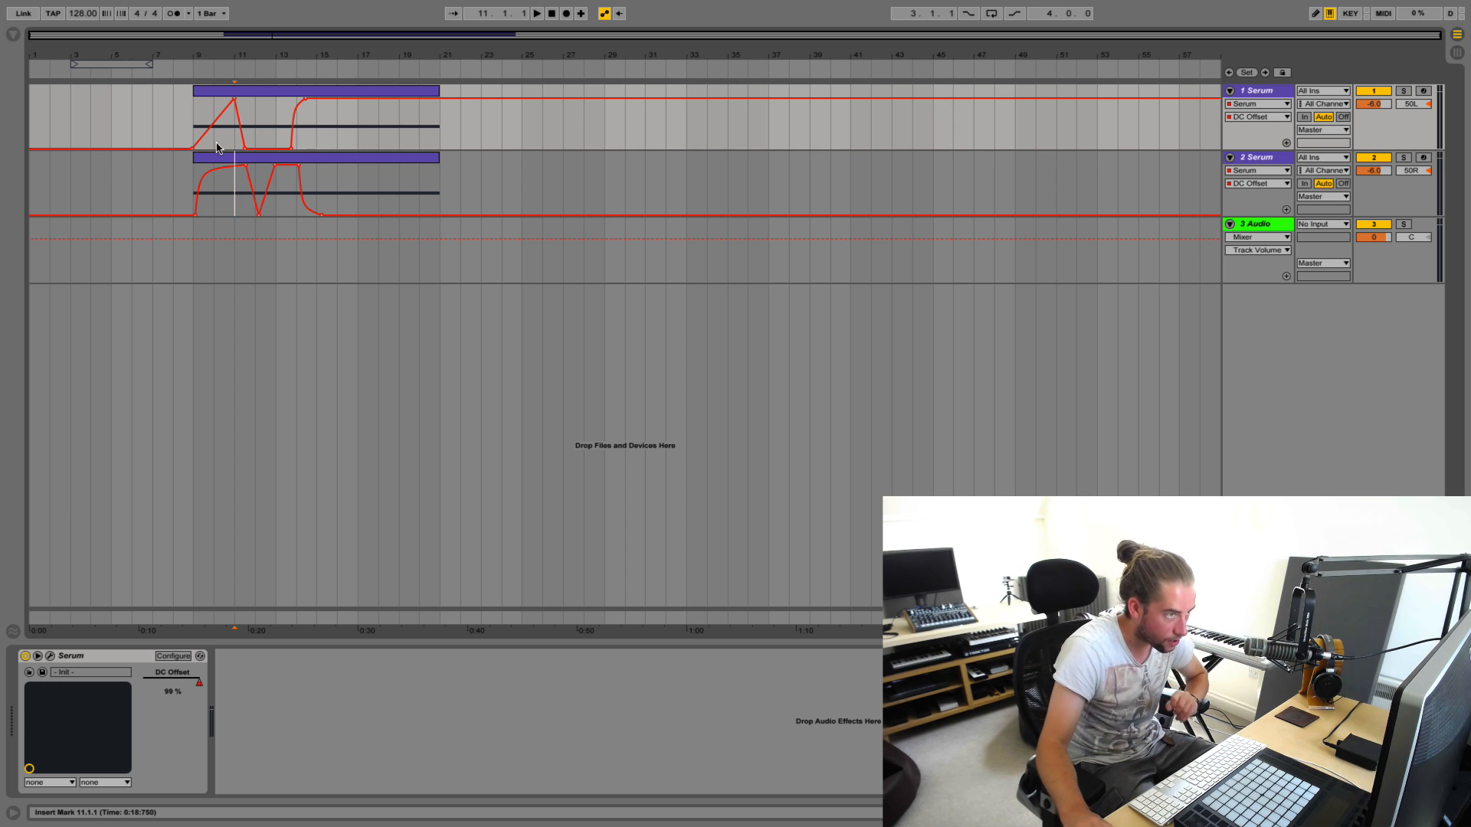
Resample both Serum tracks onto the audio track from bar 9 to about 15.3.1, and set the track's input to No Input
left_click(1321, 224)
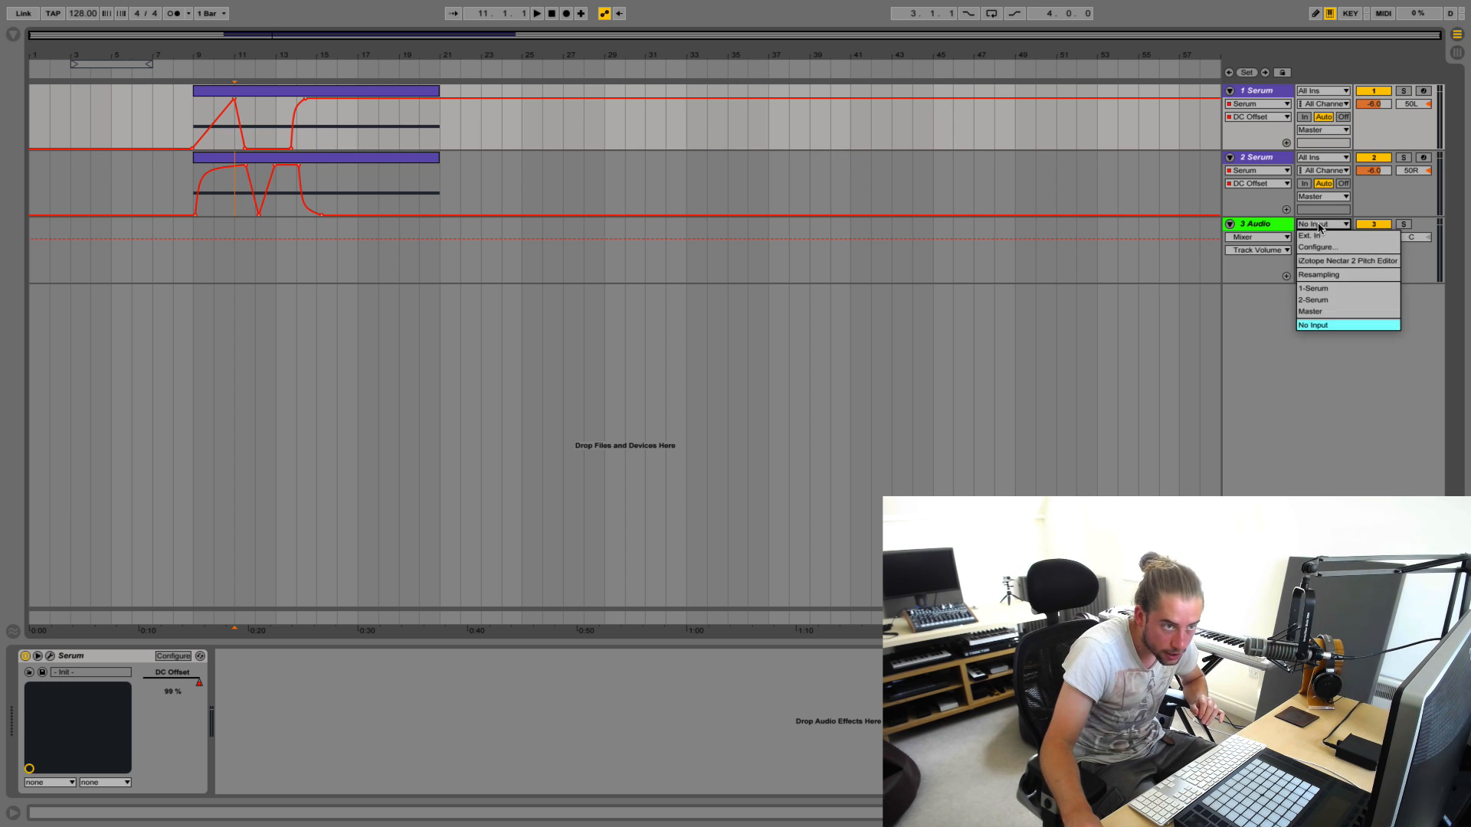
left_click(1312, 275)
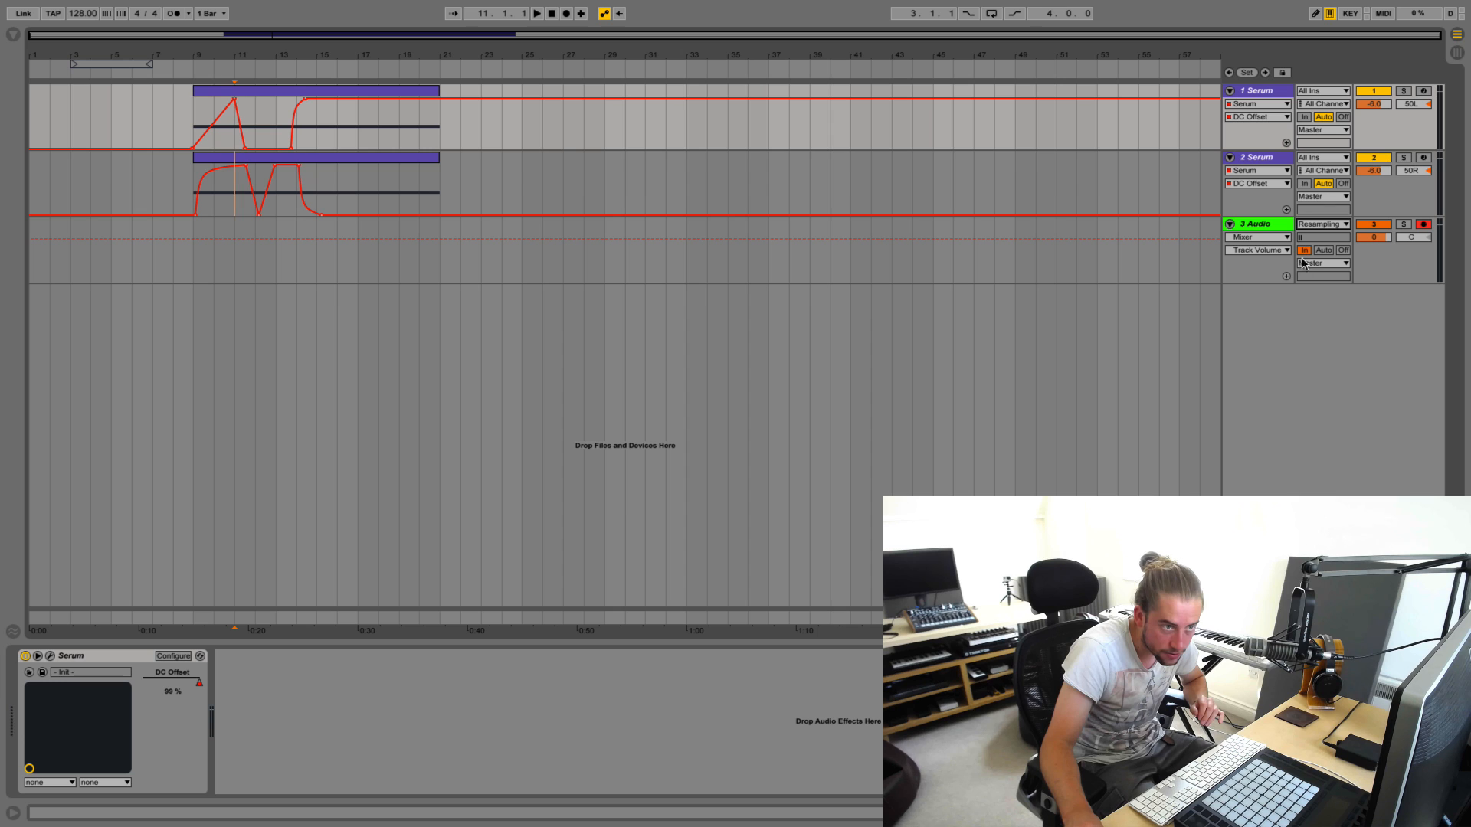
left_click(192, 231)
left_click(567, 14)
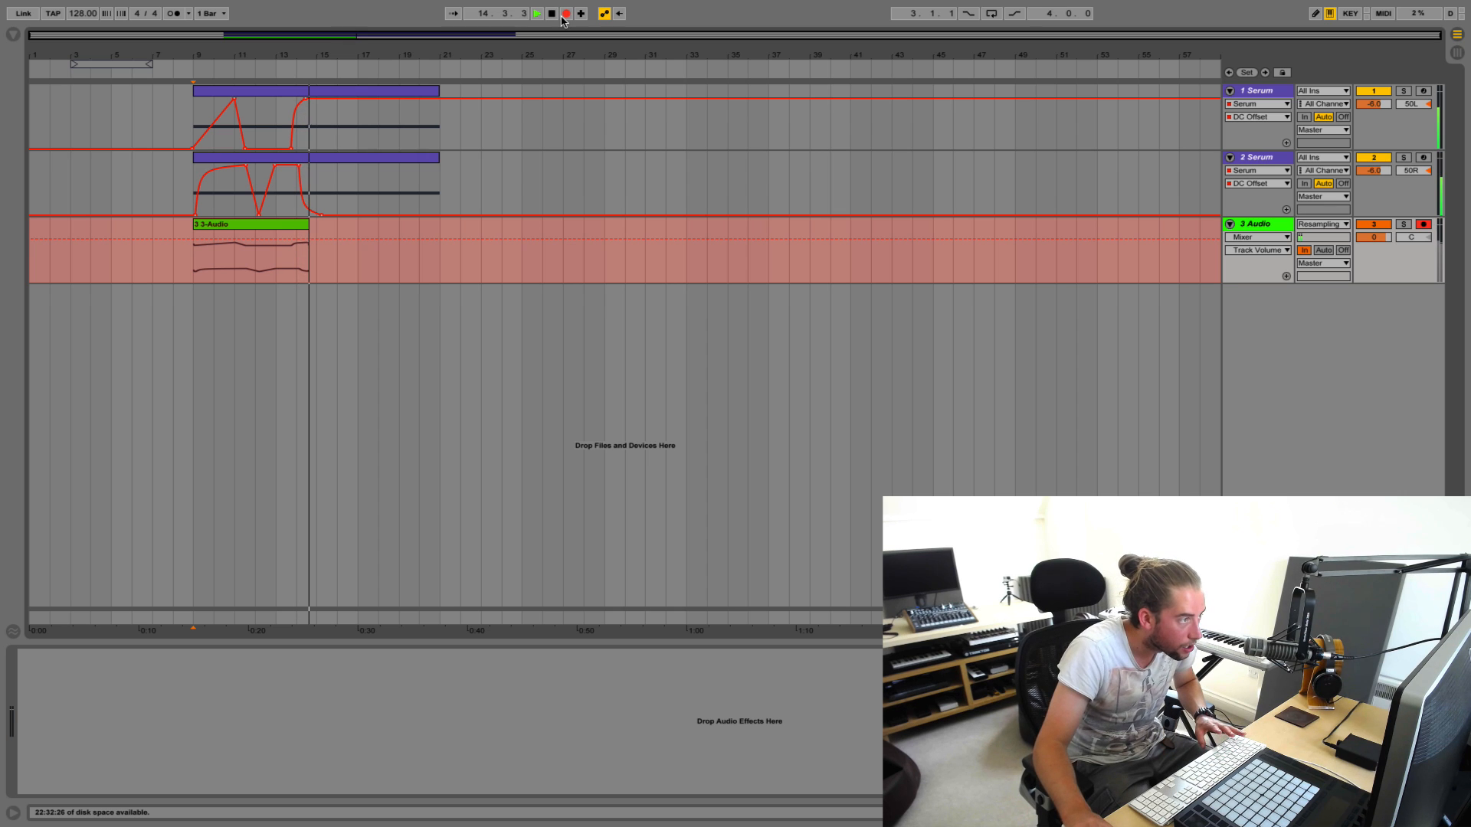
key("space")
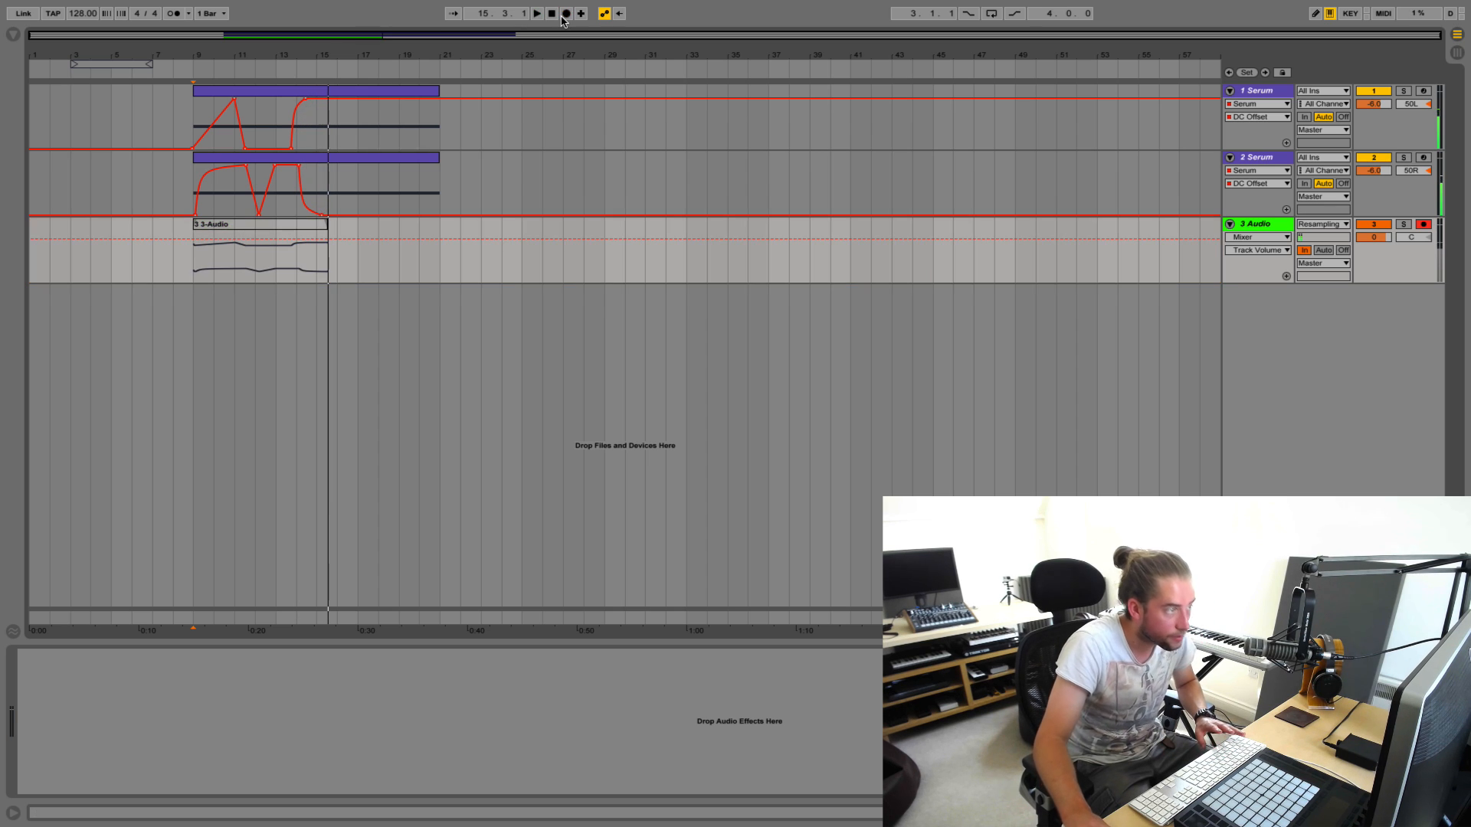
left_click(1318, 225)
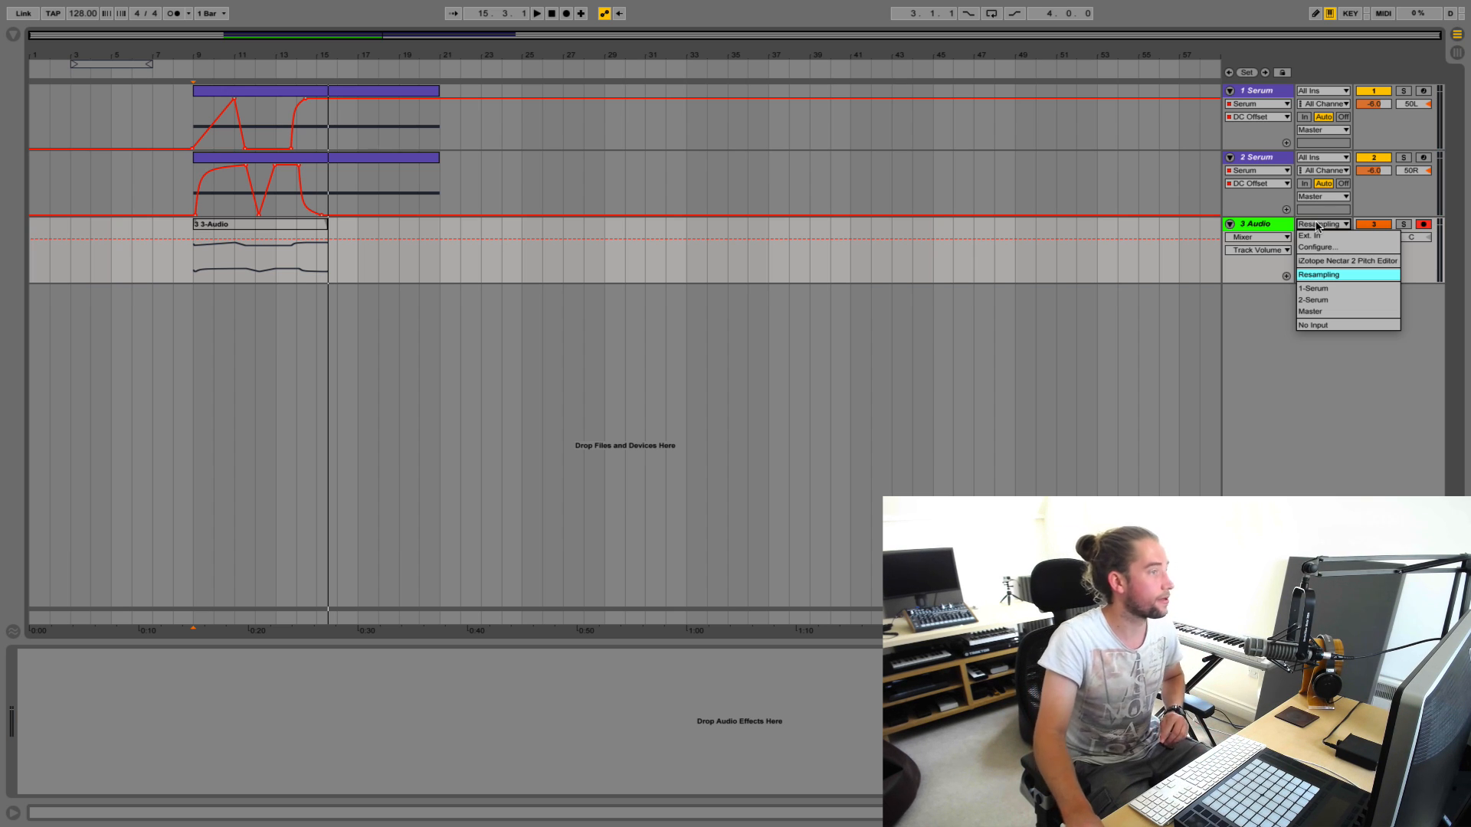
left_click(1328, 325)
Set the new stereo audio clip's gain to 0 dB
left_click(297, 225)
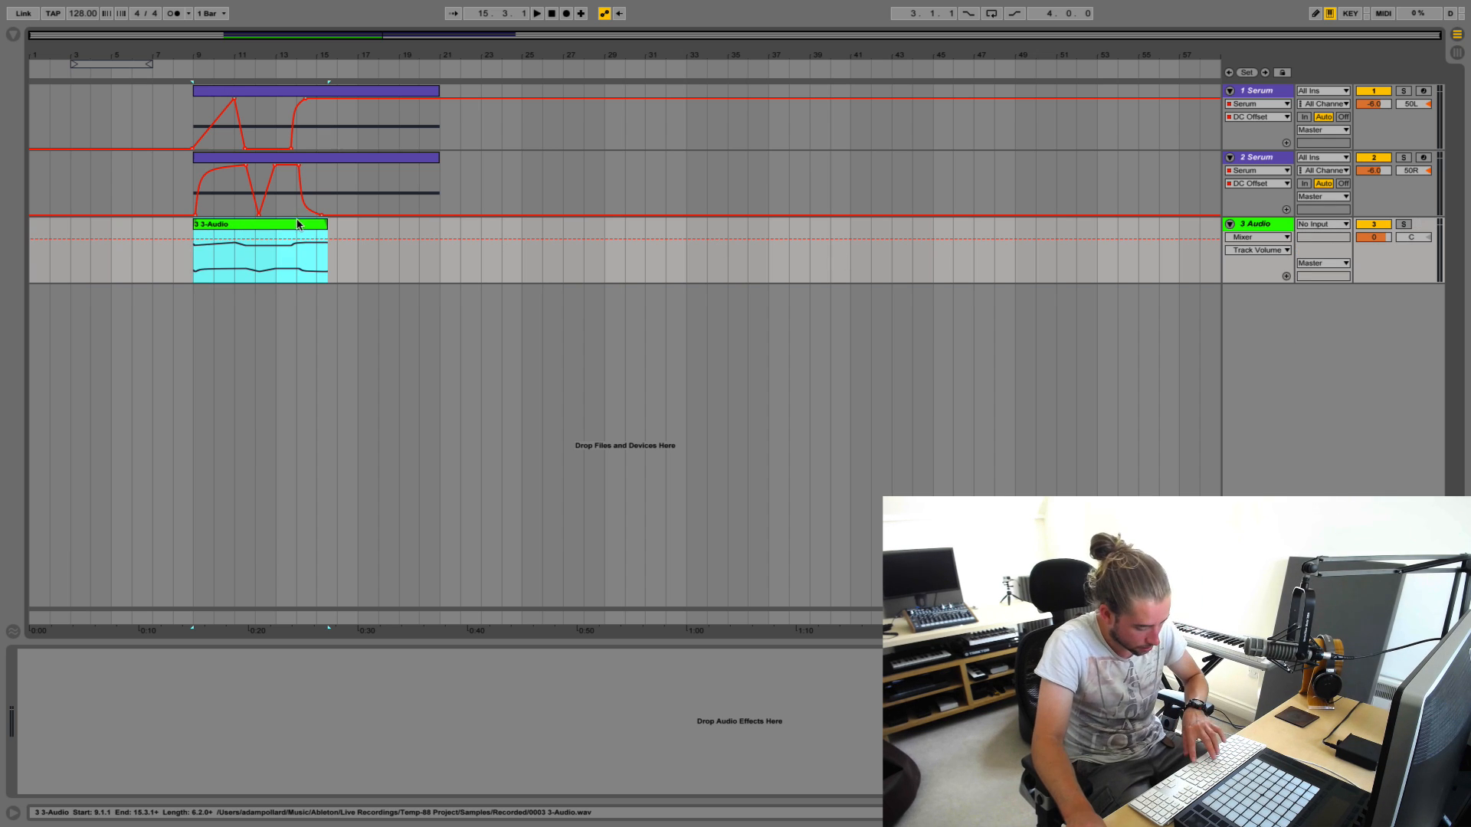
double_click(310, 224)
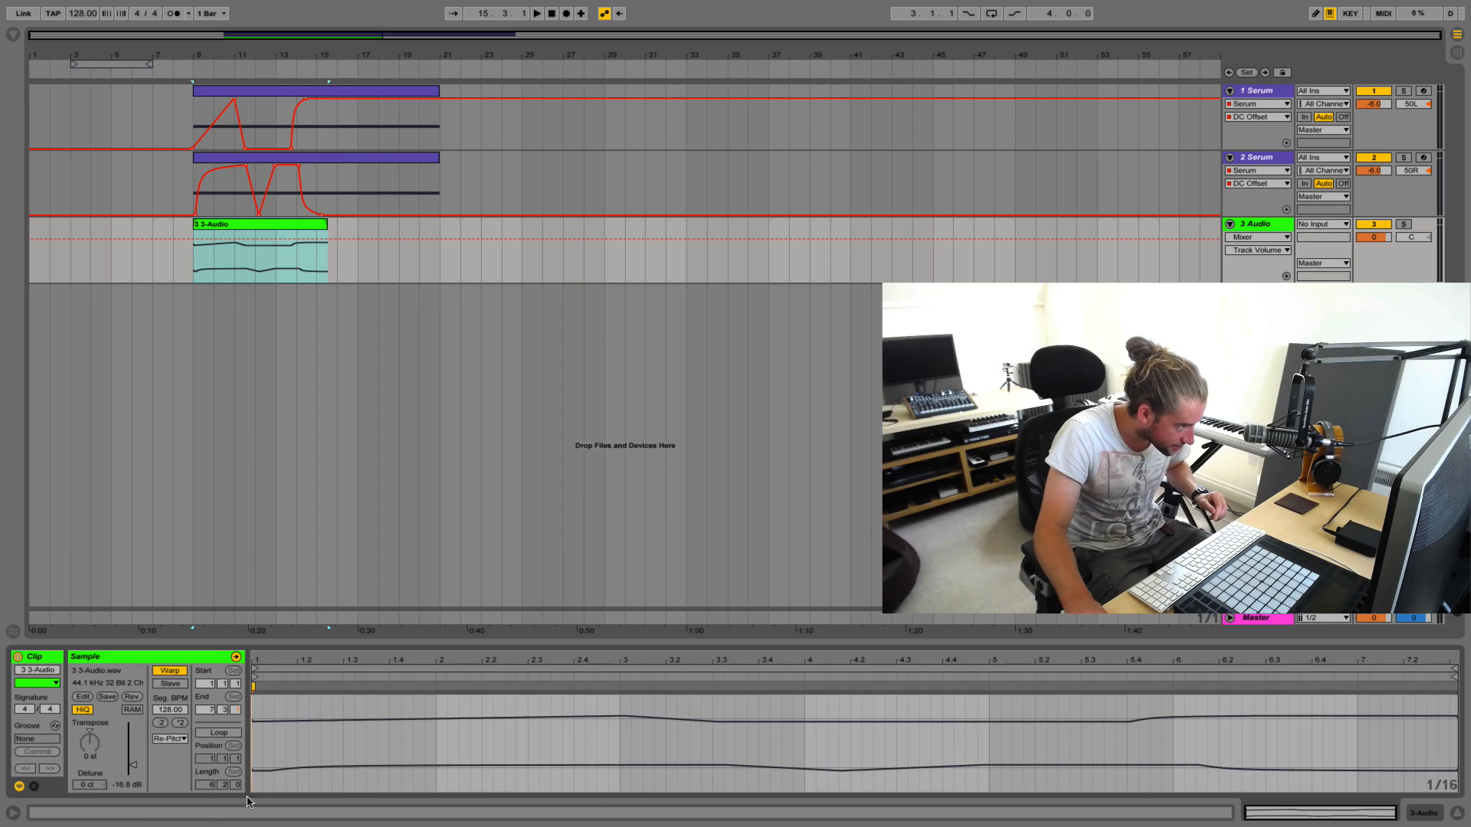
left_click(121, 785)
type("0")
key("Return")
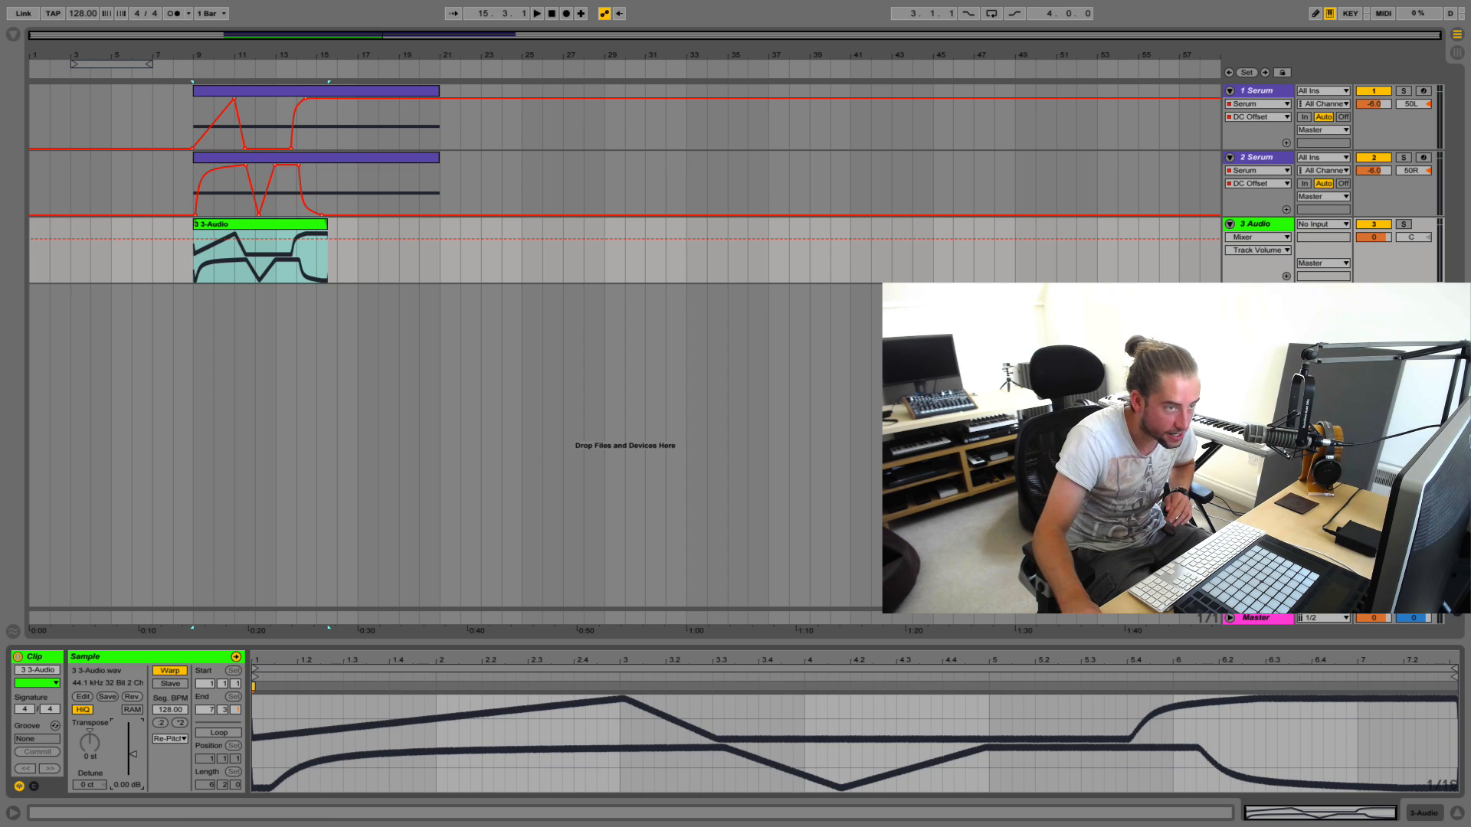
Make the audio track taller and examine the clip's two channels against the automation curves above
left_click_drag(1253, 281, 1253, 321)
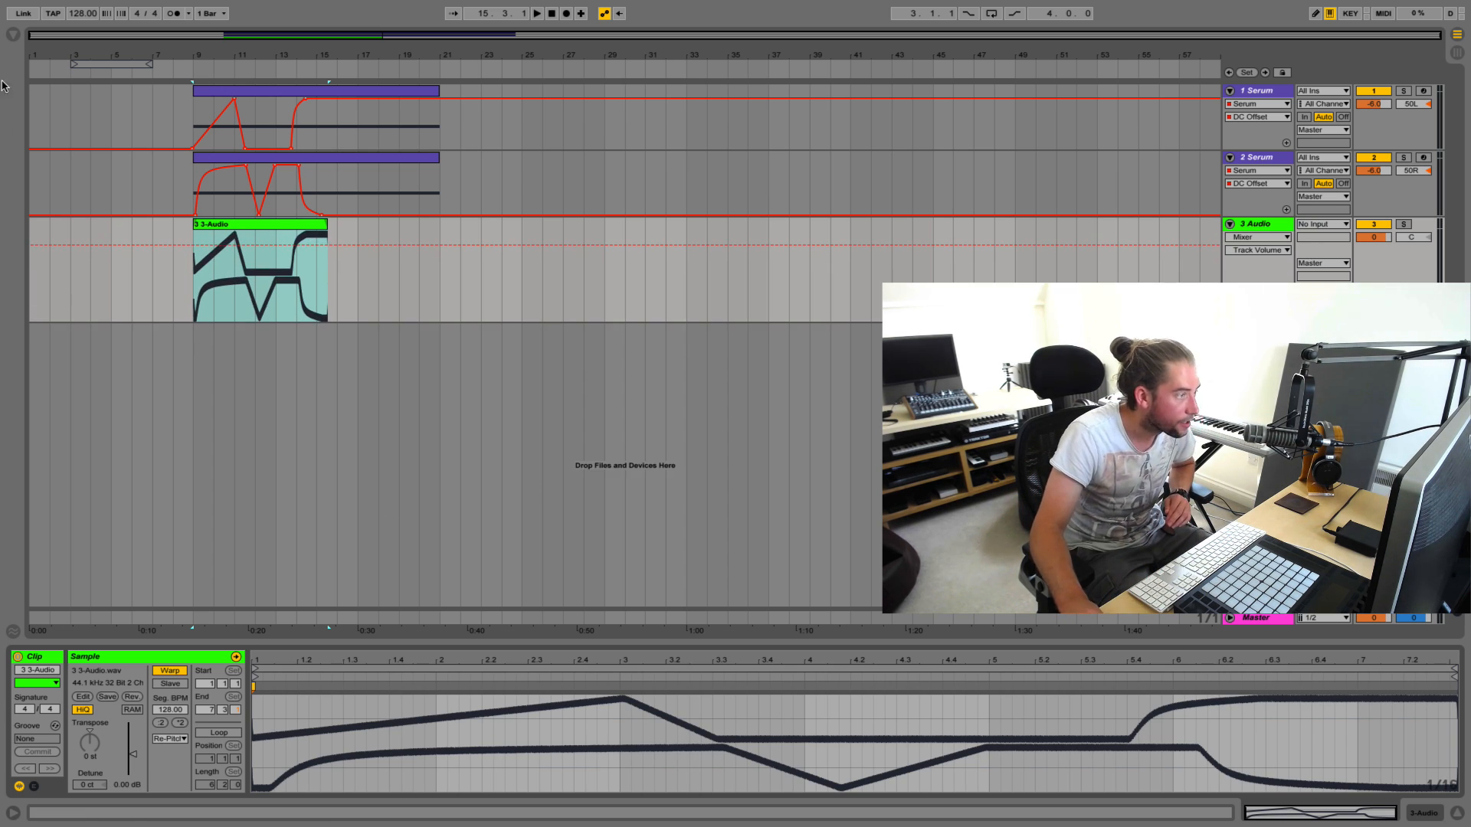
left_click_drag(163, 46, 194, 54)
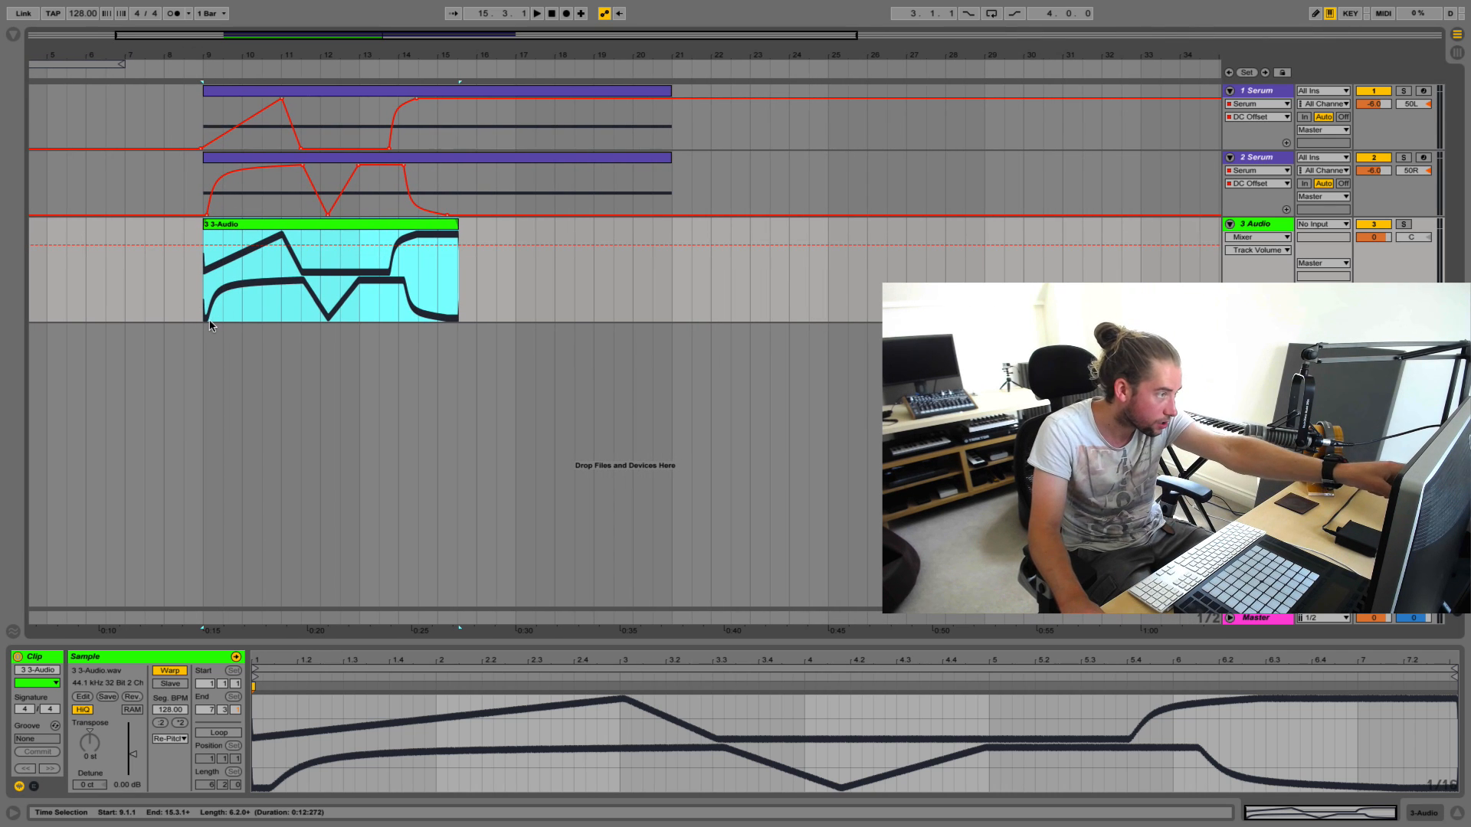
mouse_move(214, 55)
left_mouse_down()
mouse_move(218, 137)
mouse_move(218, 54)
left_mouse_up()
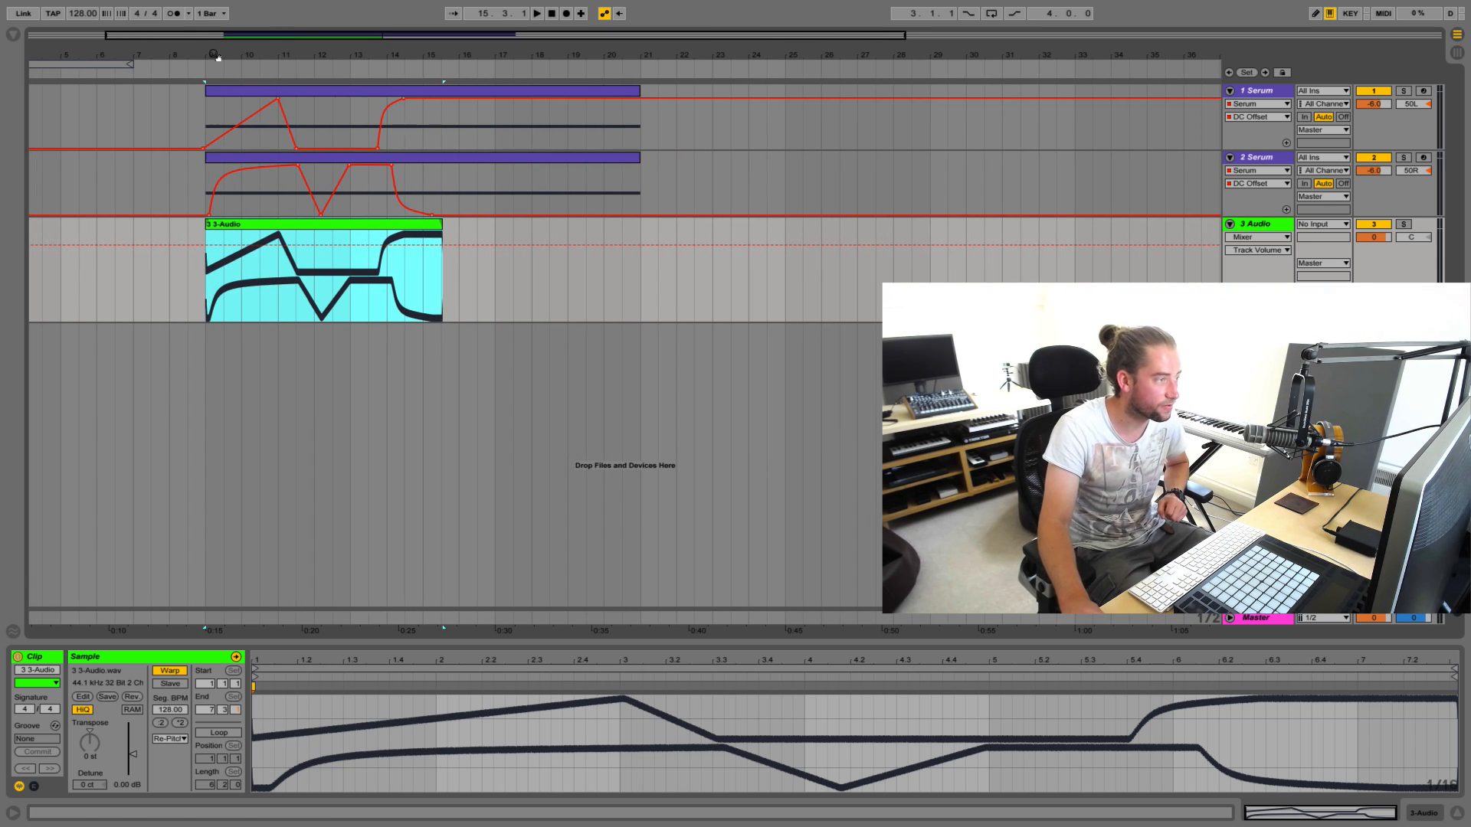
left_click(192, 299)
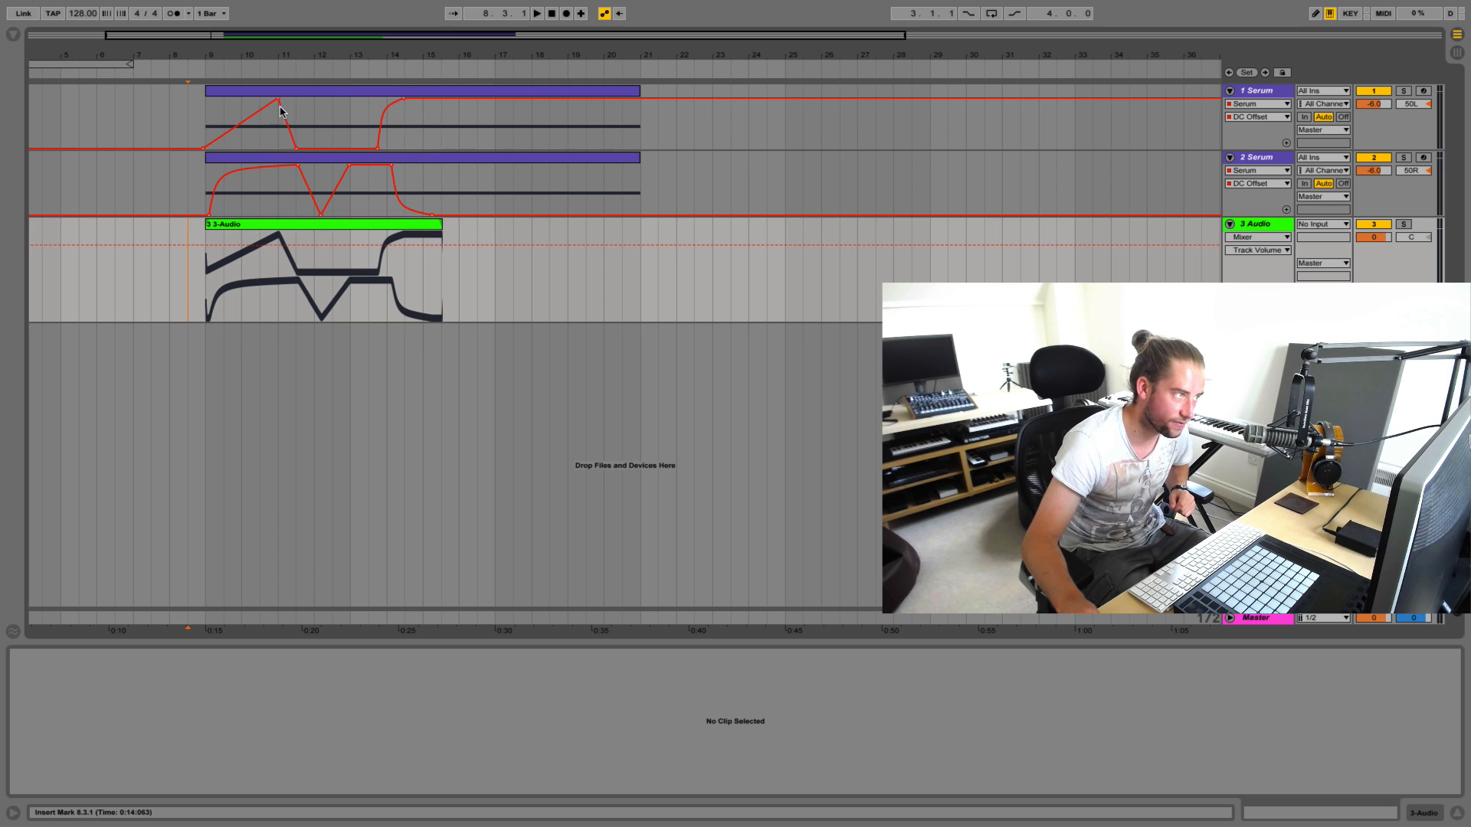
Move the first Serum track's bar 11 DC Offset peak slightly later and extend the automation with varied curves and dips to bar 21
left_click_drag(277, 101, 285, 99)
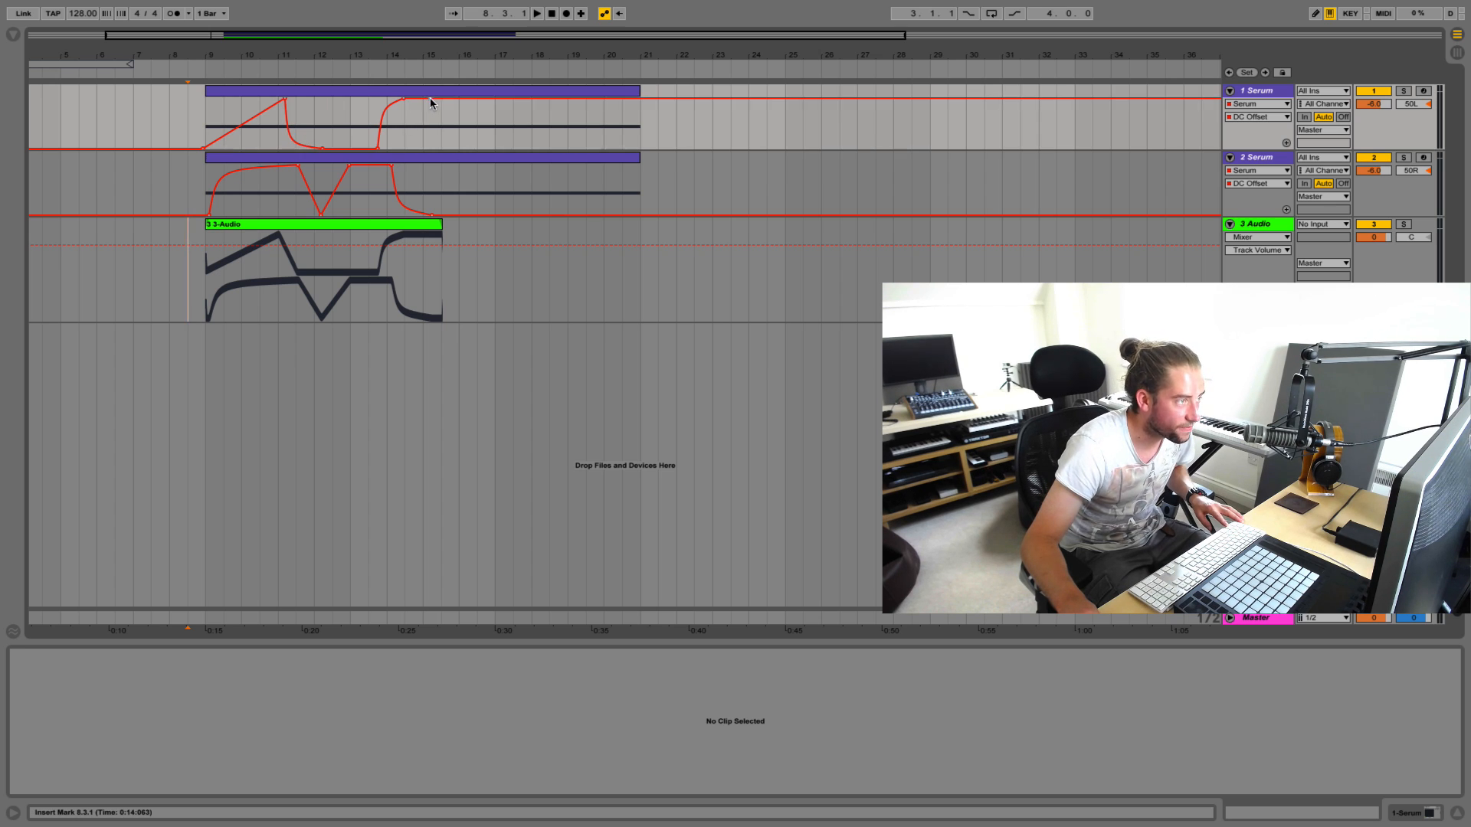
left_click_drag(455, 99, 546, 148)
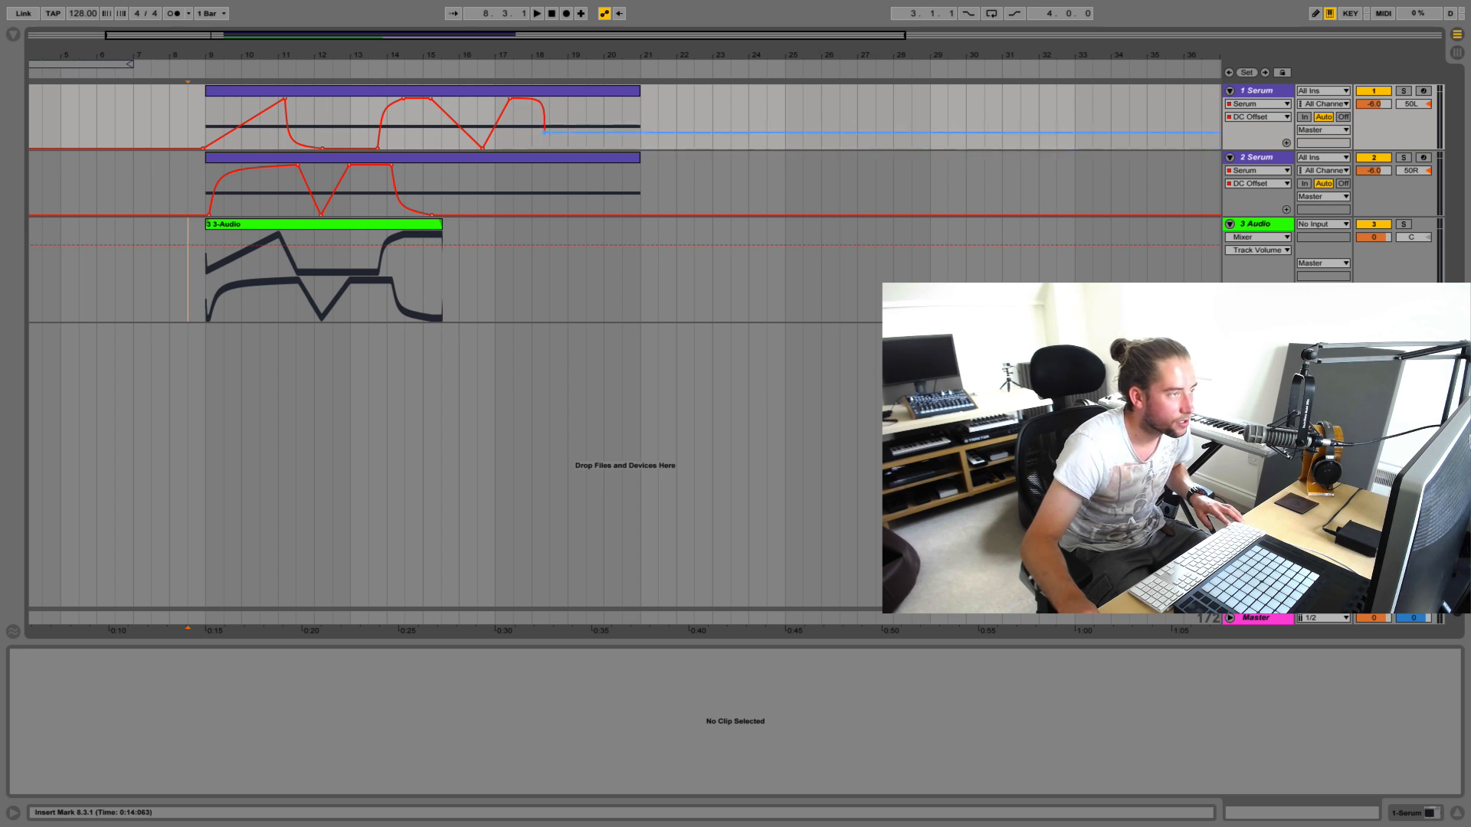
left_click_drag(582, 150, 617, 99)
left_click(441, 137)
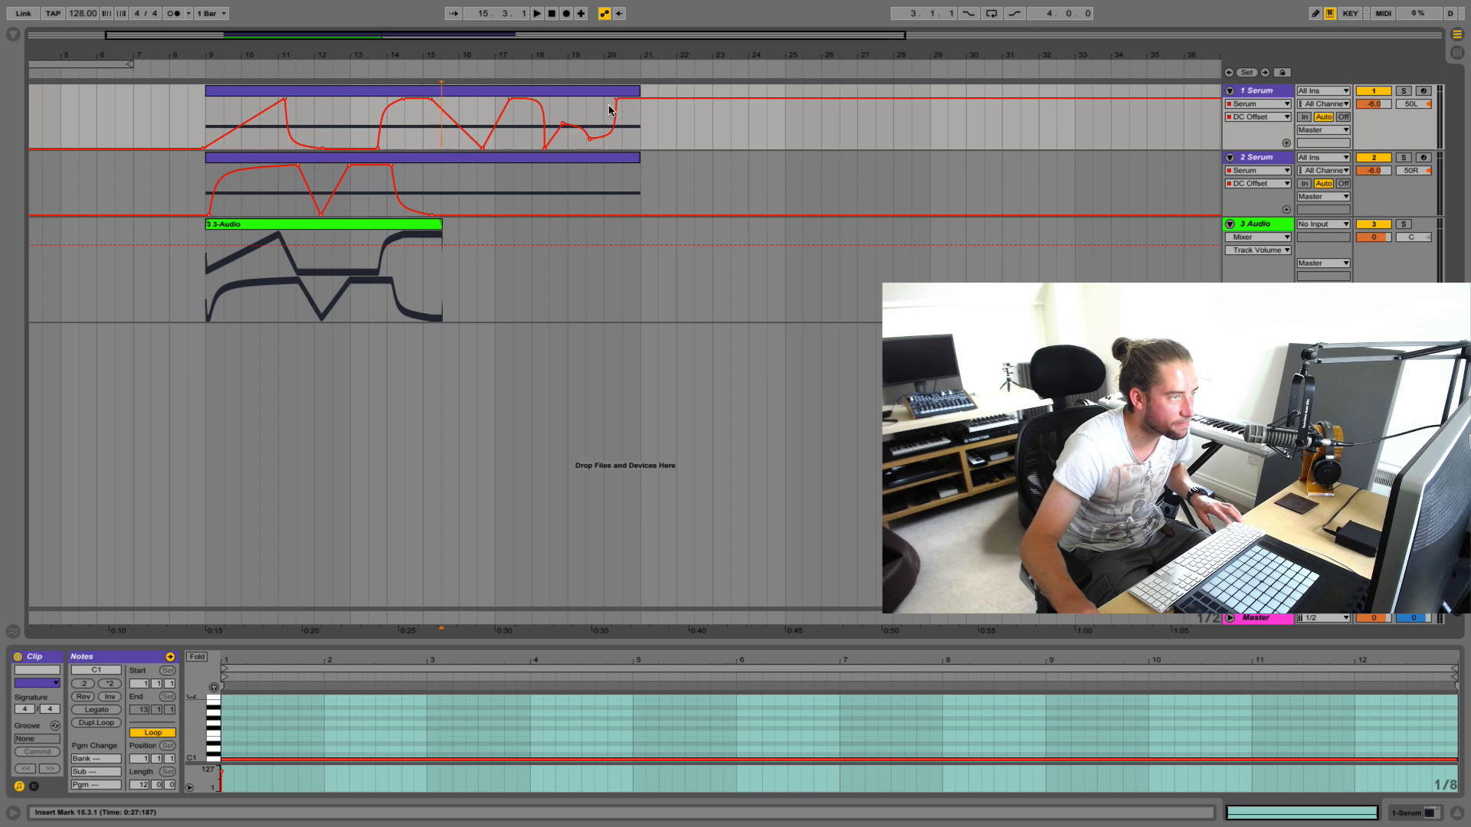
left_click_drag(617, 102, 643, 147)
left_click(623, 124)
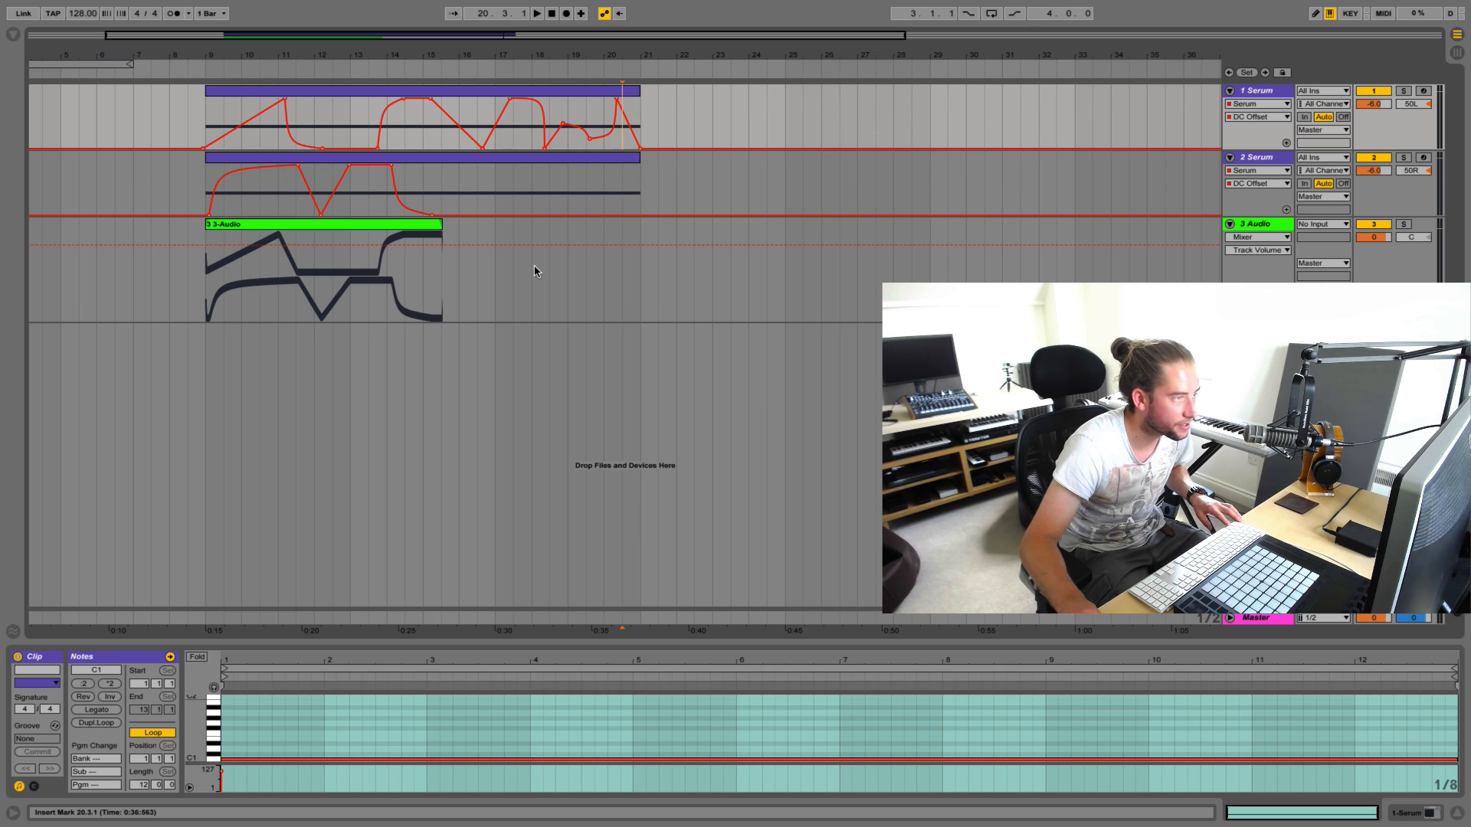
Extend the second Serum track's DC Offset automation with a curved rise, a dip and a final drop at bar 21
left_click(472, 220)
left_click_drag(633, 212, 638, 215)
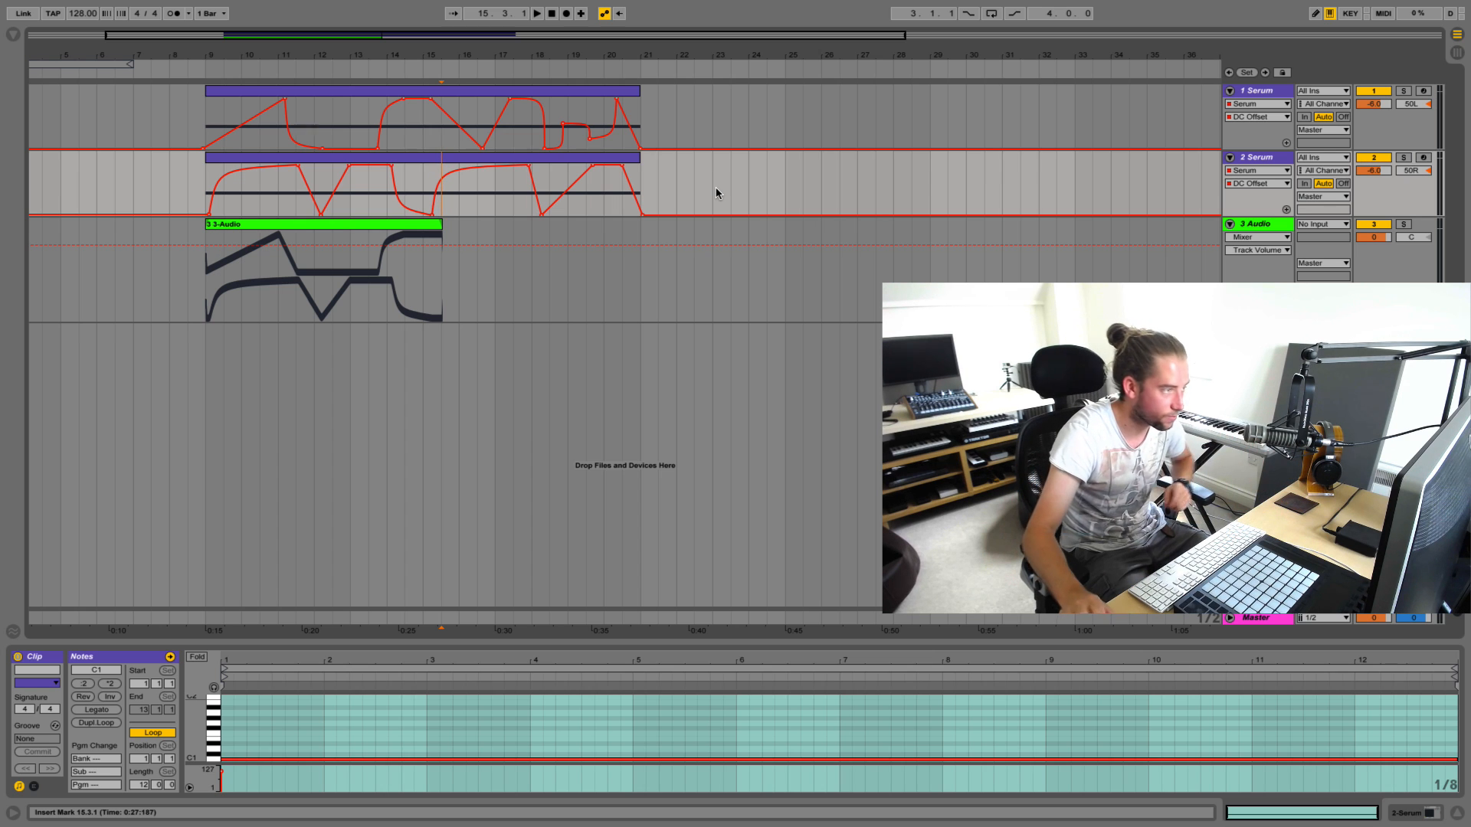
Delete the old clip from the audio track, move the start point to bar 9 and set the track's input to Resampling
left_click(367, 236)
key("Delete")
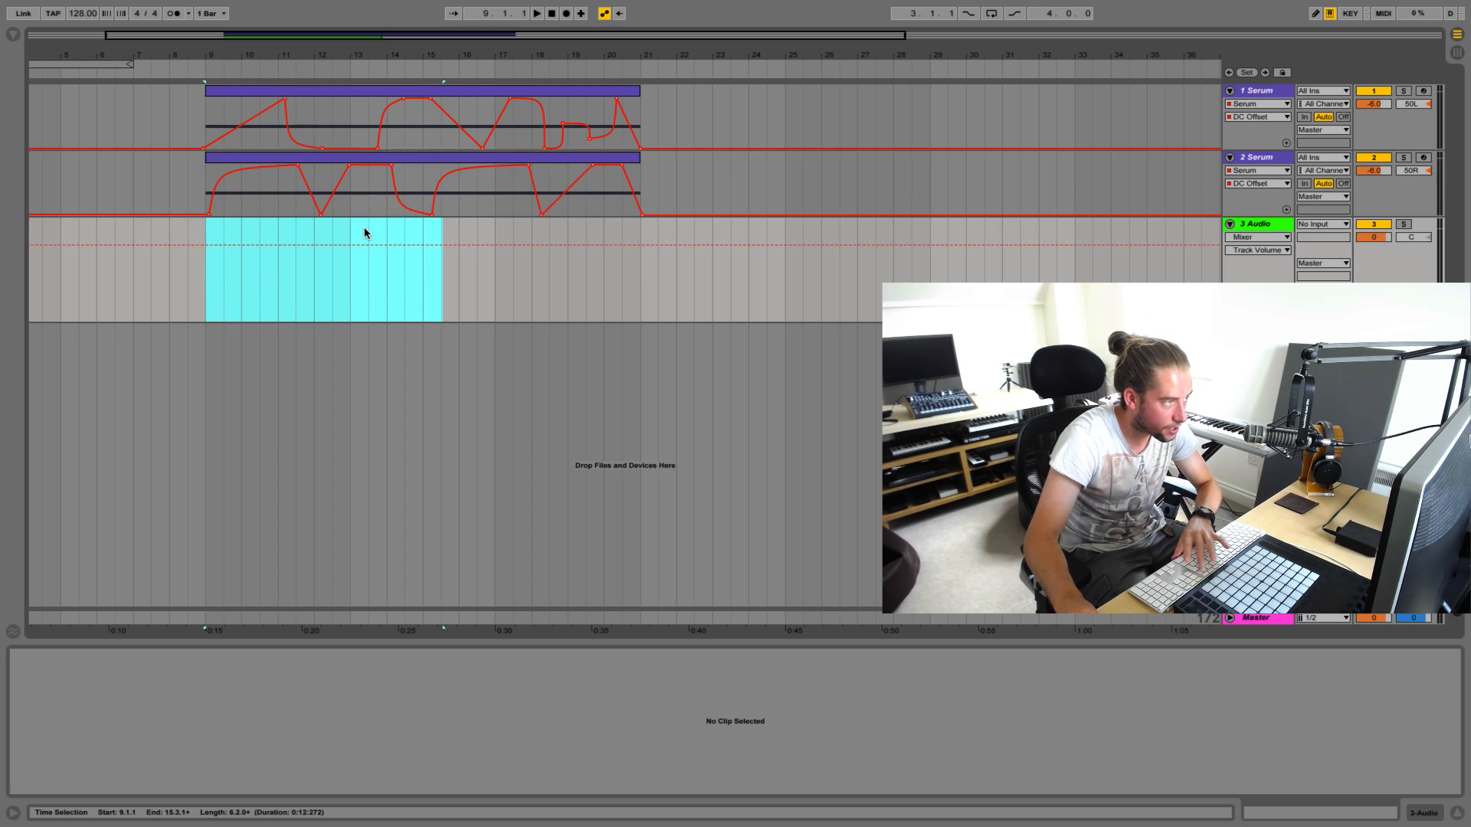
left_click(204, 234)
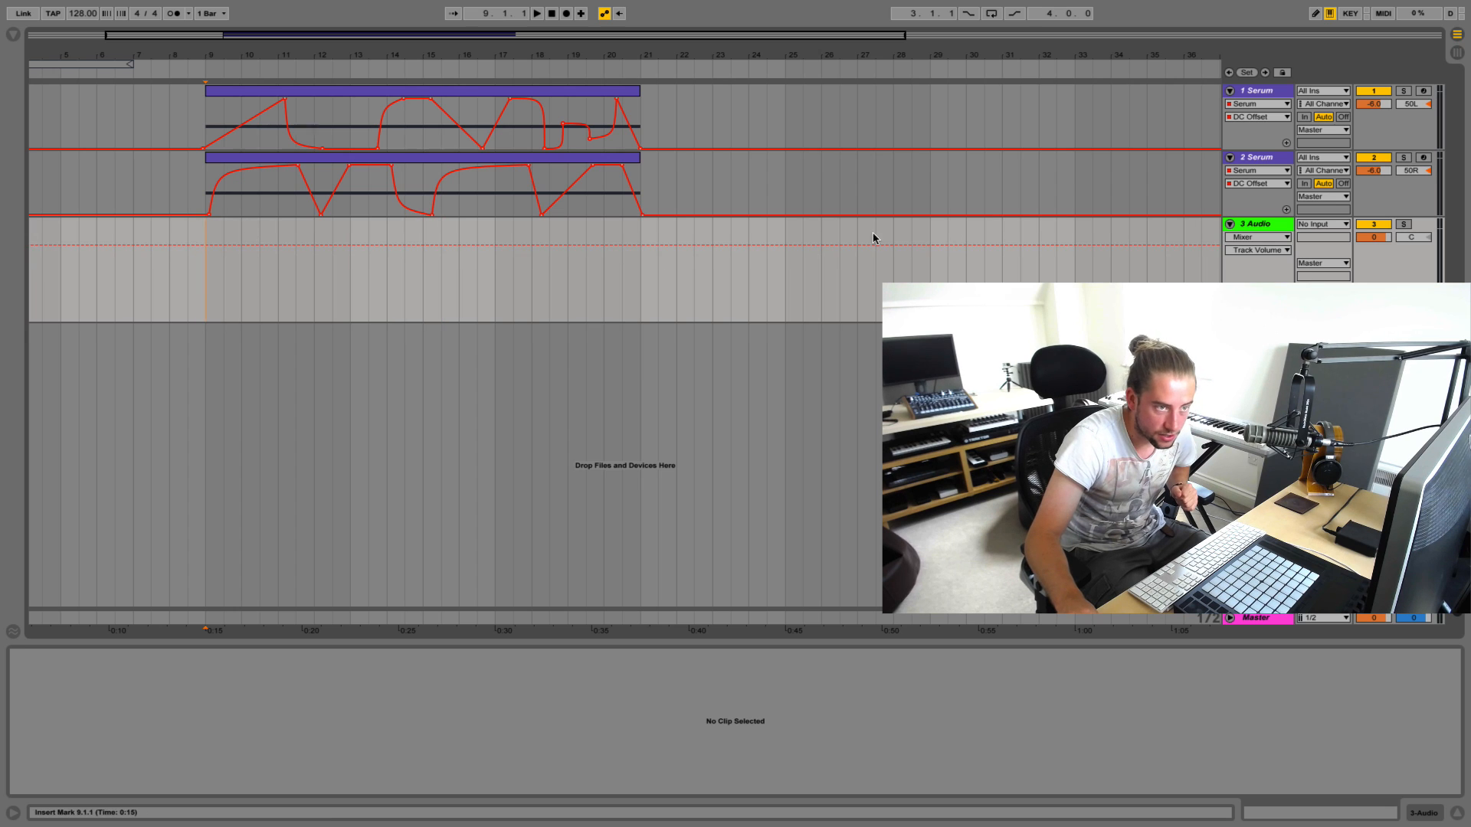
left_click(1328, 228)
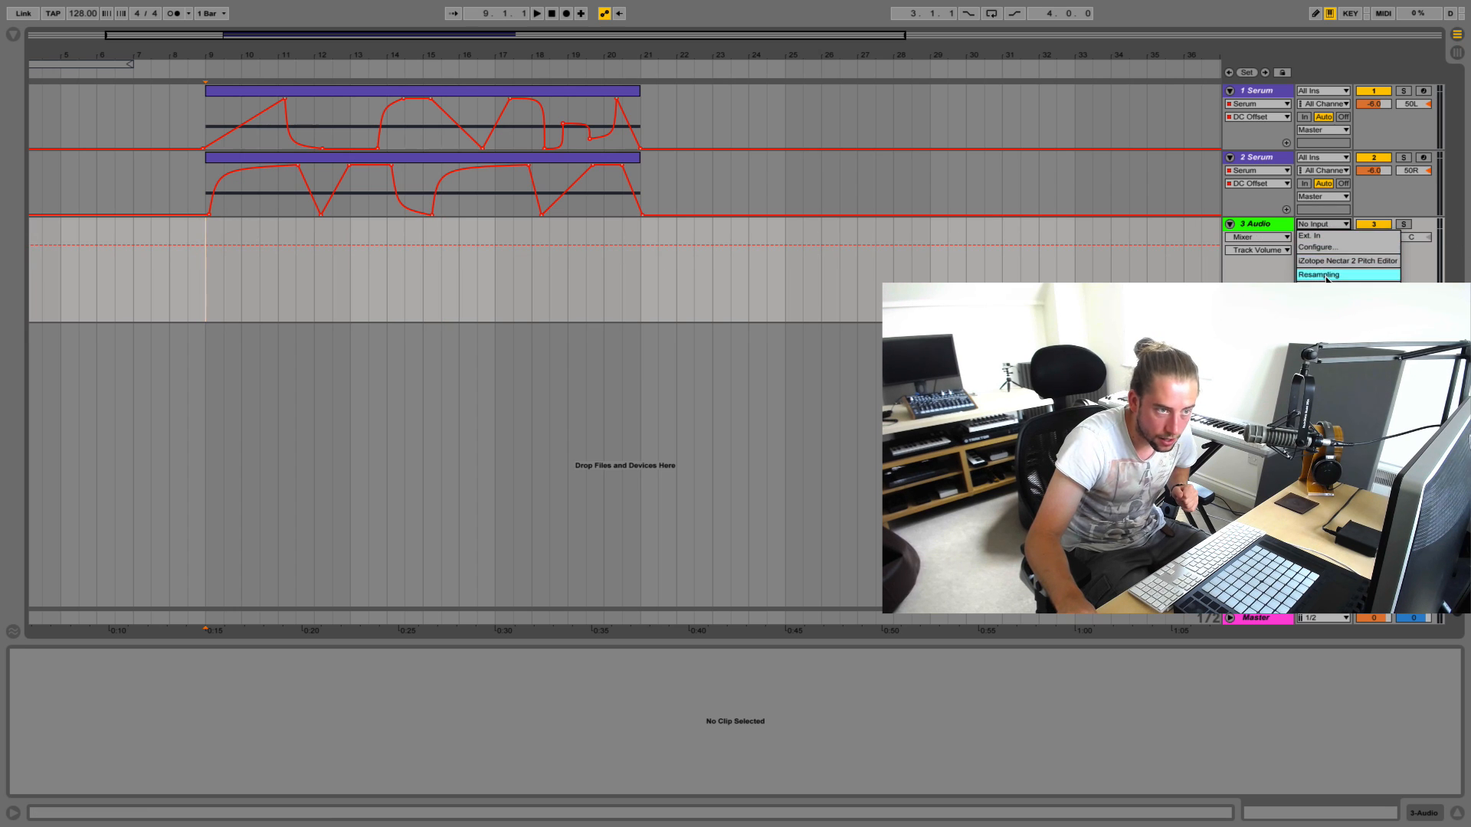
left_click(1321, 276)
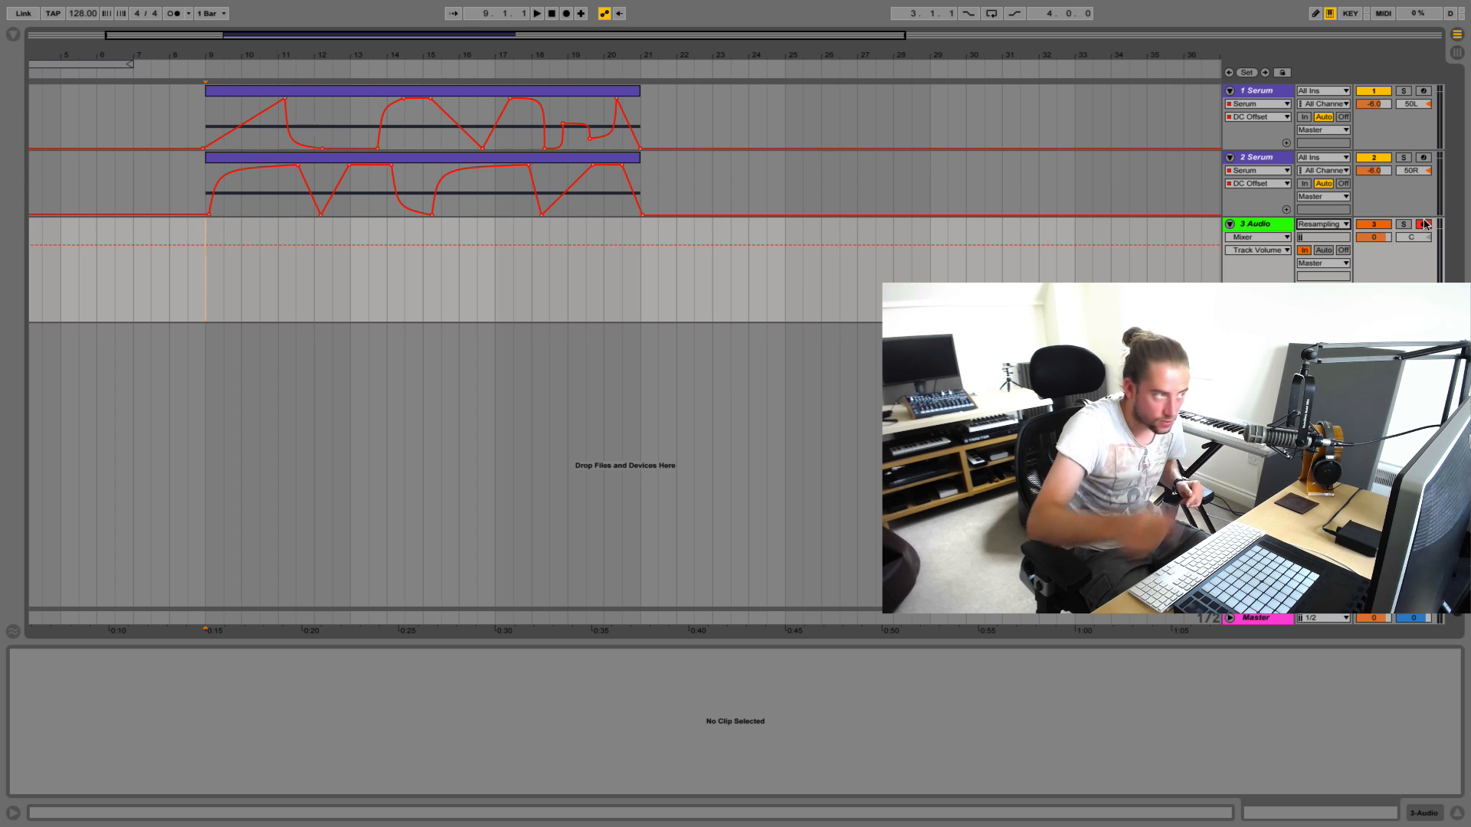
Record the two Serum tracks onto the audio track from bar 9 to just past bar 21 and reset its input to No Input
left_click(567, 14)
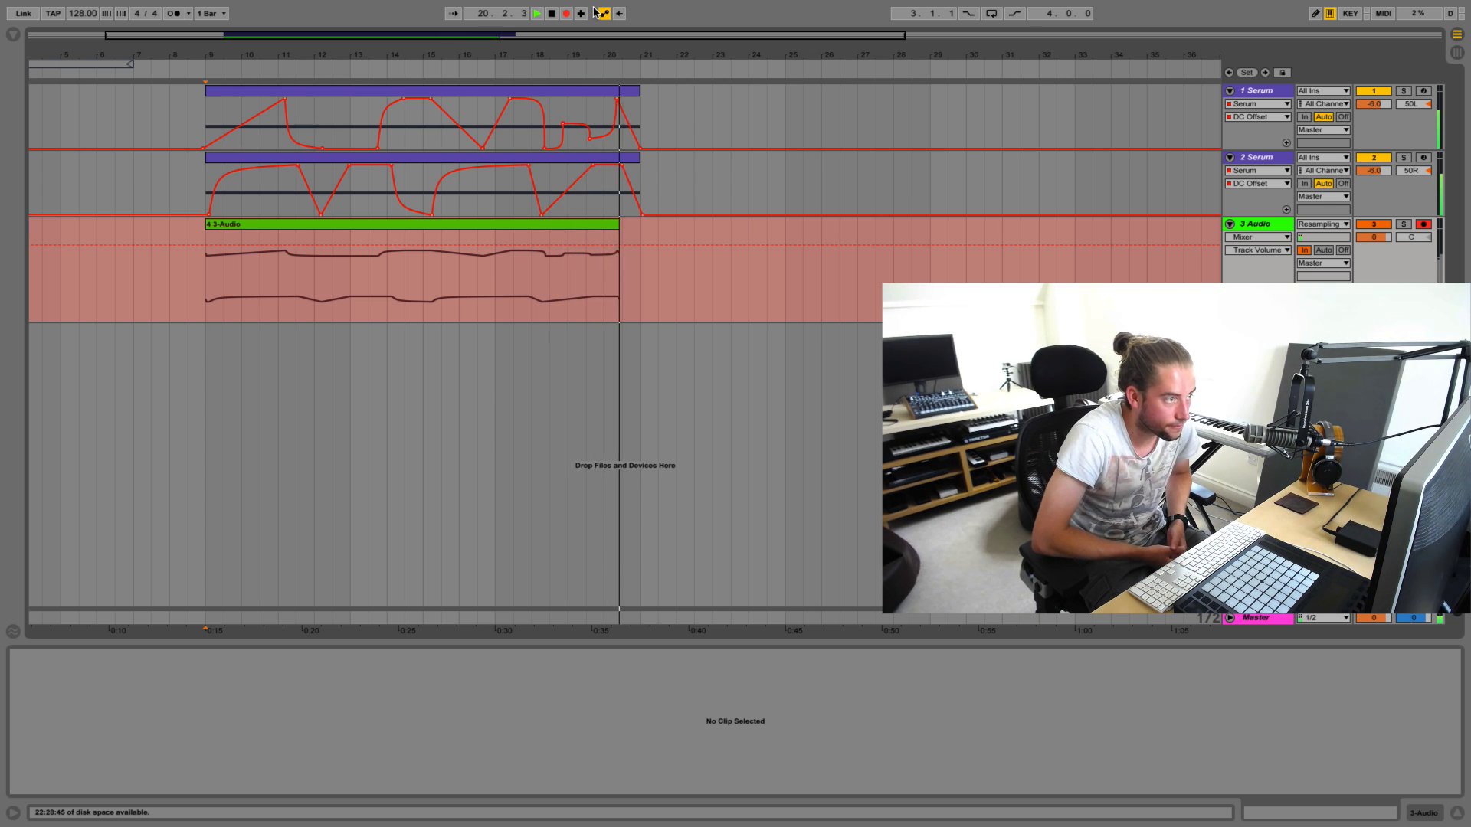
key("space")
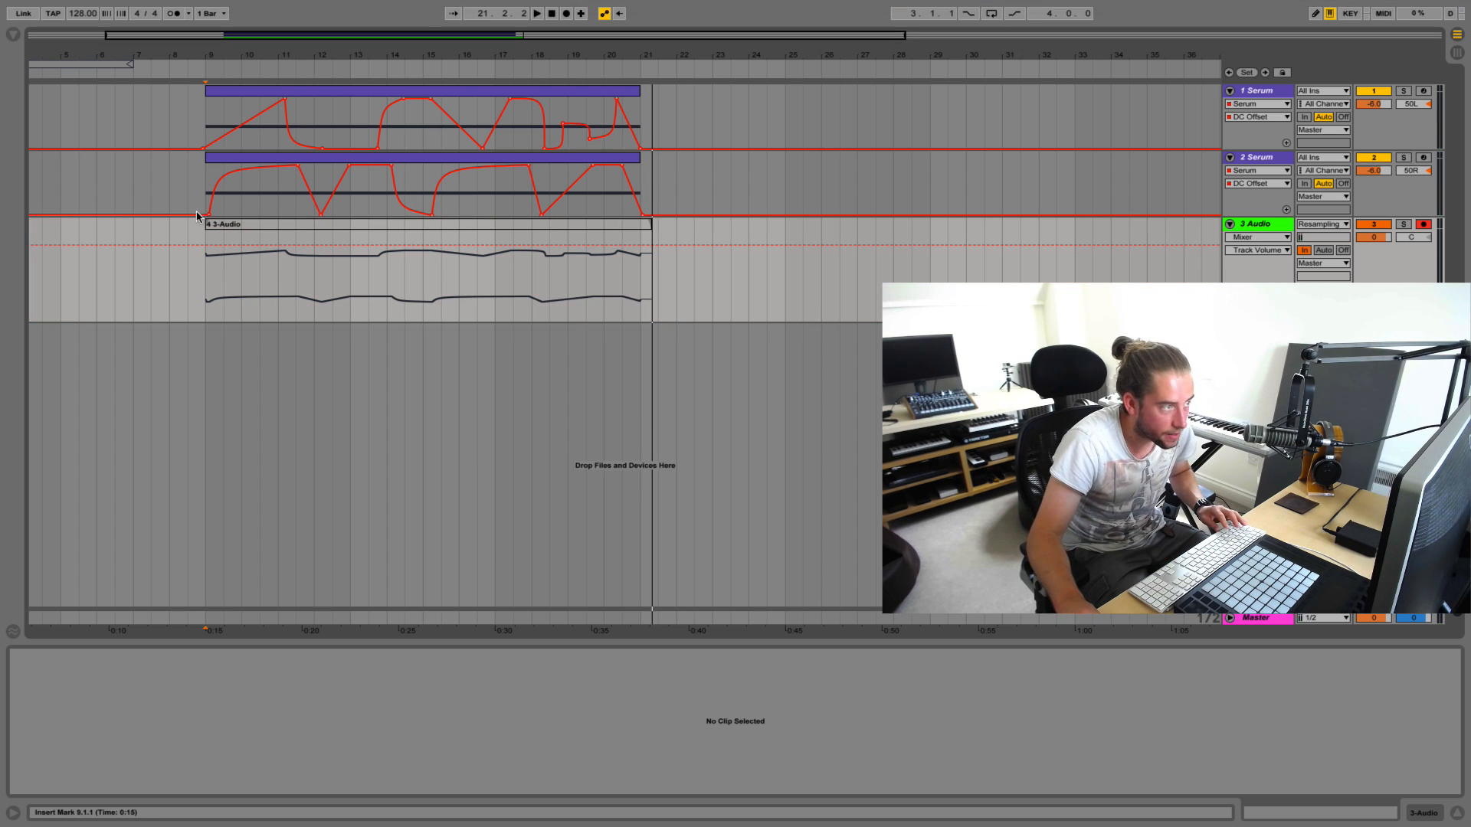
left_click(1321, 224)
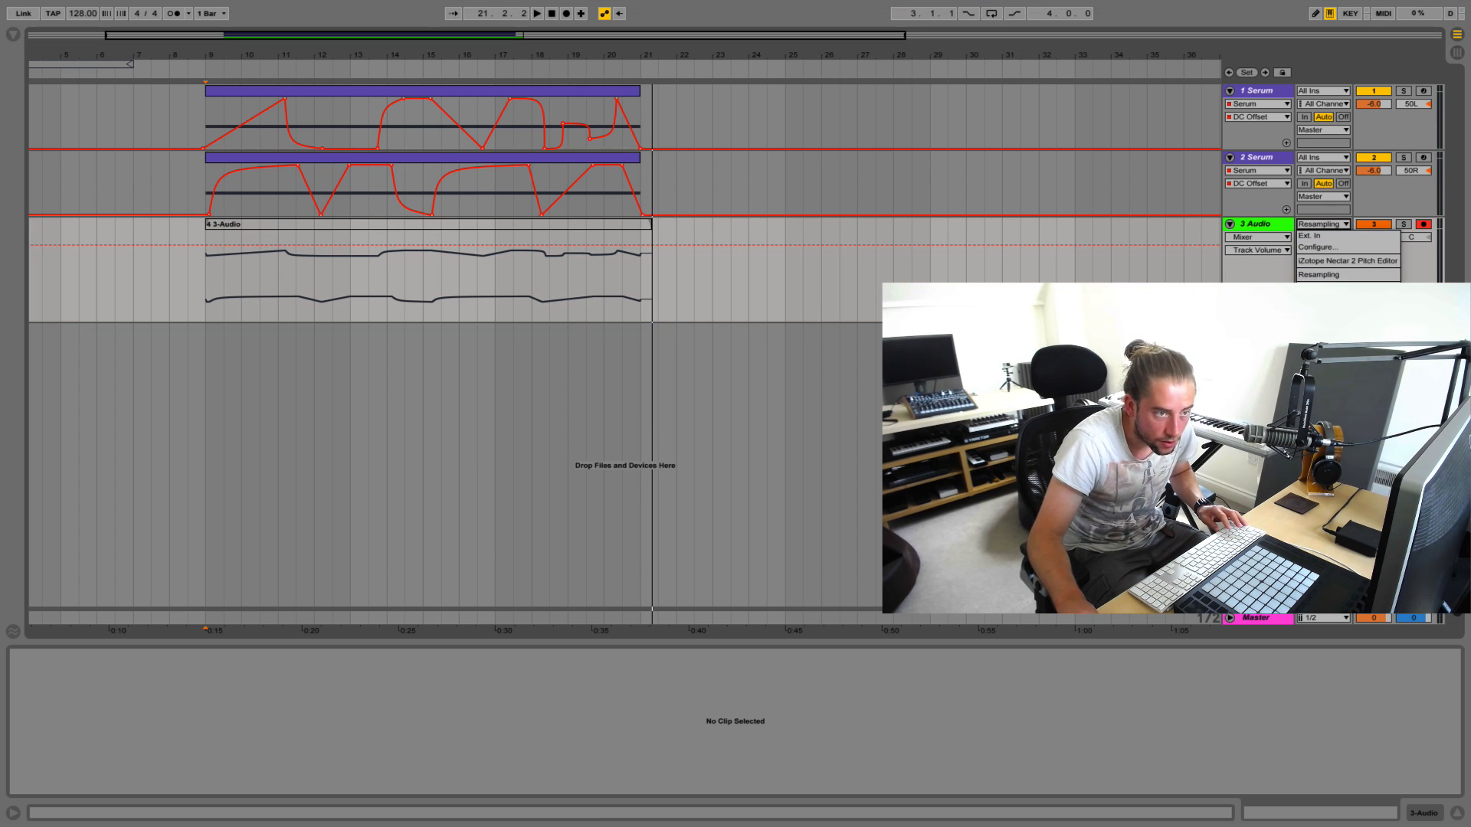
left_click(1314, 325)
Set the gain of the newly recorded audio clip to 0 dB
left_click(625, 224)
key("super+j")
left_click_drag(135, 783, 134, 793)
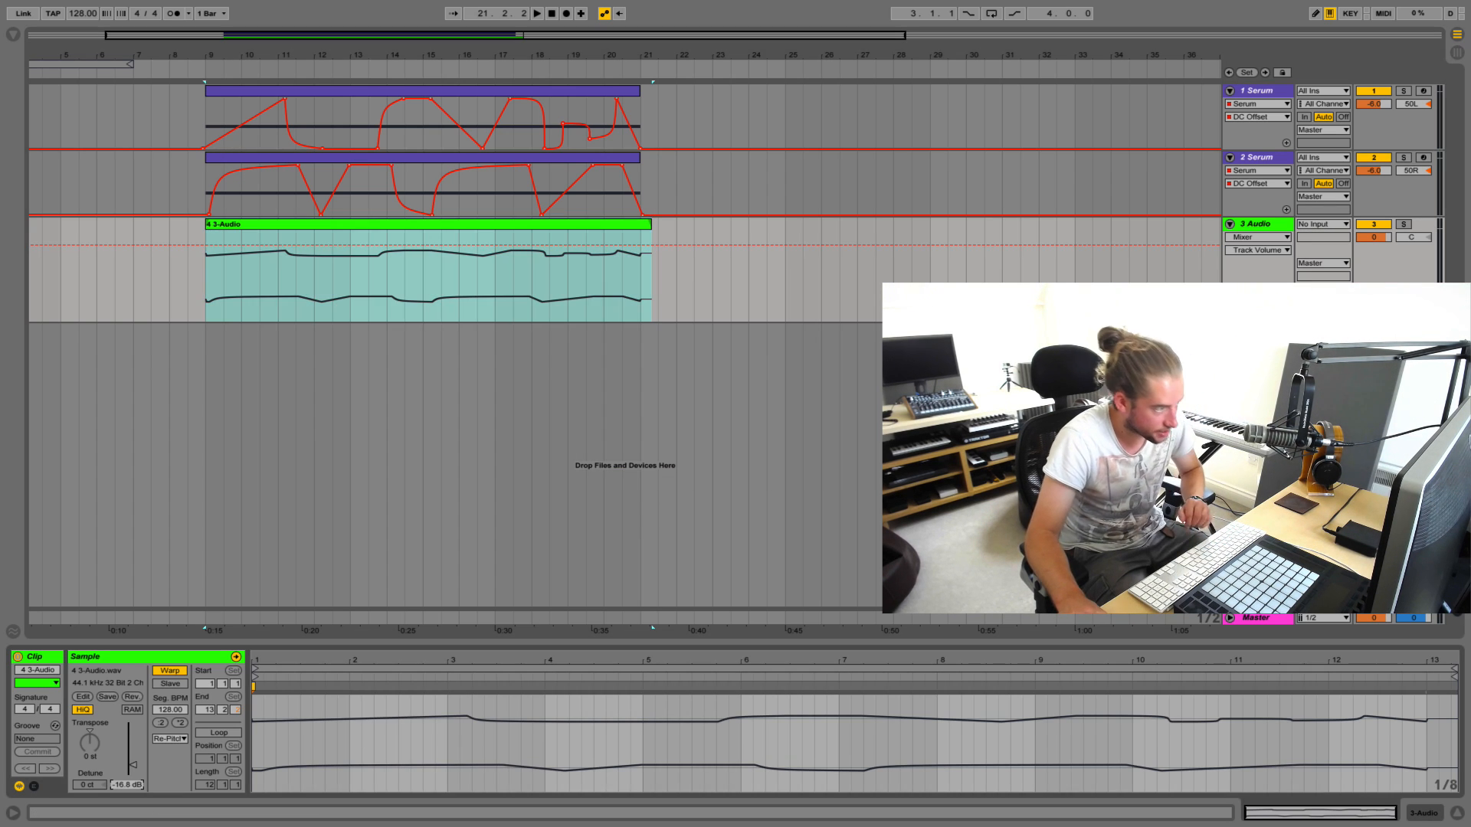
key("Delete")
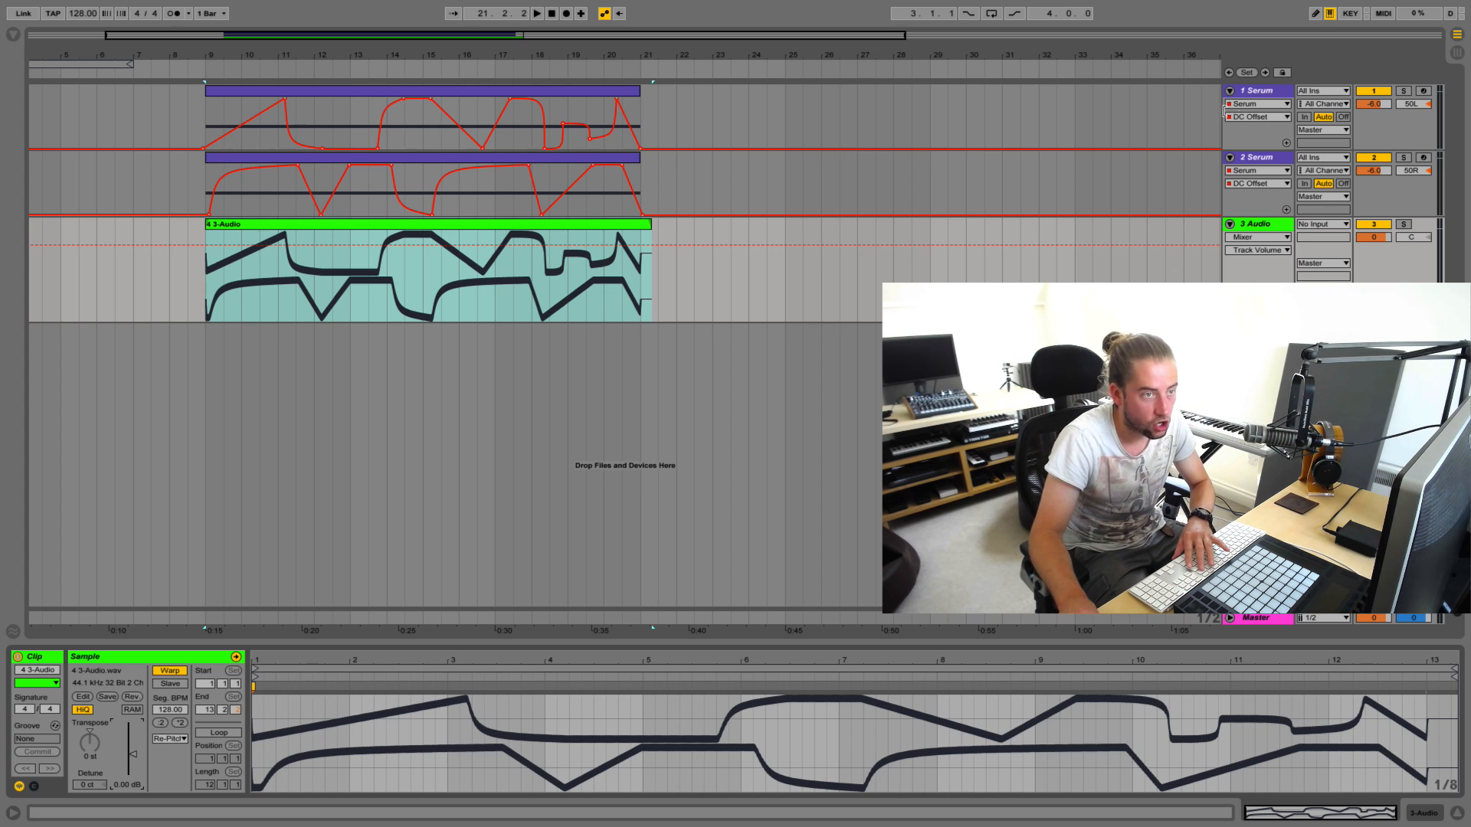
Delete both Serum tracks, keeping only the resampled audio track
left_click(1257, 93)
key("Delete")
key("Delete")
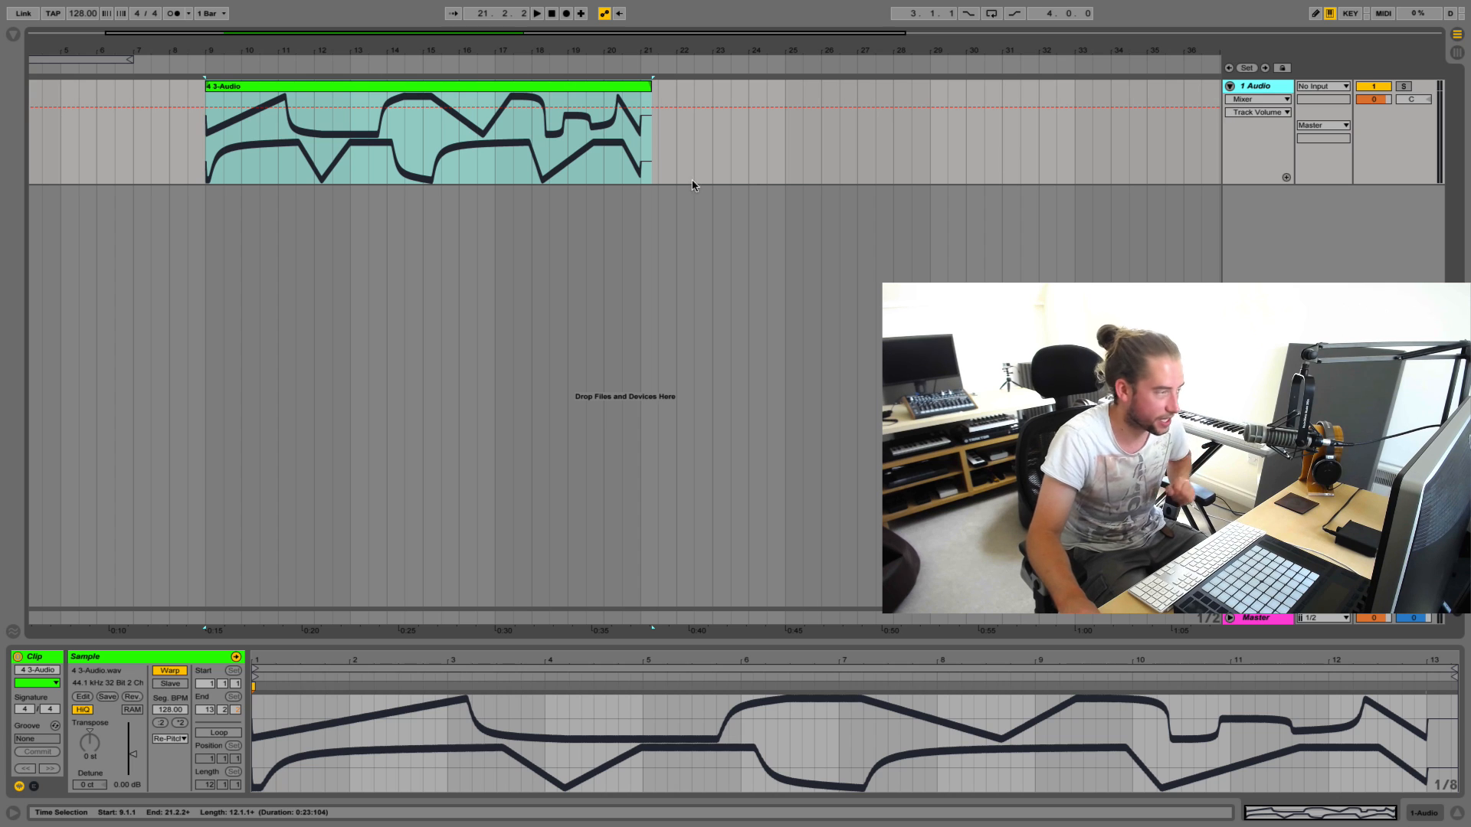
Make the audio track taller and examine the clip's left and right waveforms closely from bar 9
left_click_drag(216, 51, 216, 65)
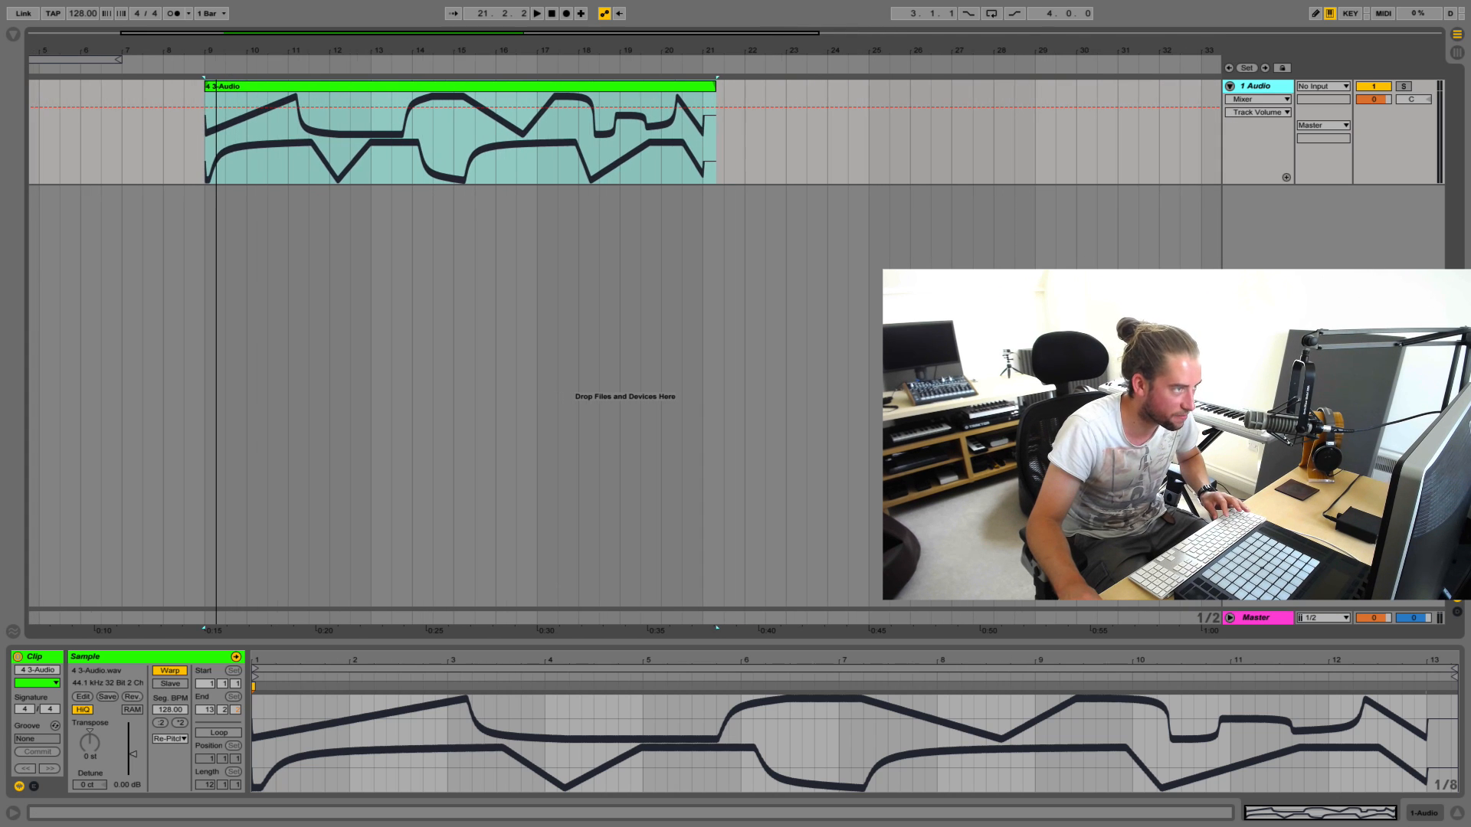
mouse_move(1251, 183)
left_mouse_down()
mouse_move(1238, 329)
mouse_move(1235, 262)
left_mouse_up()
left_click(203, 247)
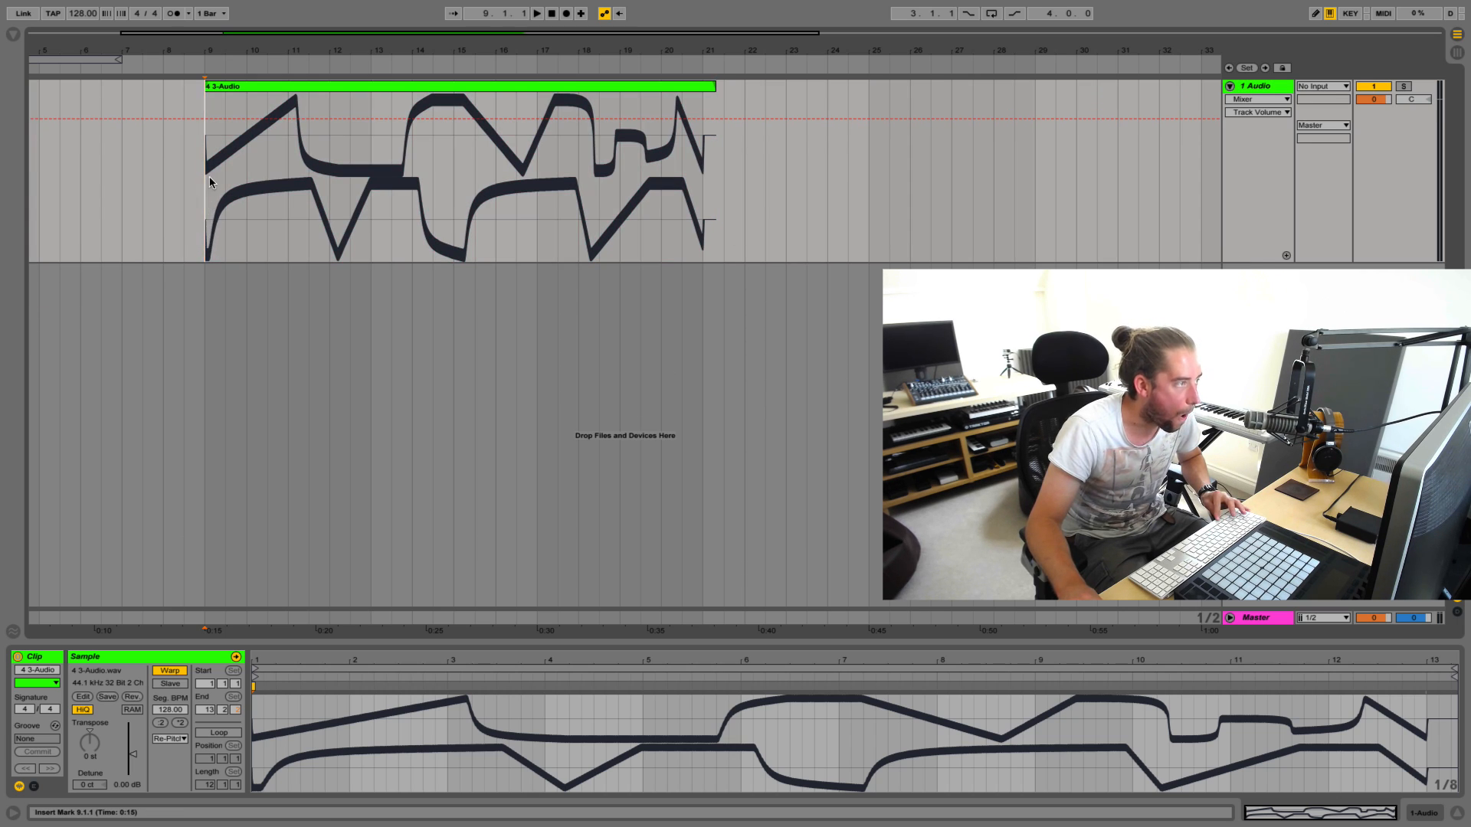
left_click_drag(212, 47, 212, 138)
scroll(218, 176, "down", 2)
scroll(218, 176, "up", 1)
scroll(219, 177, "down", 1)
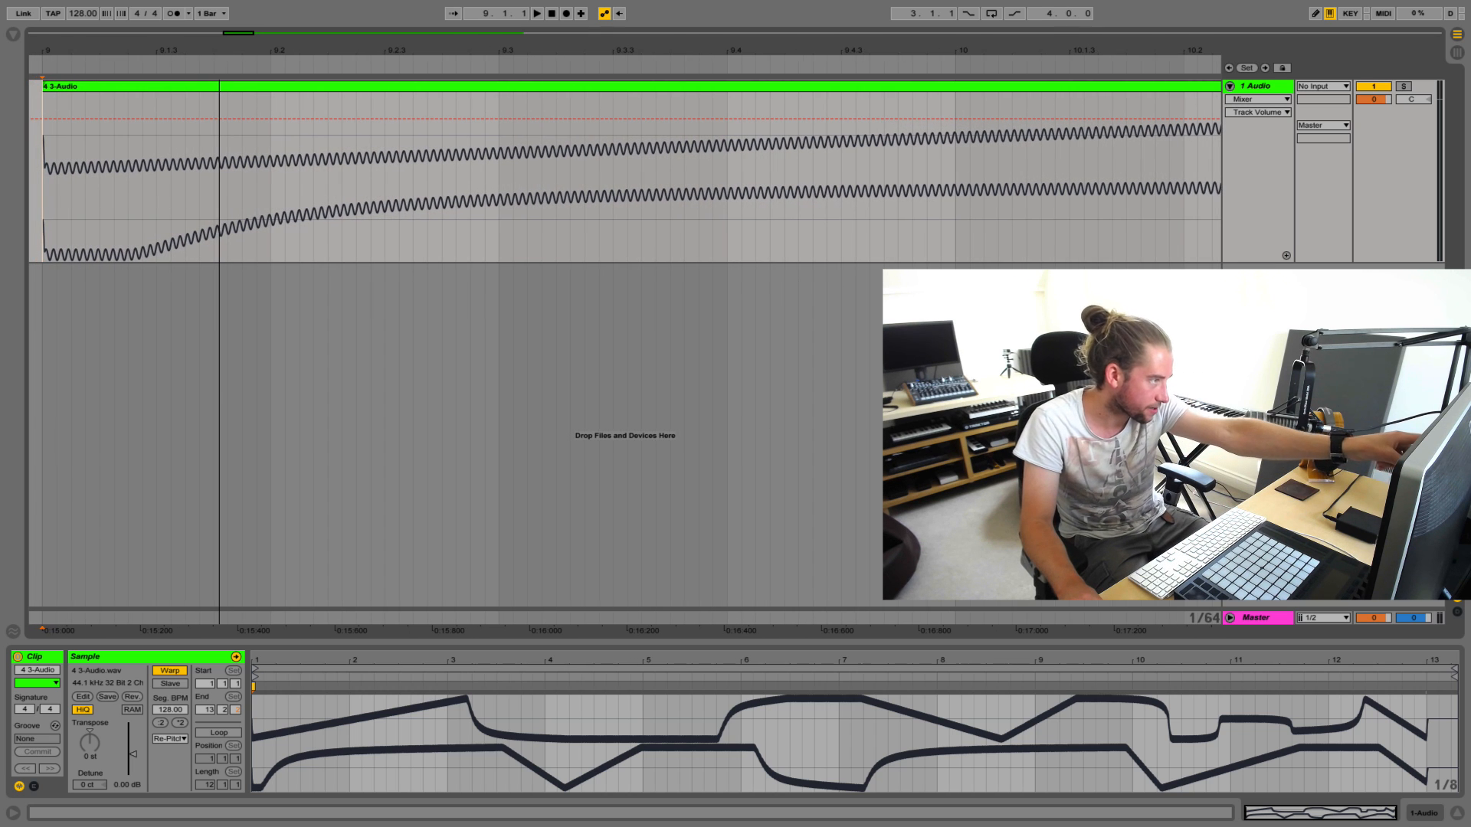
scroll(219, 176, "down", 2)
scroll(218, 176, "down", 8)
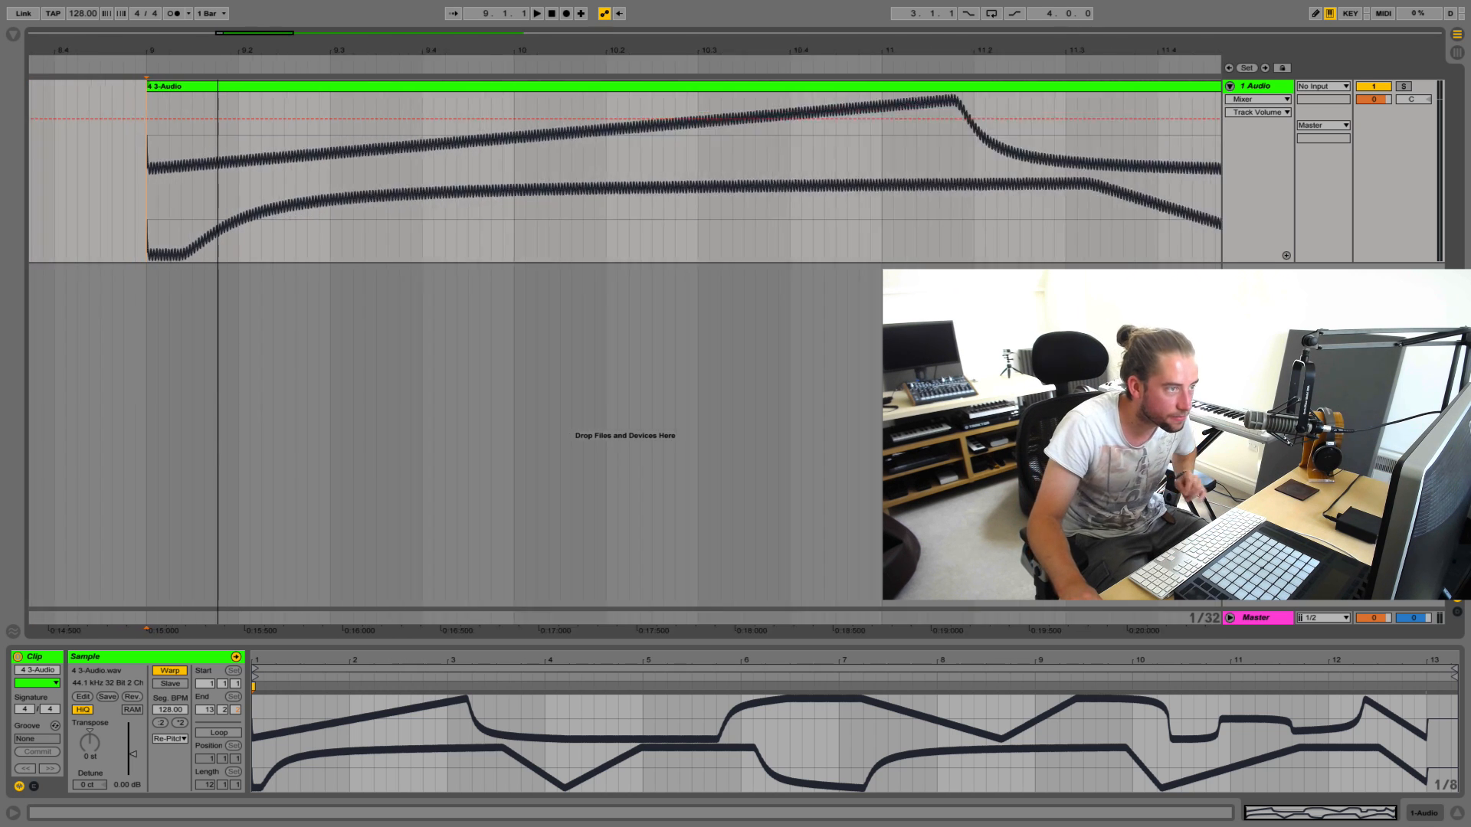
scroll(219, 47, "down", 4)
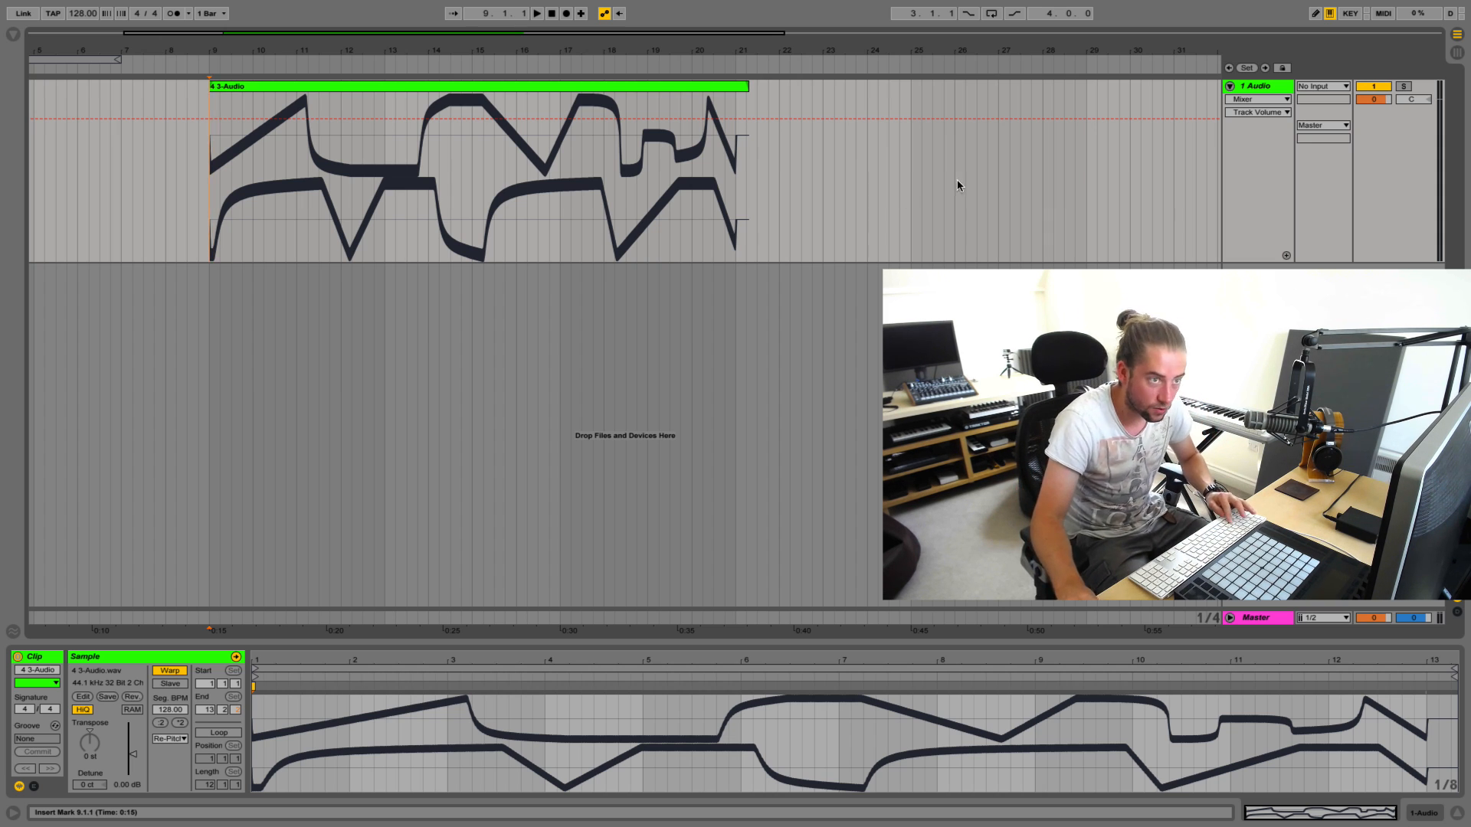
Duplicate the audio track and deactivate the original track
left_click(1240, 88)
key("ctrl+d")
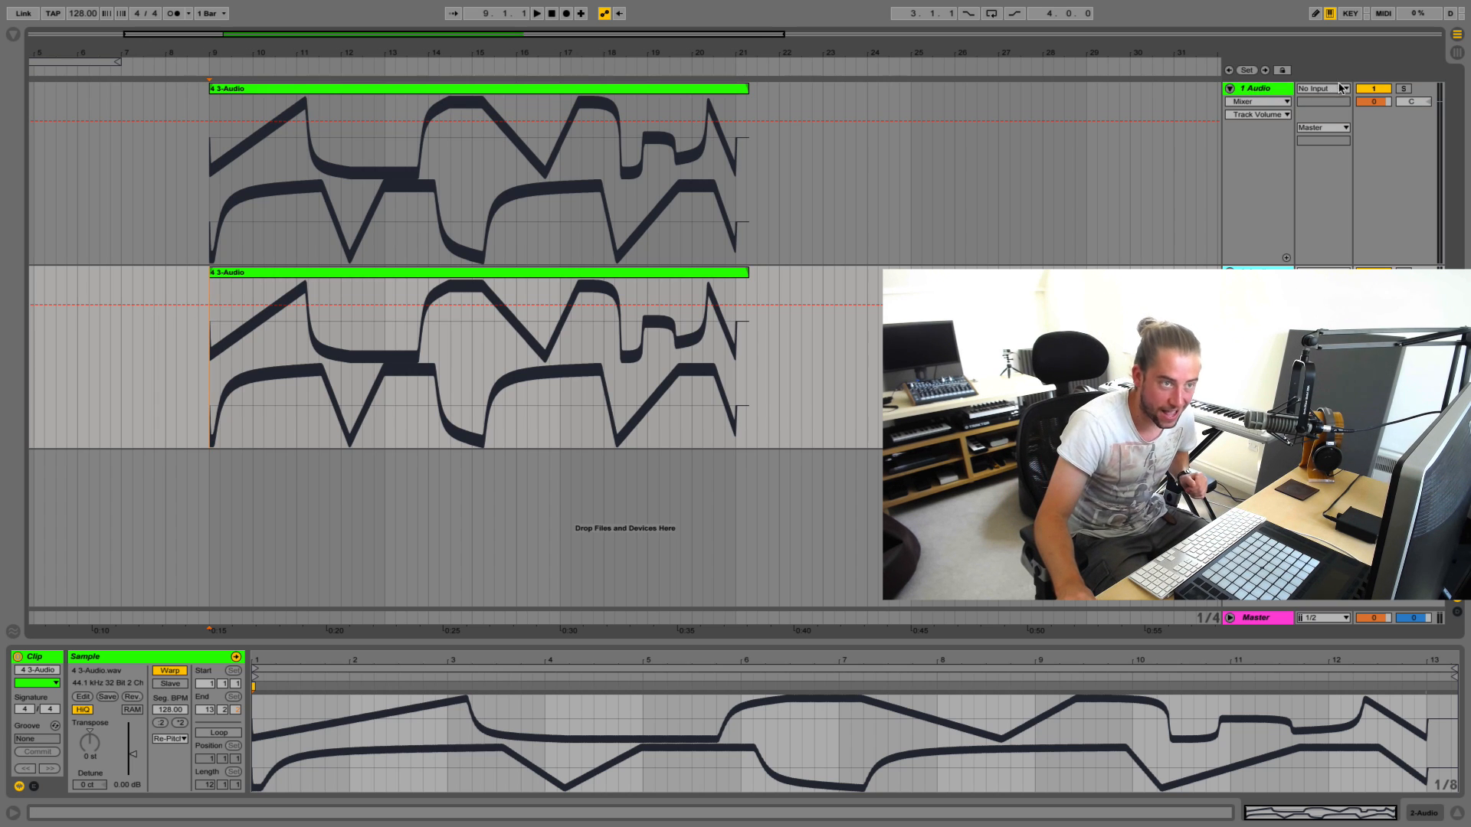
left_click(1371, 89)
Add the Sigmund delay plug-in to the duplicated audio track
left_click(1259, 272)
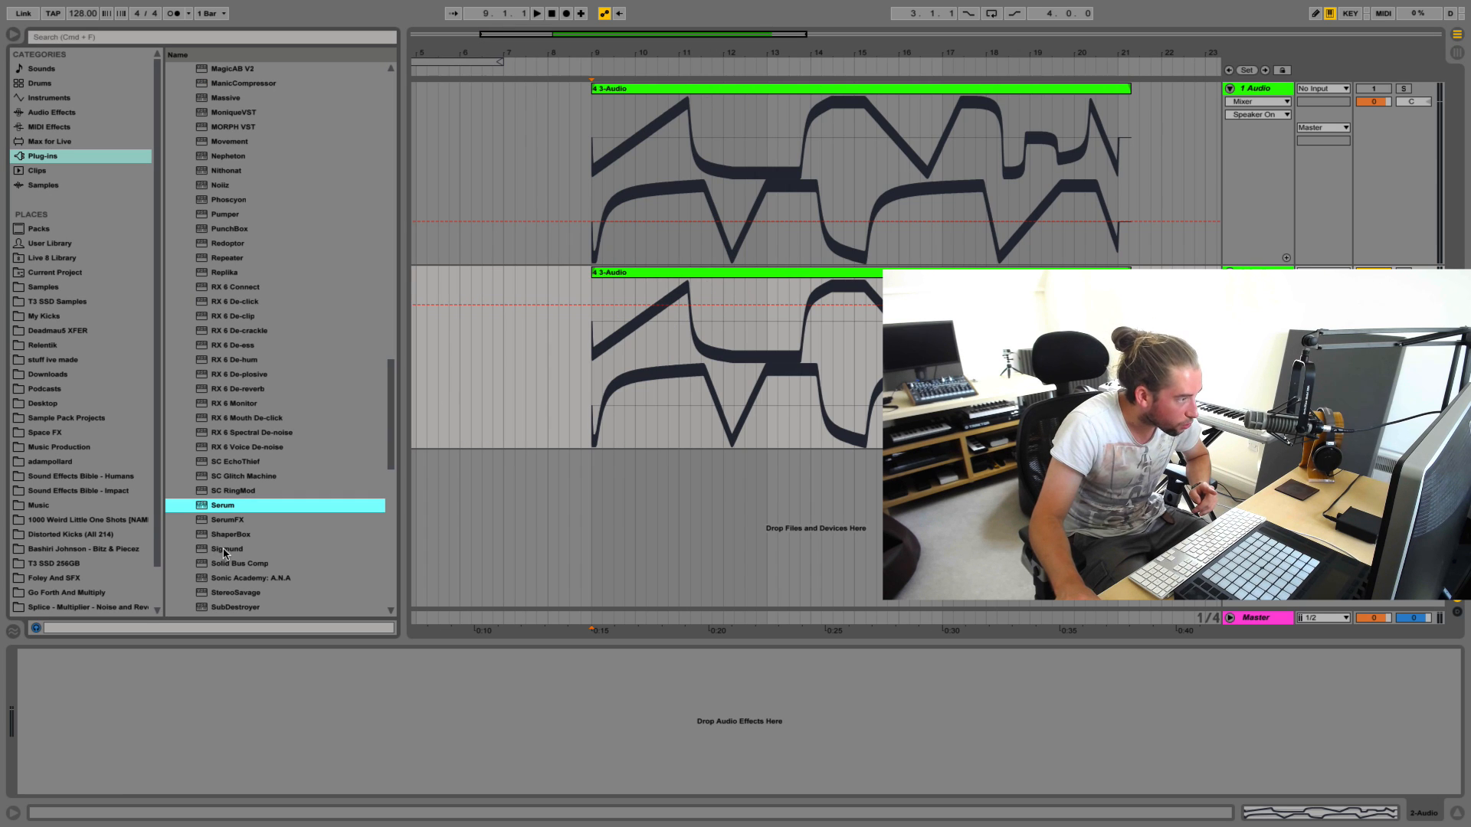
double_click(225, 549)
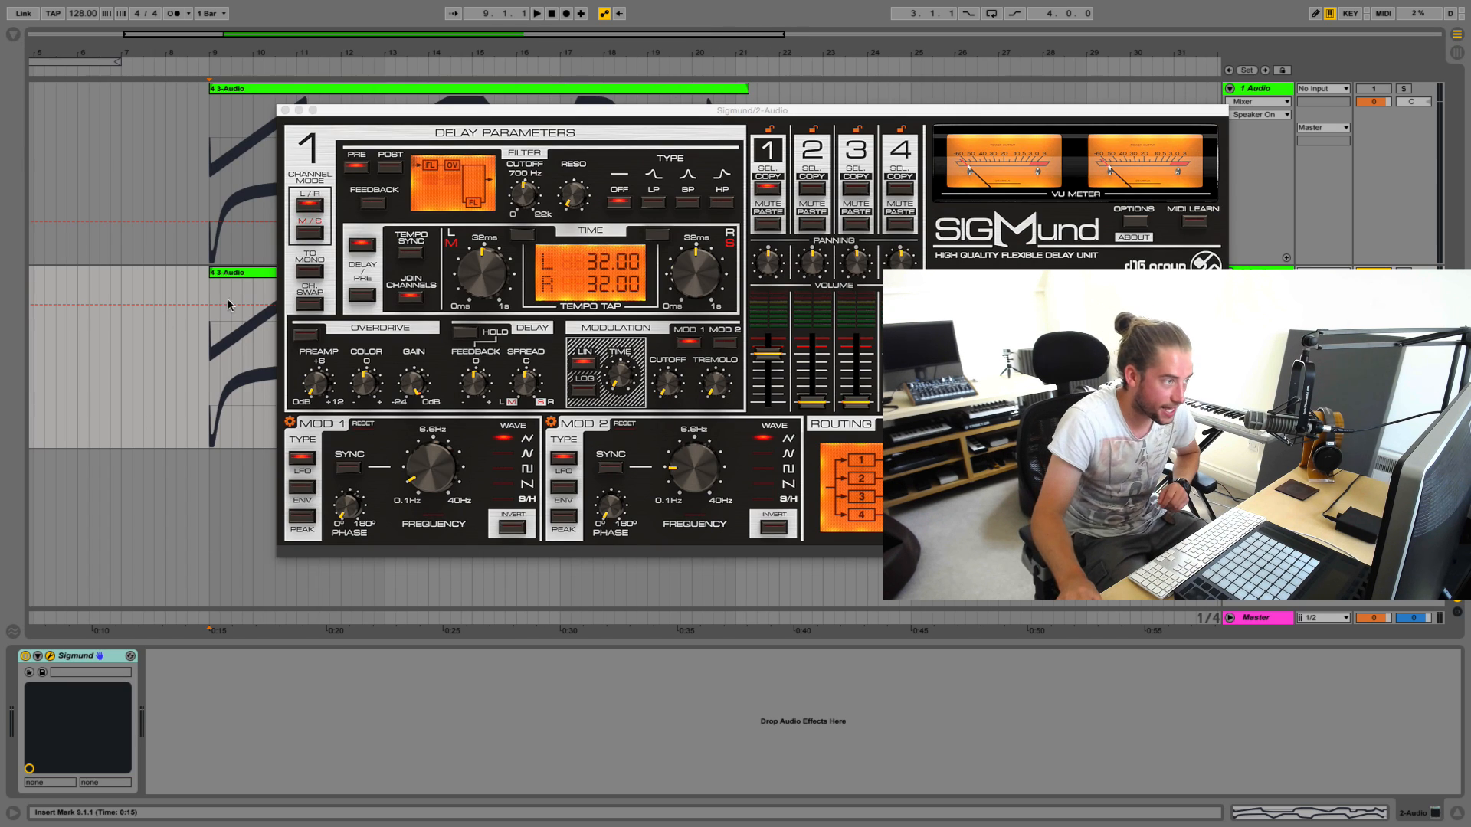
left_click_drag(360, 115, 148, 77)
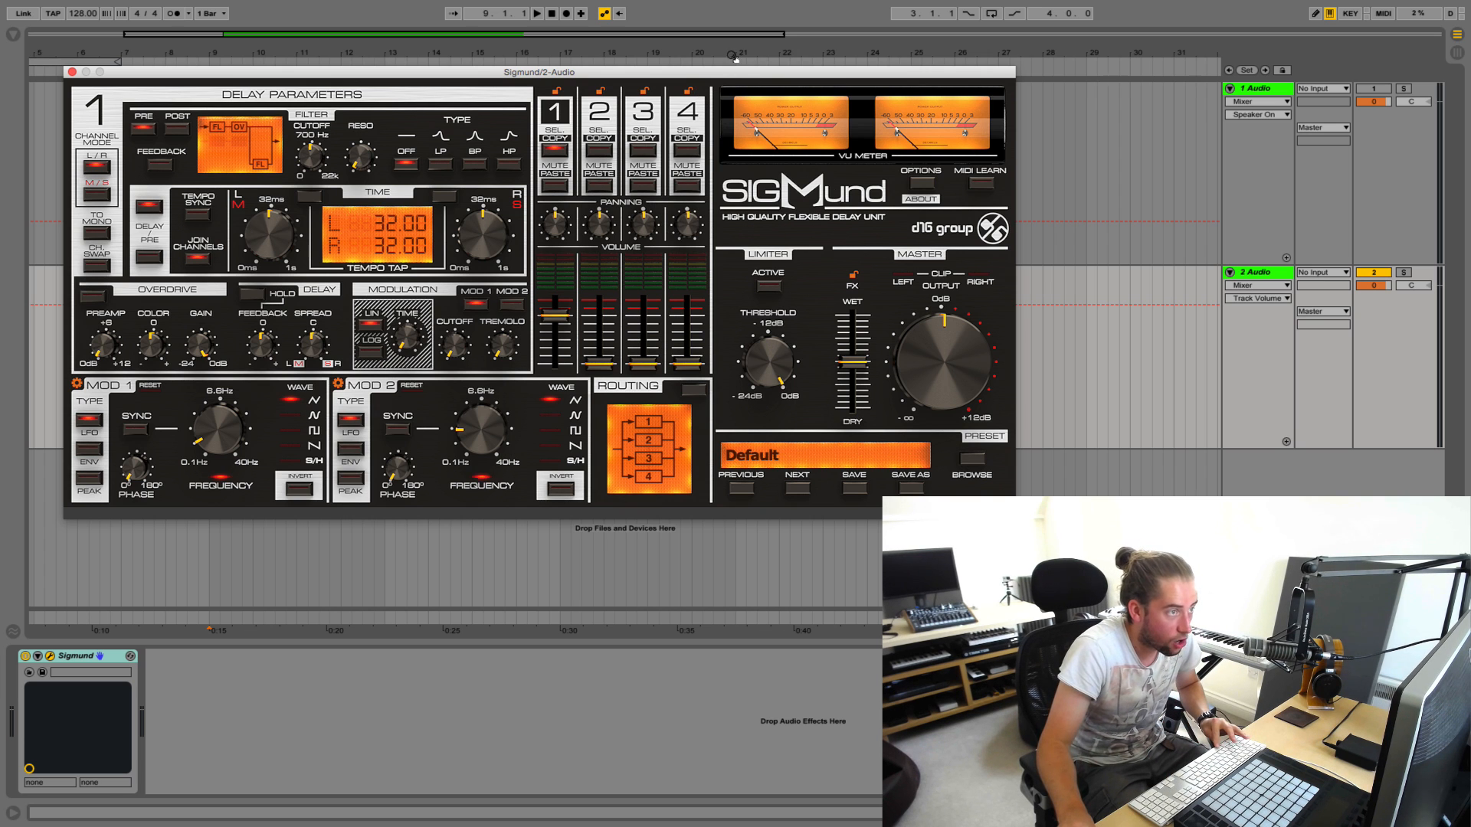
Load the Capitain Crunch preset from Sigmund's Bar Aligned Sources, Drum Loops folder and close the plug-in window
left_click_drag(733, 76, 702, 44)
left_click(936, 429)
left_click(132, 115)
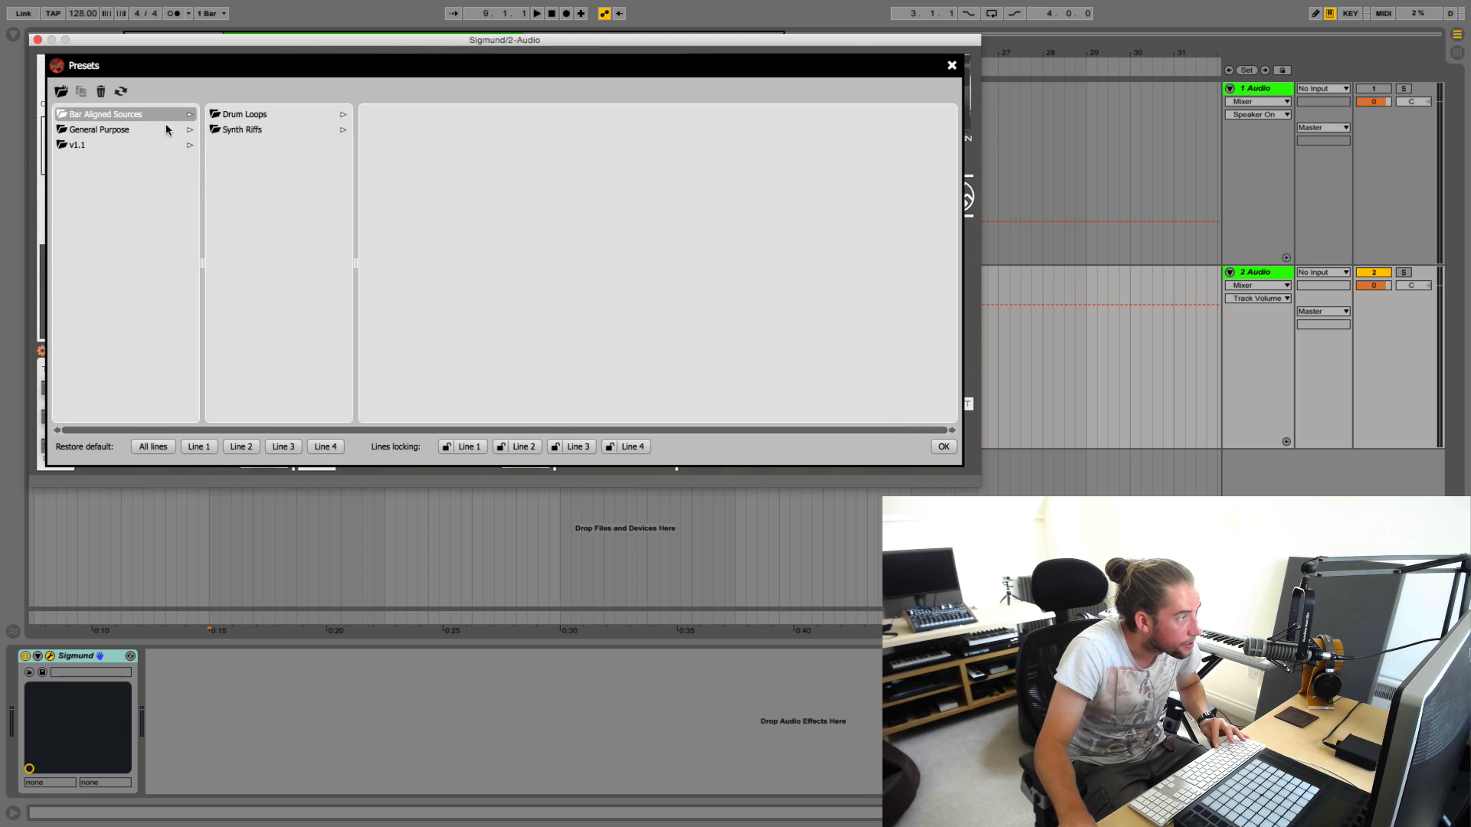
left_click(253, 114)
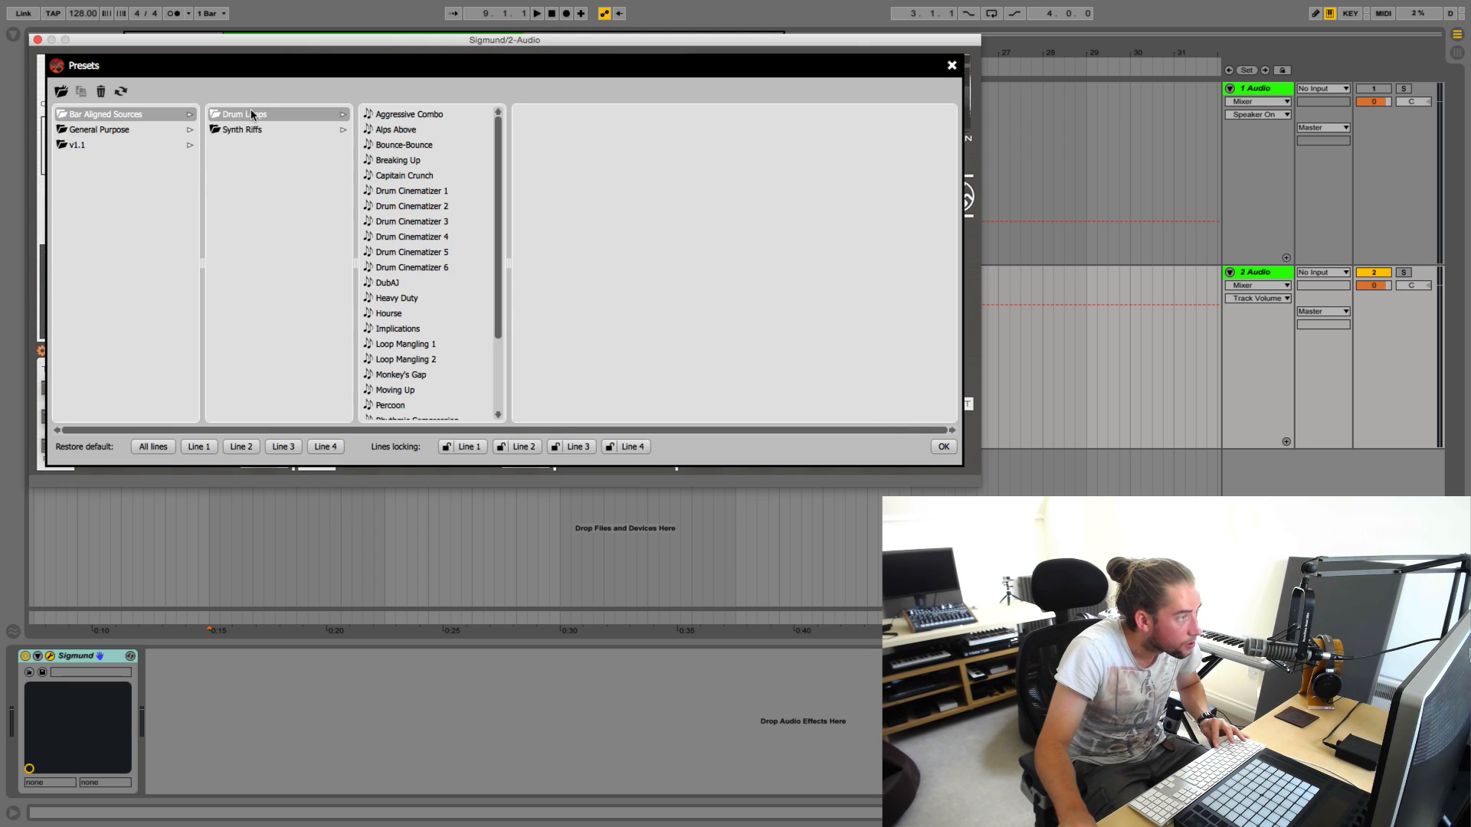
left_click(419, 179)
left_click(943, 447)
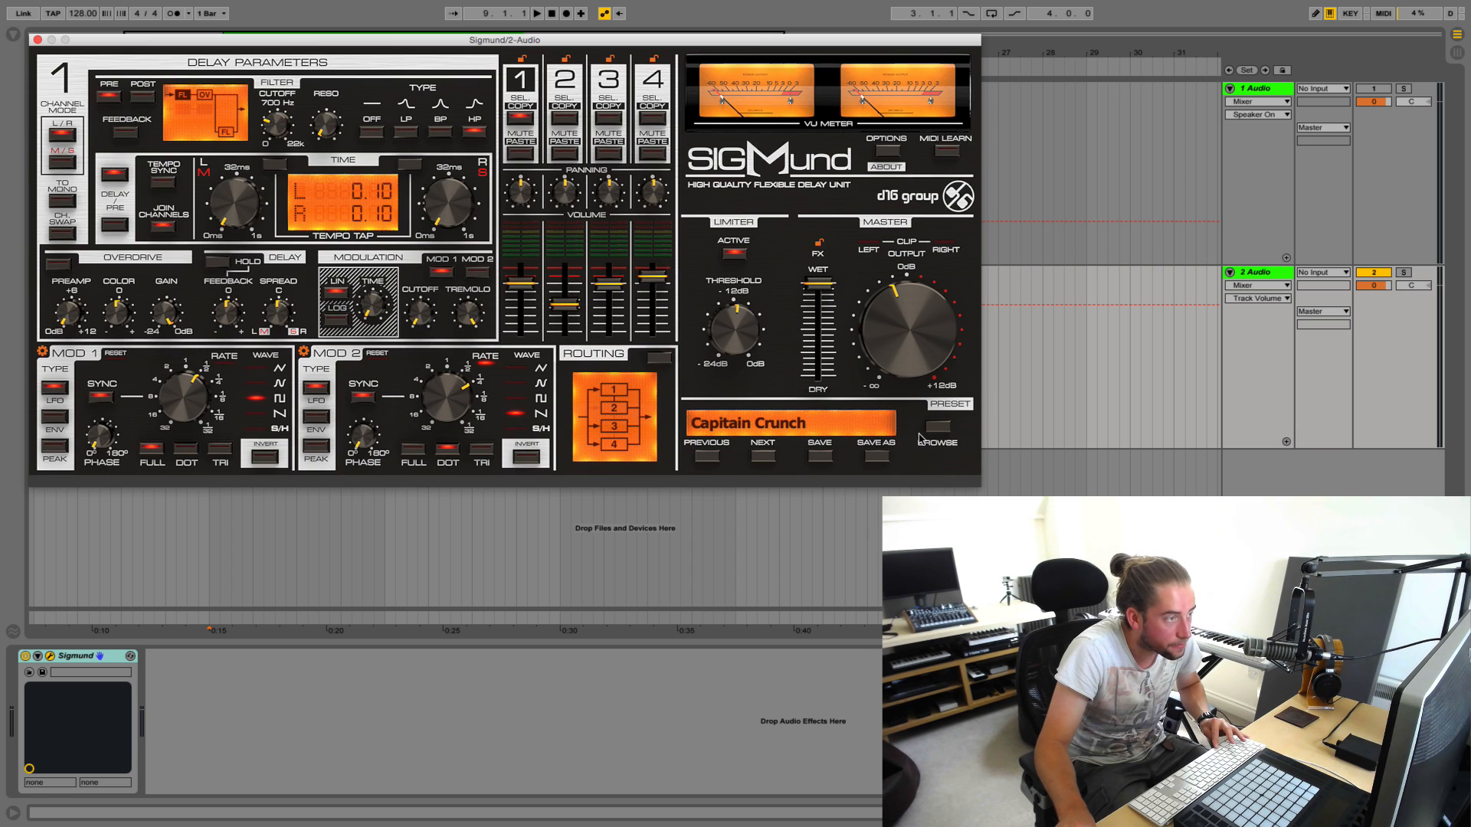
left_click(38, 39)
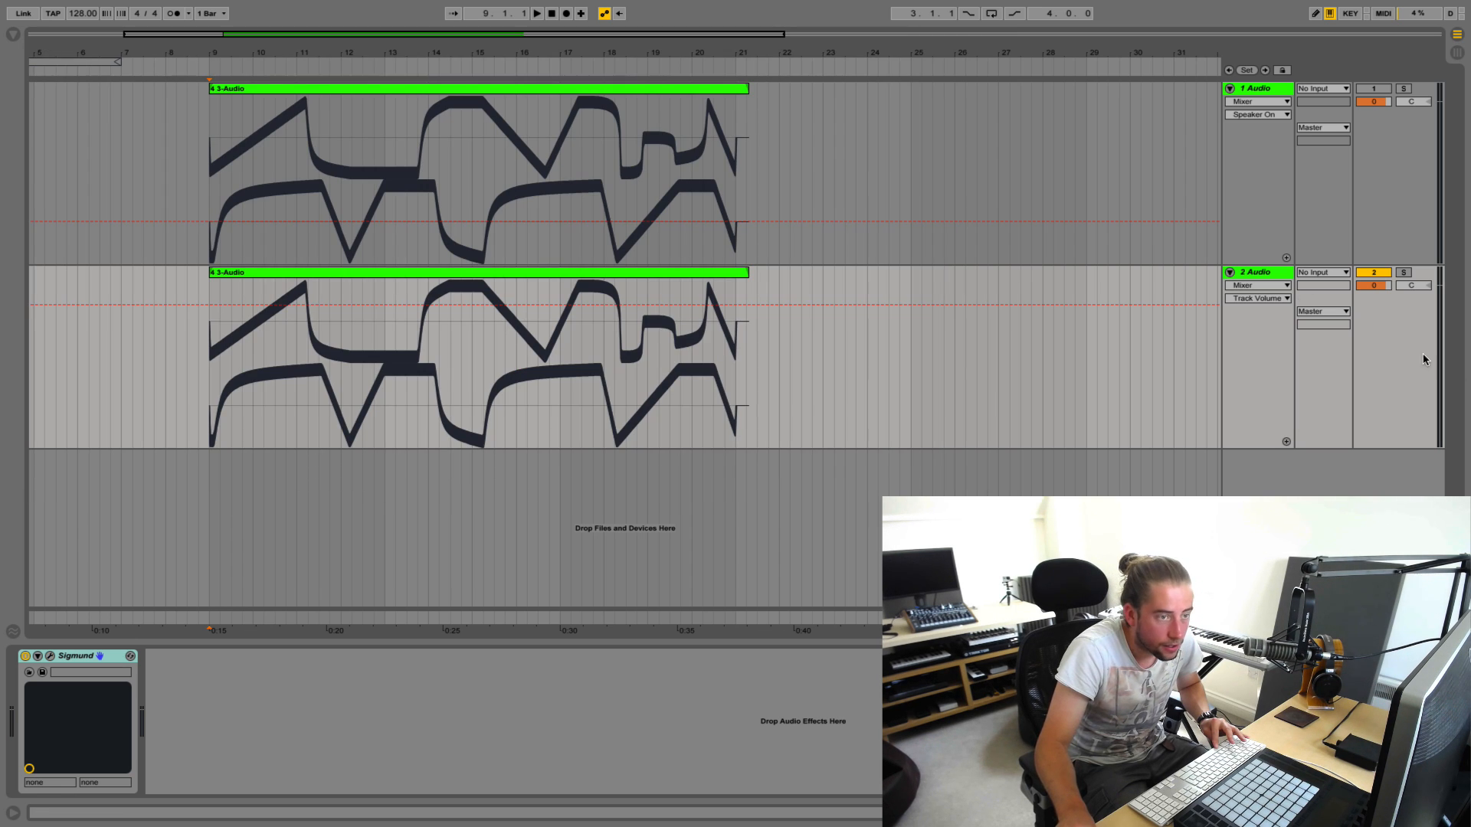
Freeze and flatten the second audio track with the Capitain Crunch delay to inspect its processed waveform
right_click(1276, 287)
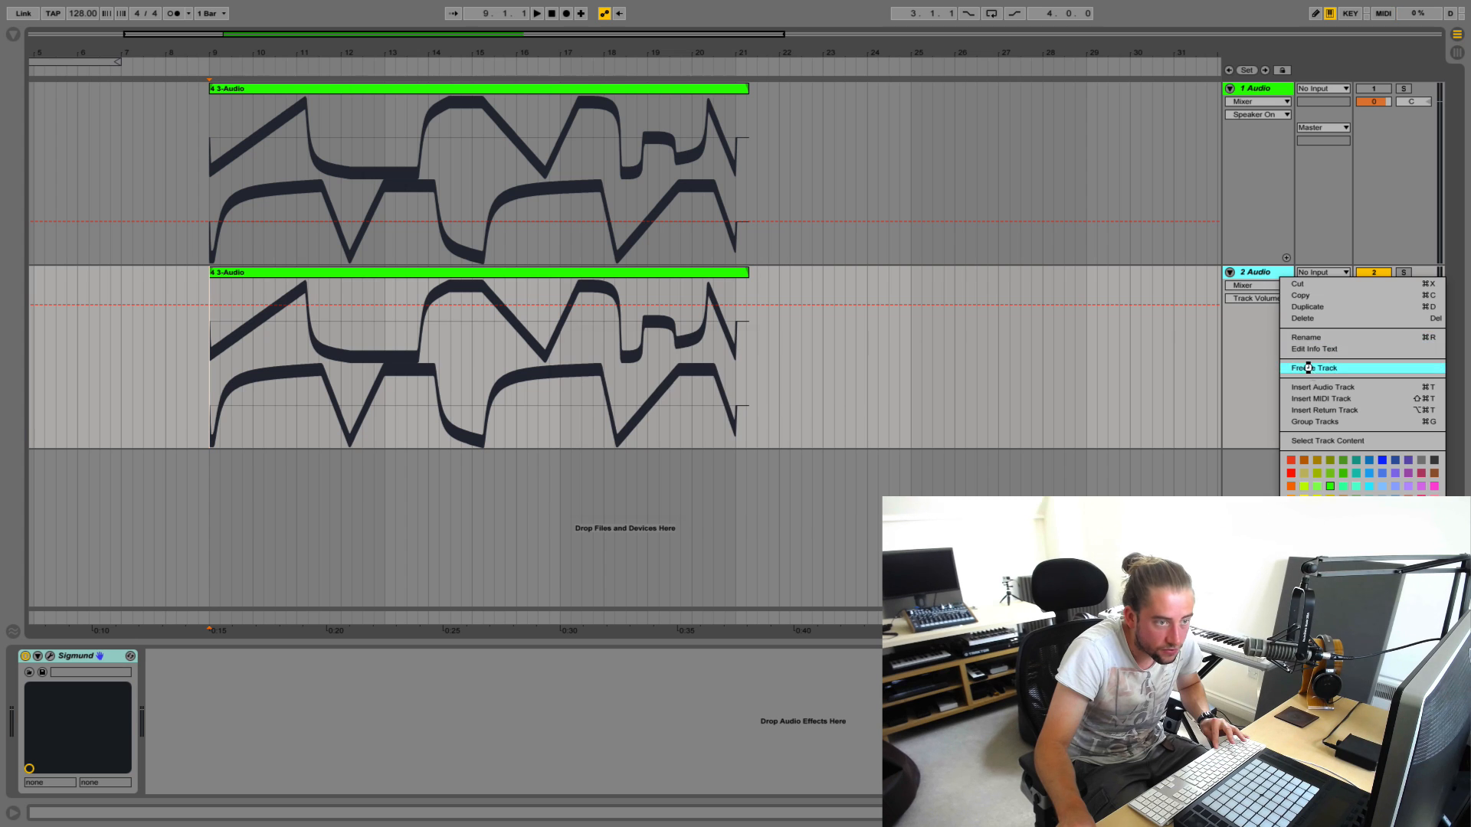
left_click(1304, 373)
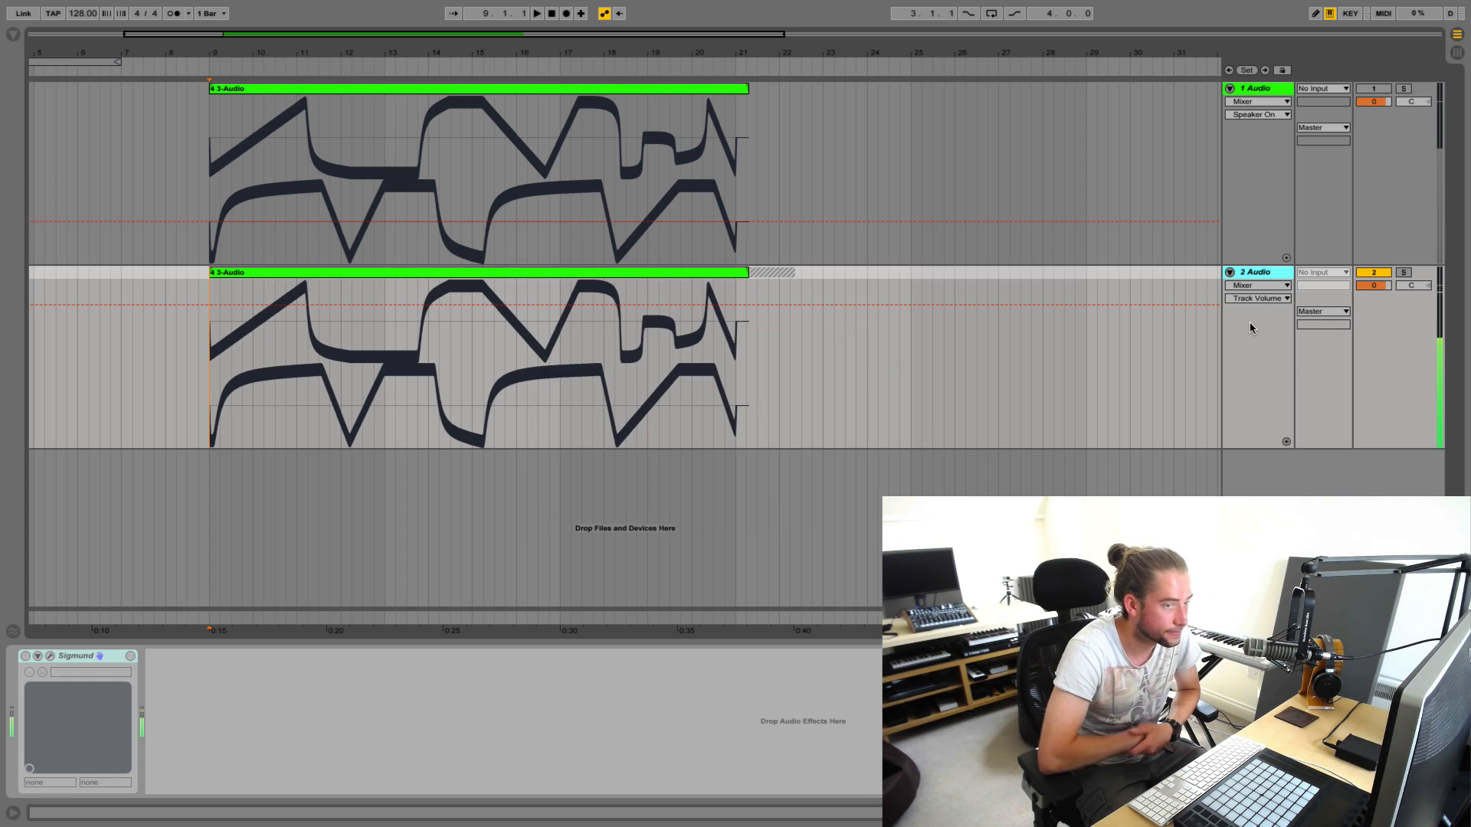
right_click(1247, 275)
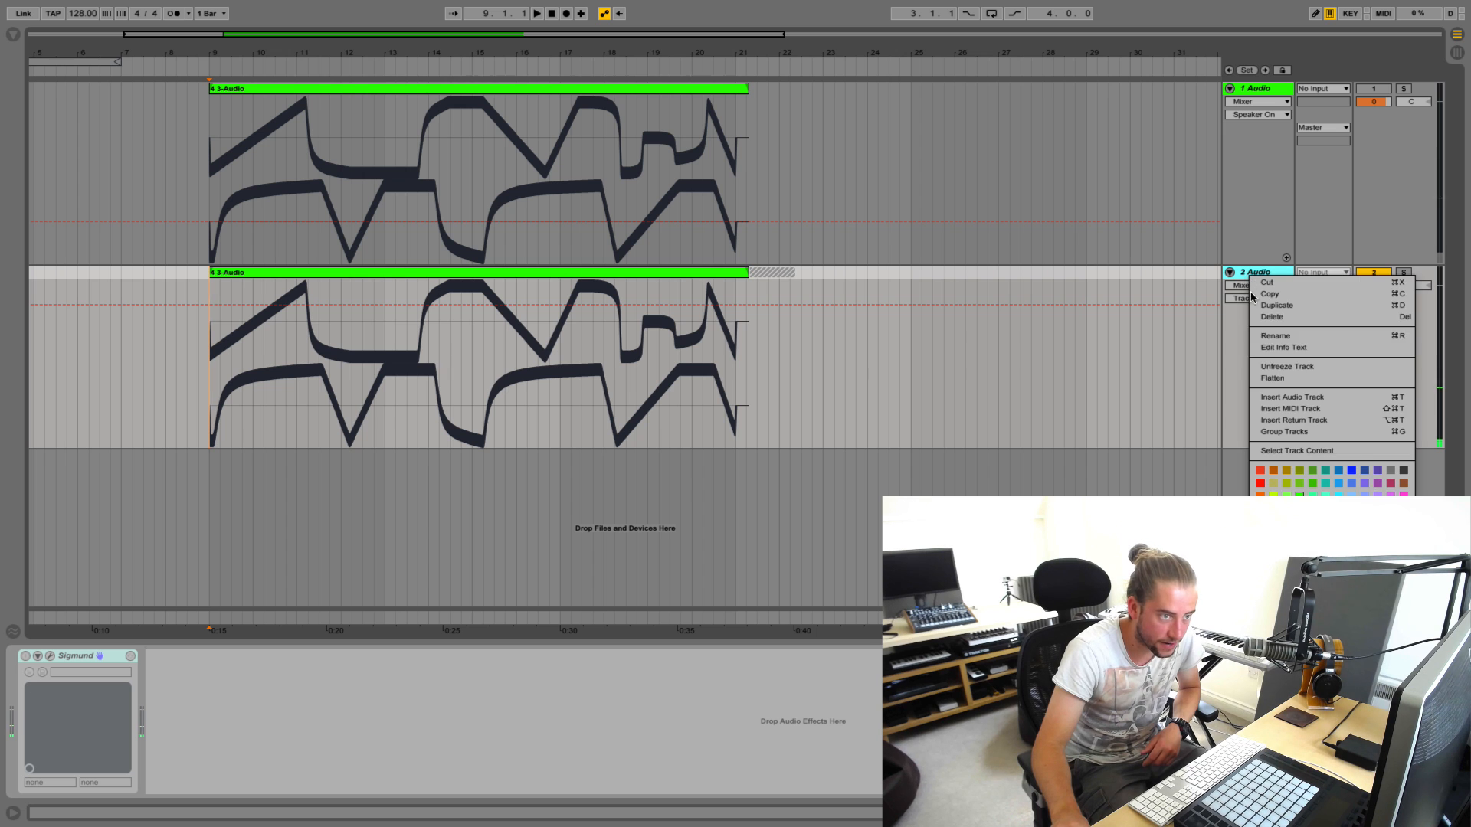
left_click(1265, 378)
left_click_drag(652, 55, 653, 99)
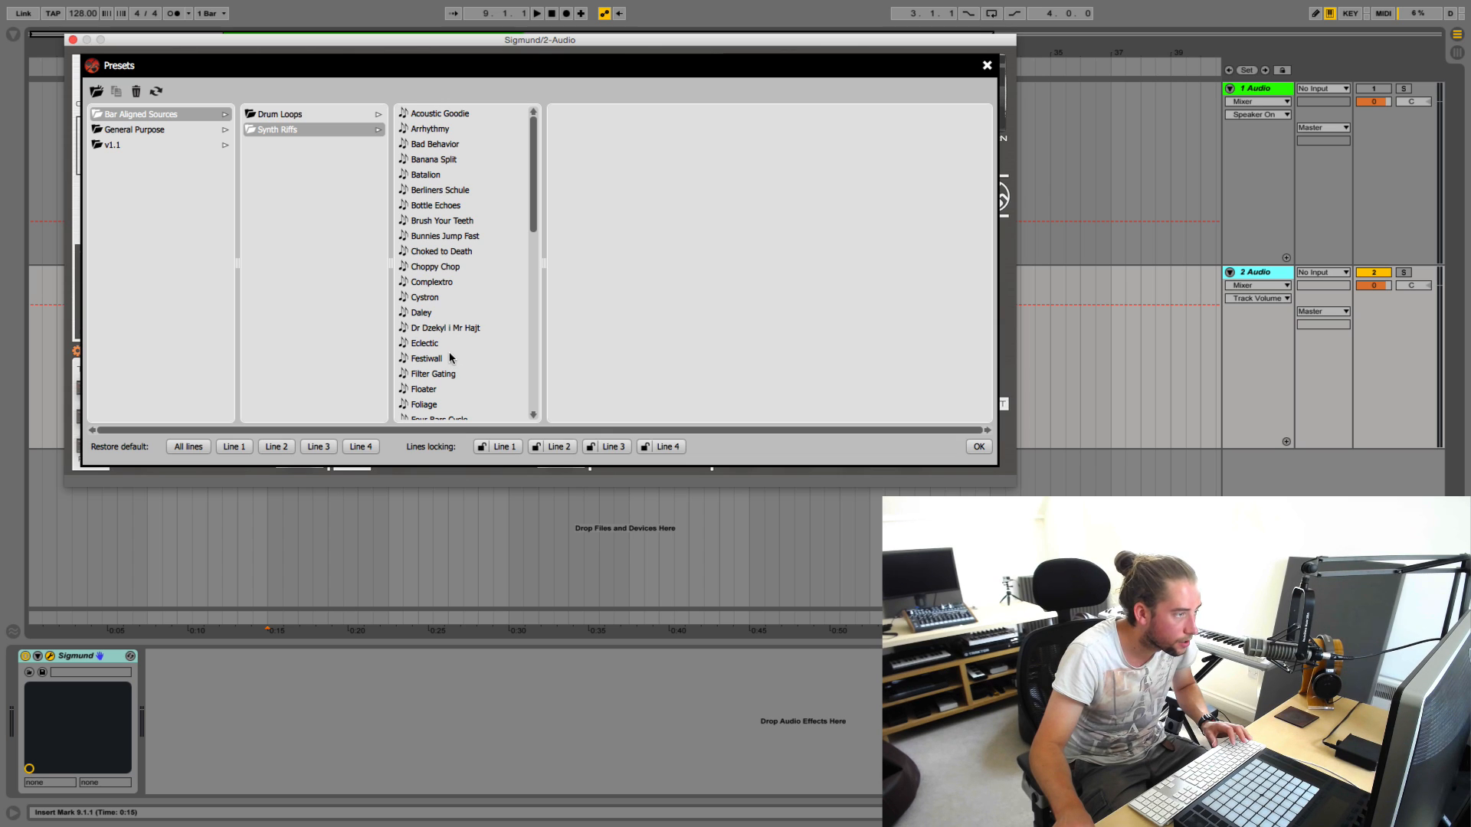
Load the Four Bars Cycle preset from Sigmund's Synth Riffs folder
scroll(451, 358, "down", 2)
left_click(459, 380)
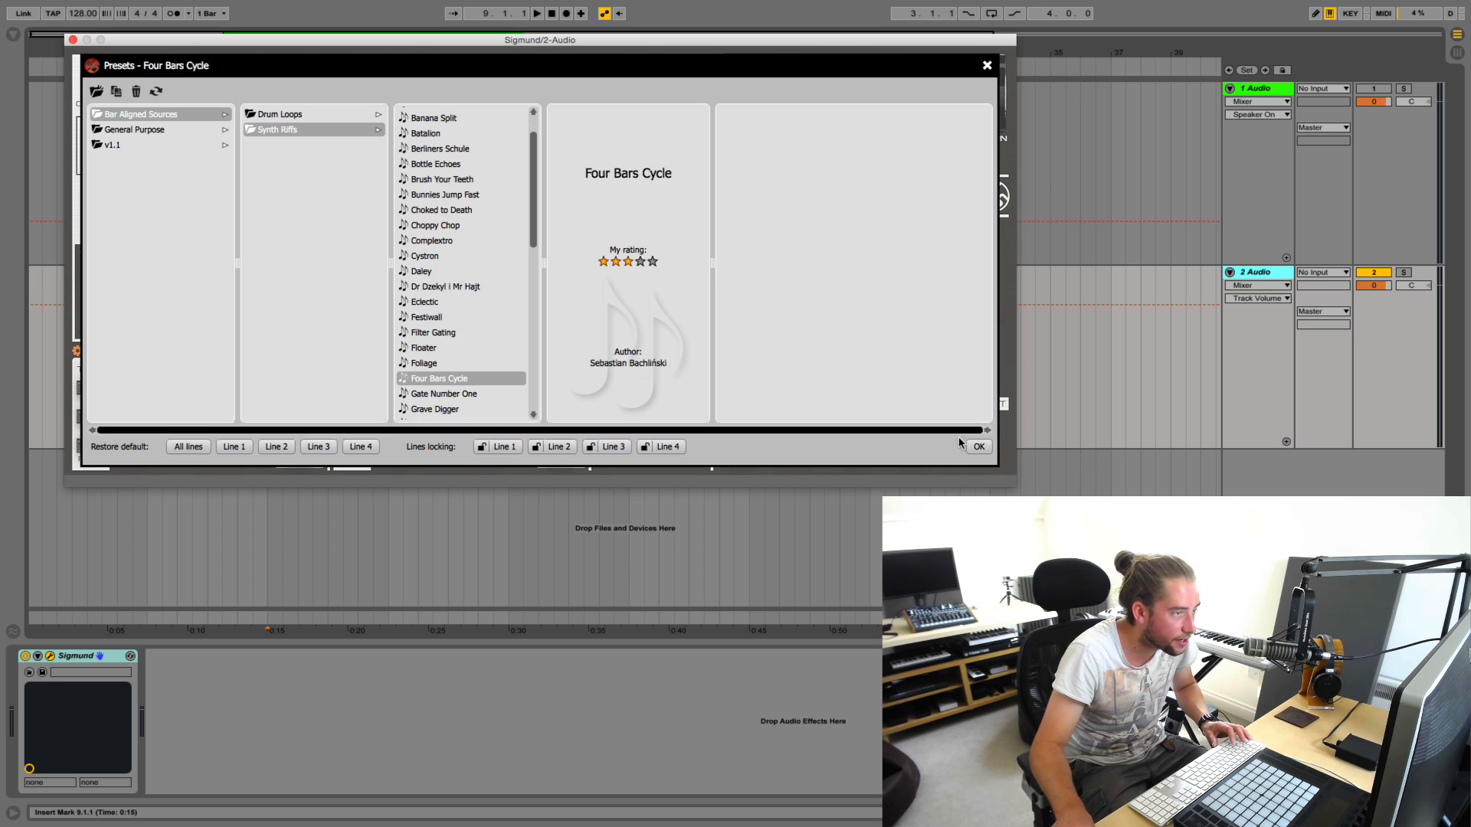
left_click(980, 447)
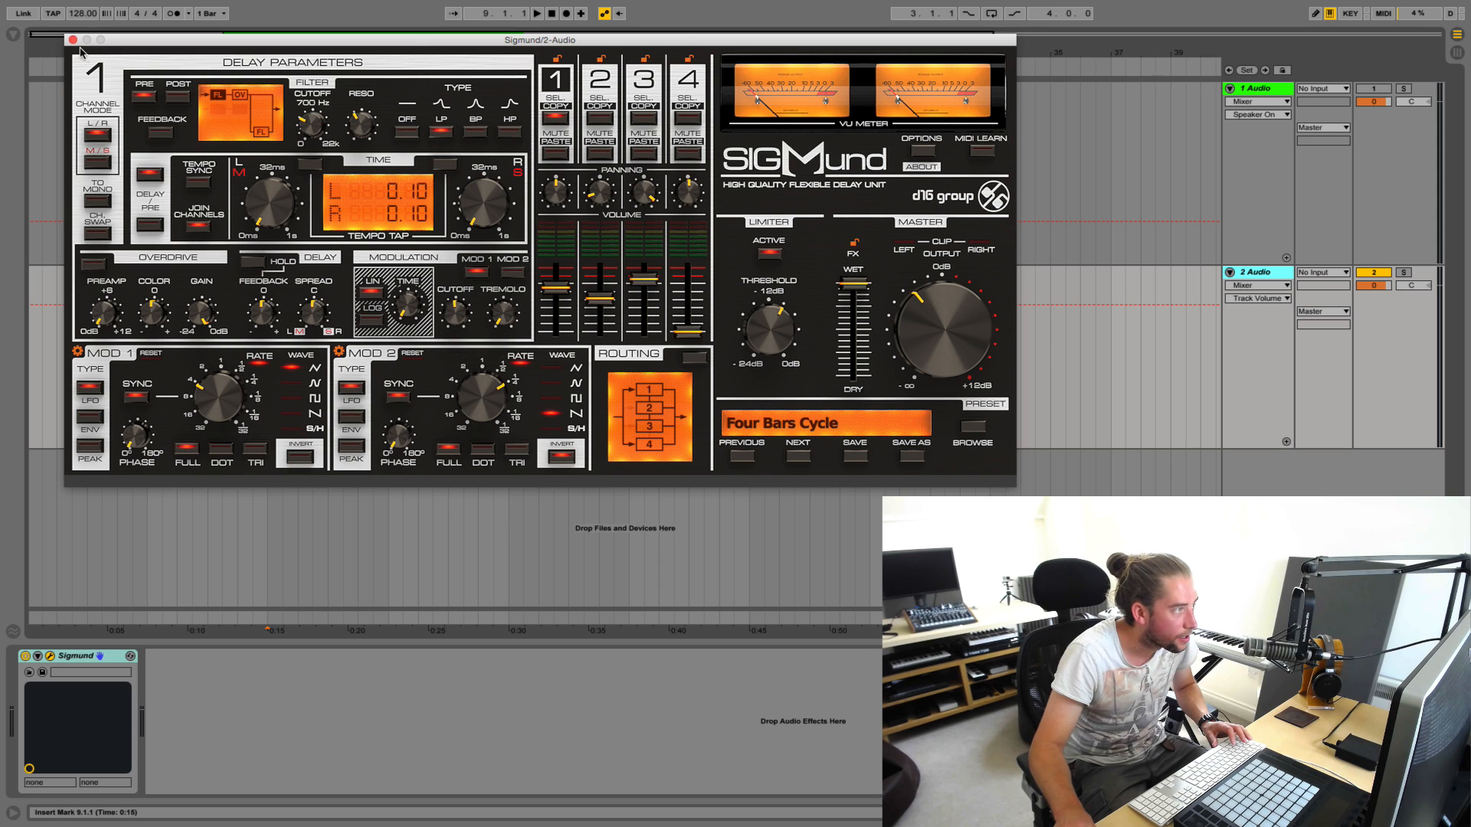
Freeze and flatten the second audio track with the Four Bars Cycle delay and compare its waveform with the original
right_click(1262, 281)
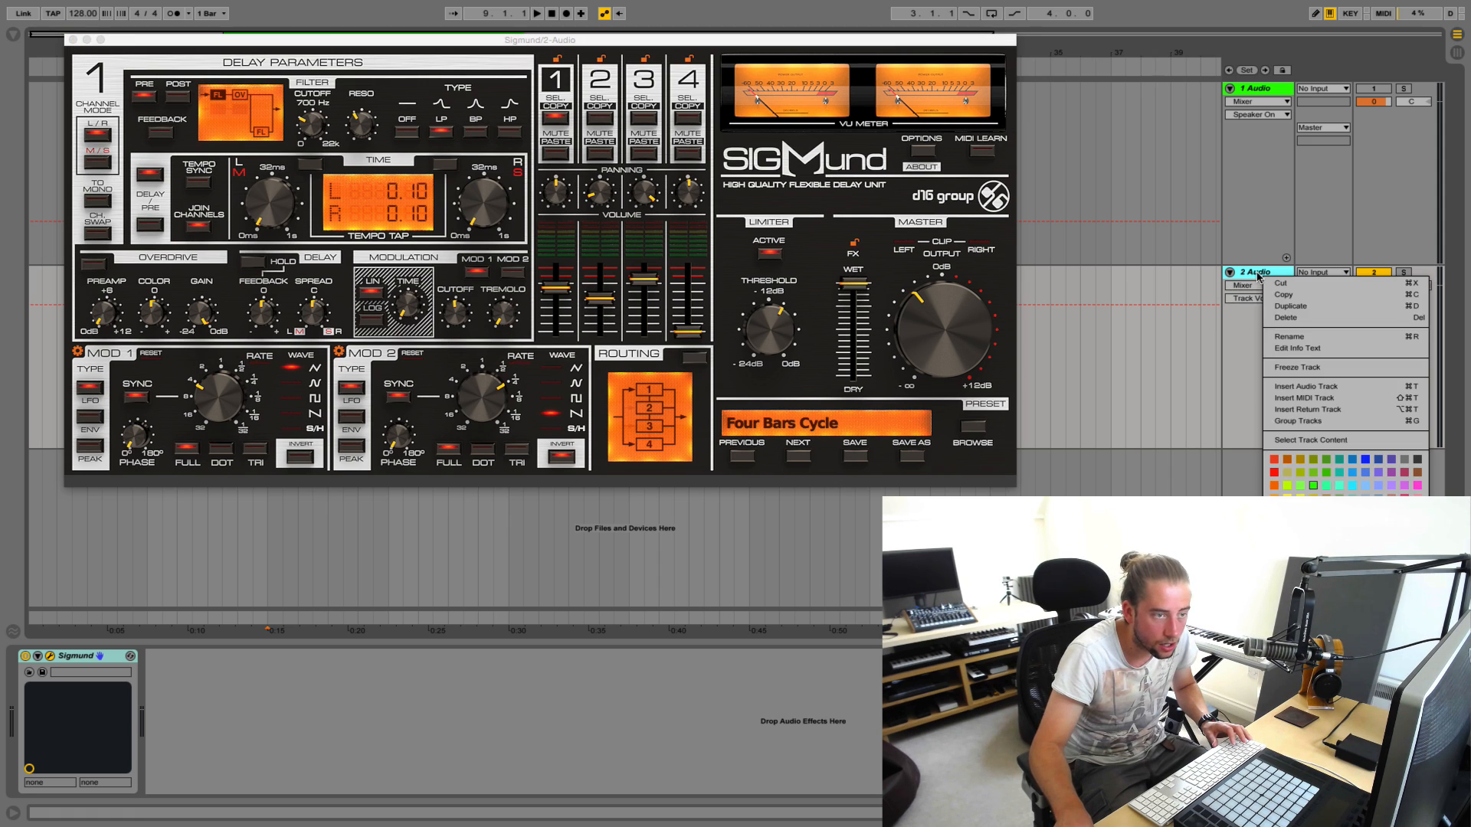
left_click(1269, 371)
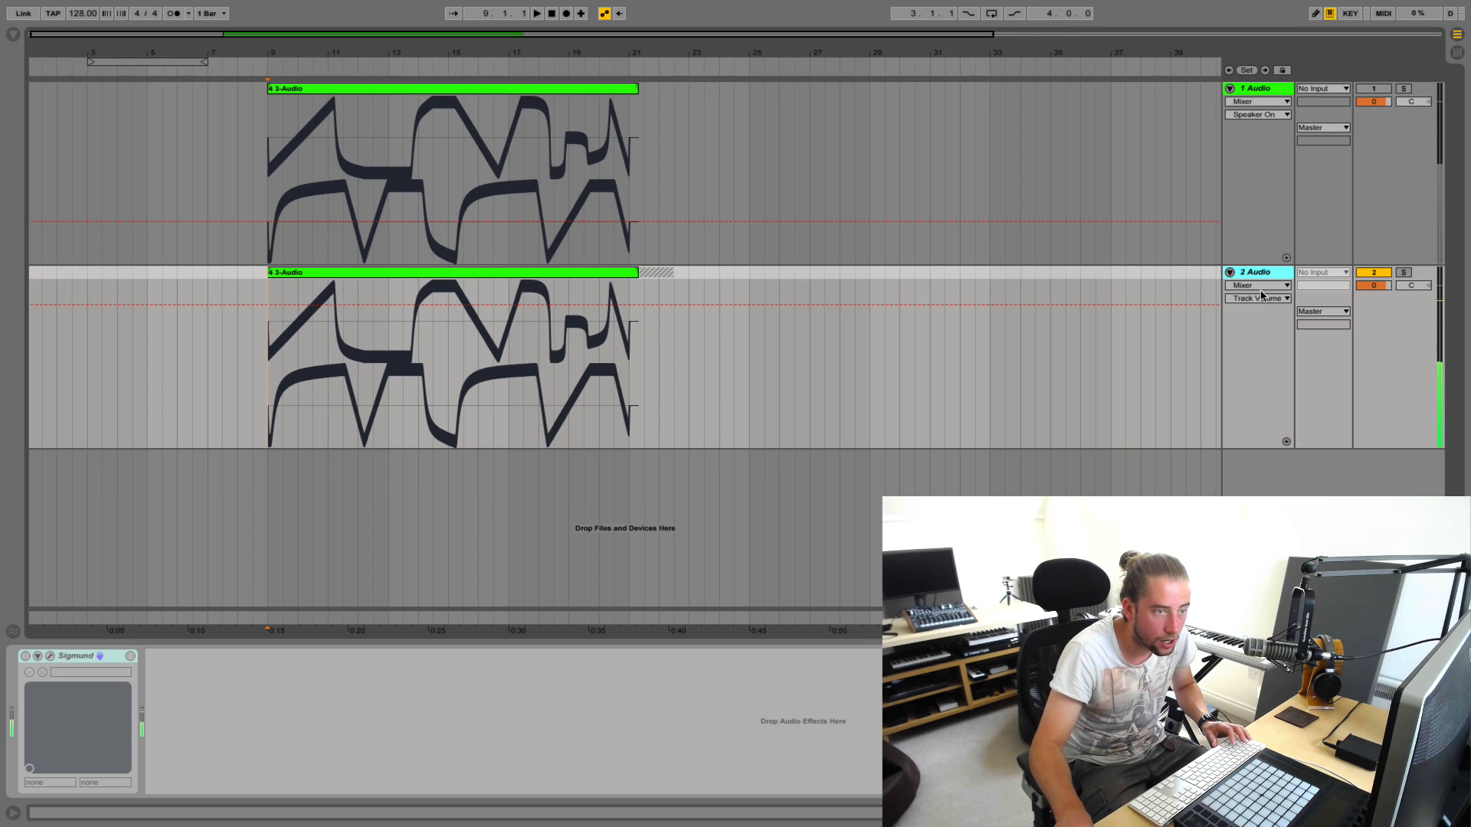
right_click(1250, 279)
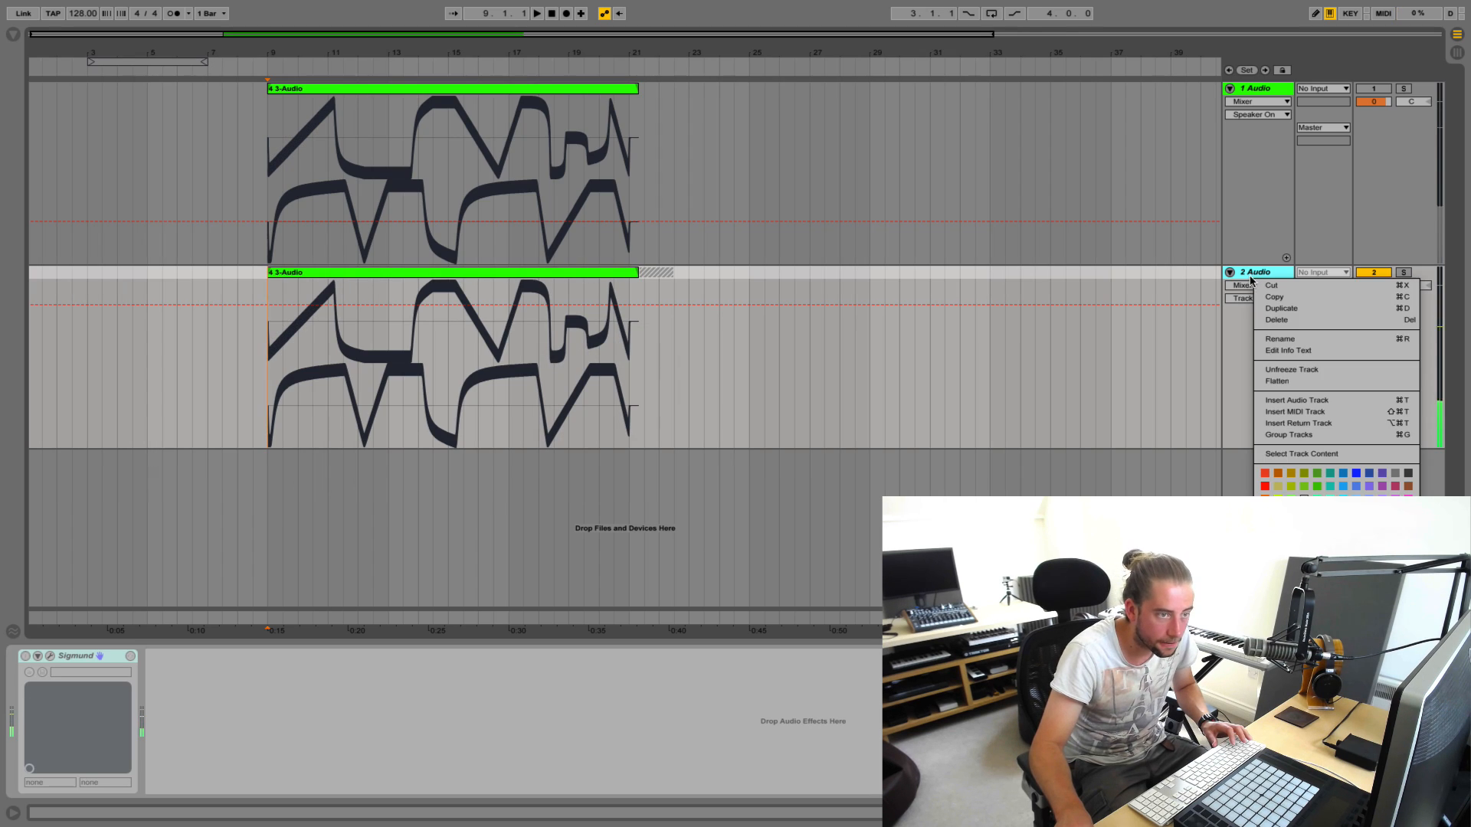
left_click(1271, 381)
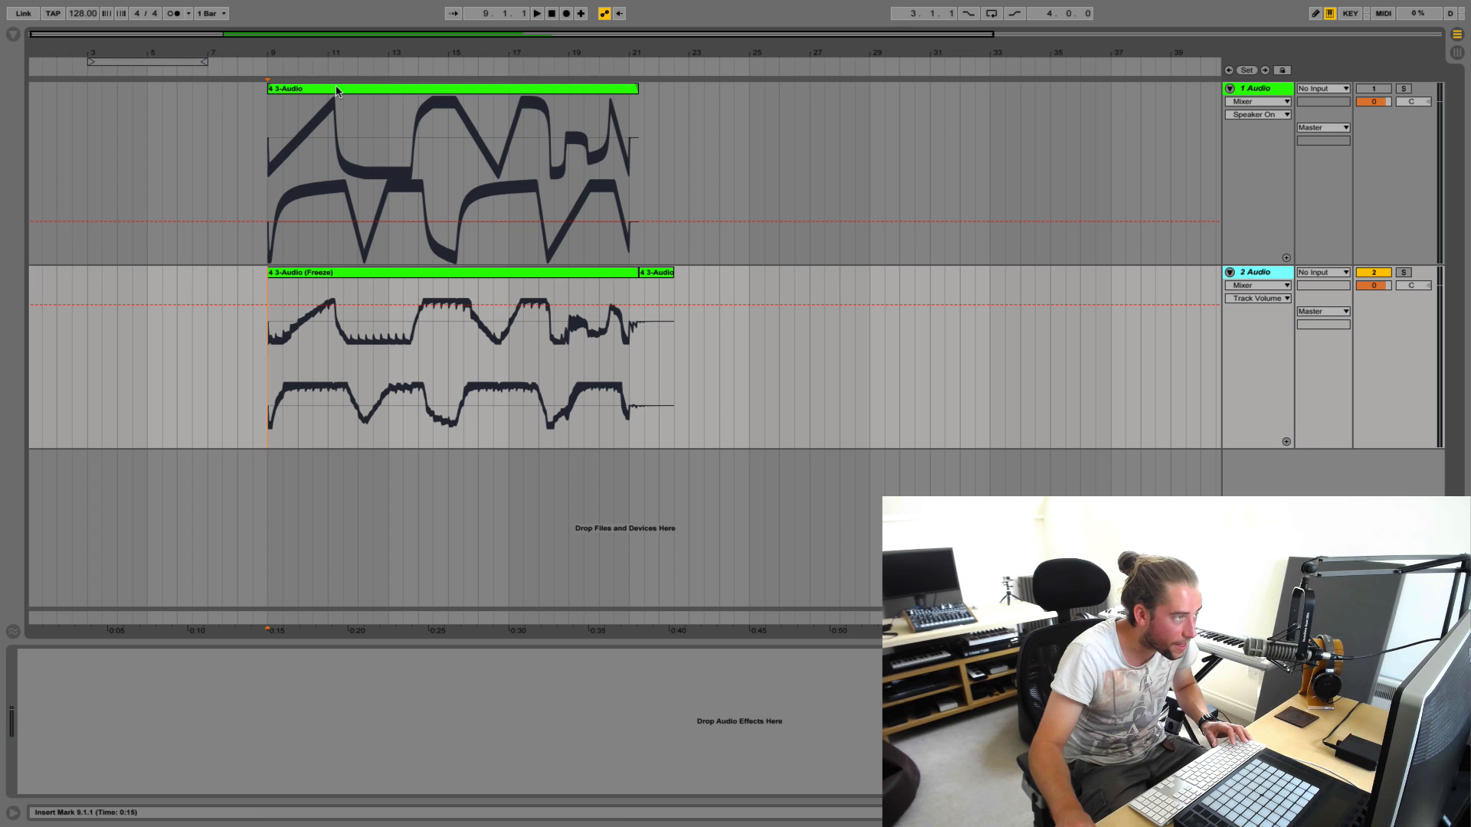
left_click_drag(341, 55, 239, 56)
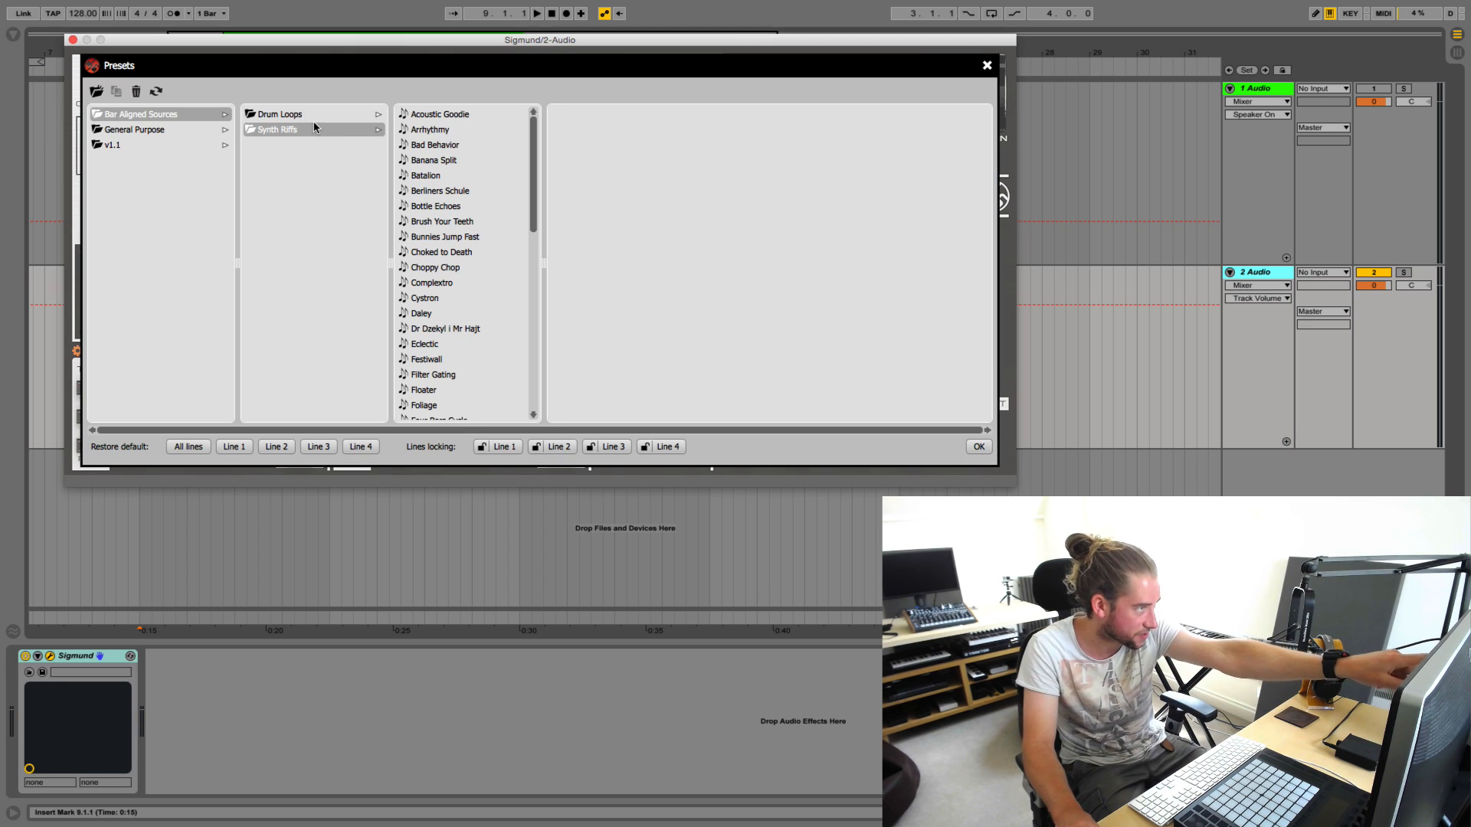
Load the Hourse preset from Sigmund's Bar Aligned Sources, Drum Loops folder and close the plug-in window
left_click(312, 119)
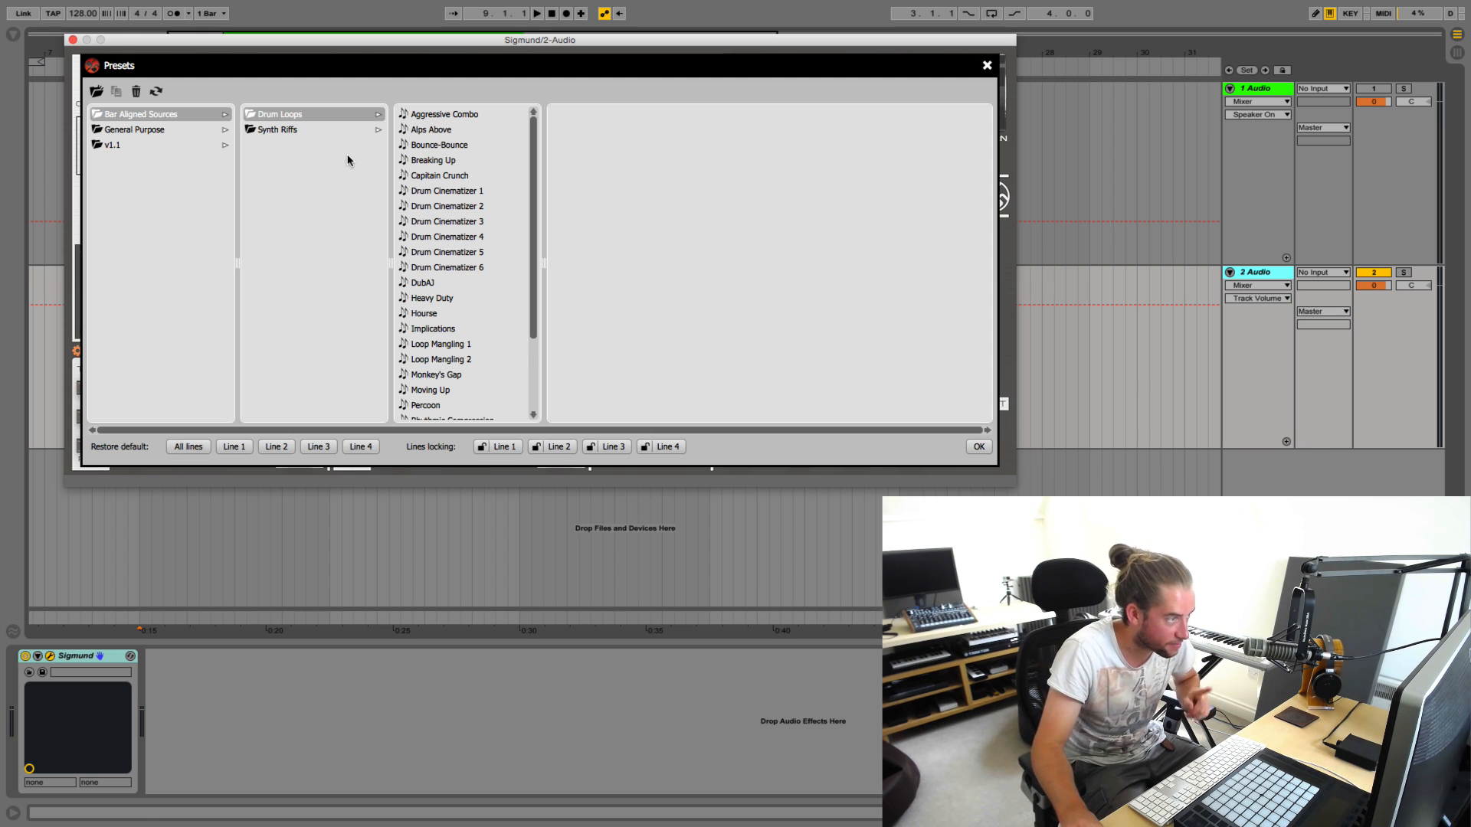
left_click(434, 315)
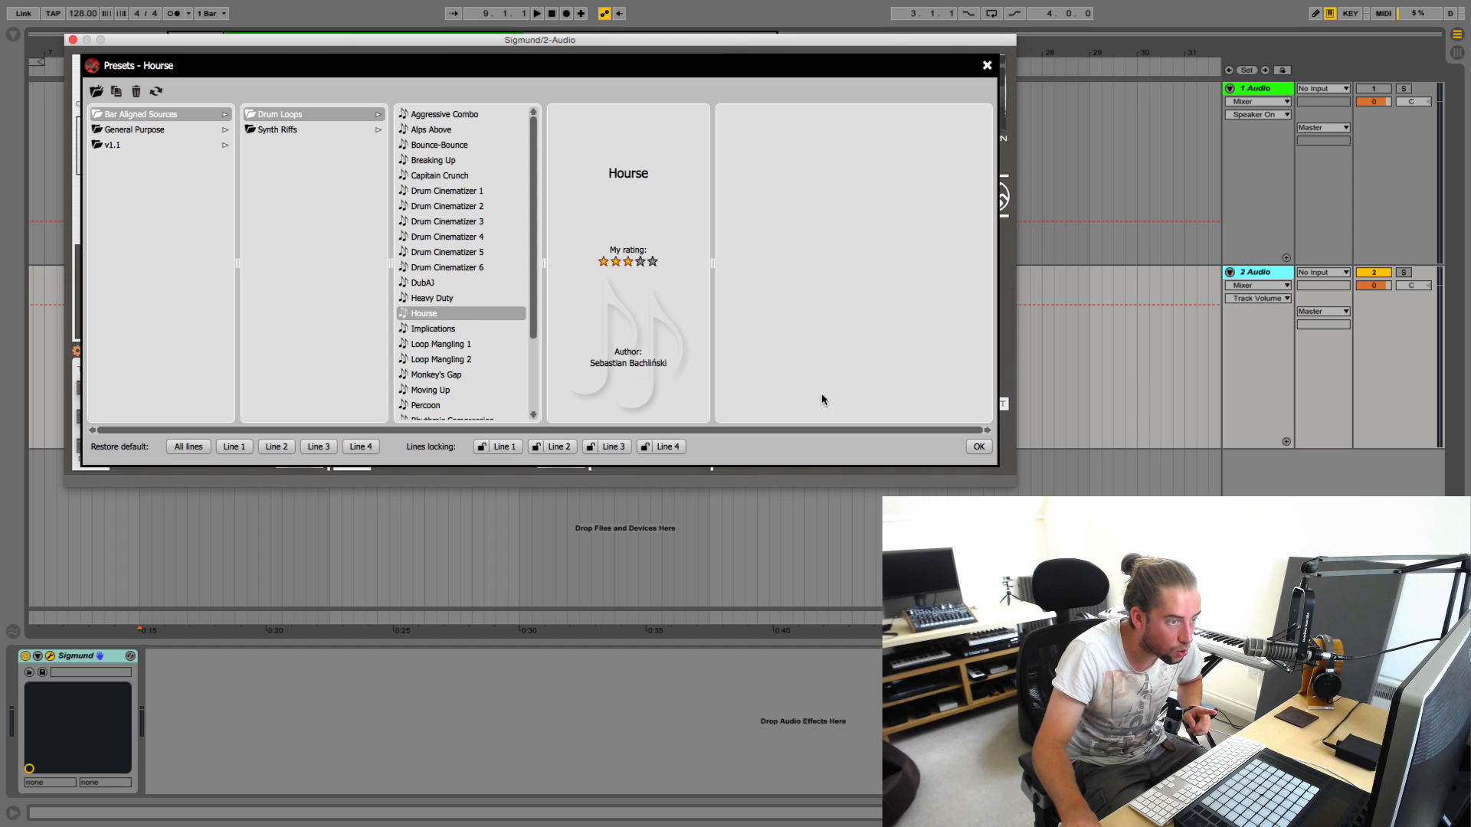
left_click(978, 447)
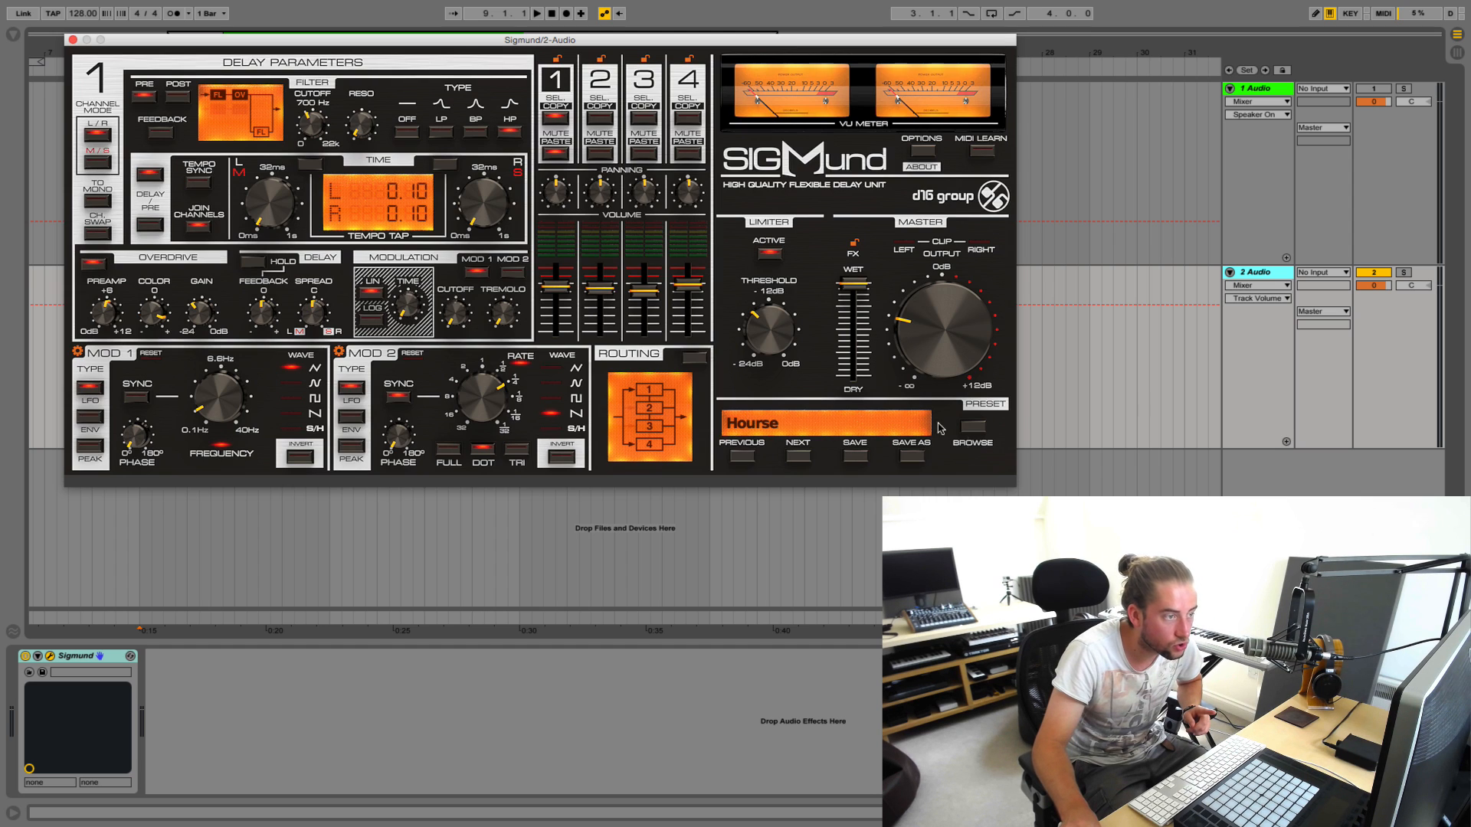
left_click(72, 39)
Freeze and flatten the second audio track with the Hourse delay
right_click(1250, 282)
left_click(1273, 374)
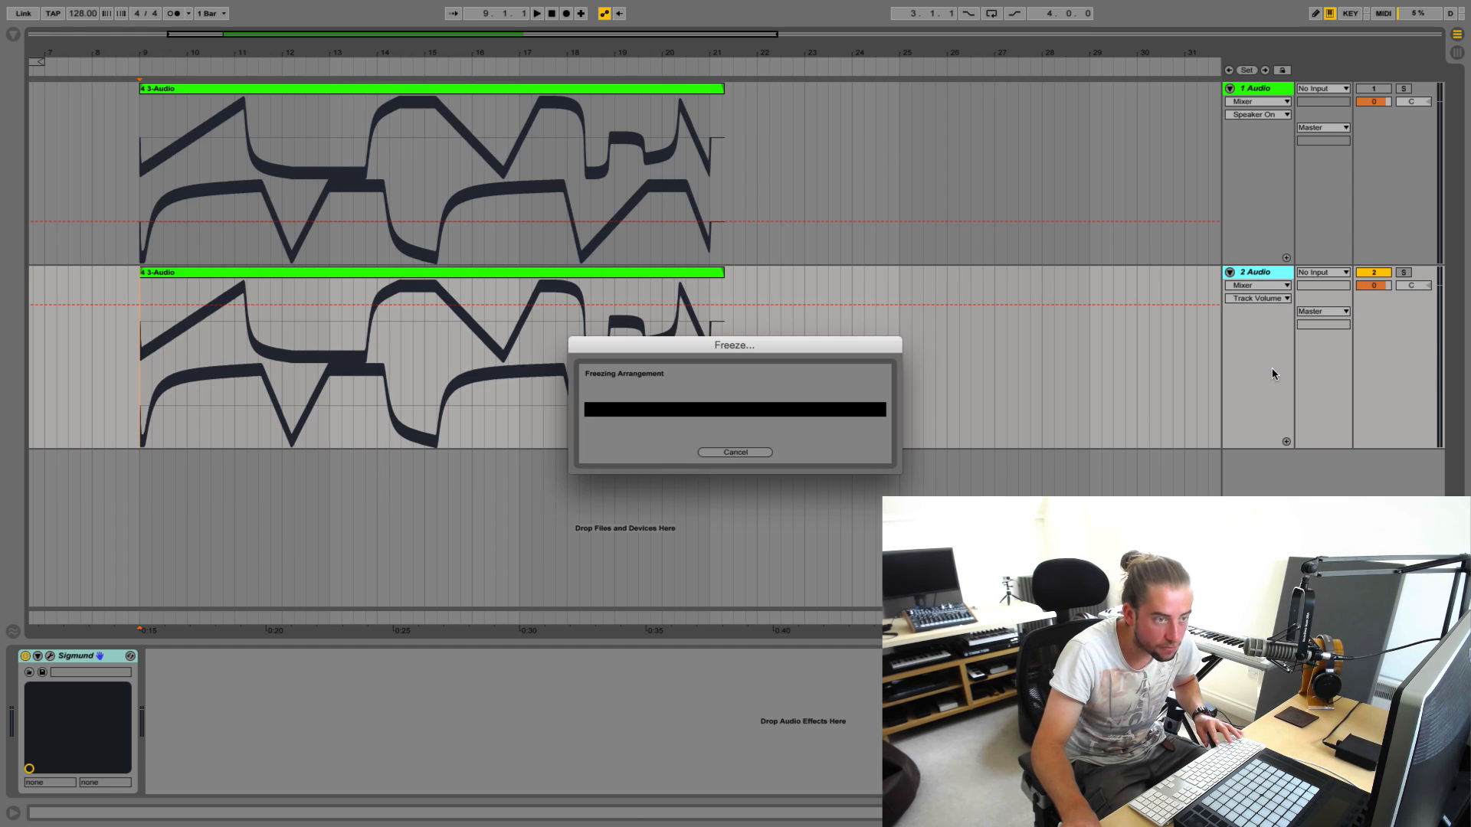
right_click(1260, 277)
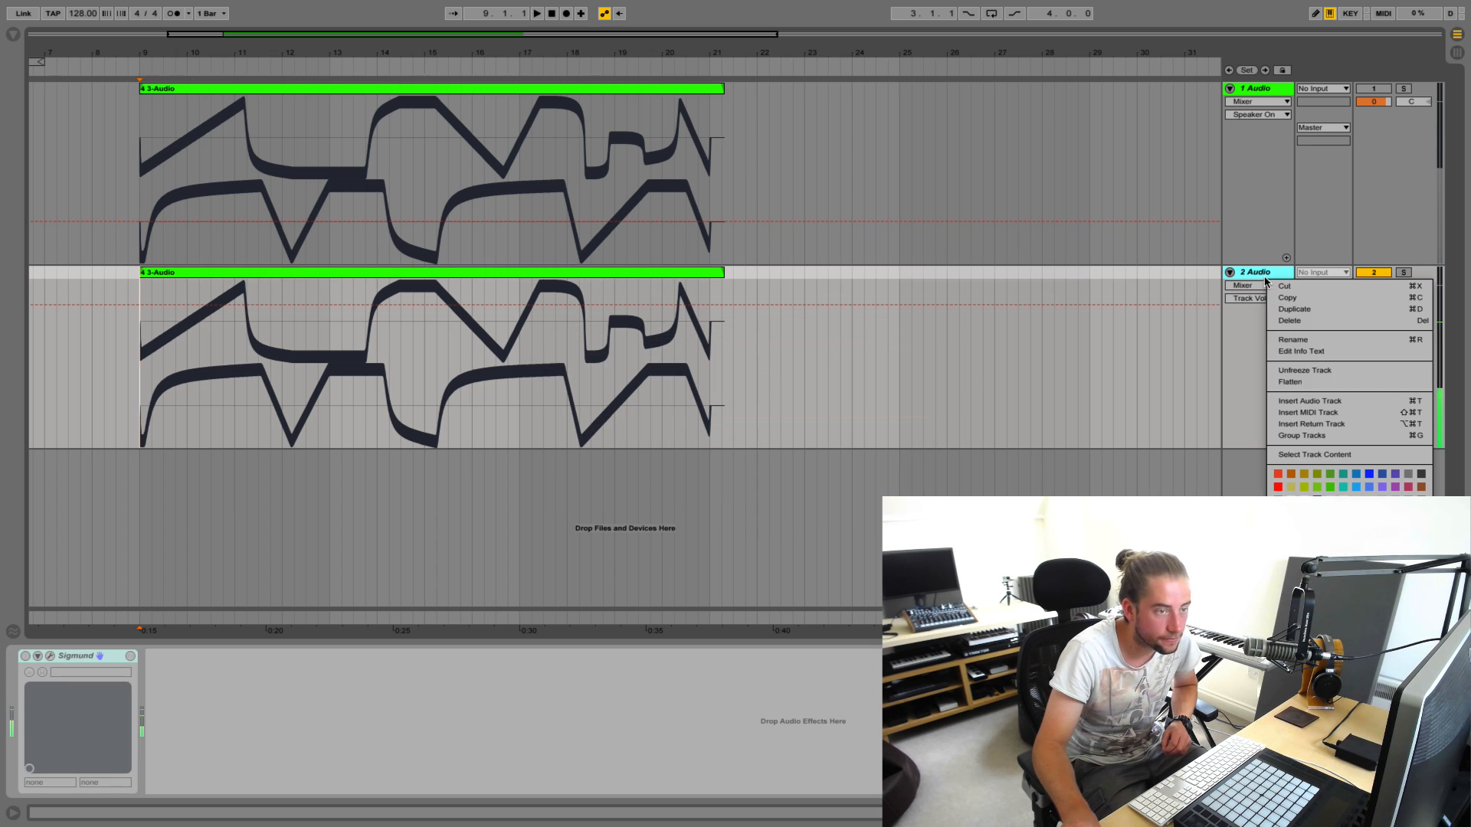
left_click(1284, 383)
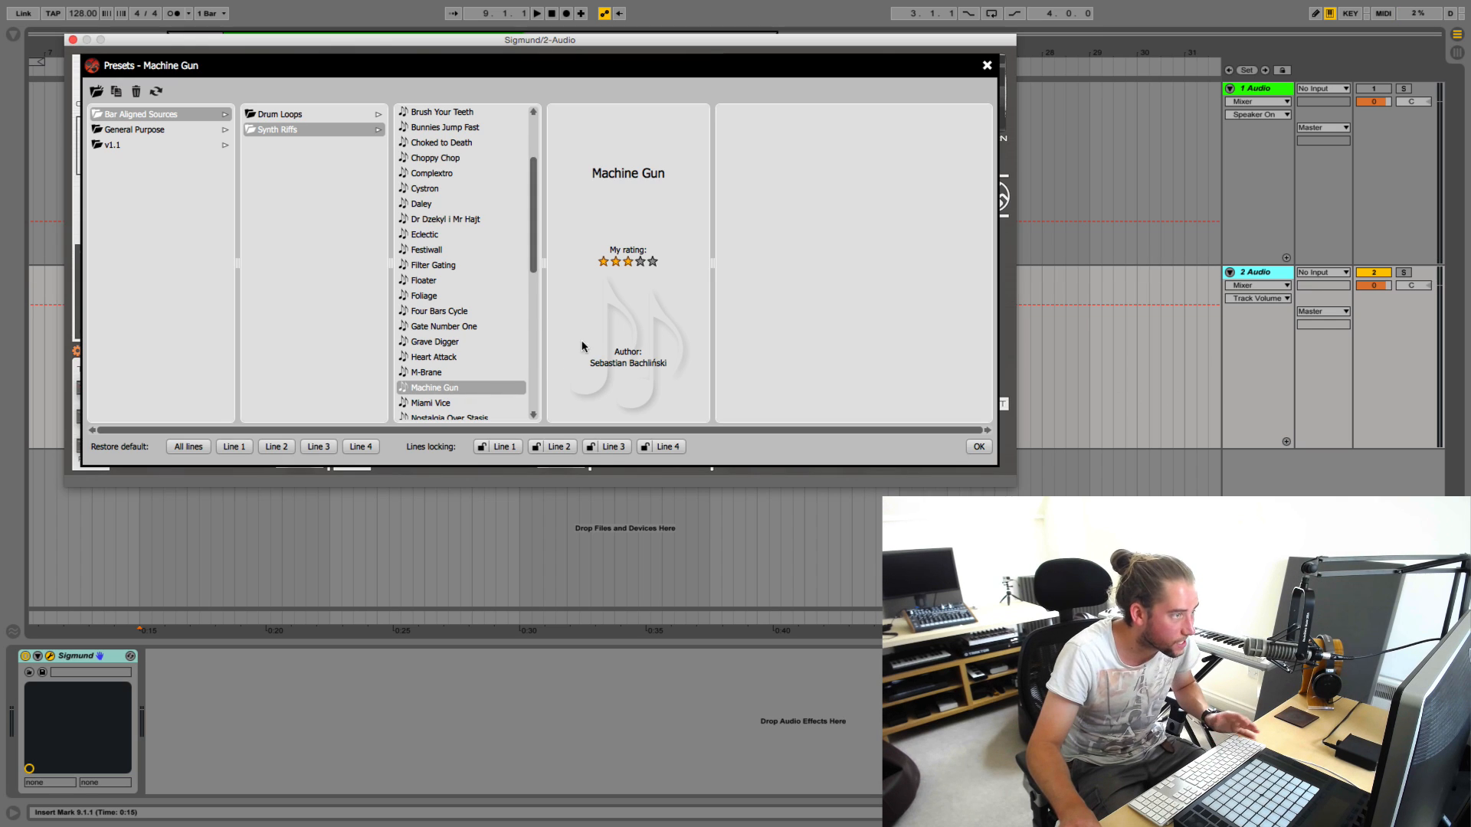
Load Sigmund's Filter Gating preset from the Synth Riffs folder, and freeze and flatten the second audio track with it
left_click(435, 265)
left_click(979, 447)
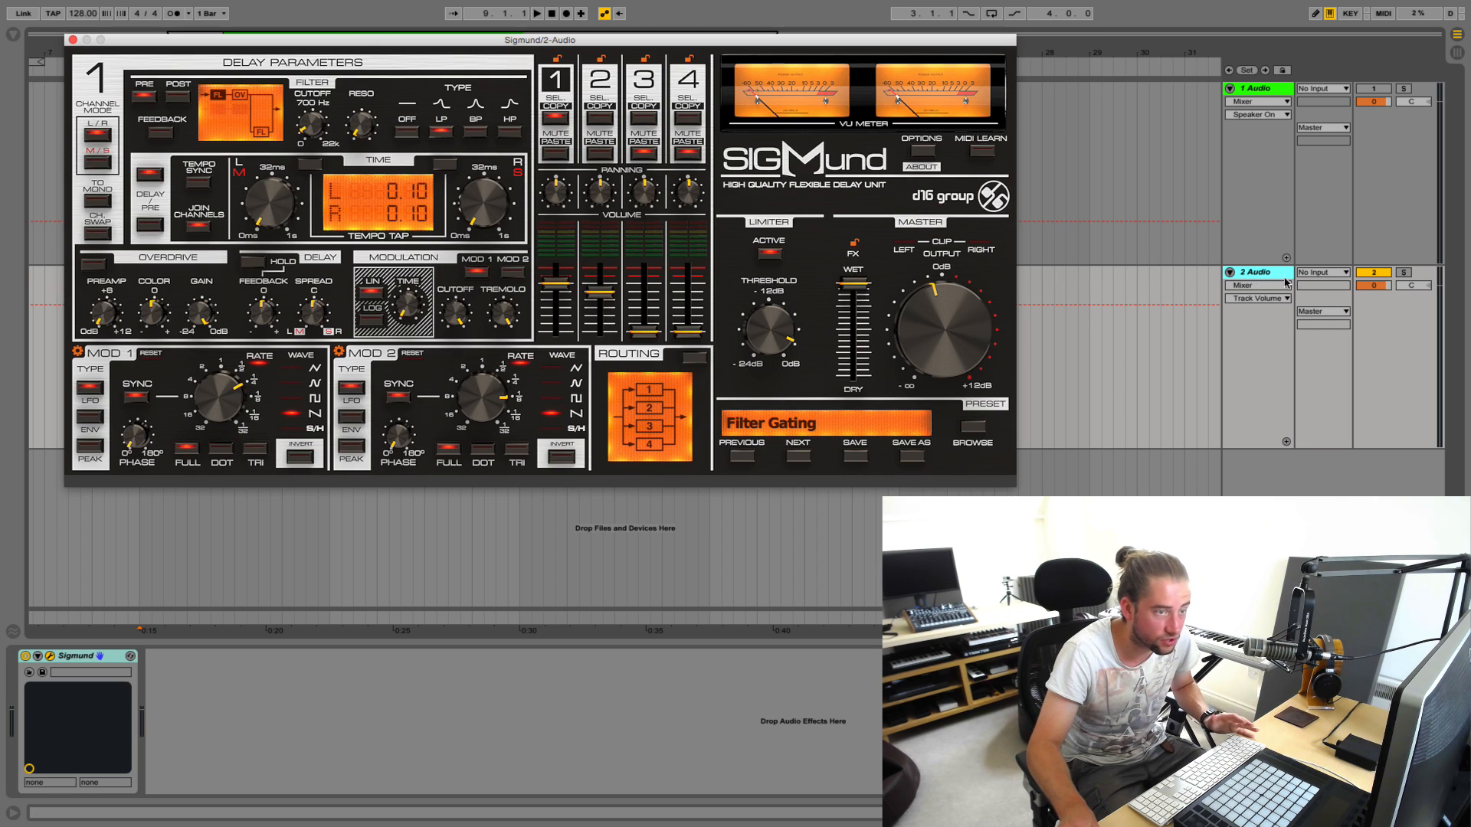
right_click(1263, 282)
left_click(1290, 367)
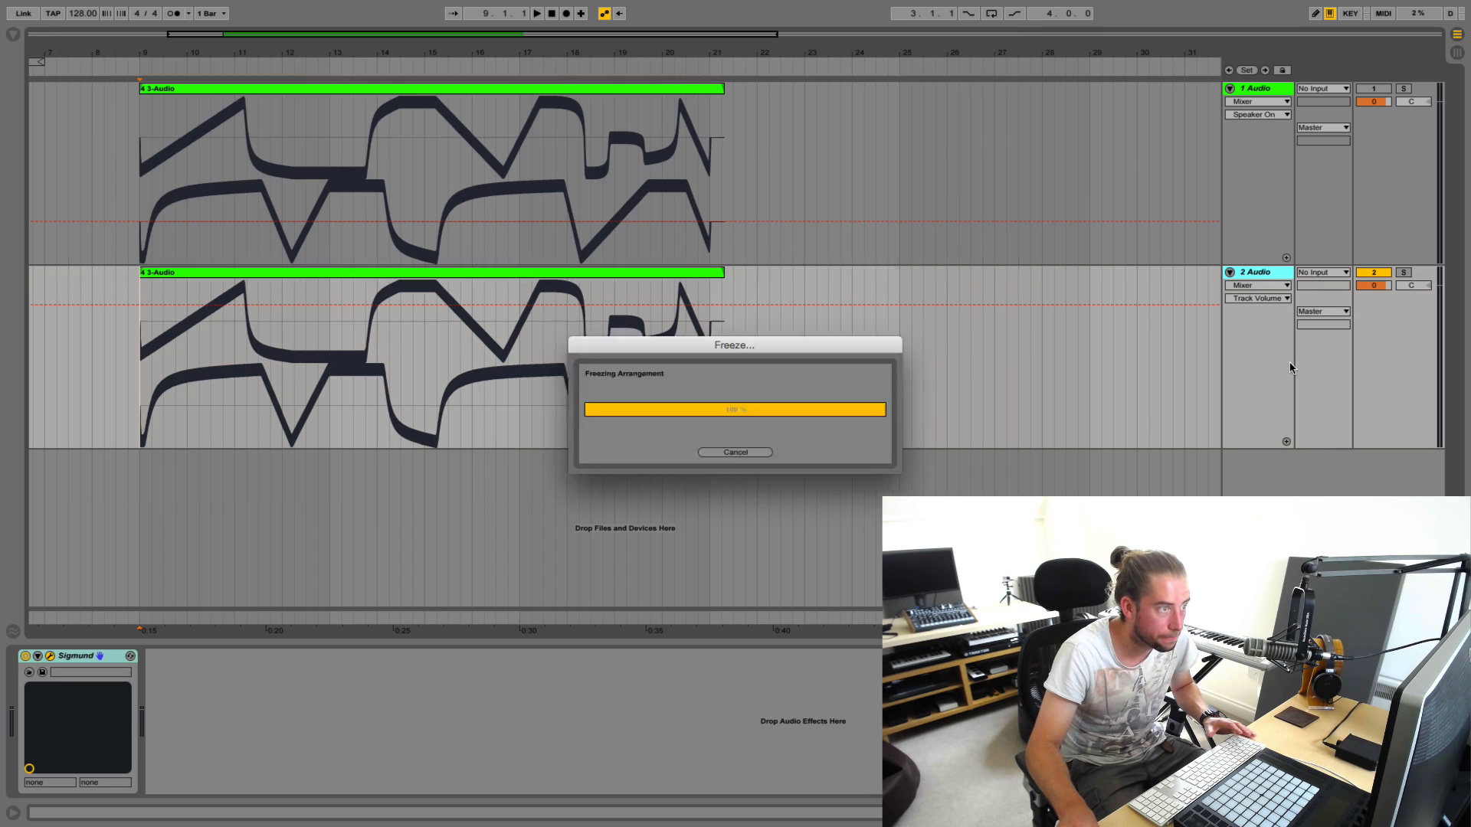
right_click(1264, 274)
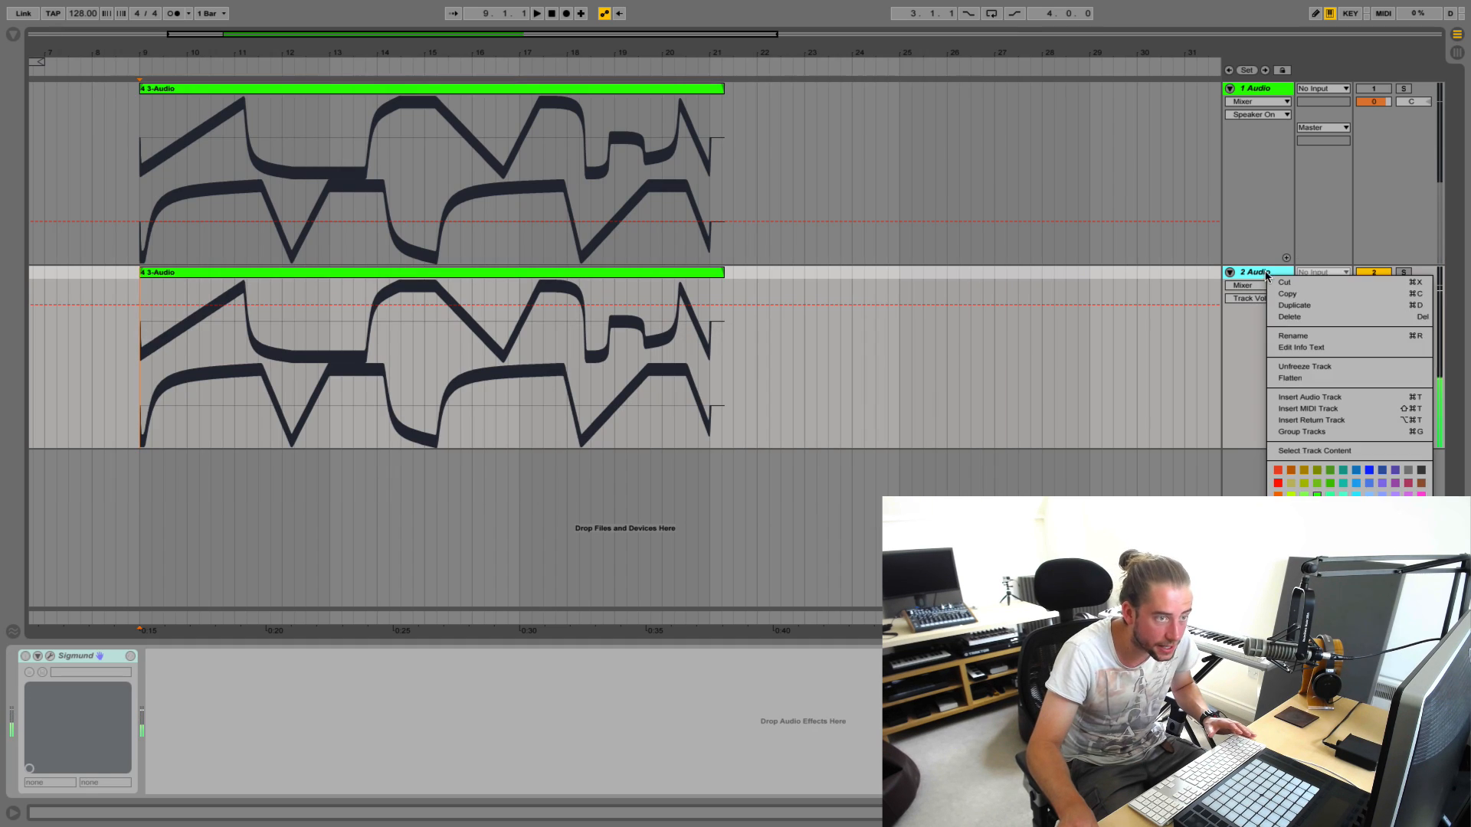
left_click(1284, 379)
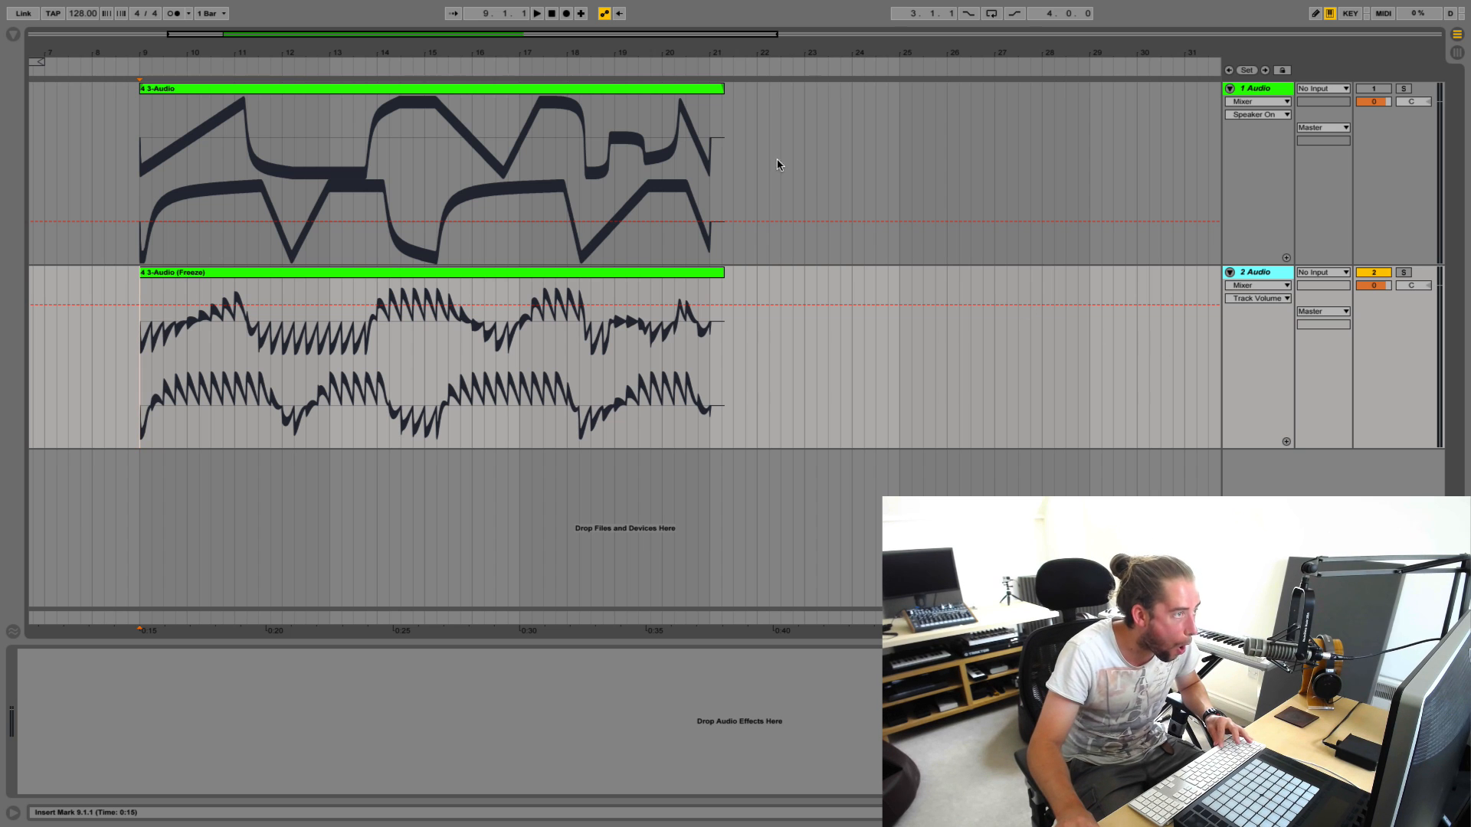
mouse_move(567, 55)
left_mouse_down()
mouse_move(567, 70)
mouse_move(535, 68)
mouse_move(550, 55)
left_mouse_up()
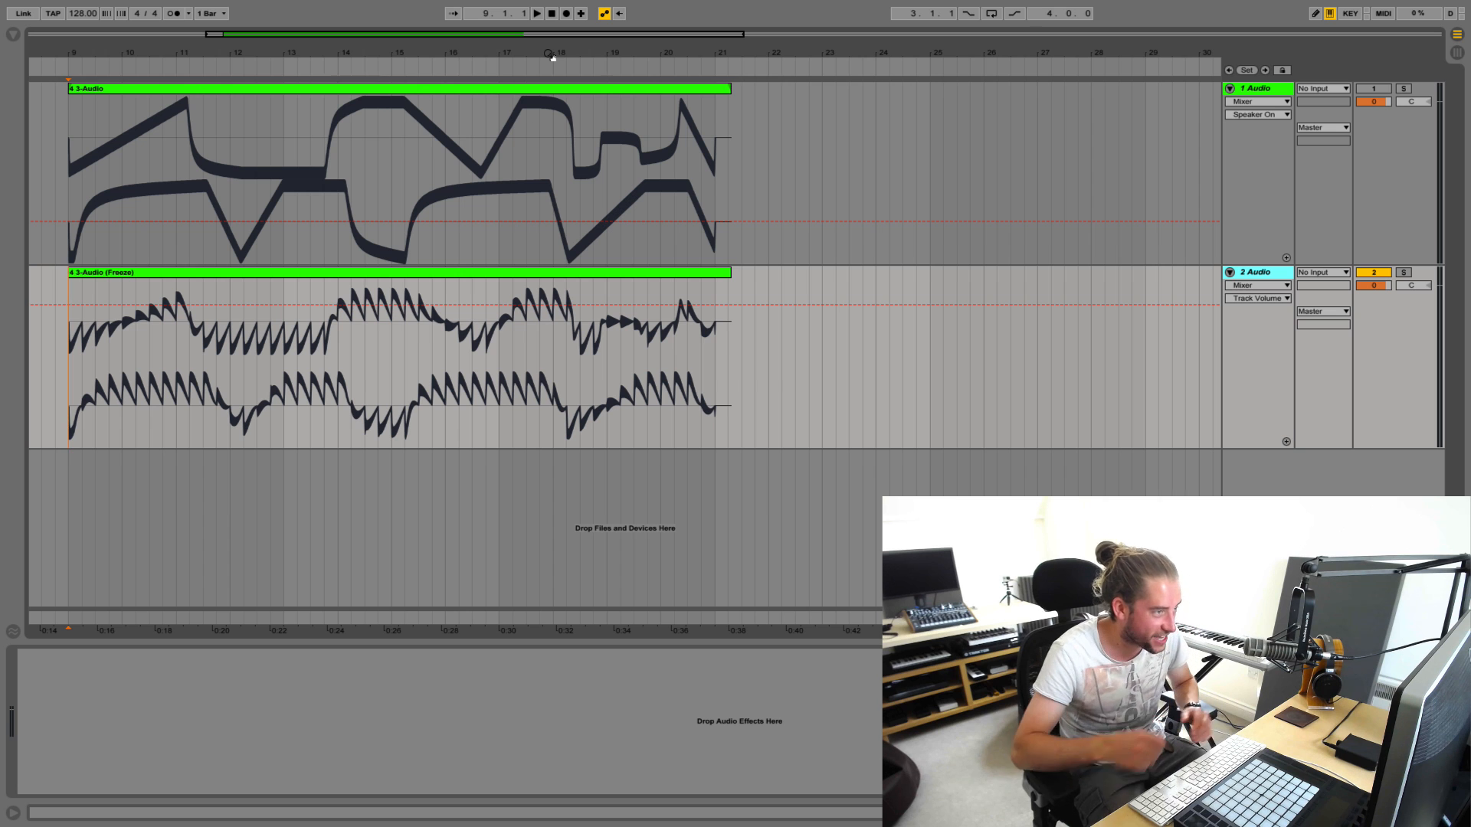
left_click_drag(454, 57, 394, 50)
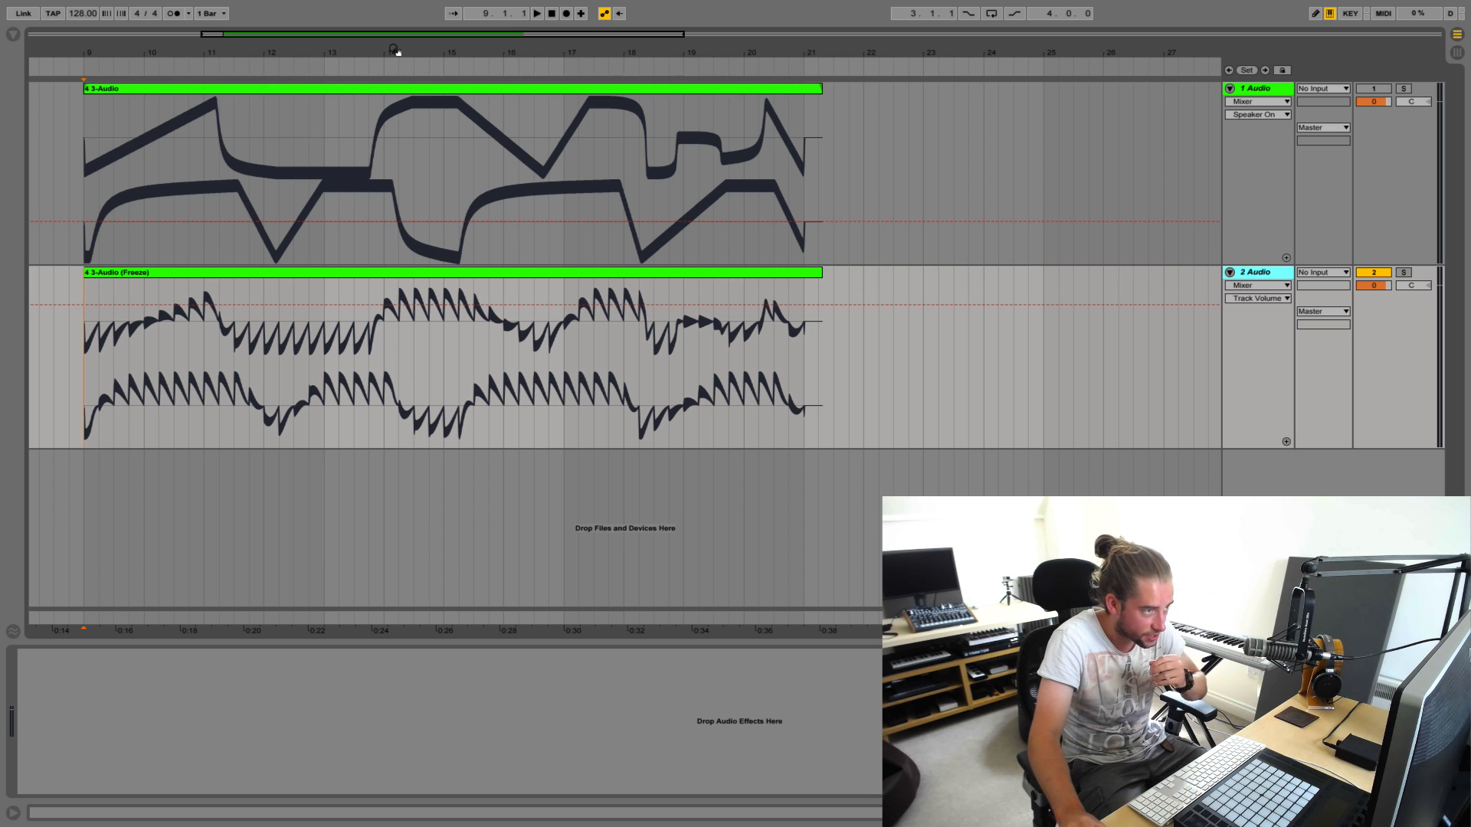
left_click_drag(481, 51, 425, 50)
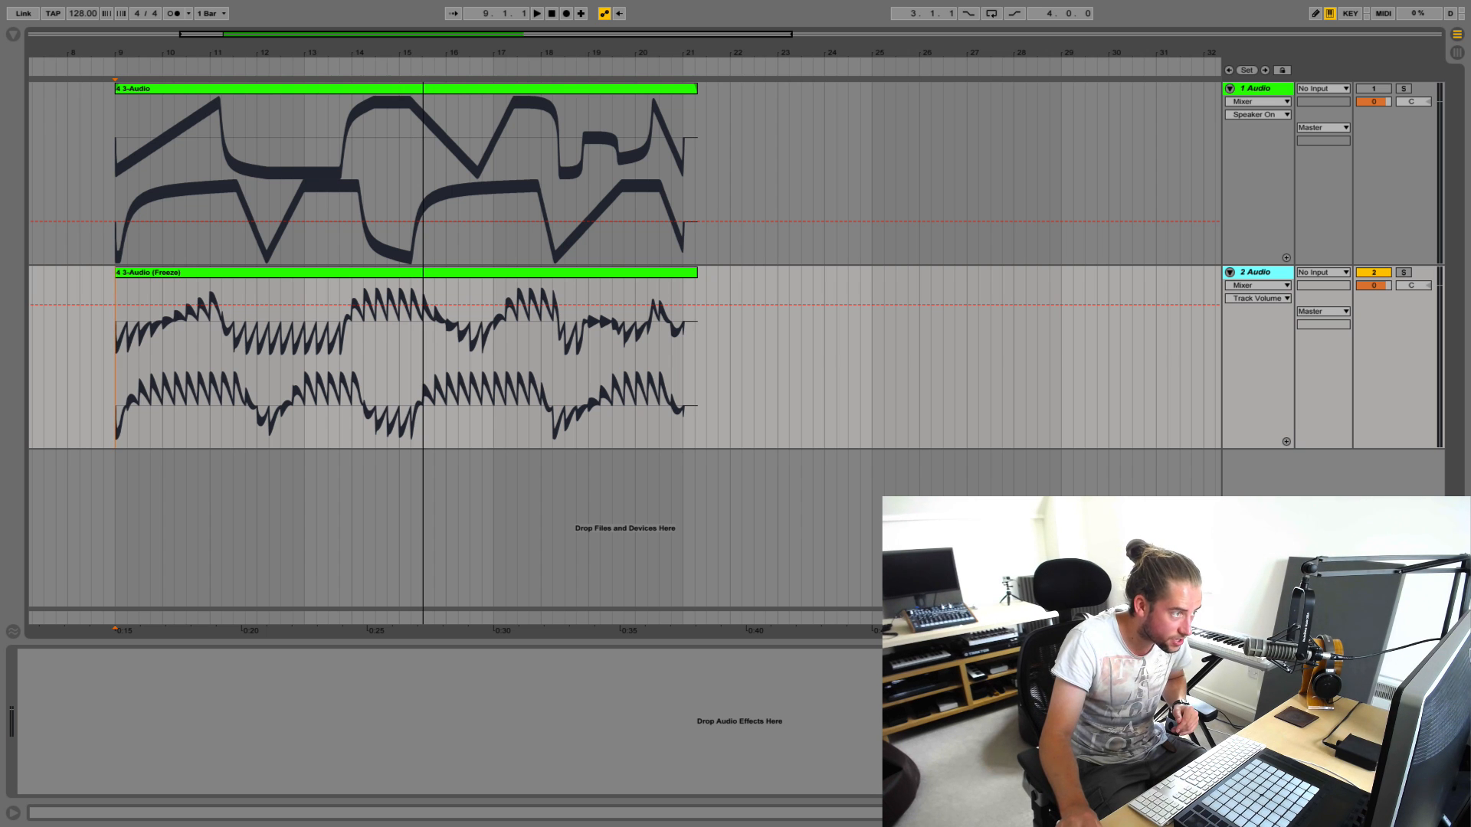
mouse_move(423, 52)
left_mouse_down()
mouse_move(422, 276)
mouse_move(422, 57)
left_mouse_up()
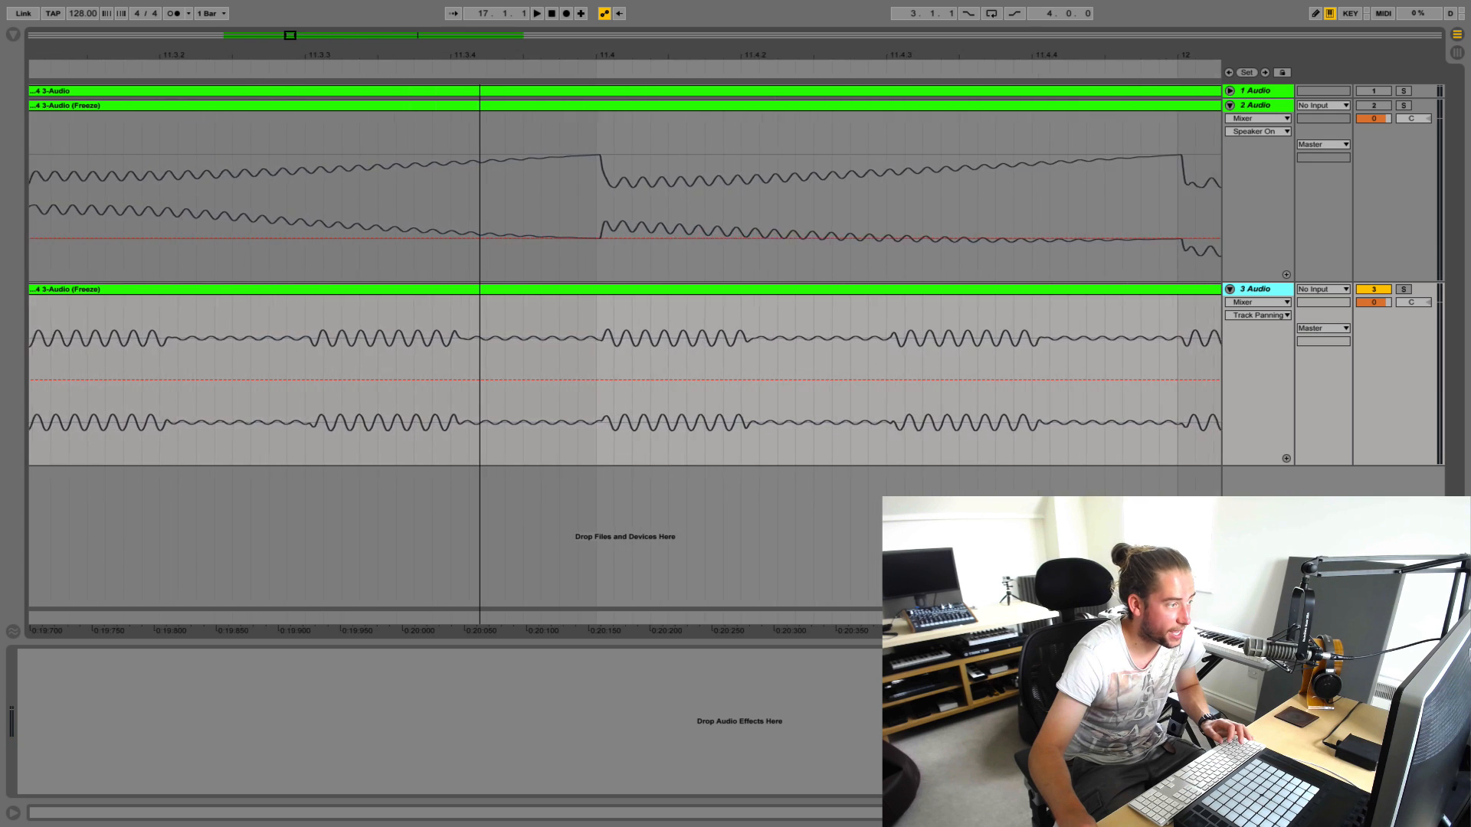
Undo the last freeze and flatten of the third audio track
left_click_drag(250, 84, 251, 66)
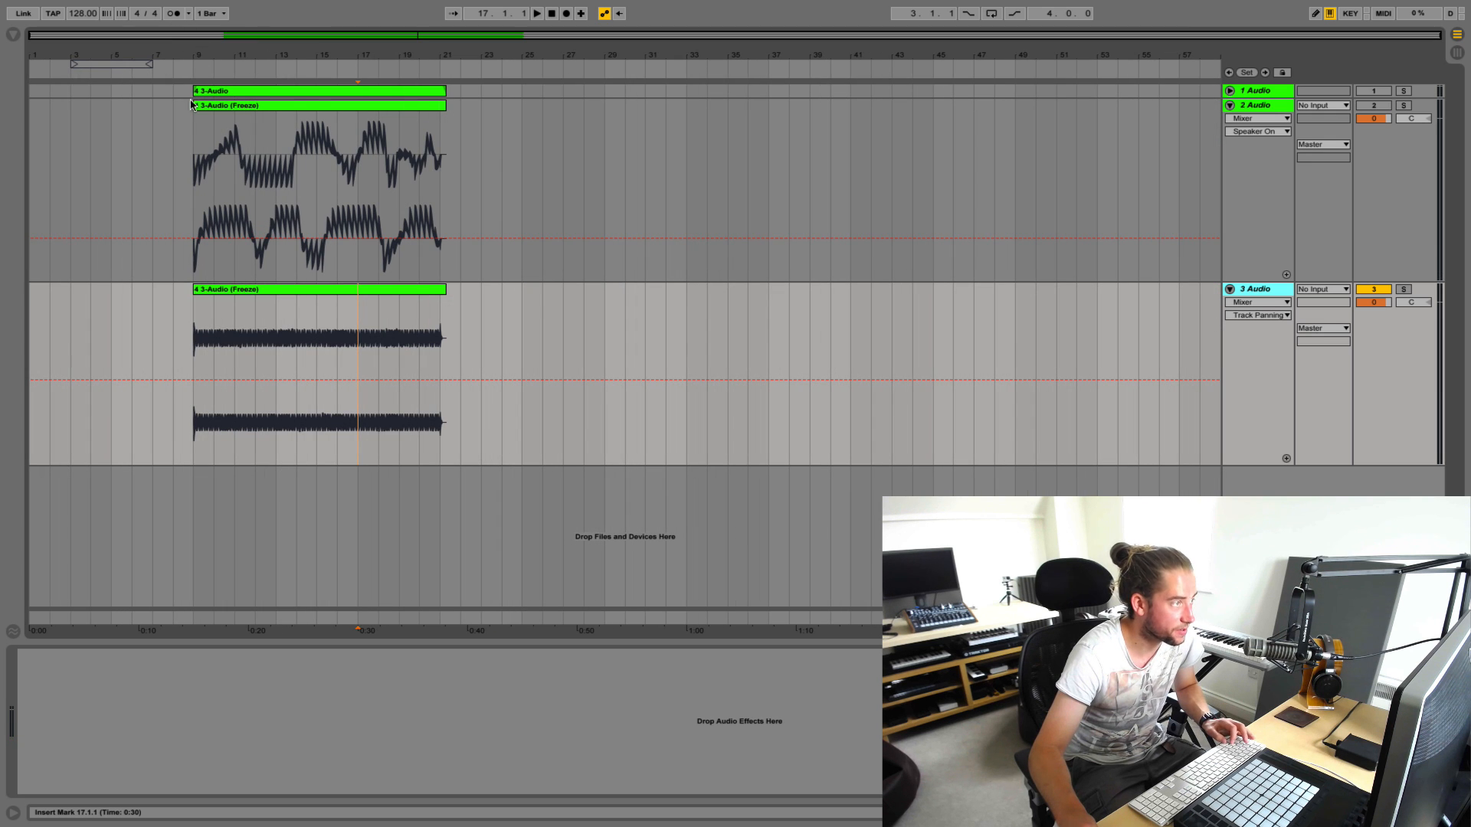
key("super+z")
key("super+z")
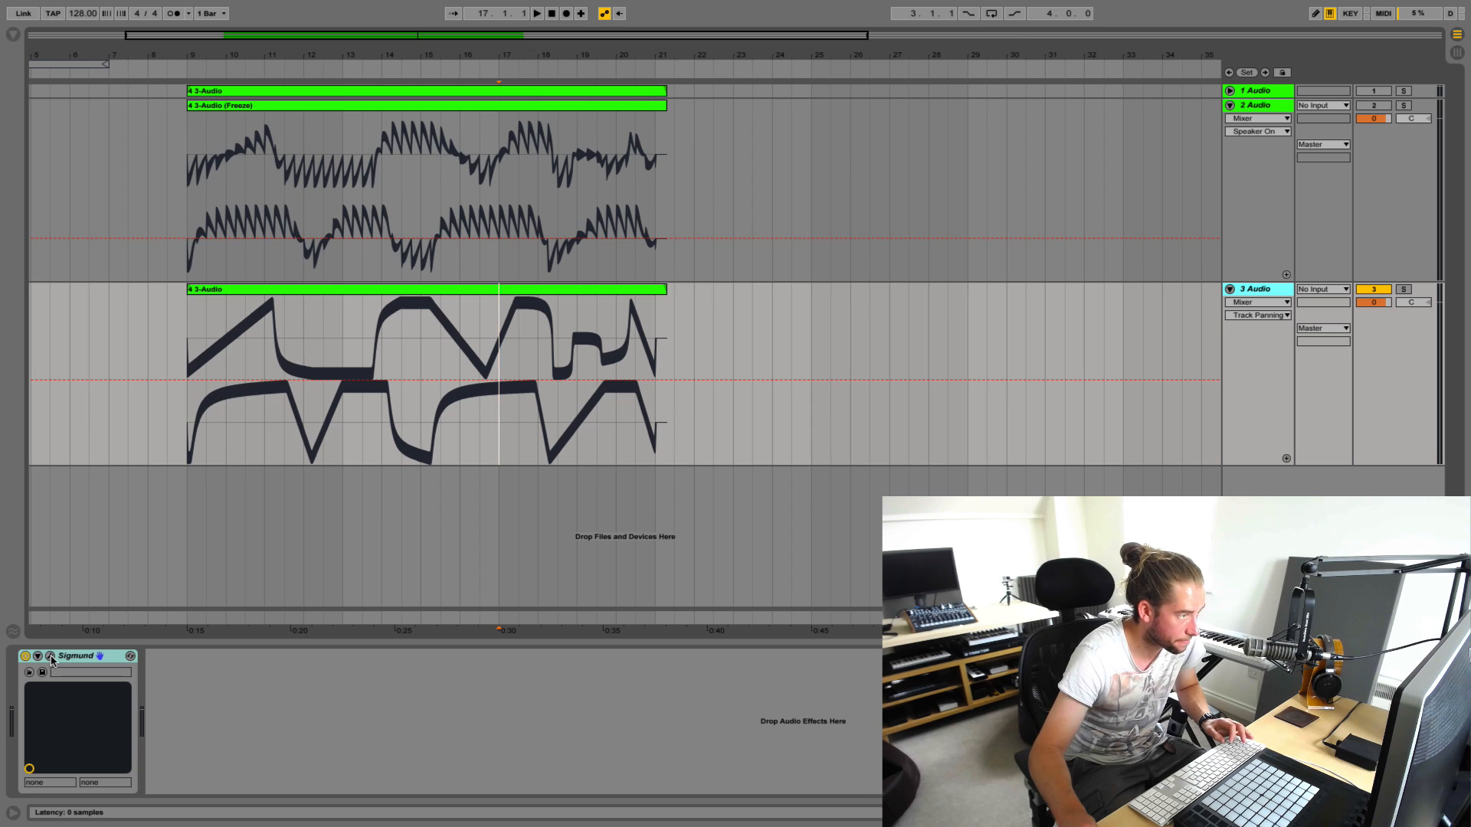
Load the Dr Dzekyl i Mr Hajt preset from Sigmund's Bar Aligned Sources, Synth Riffs folder on the third audio track
left_click(50, 656)
left_click(960, 450)
left_click(165, 124)
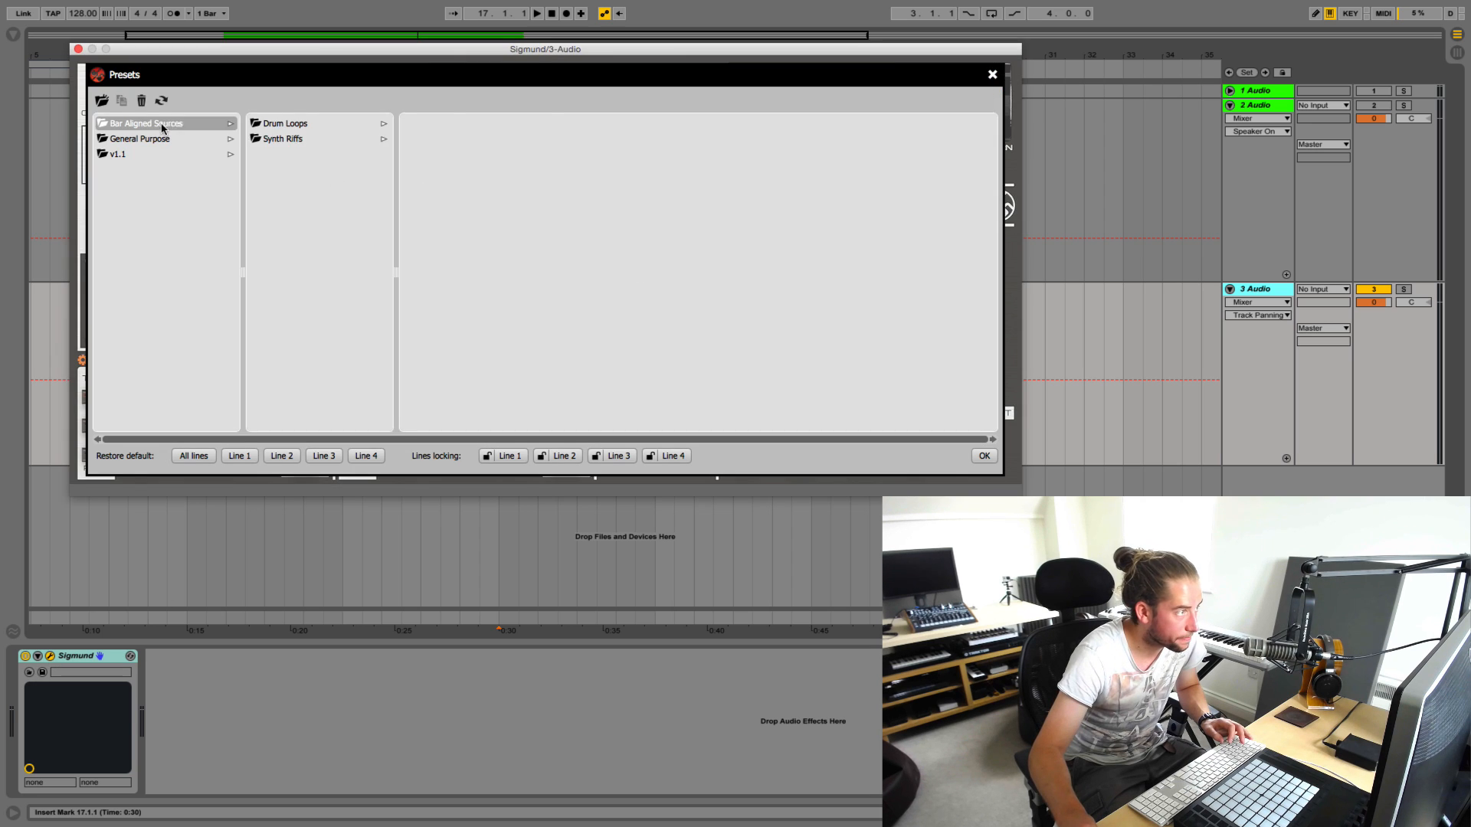
left_click(276, 139)
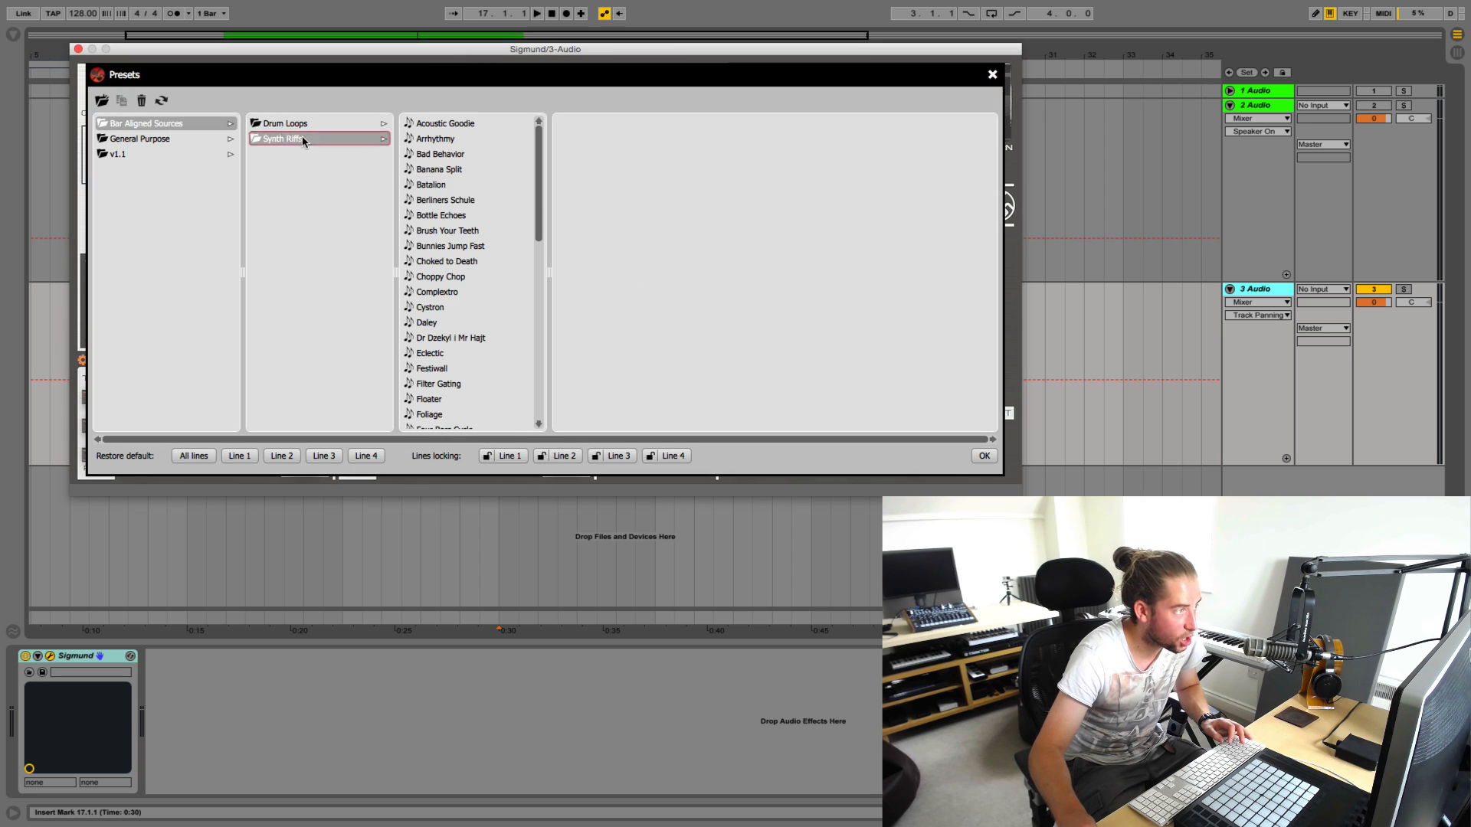
left_click(459, 338)
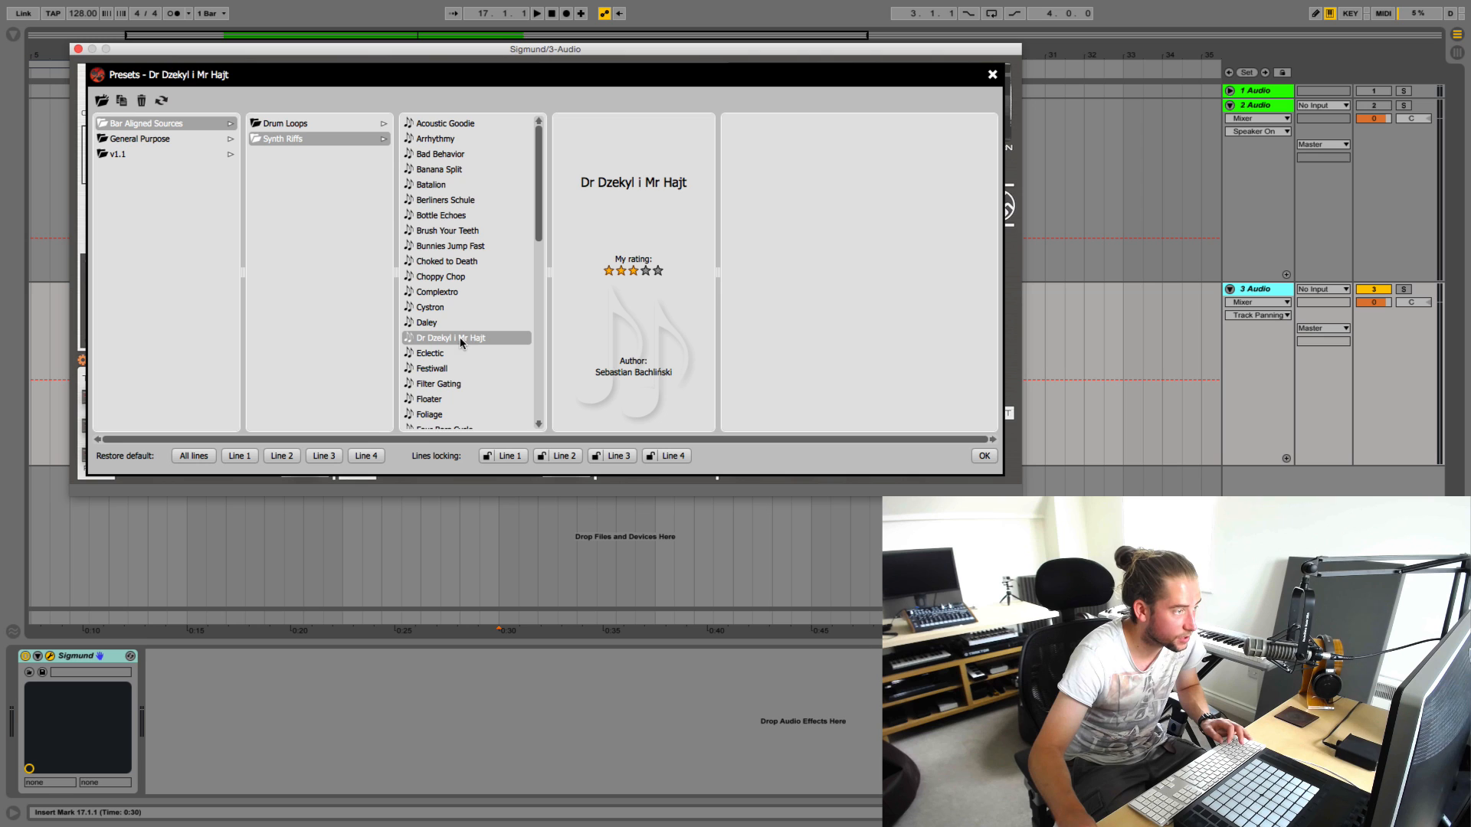
left_click(983, 455)
Freeze and flatten the third audio track with the Dr Dzekyl i Mr Hajt delay
right_click(1276, 295)
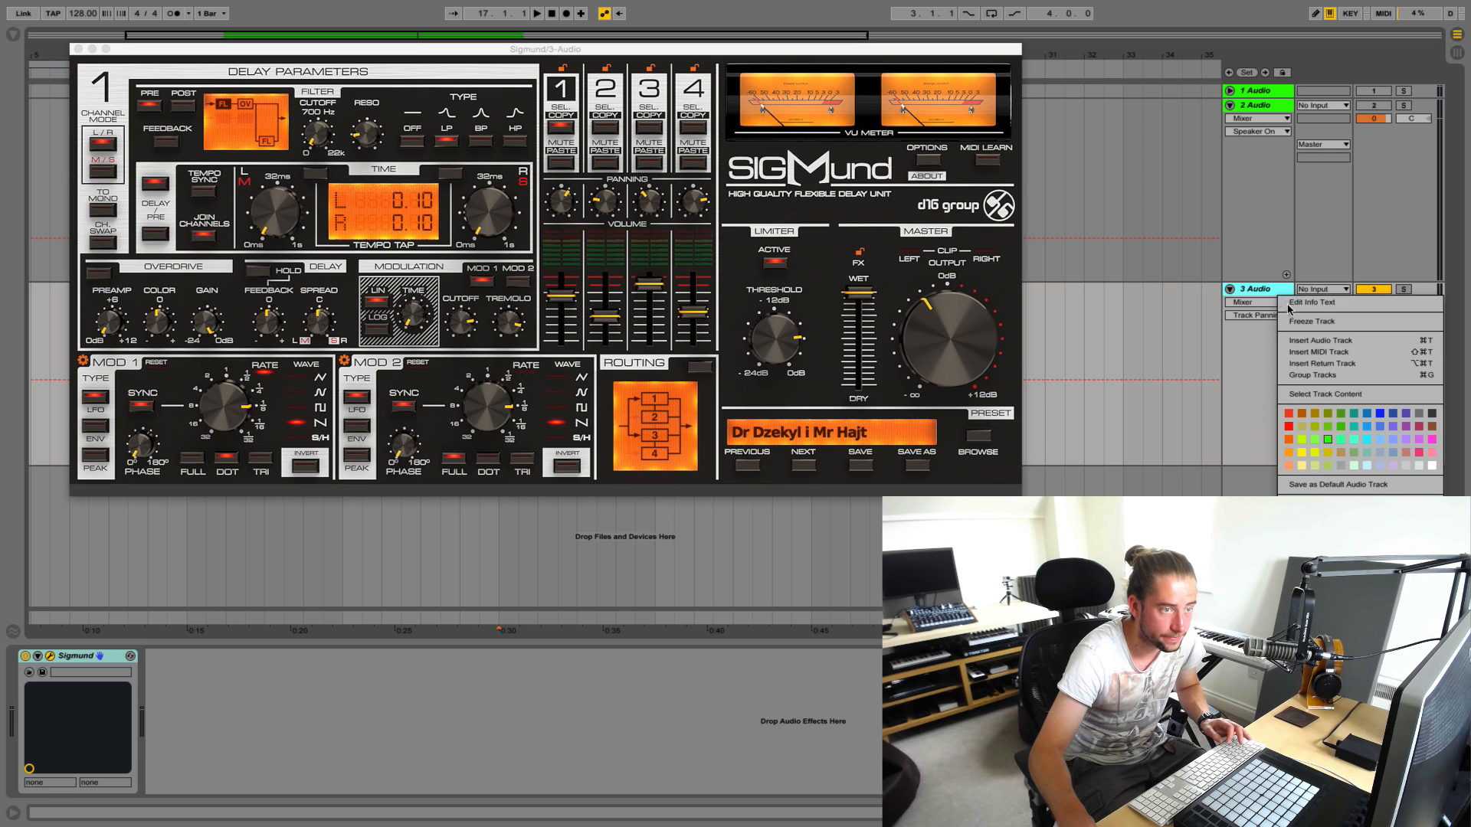
left_click(1302, 321)
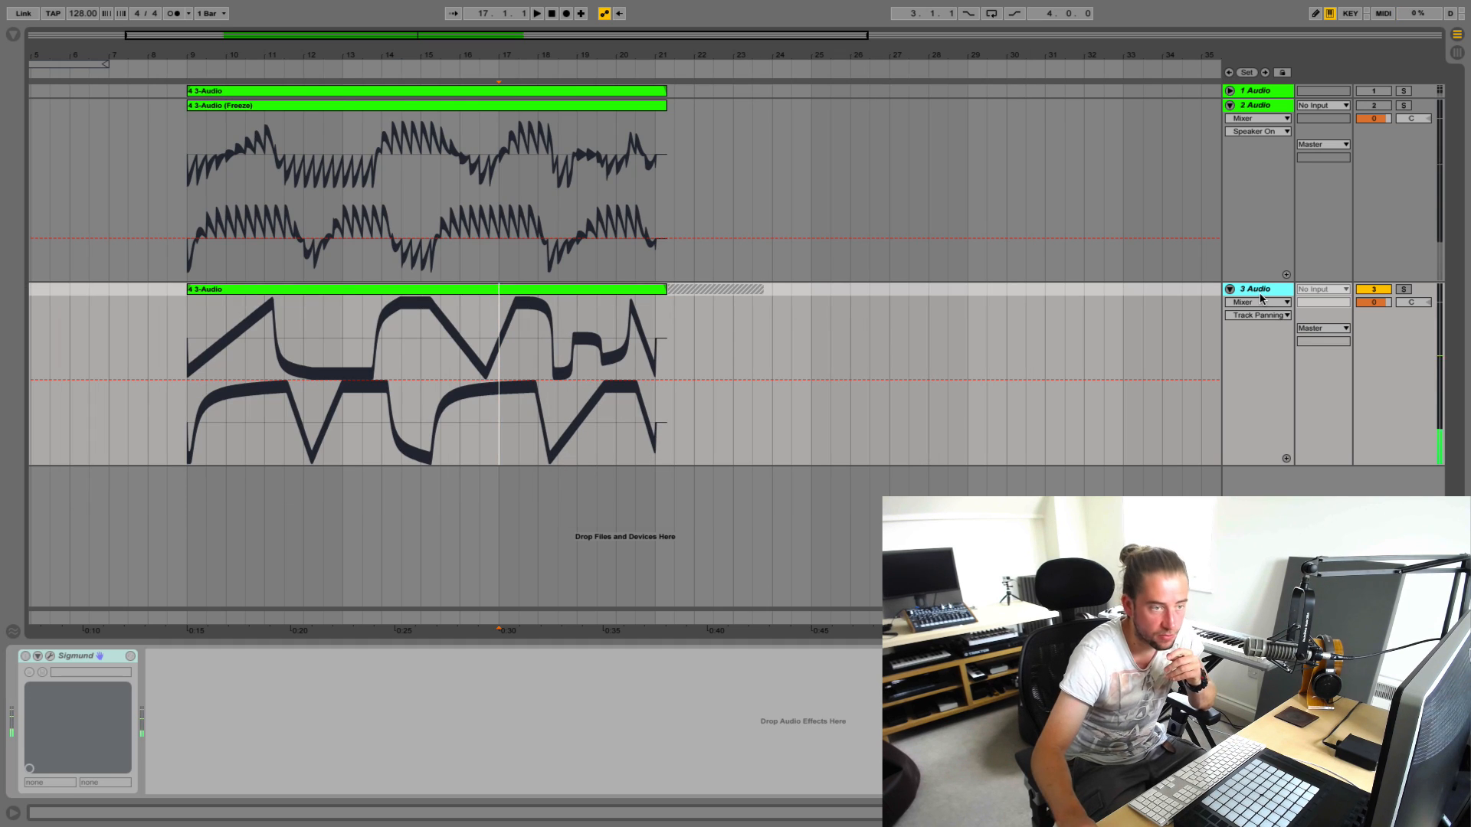
right_click(1261, 298)
left_click(1275, 399)
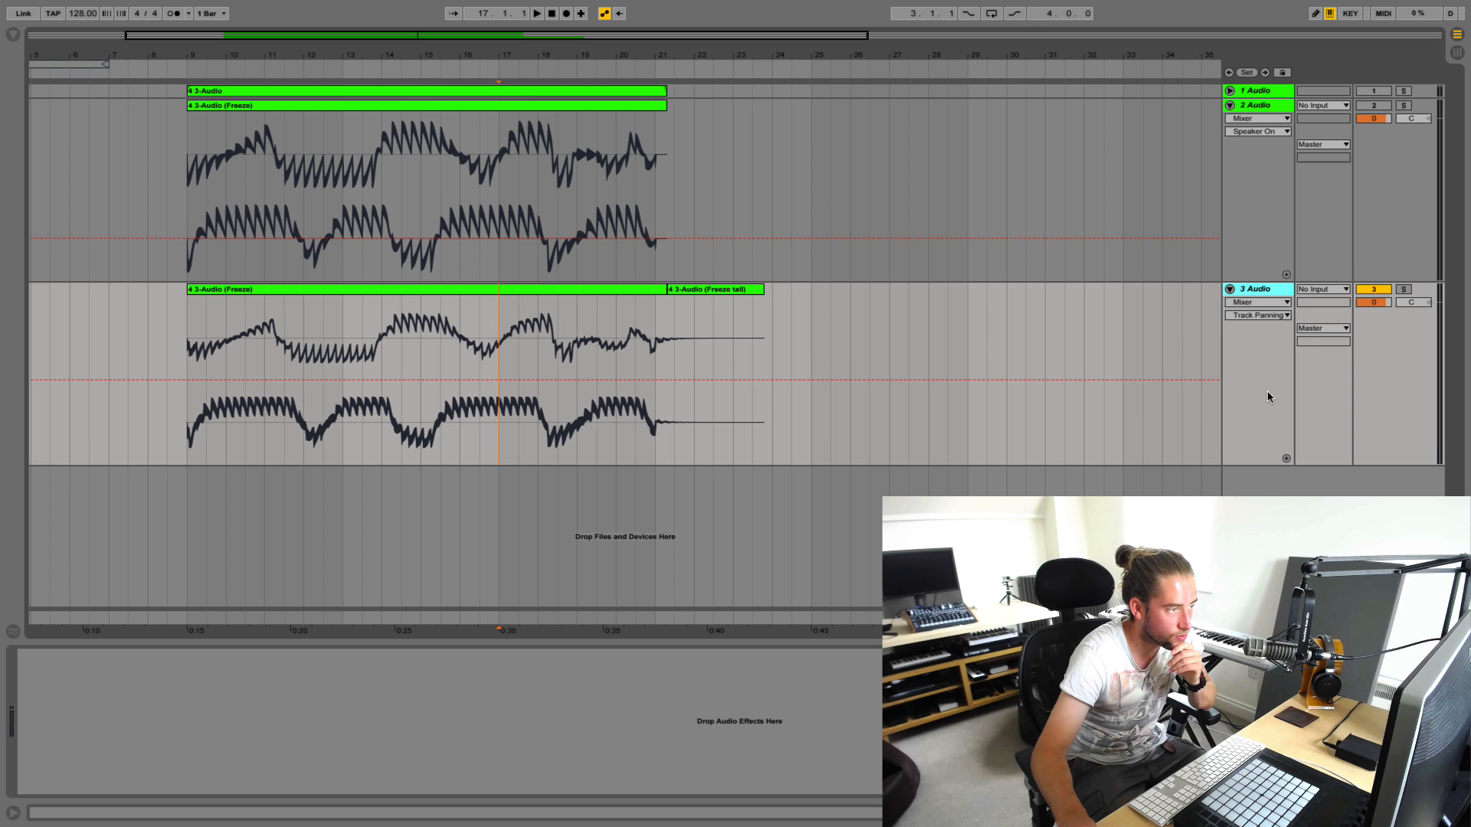
mouse_move(215, 51)
left_mouse_down()
mouse_move(215, 91)
mouse_move(214, 38)
left_mouse_up()
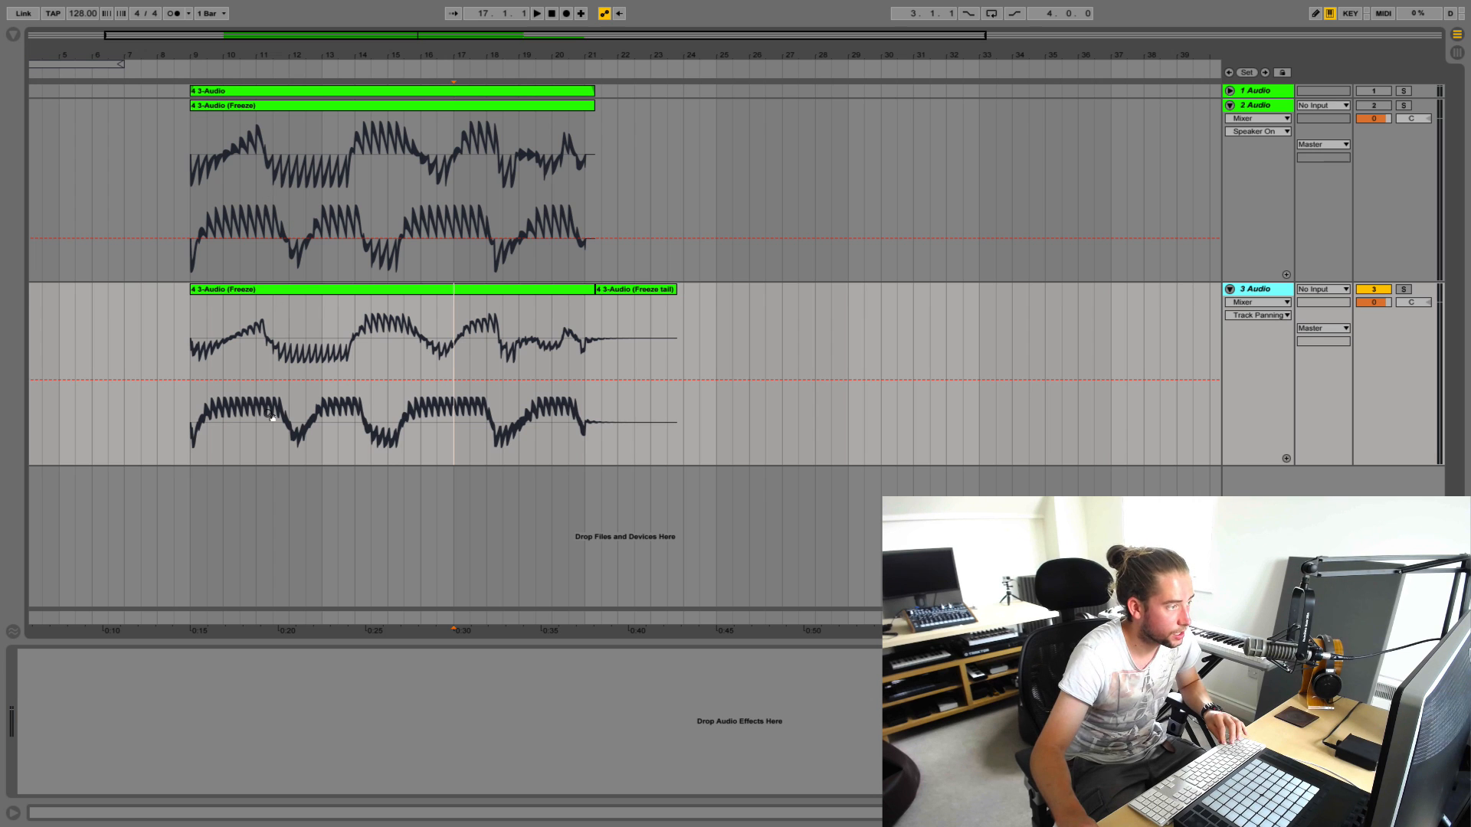
Undo the third audio track's flatten and freeze, reopen Sigmund to change the delay, and freeze and flatten the track again
key("super+z")
key("super+z")
left_click(51, 657)
right_click(1247, 287)
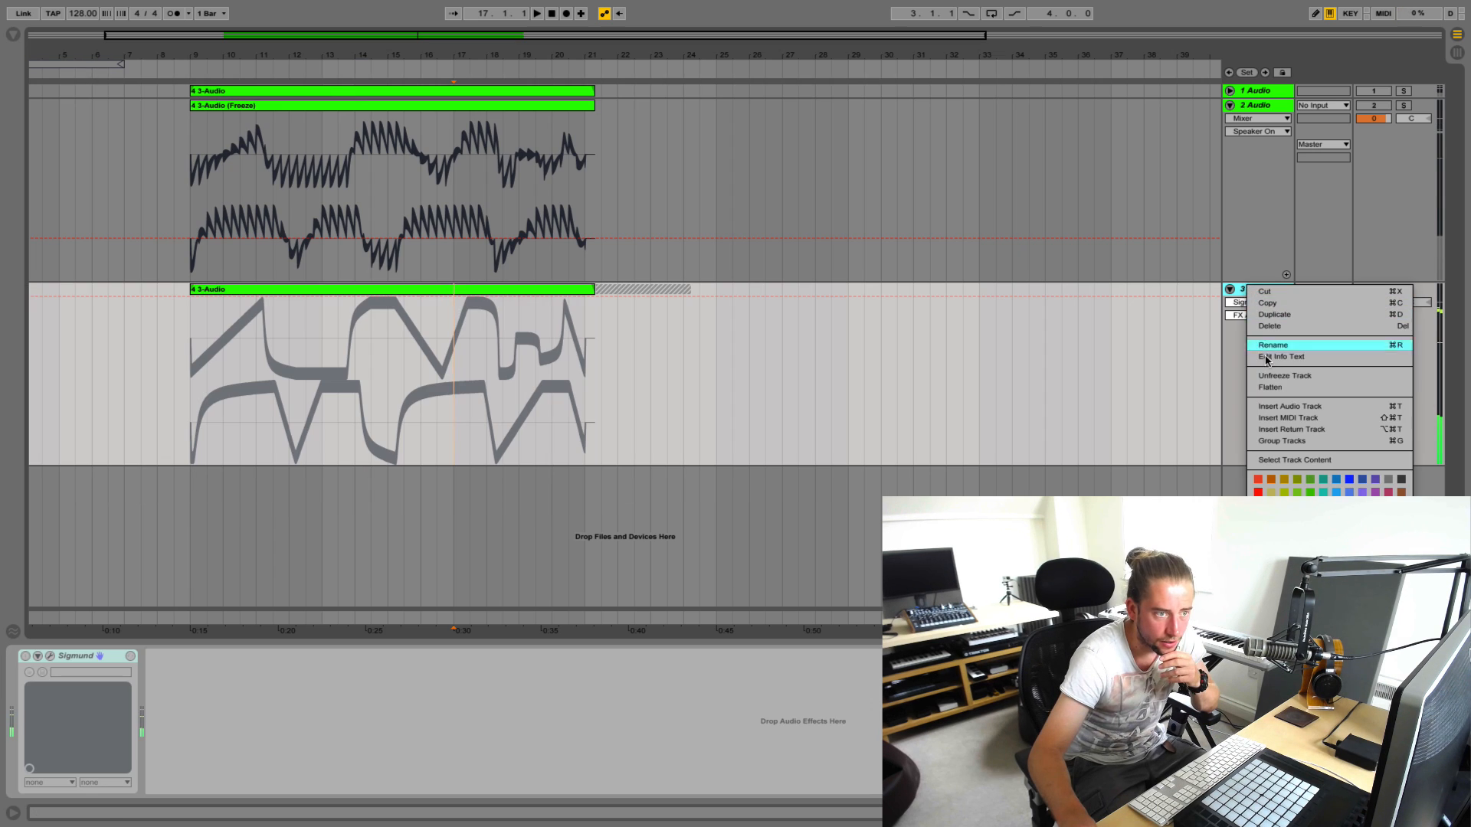
left_click(1270, 387)
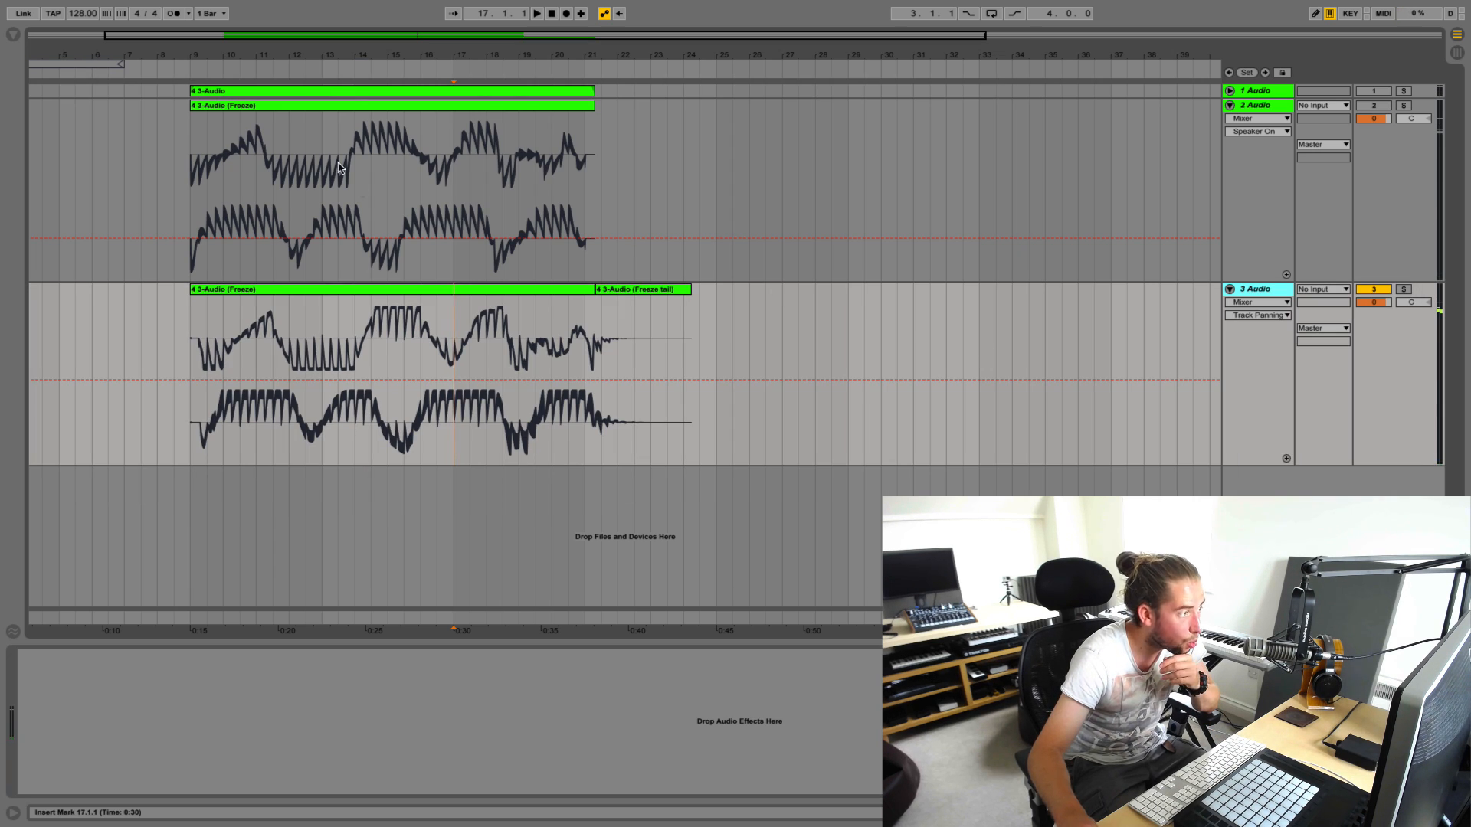
mouse_move(268, 55)
left_mouse_down()
mouse_move(268, 119)
mouse_move(269, 63)
mouse_move(163, 55)
left_mouse_up()
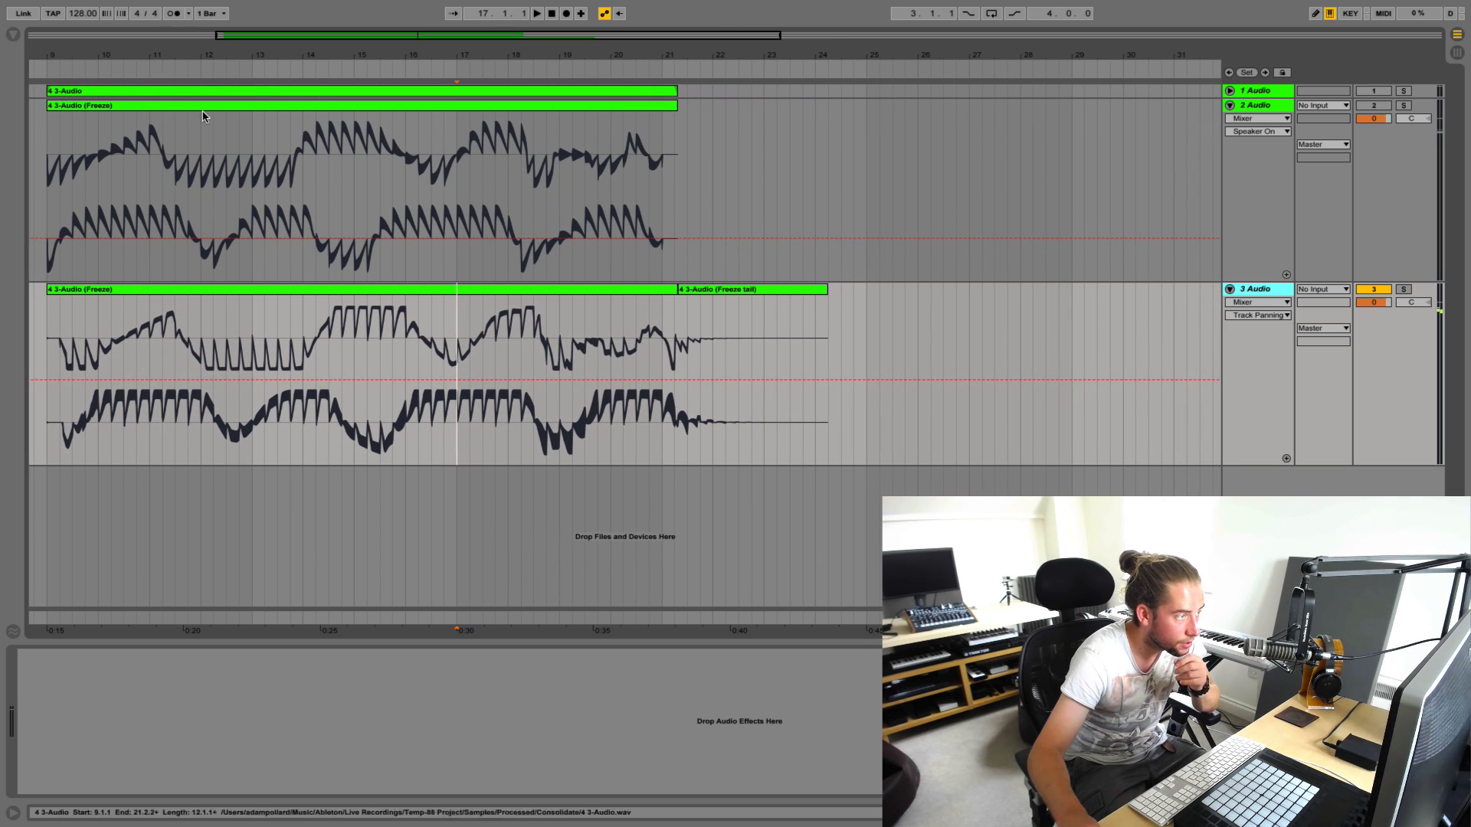
left_click_drag(342, 62, 342, 47)
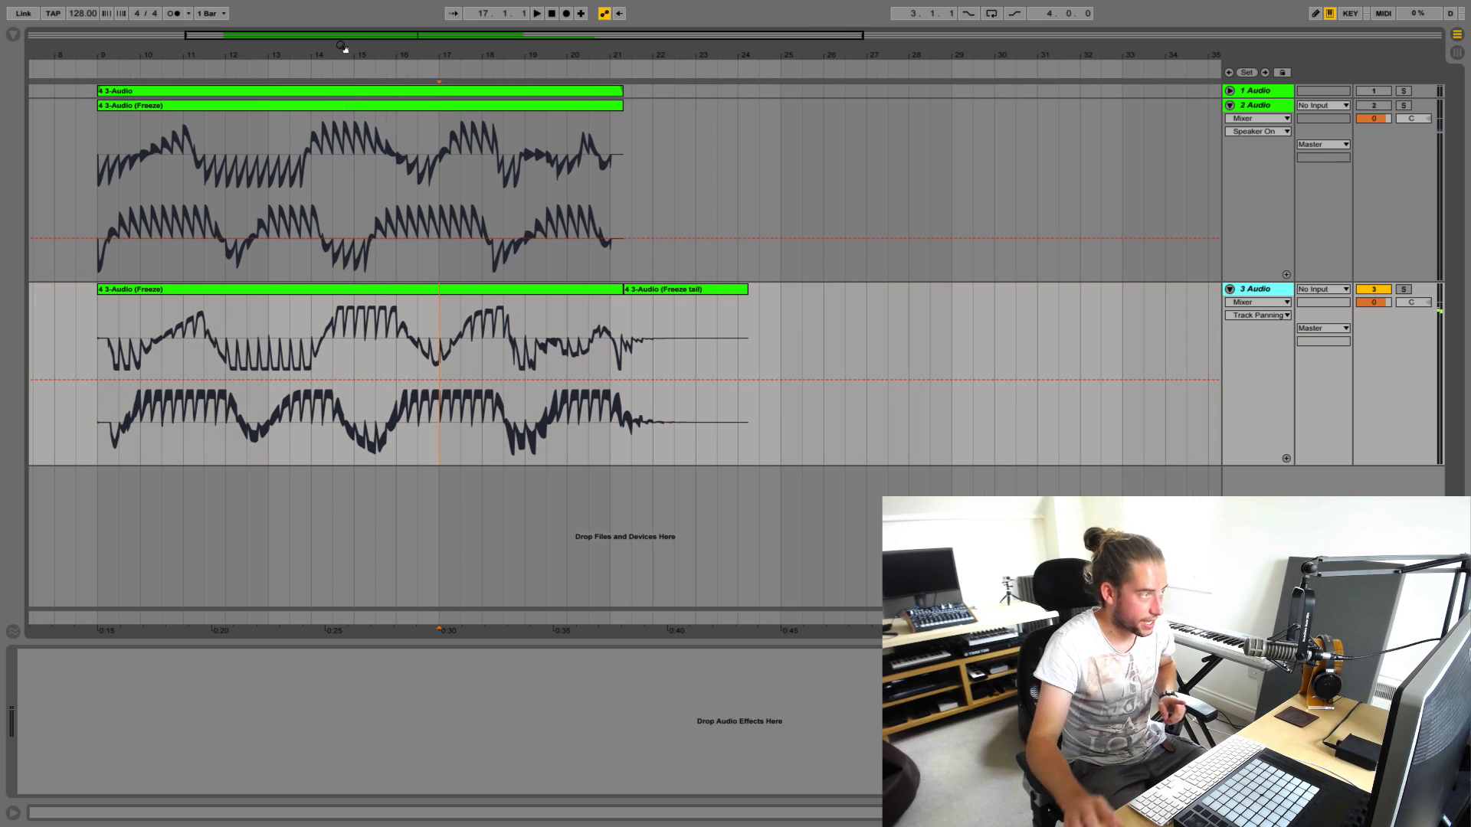
mouse_move(259, 52)
left_mouse_down()
mouse_move(258, 148)
mouse_move(258, 73)
left_mouse_up()
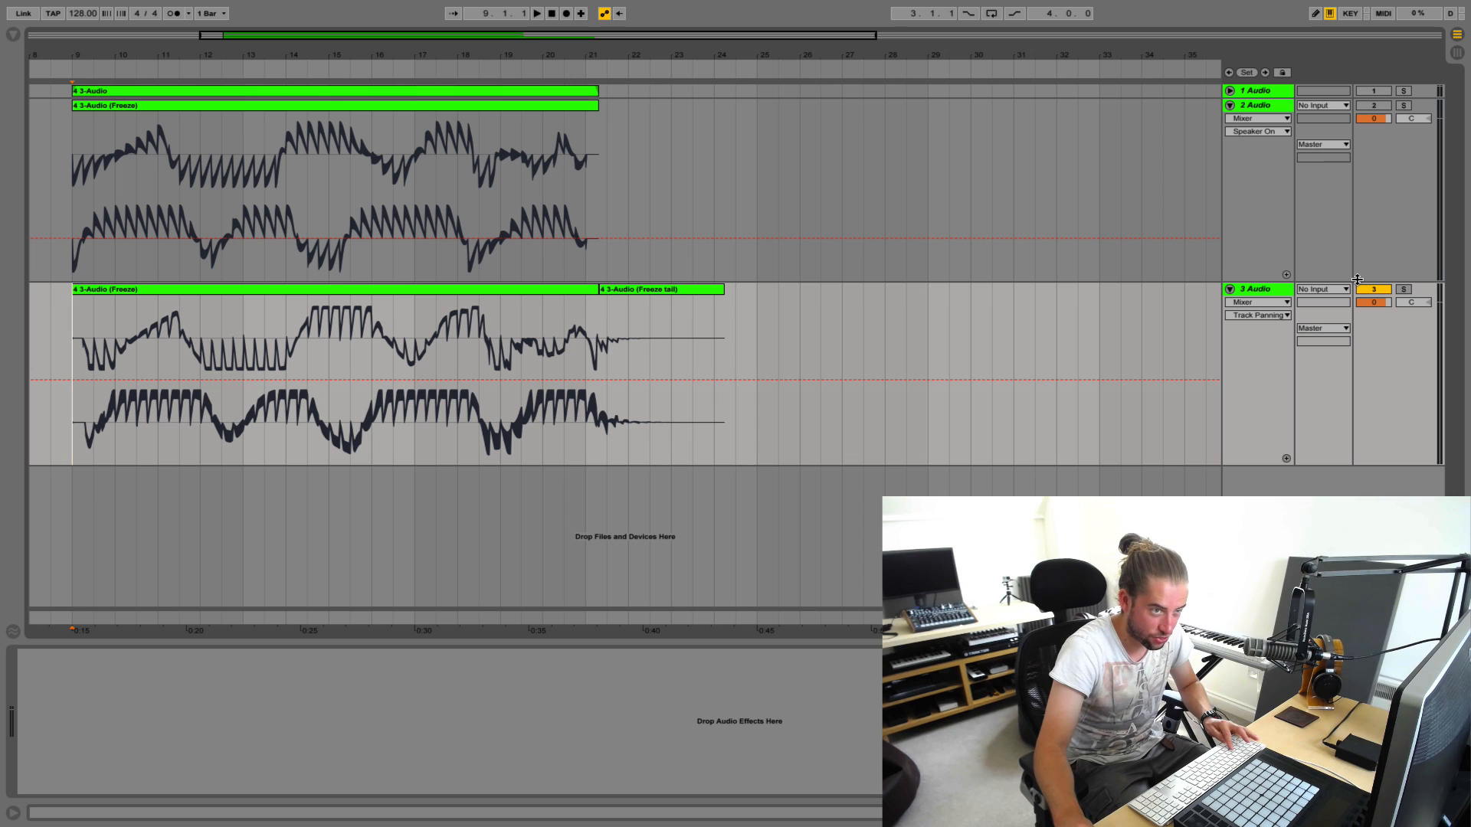
Duplicate the second audio track and activate the duplicate
left_click(1263, 107)
key("super+d")
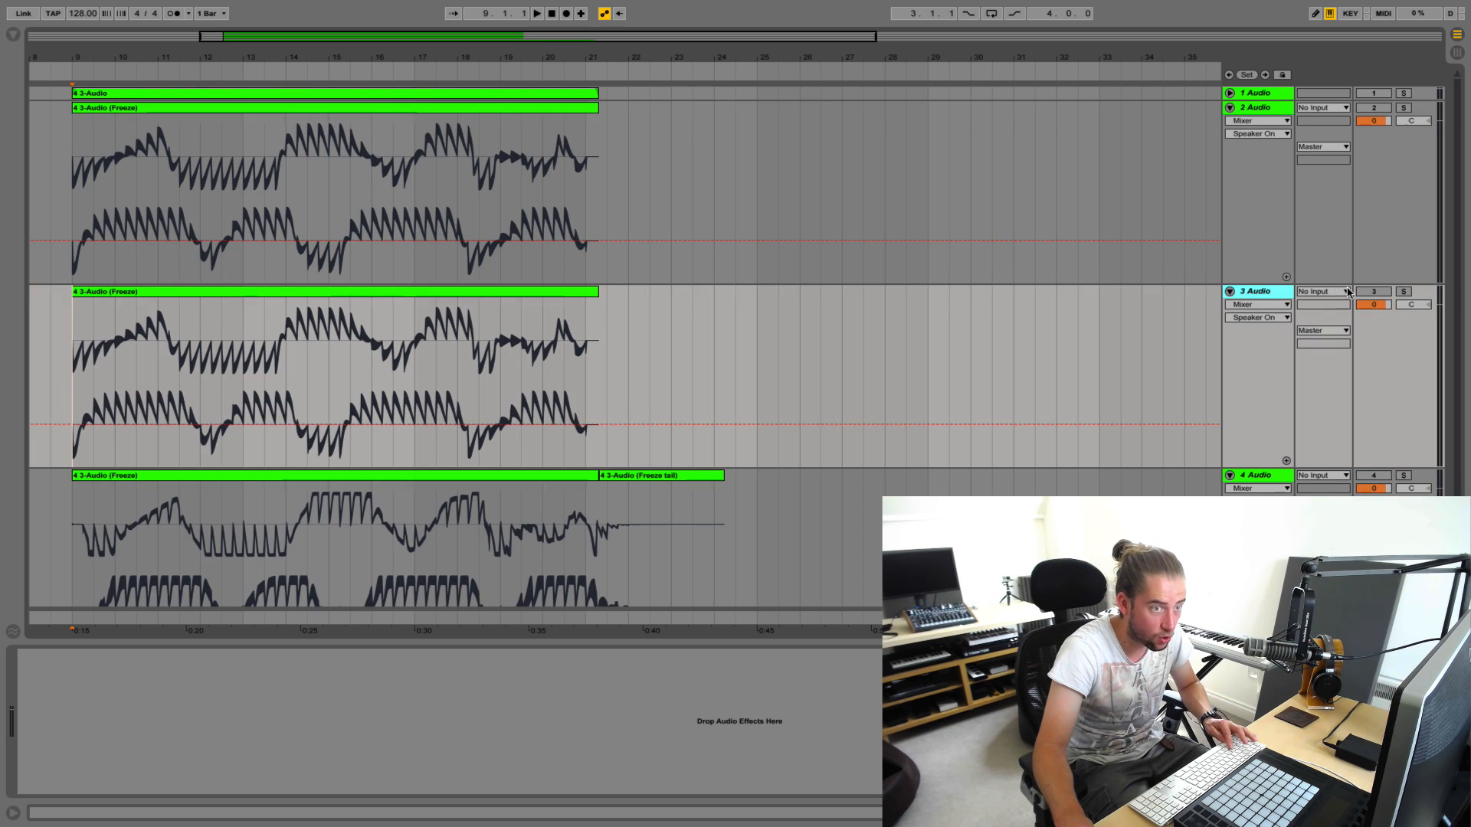
left_click(1371, 292)
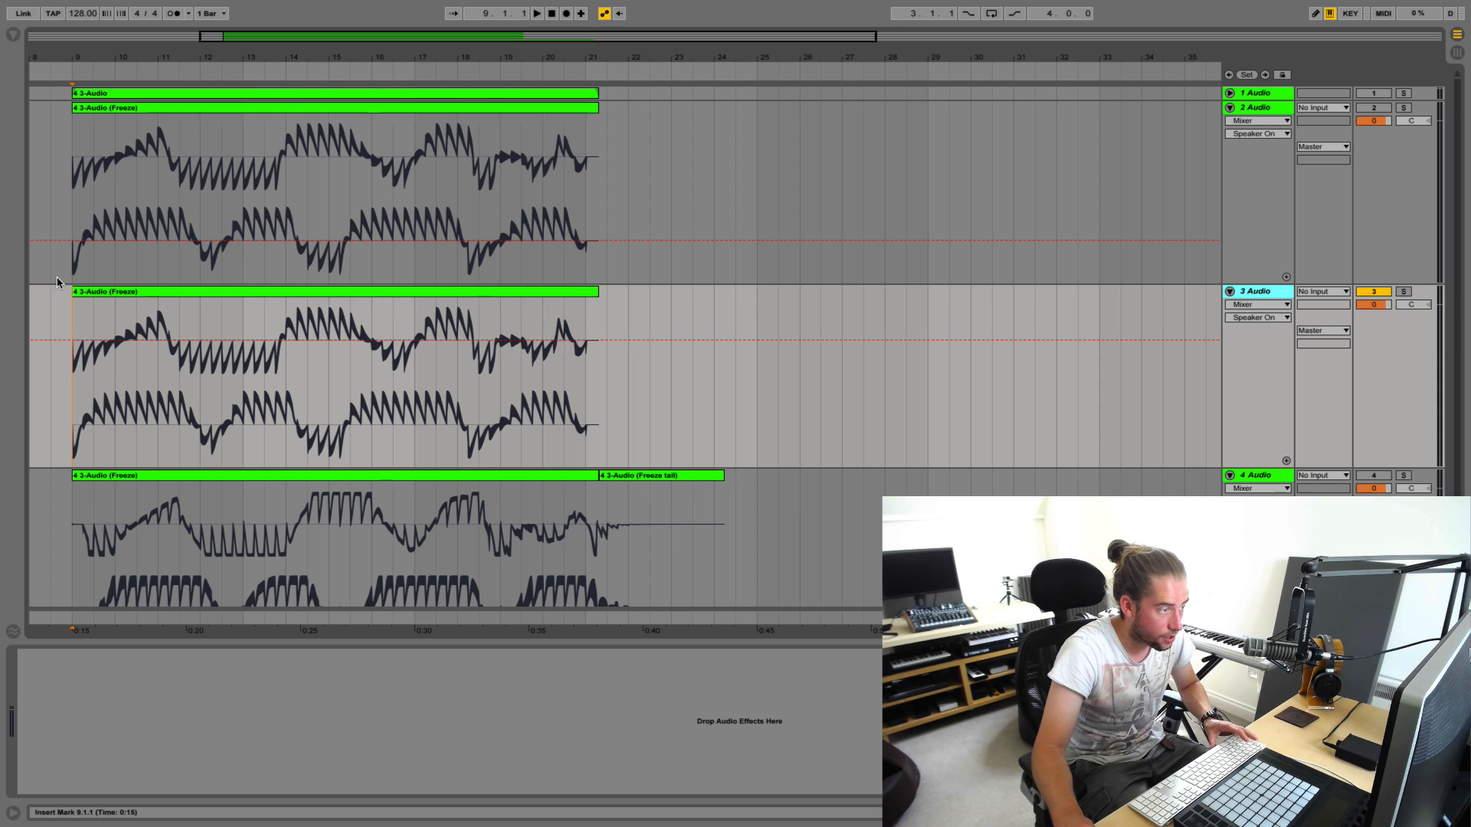
Add the Sigmund plug-in to the duplicated third audio track, hide the browser and reposition the plug-in window
left_click(12, 36)
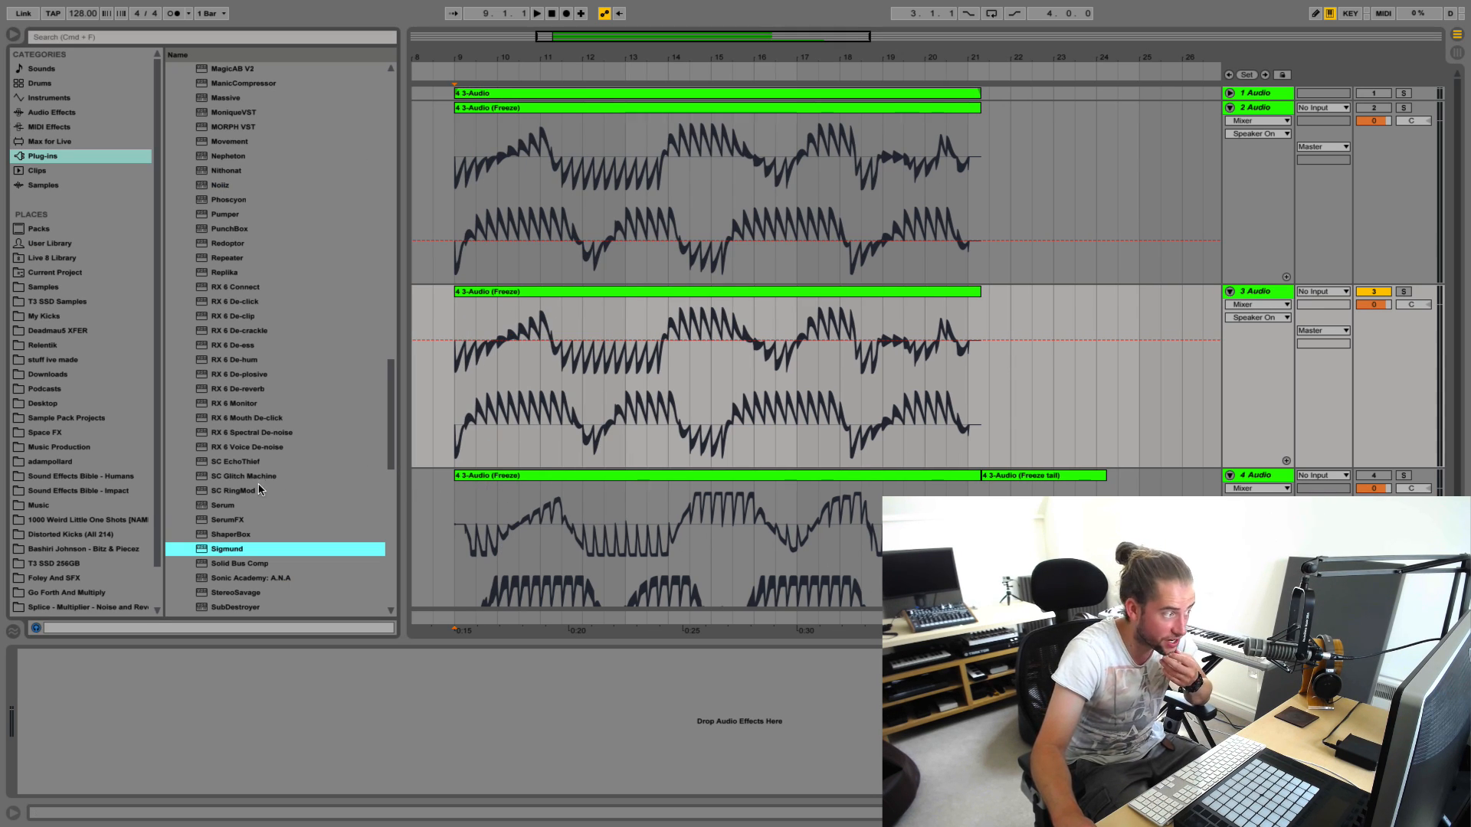
double_click(247, 549)
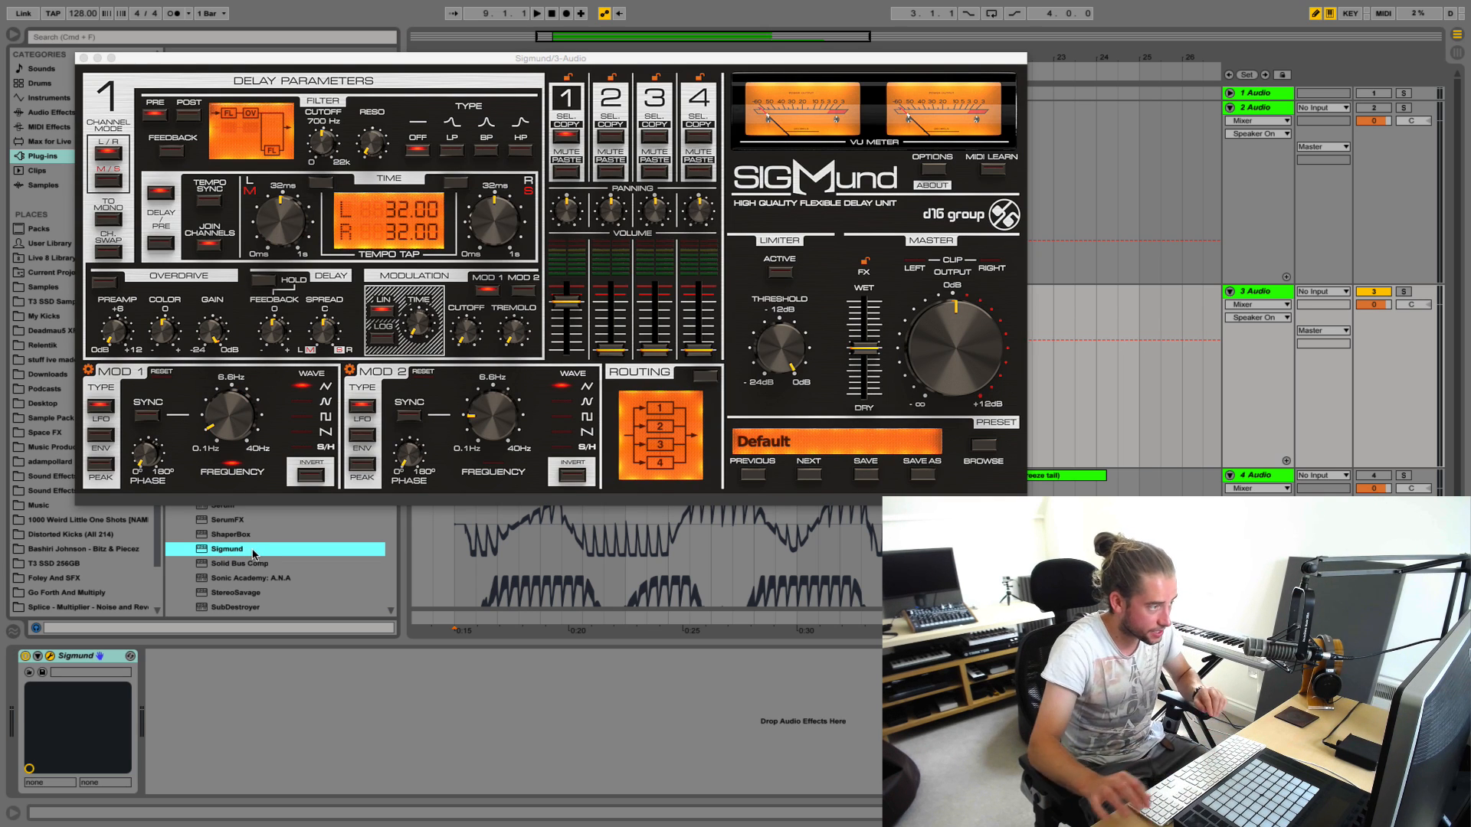
key("alt+super+b")
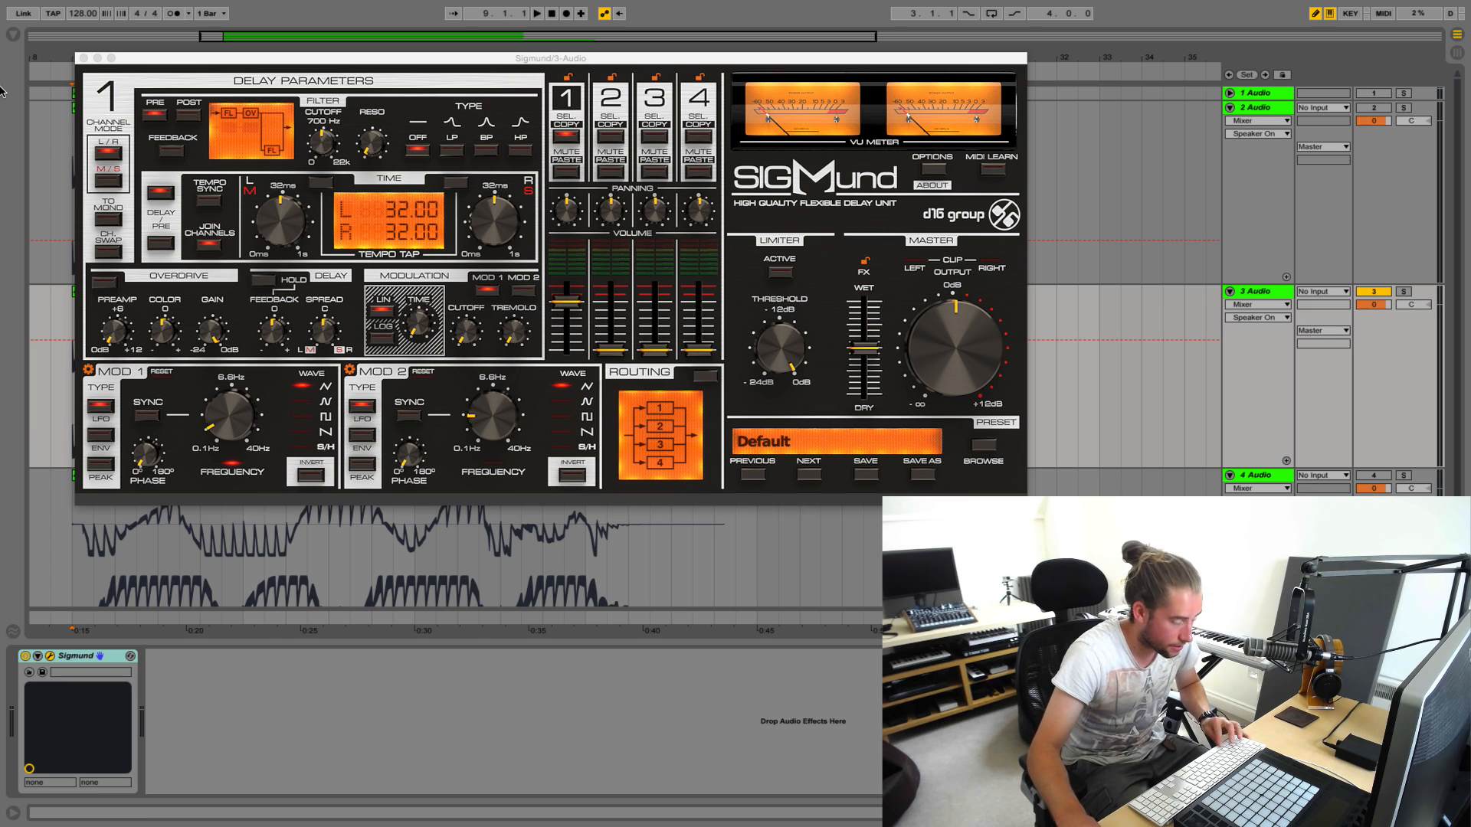
mouse_move(2, 91)
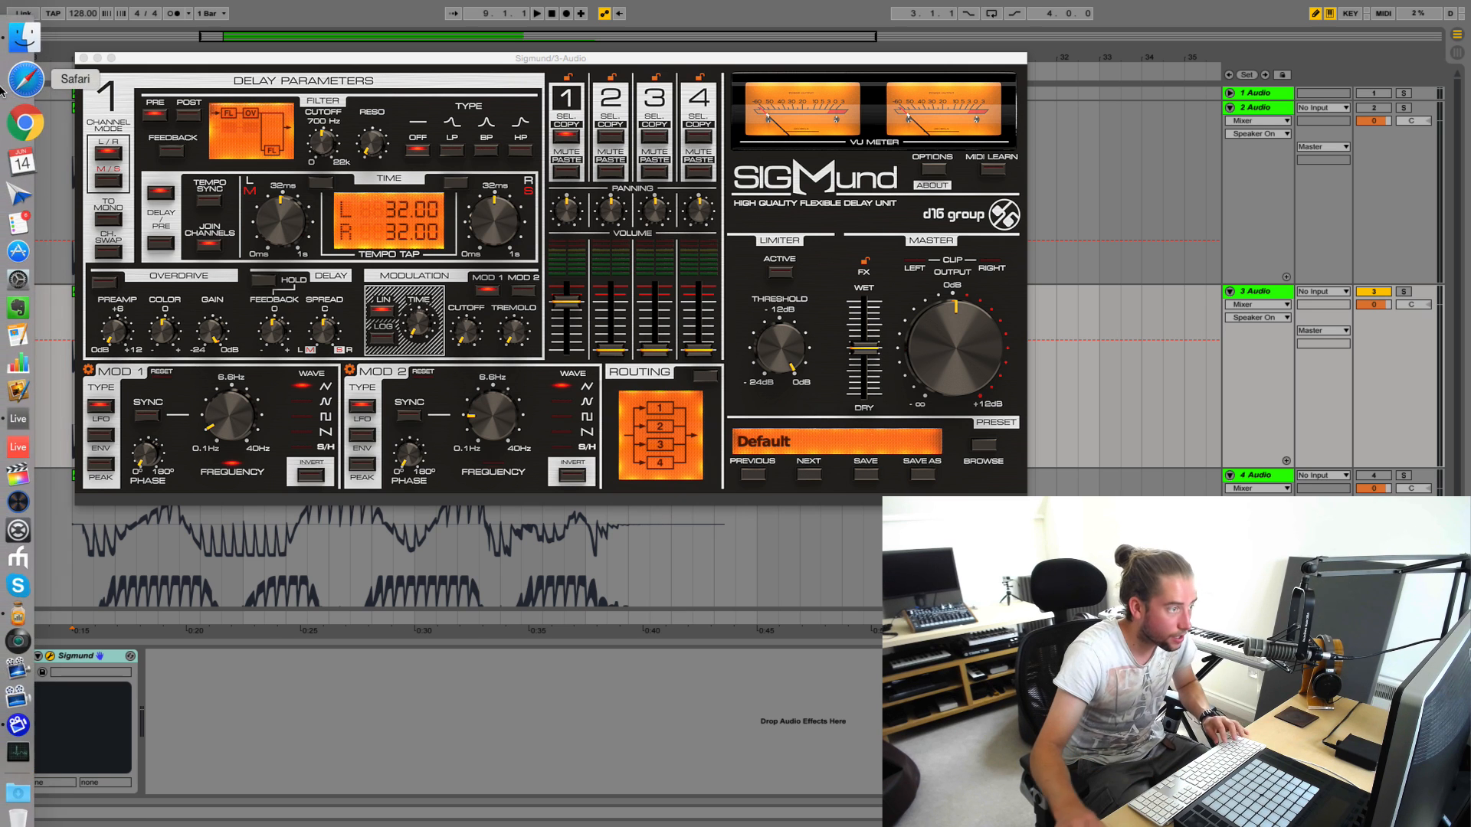
left_click_drag(671, 58, 621, 82)
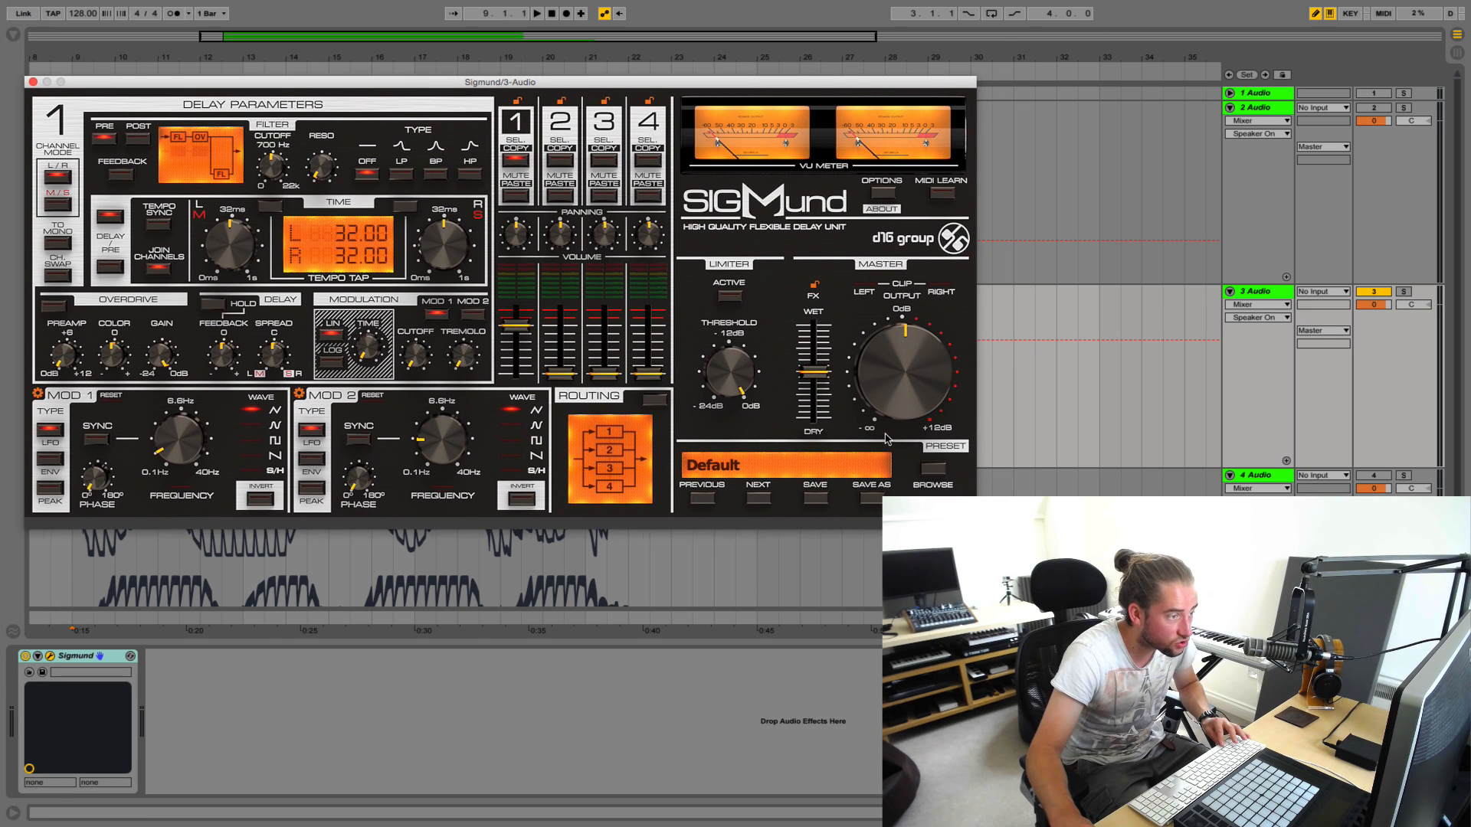
Load Sigmund's Bottle Echoes preset from the Bar Aligned Sources Synth Riffs and set the FX amount to 100 % wet
left_click(932, 470)
left_click(129, 158)
left_click(245, 172)
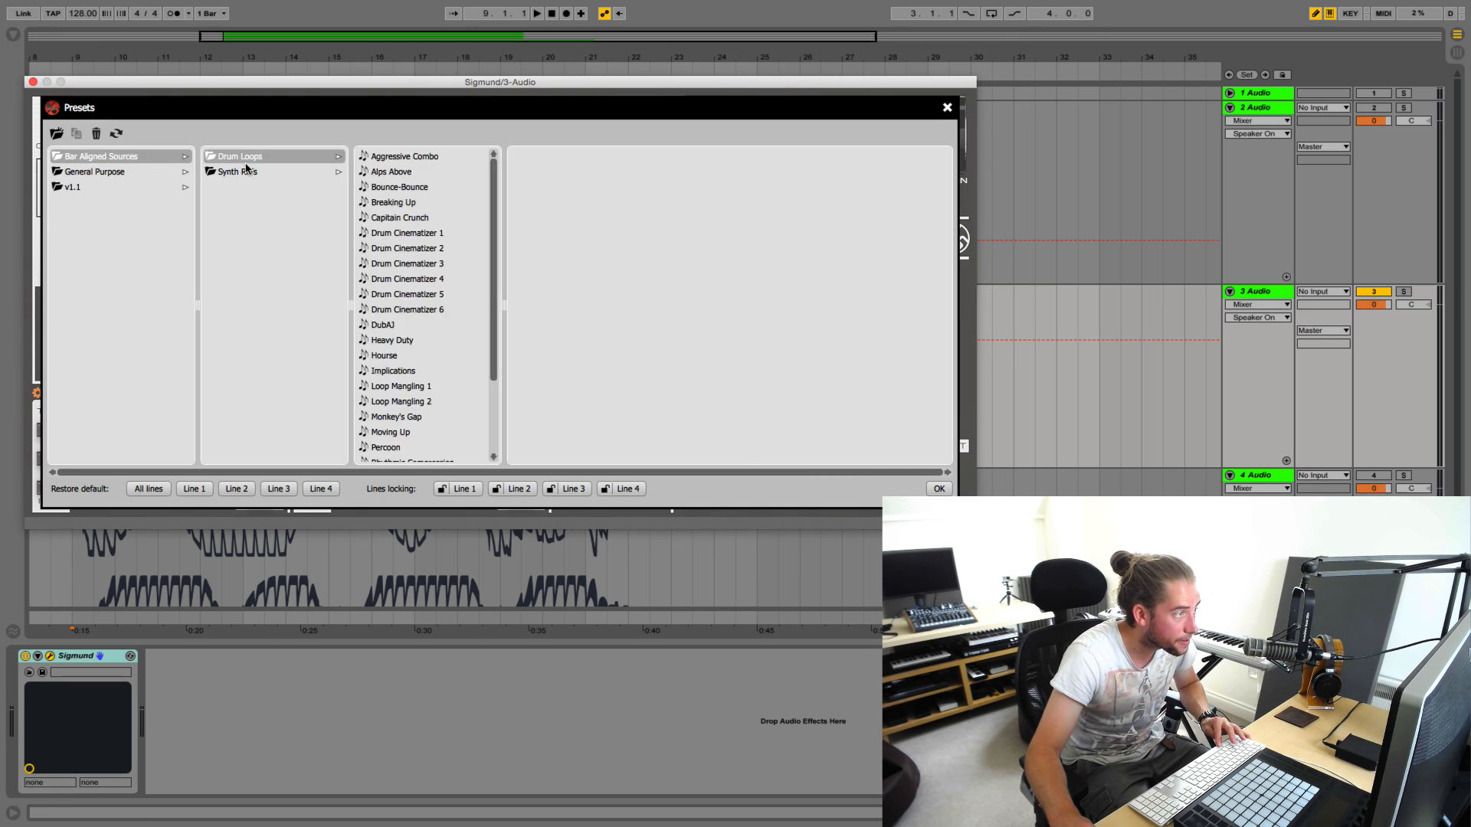
scroll(449, 374, "down", 3)
scroll(449, 393, "down", 3)
scroll(427, 414, "up", 3)
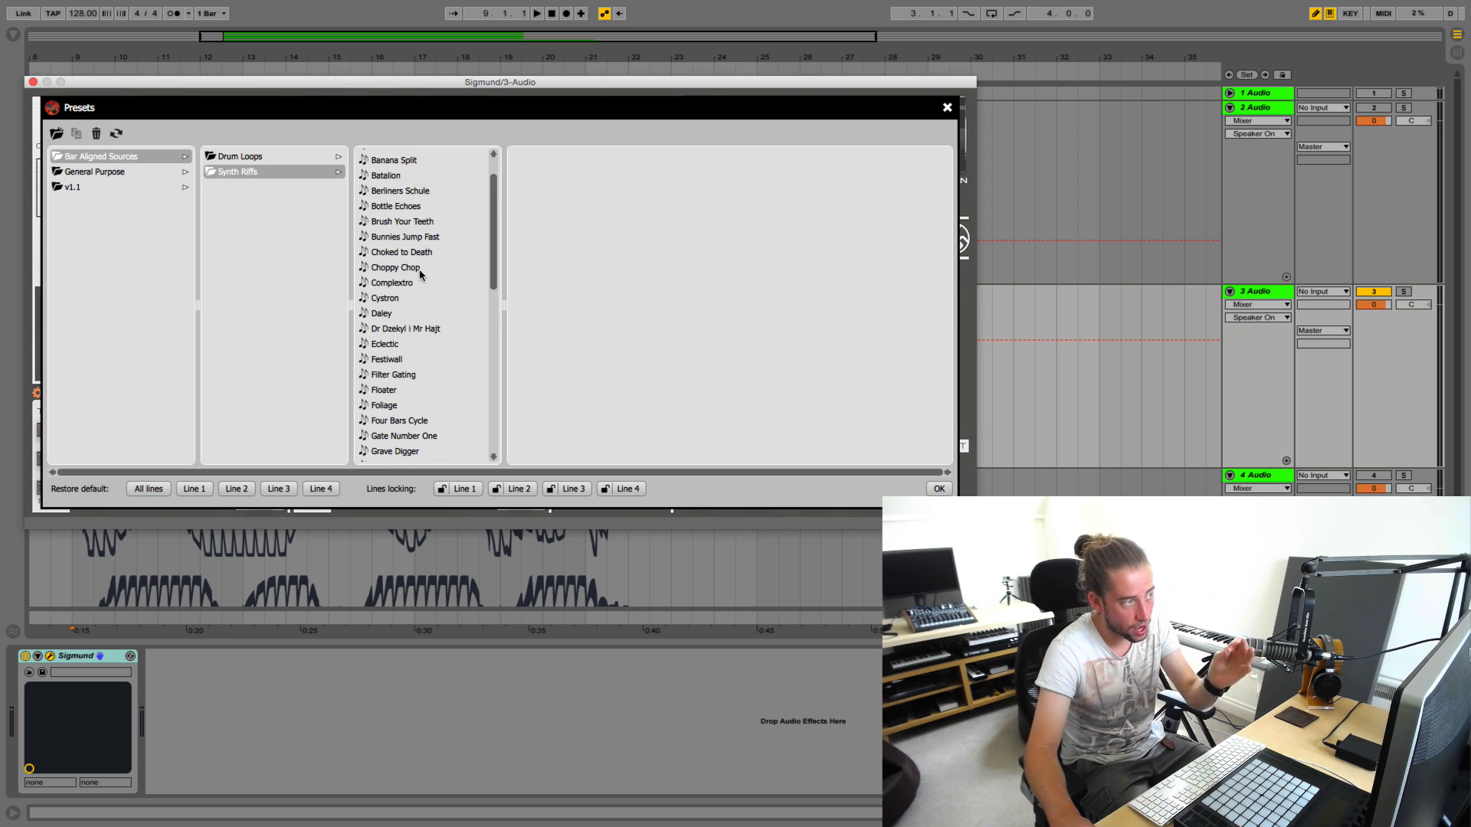
scroll(409, 282, "up", 2)
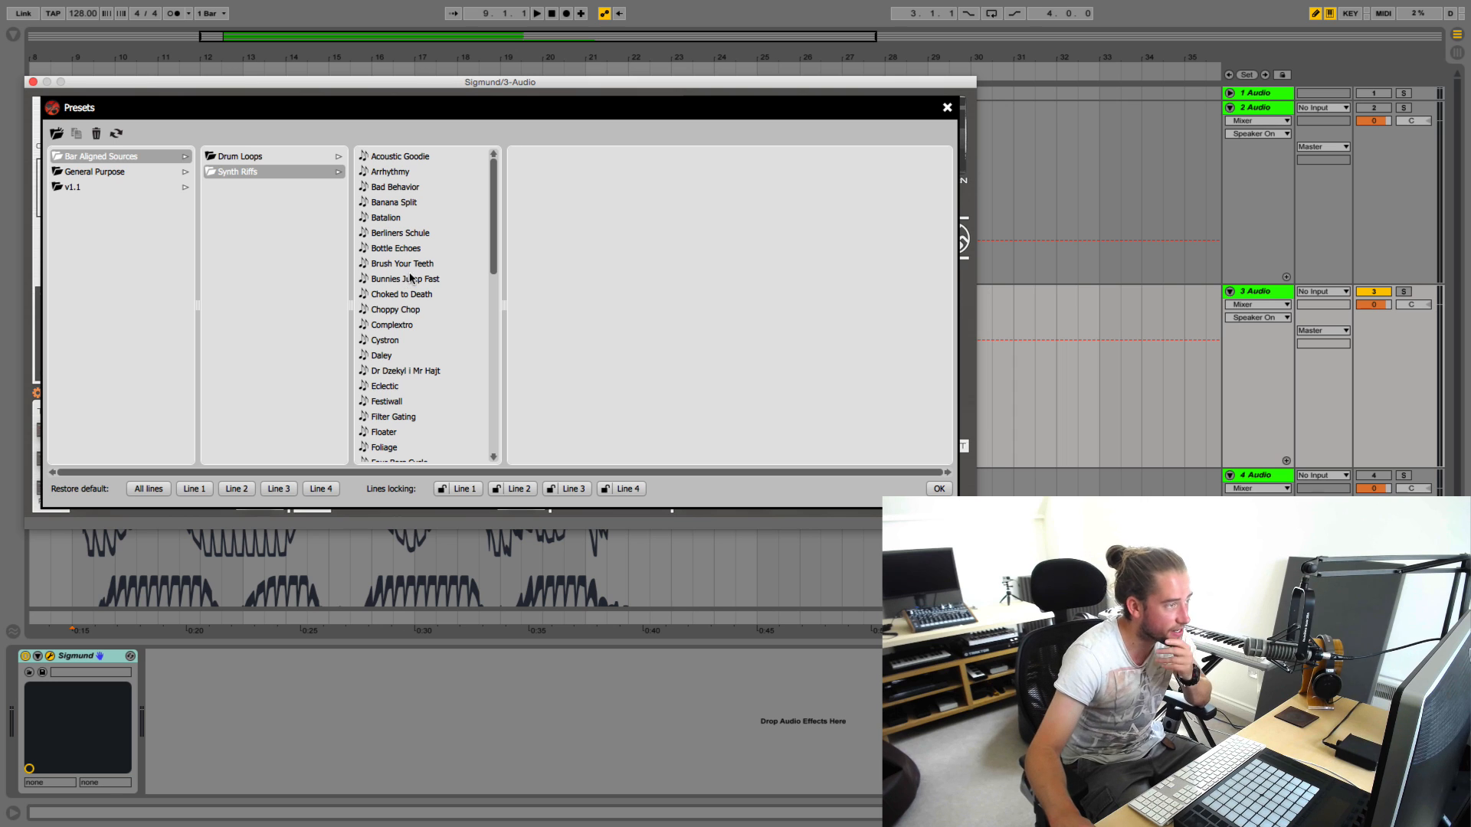
left_click(416, 247)
left_click(936, 489)
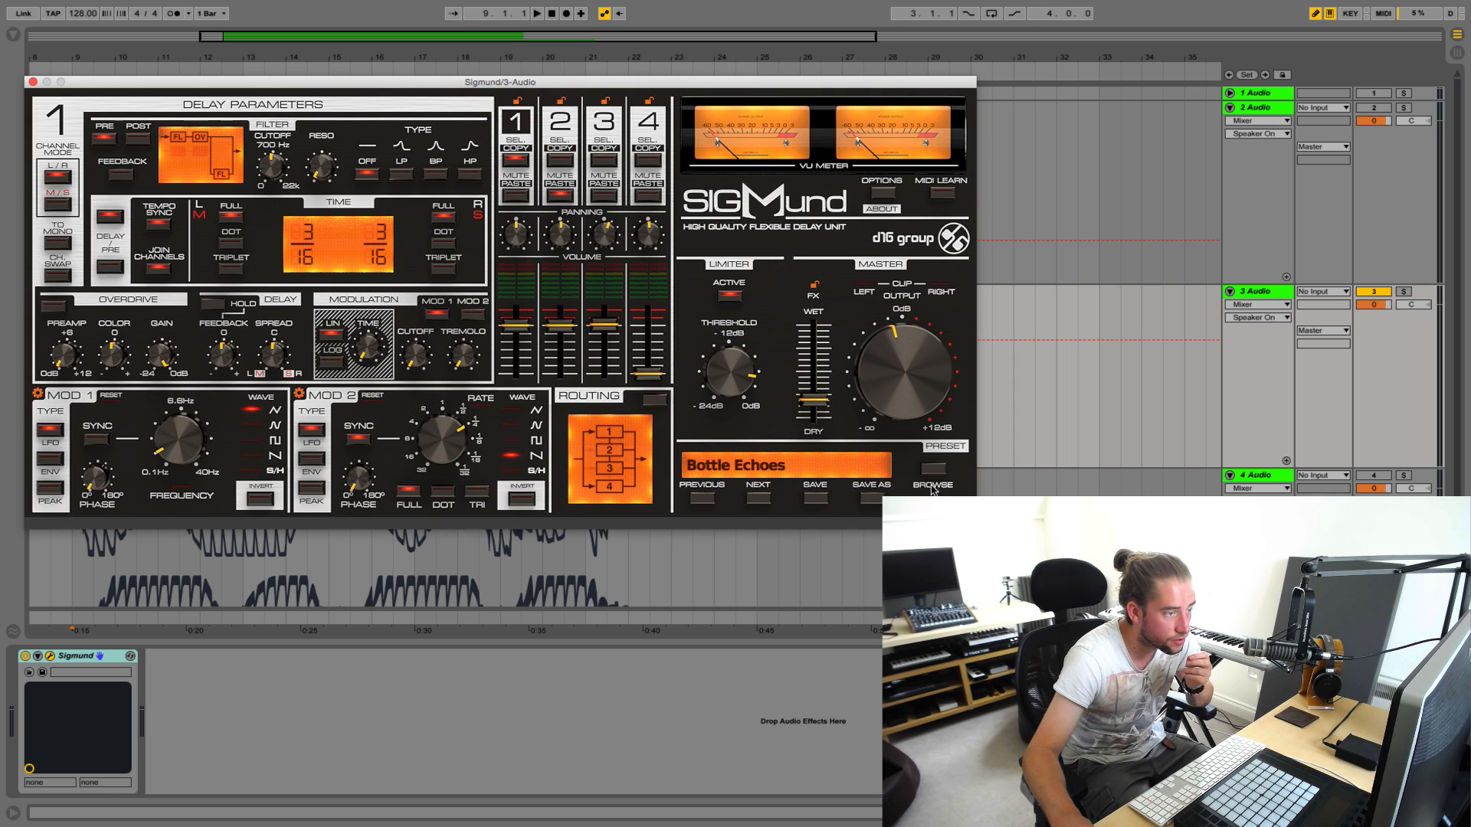
left_click_drag(817, 403, 817, 325)
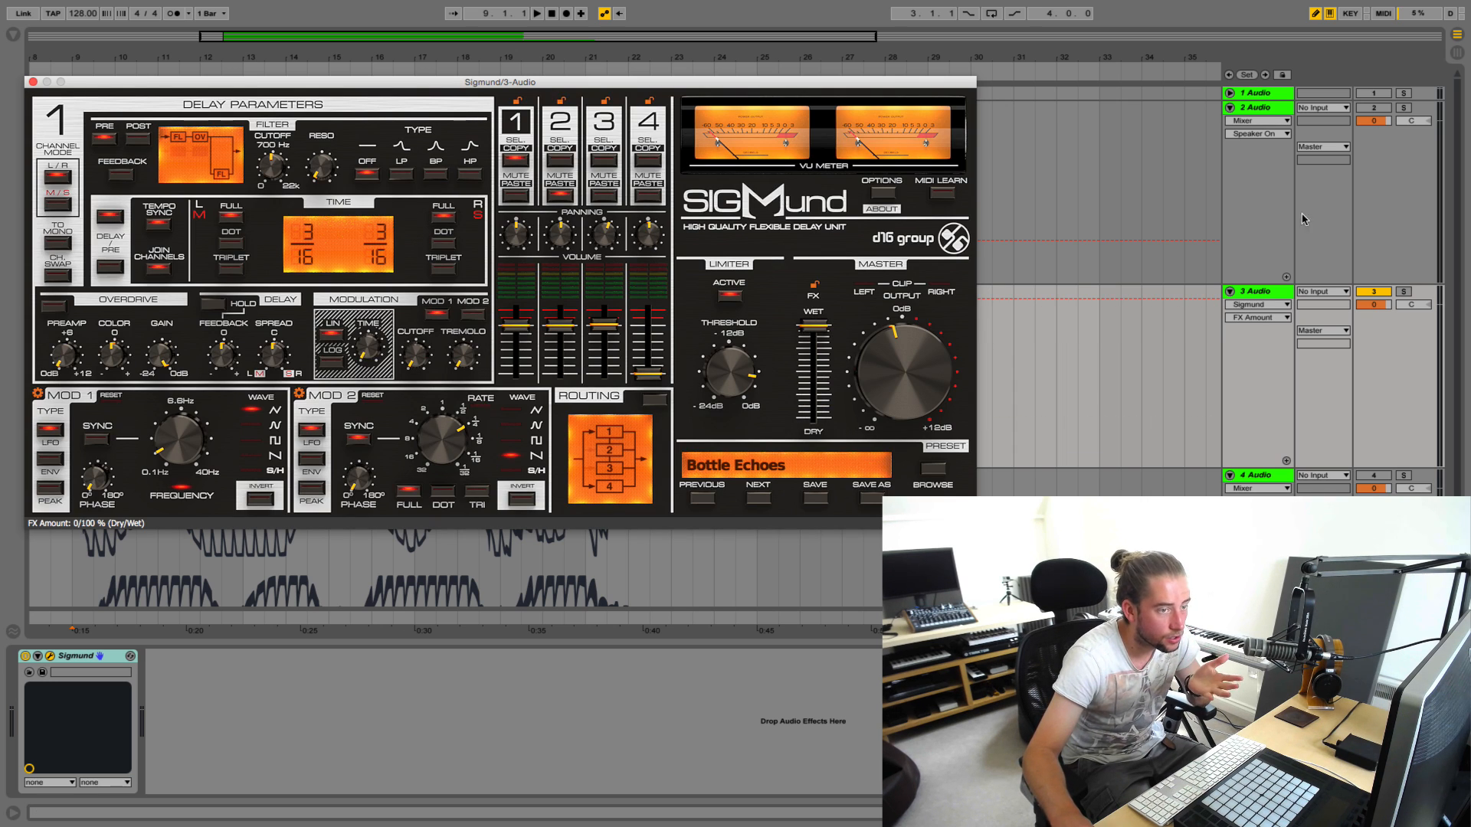
Try freezing and flattening the third audio track with the Bottle Echoes delay, and undo it to get Sigmund back
right_click(1264, 291)
left_click(1296, 383)
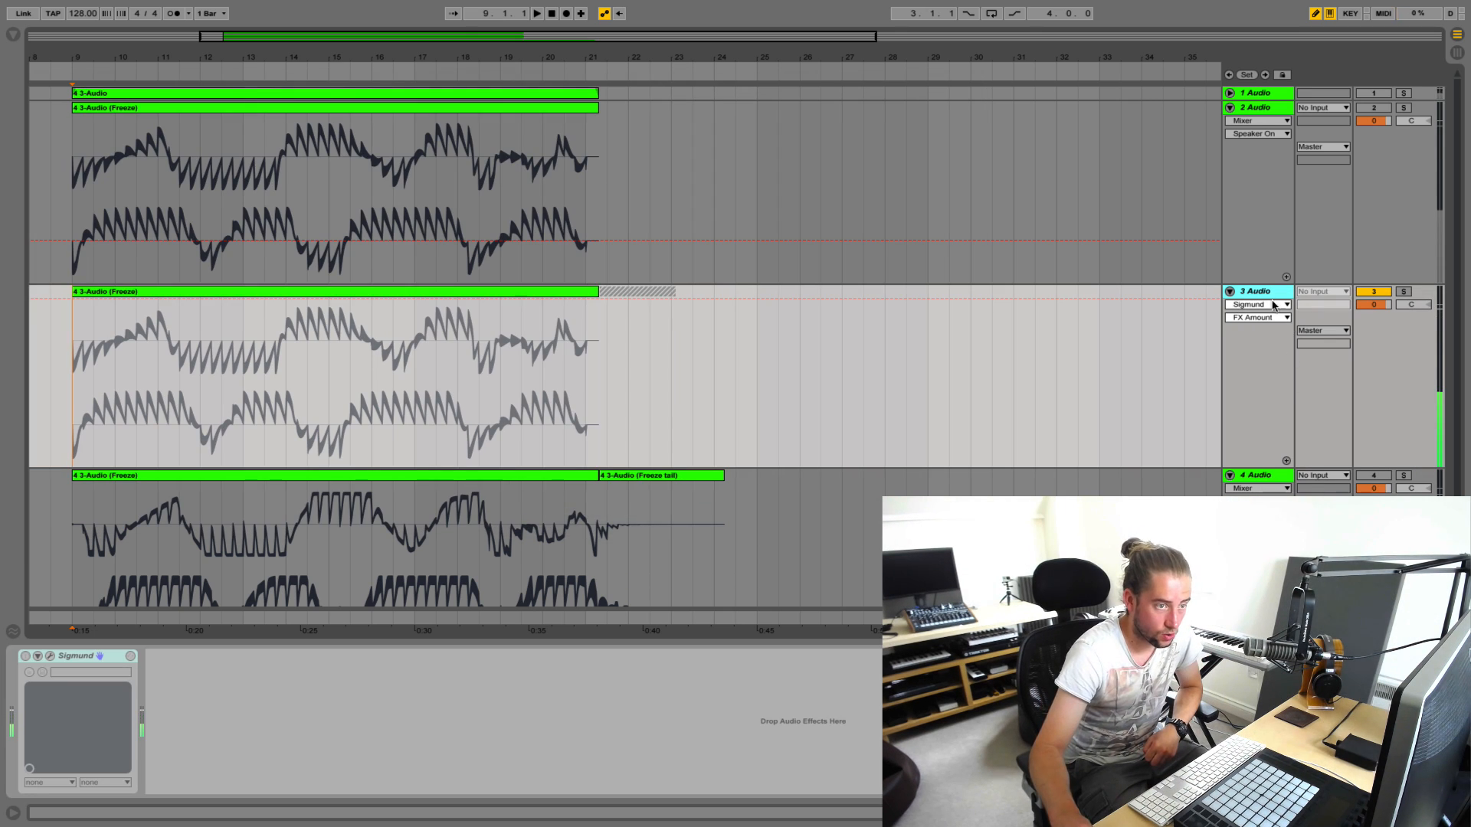
right_click(1272, 299)
left_click(1291, 399)
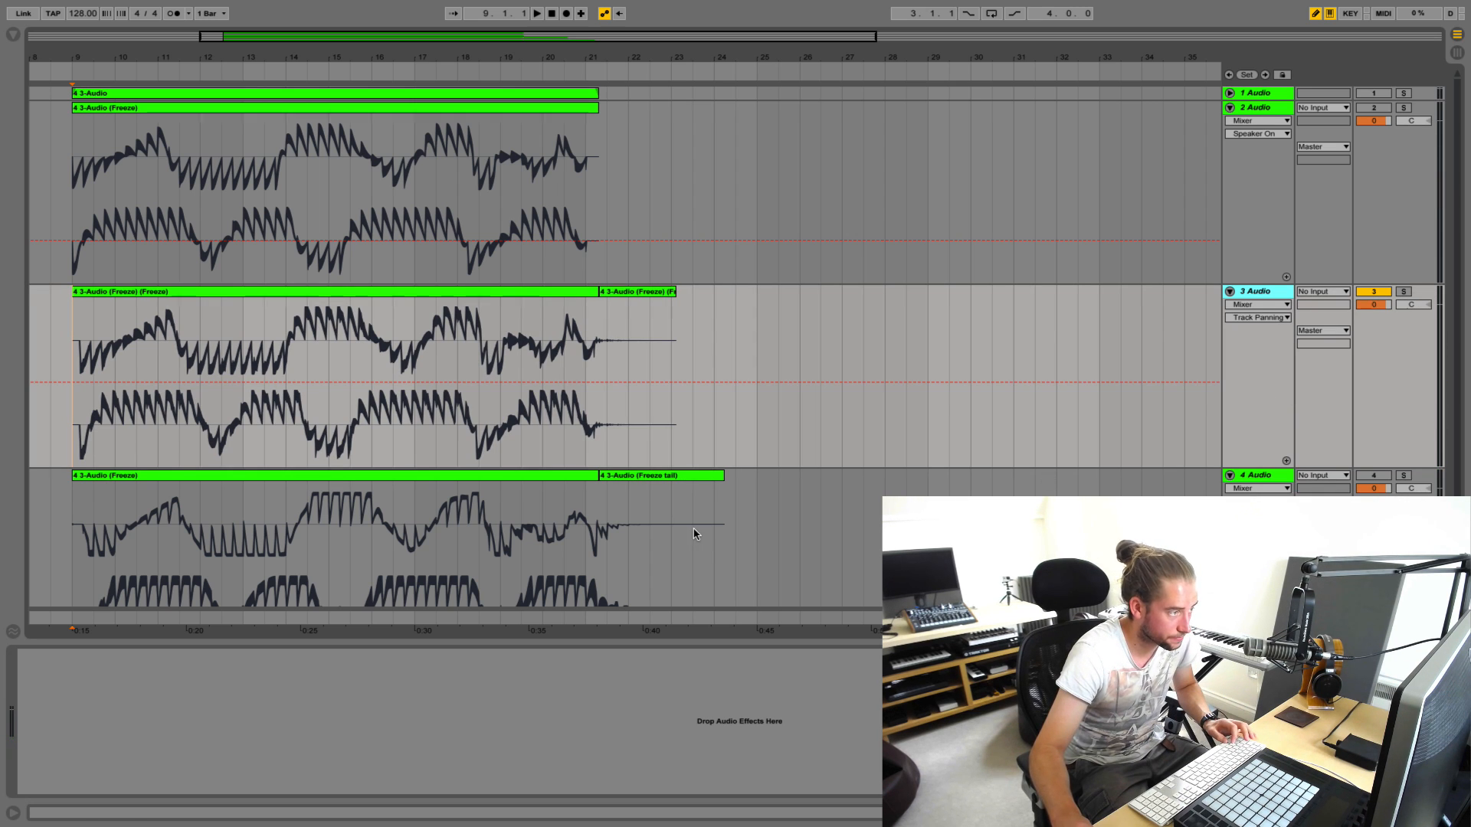
key("ctrl+z")
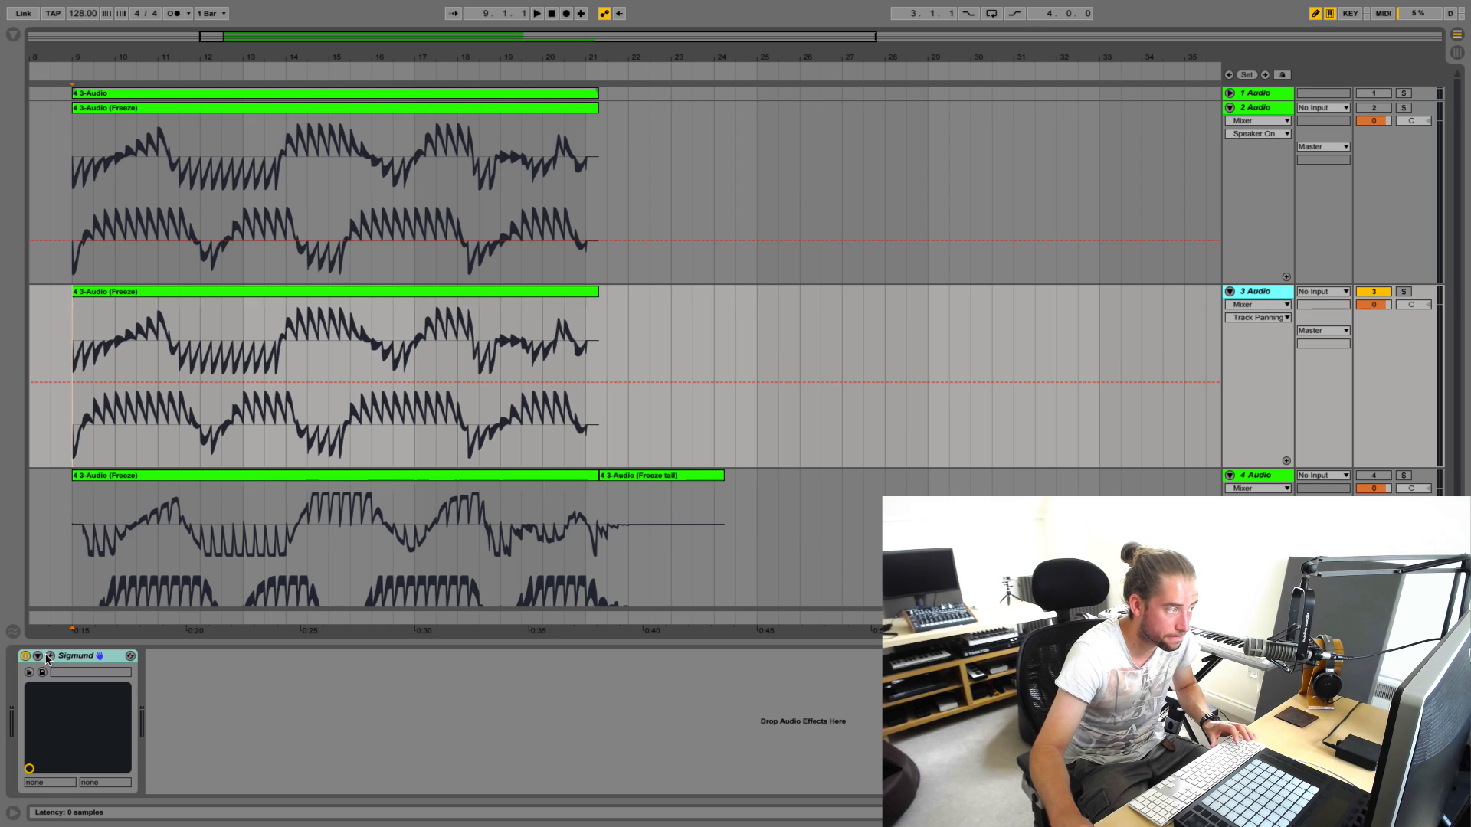
Reopen Sigmund, load the Heart Attack preset from the Synth Riffs and set the FX amount to 100 % wet
left_click(49, 656)
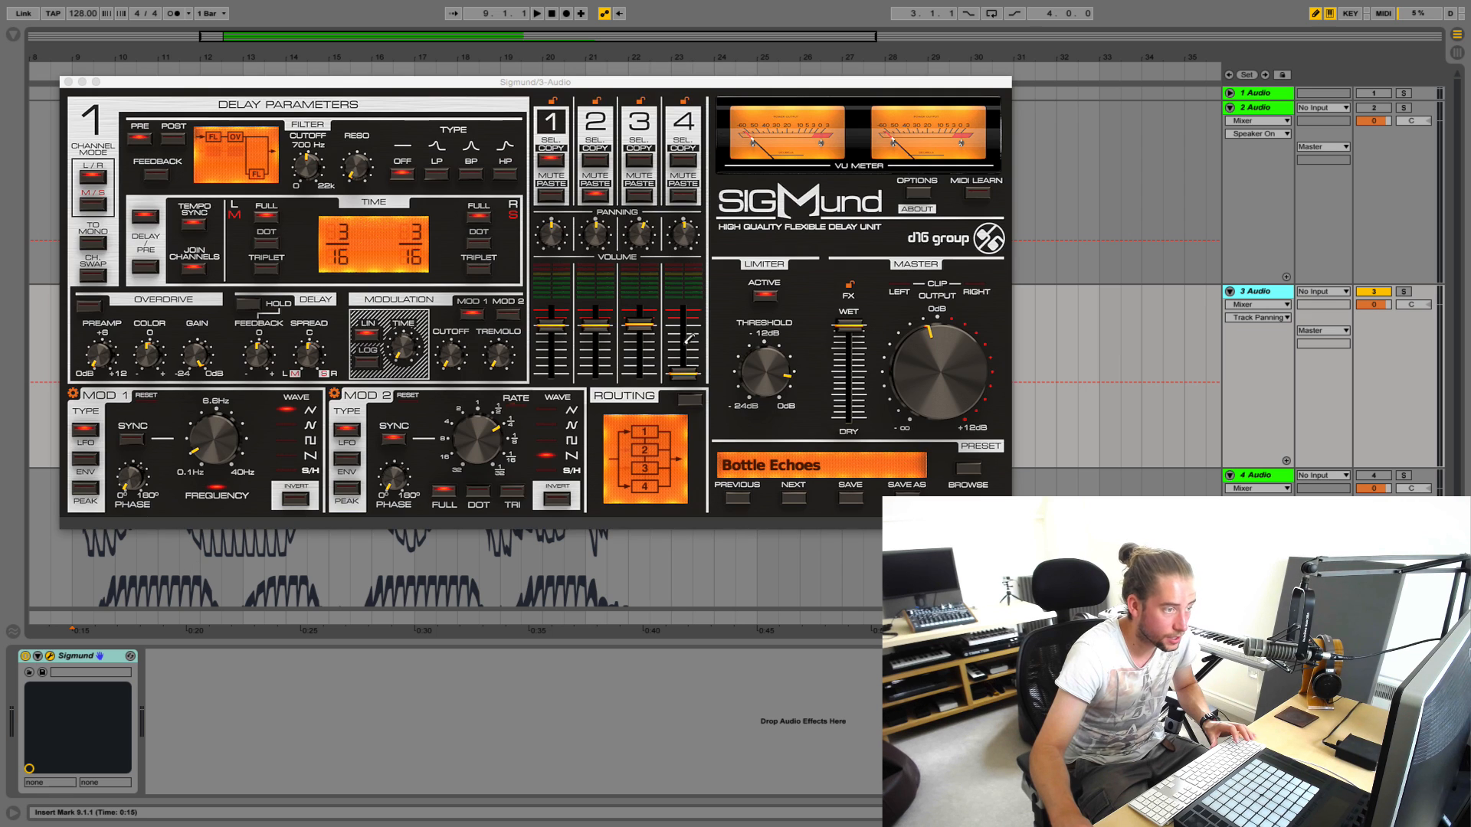
left_click(797, 496)
left_click(662, 331)
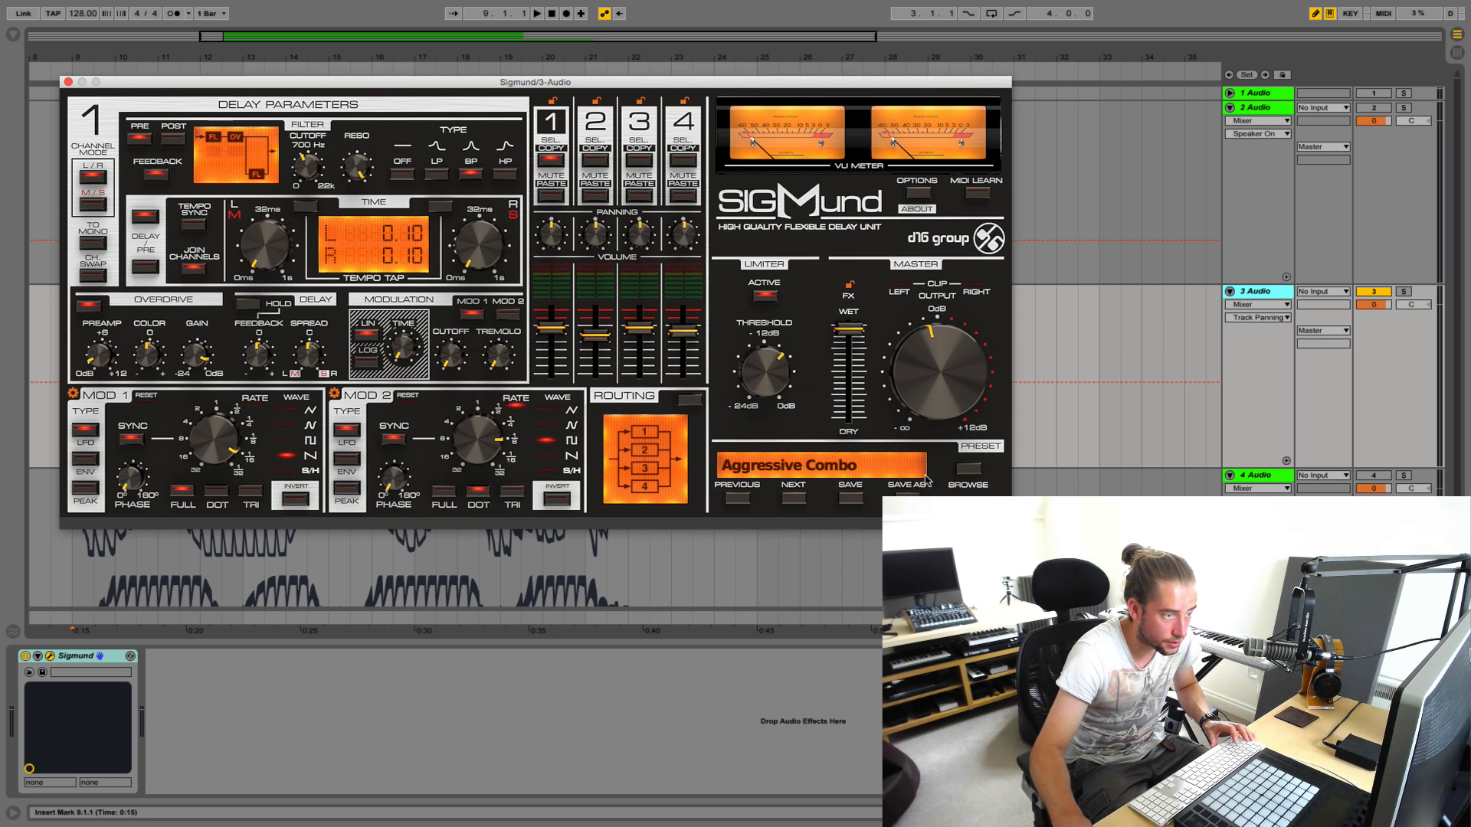
left_click(979, 480)
left_click(321, 173)
scroll(471, 384, "down", 5)
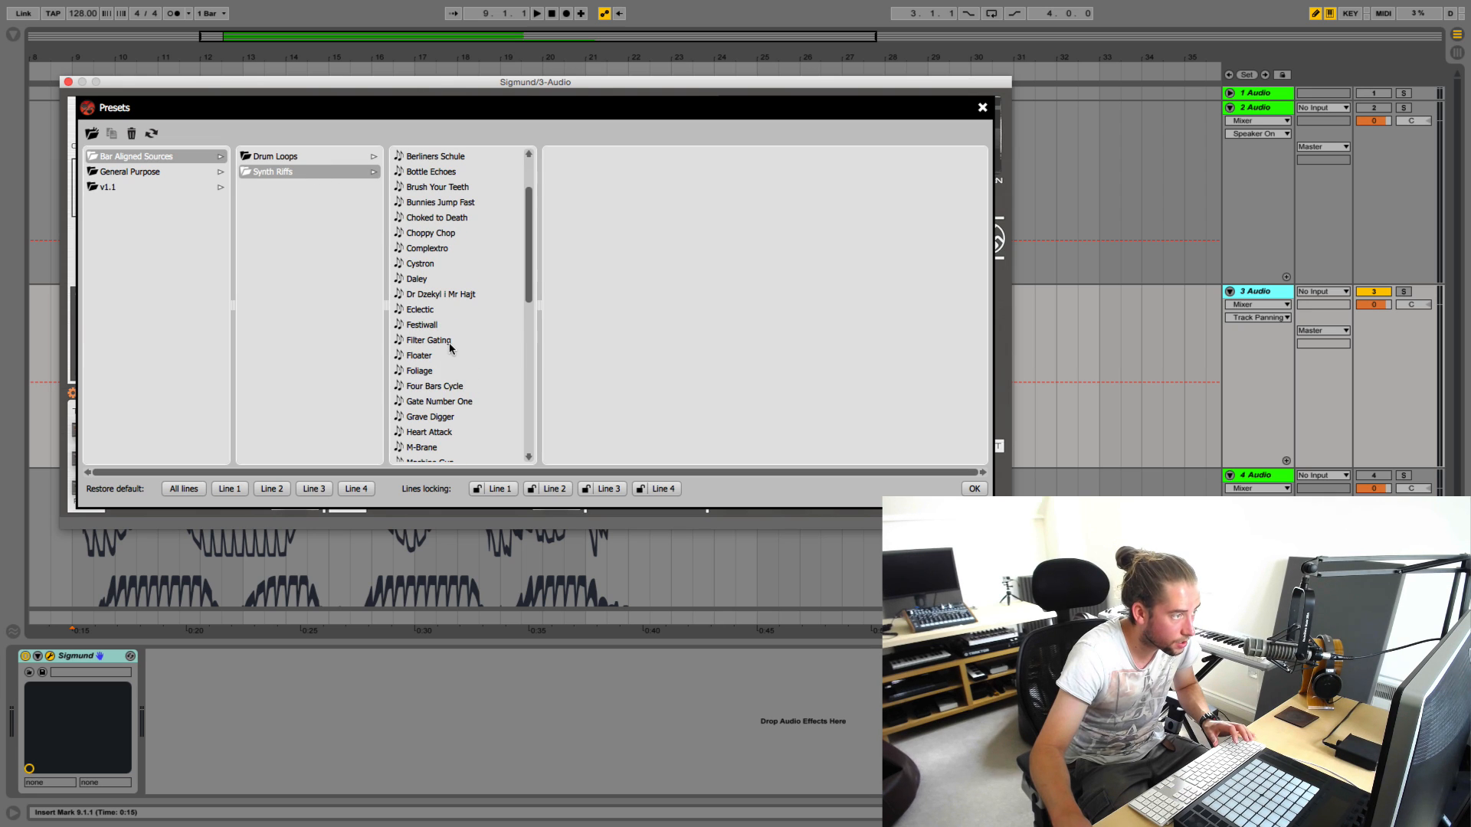
scroll(449, 348, "down", 5)
left_click(456, 363)
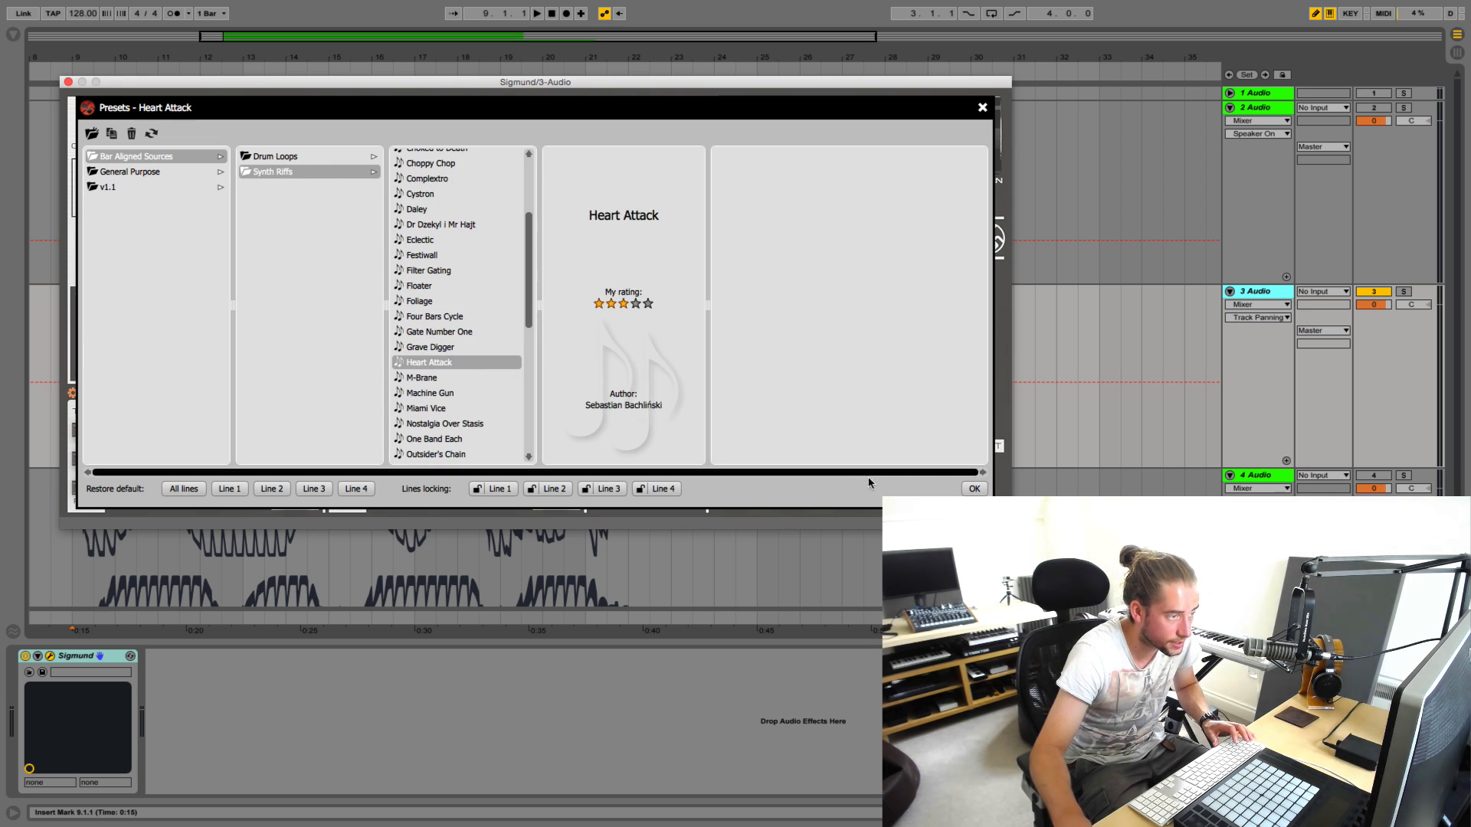
left_click(974, 489)
left_click_drag(852, 382, 852, 318)
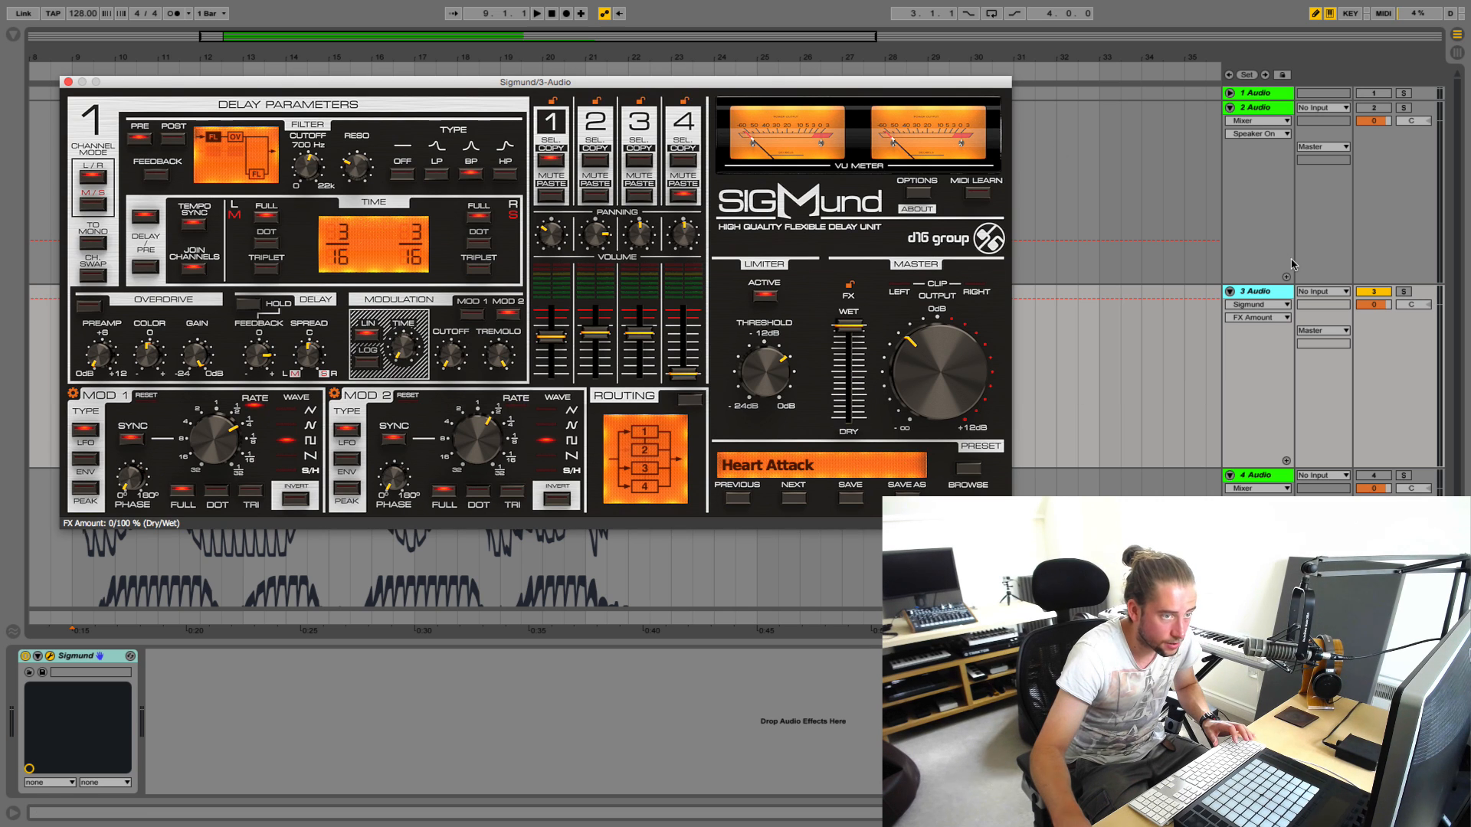
Freeze and flatten the third audio track with the Heart Attack delay
right_click(1261, 289)
left_click(1294, 379)
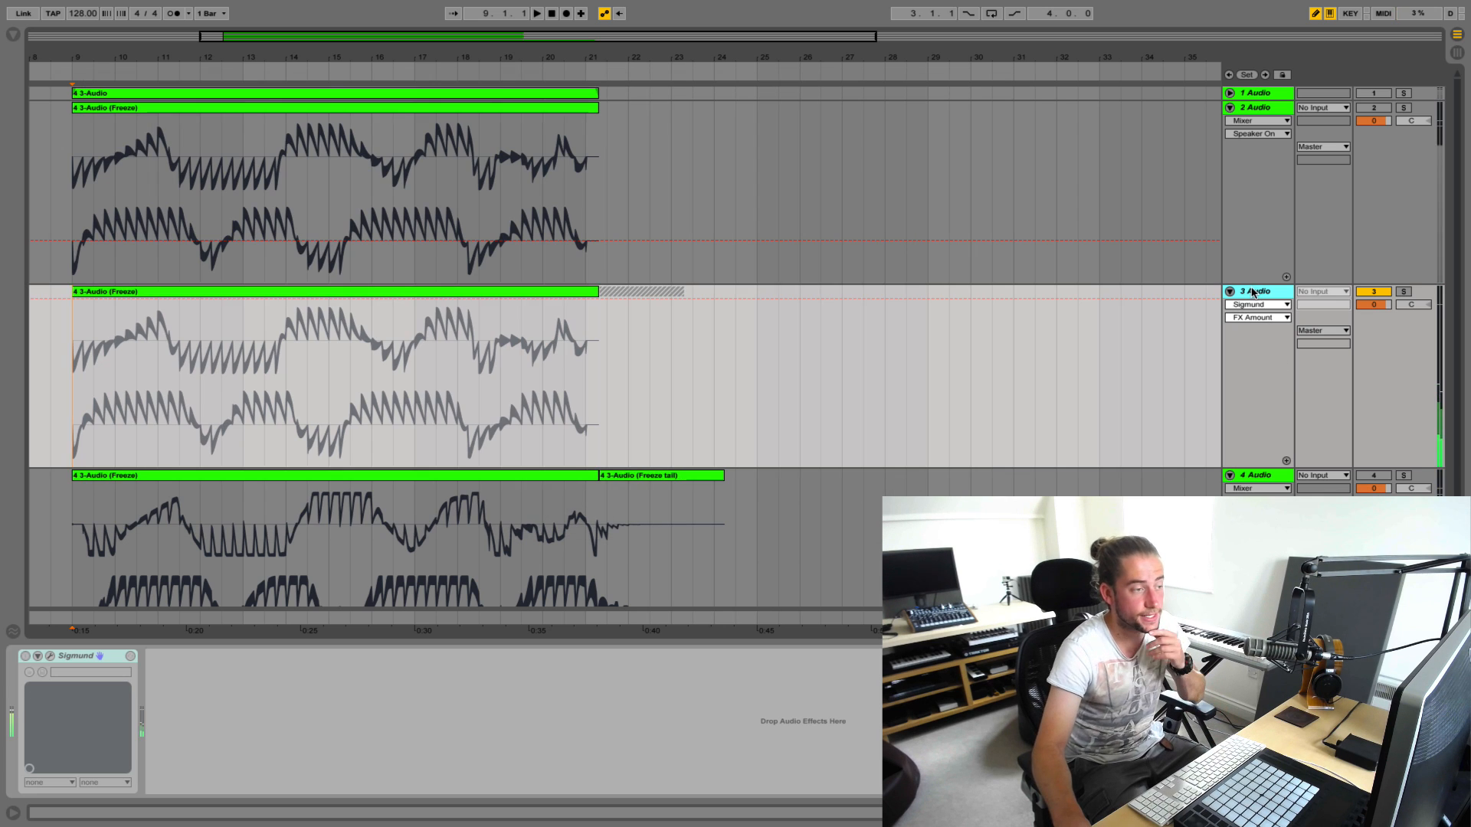
right_click(1257, 292)
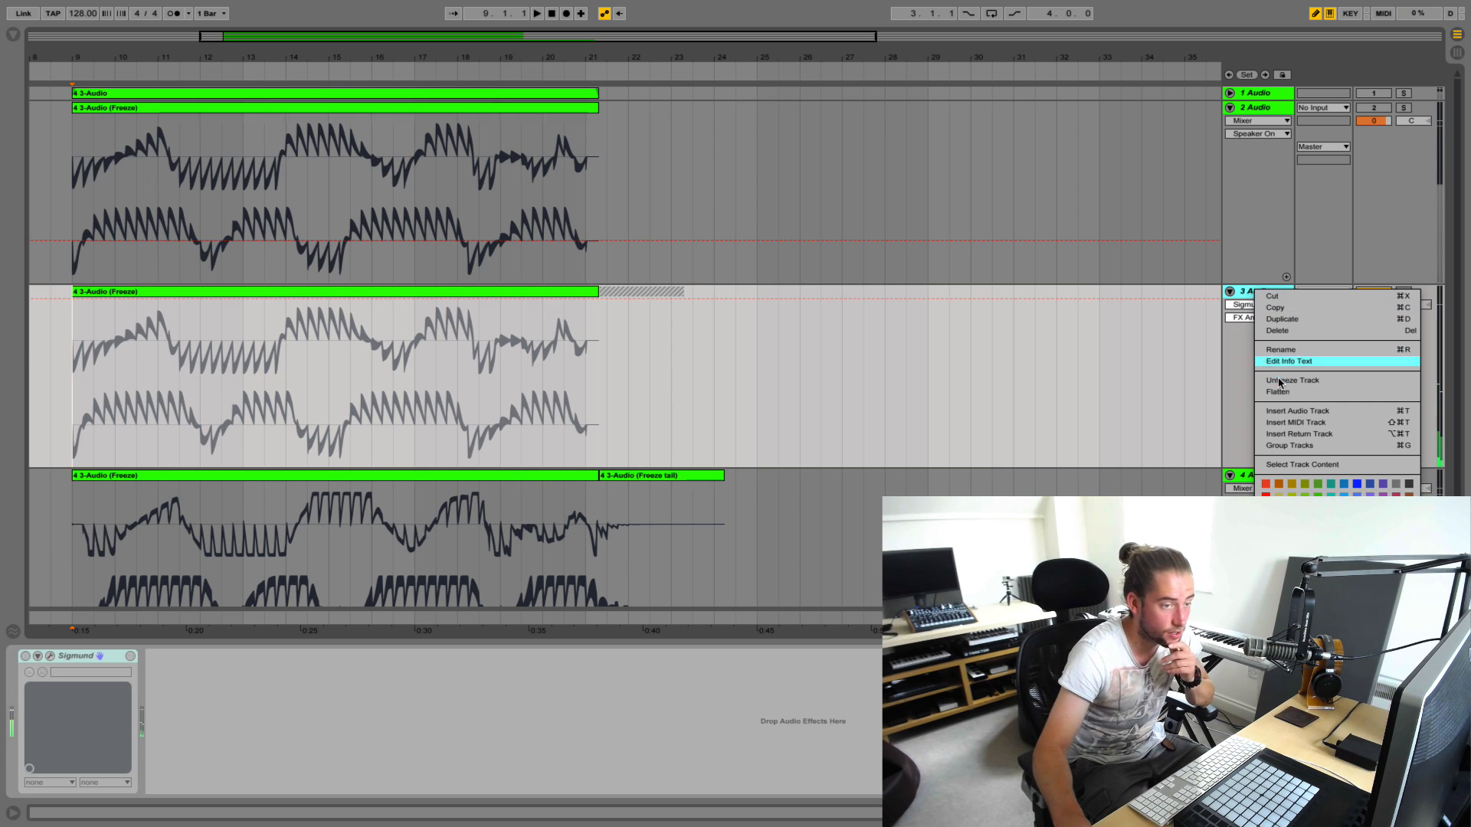
left_click(1277, 391)
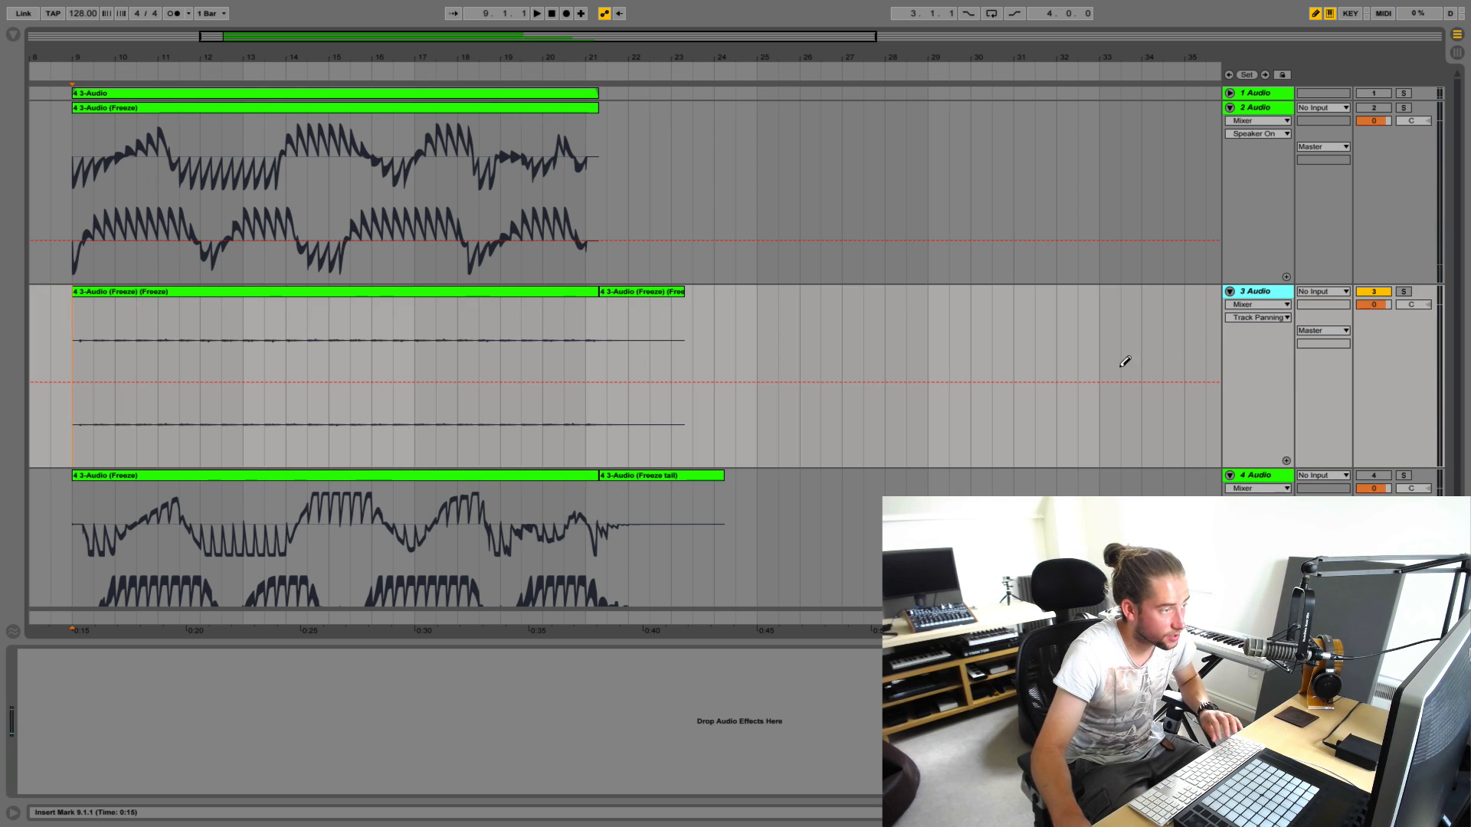
Consolidate the main flattened clip on the third audio track and raise its gain to 0.00 dB
left_click(512, 291)
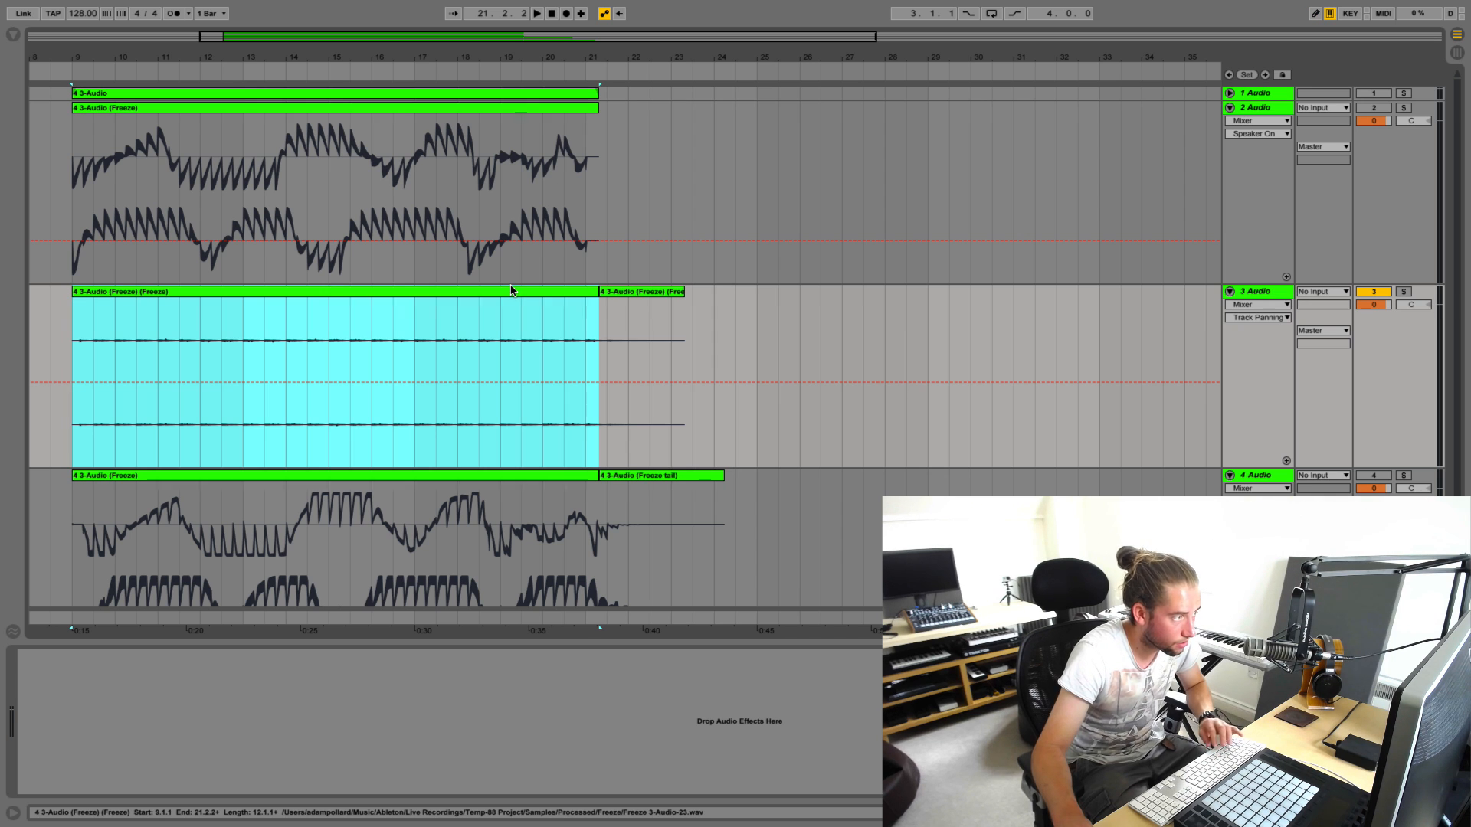
double_click(511, 291)
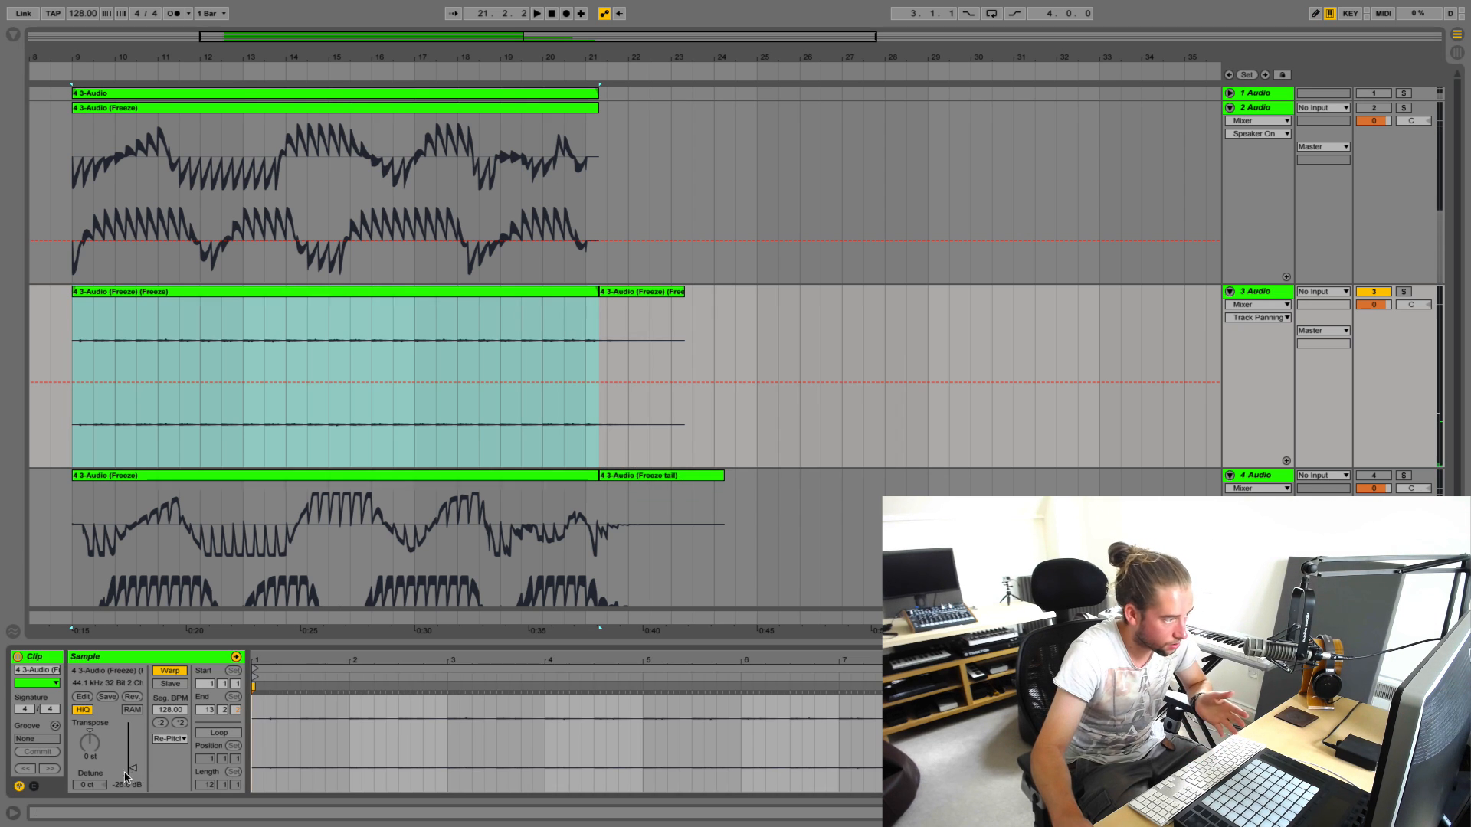
left_click_drag(124, 780, 136, 748)
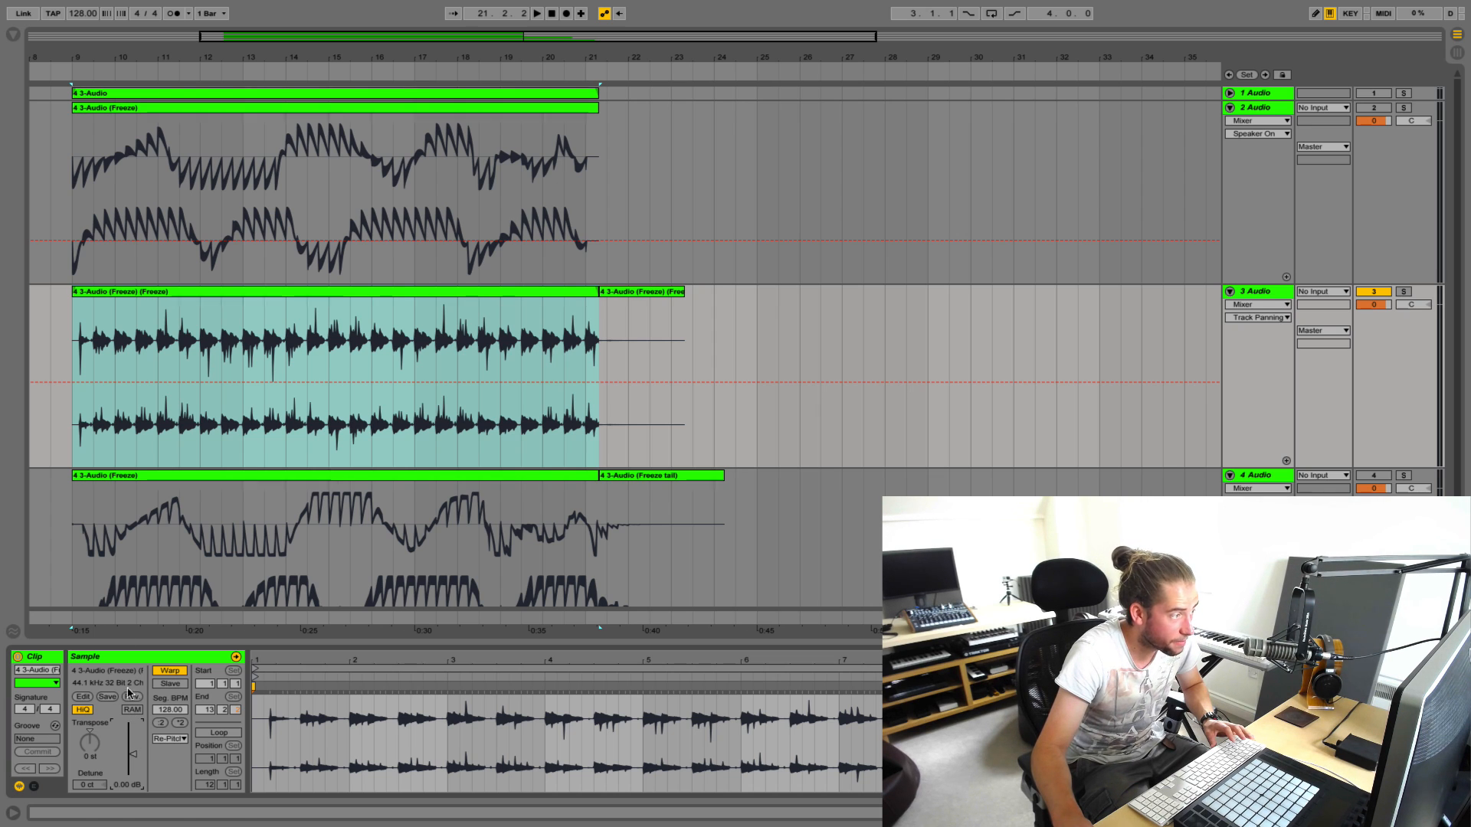
Duplicate the second audio track beneath itself and activate the new copy
left_click(75, 451)
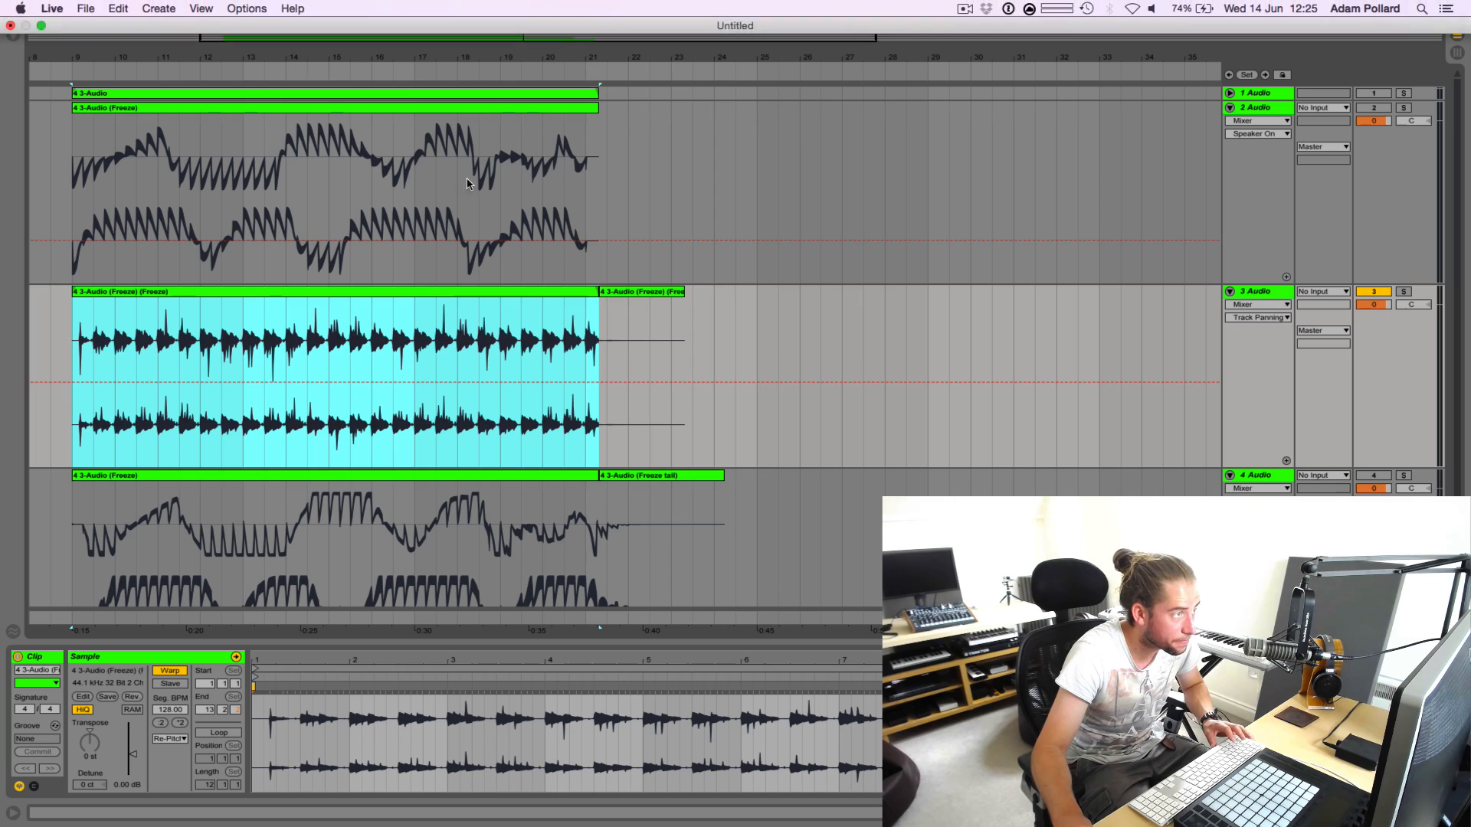
mouse_move(404, 51)
left_mouse_down()
mouse_move(405, 146)
mouse_move(404, 23)
mouse_move(407, 58)
mouse_move(425, 57)
left_mouse_up()
scroll(438, 289, "down", 2)
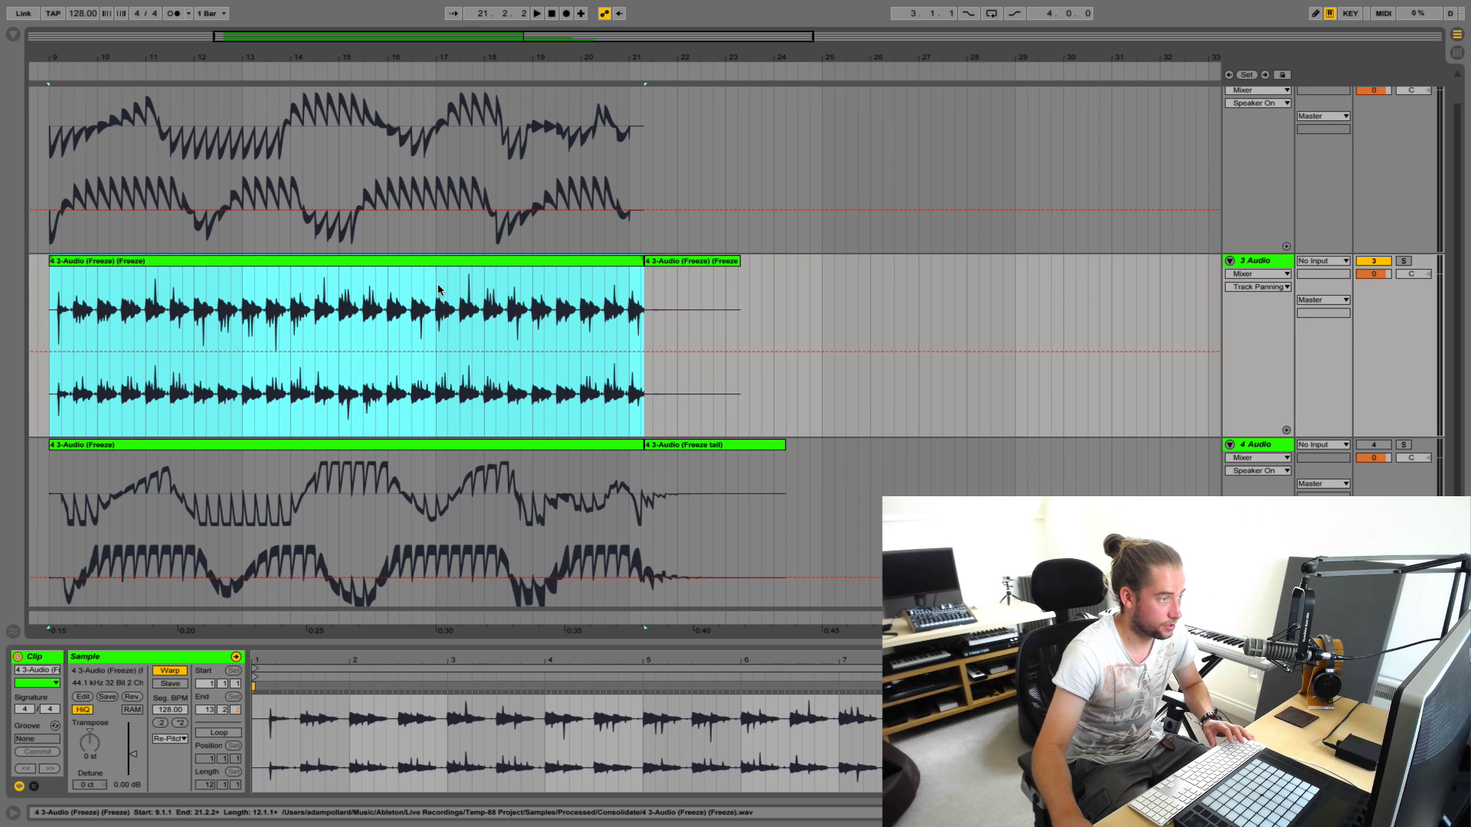
left_click(44, 398)
scroll(191, 370, "up", 2)
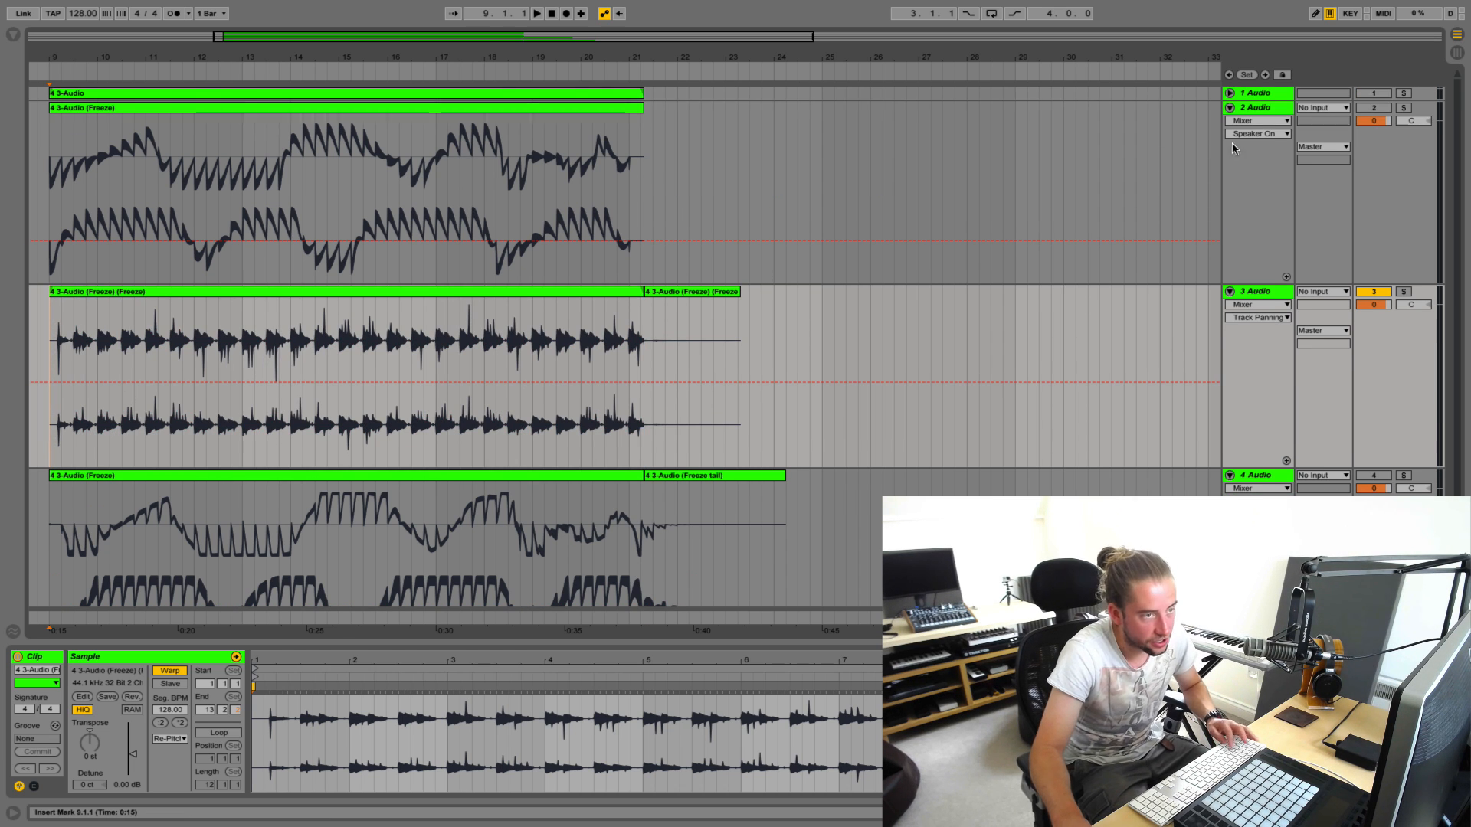
left_click(1258, 109)
key("super+d")
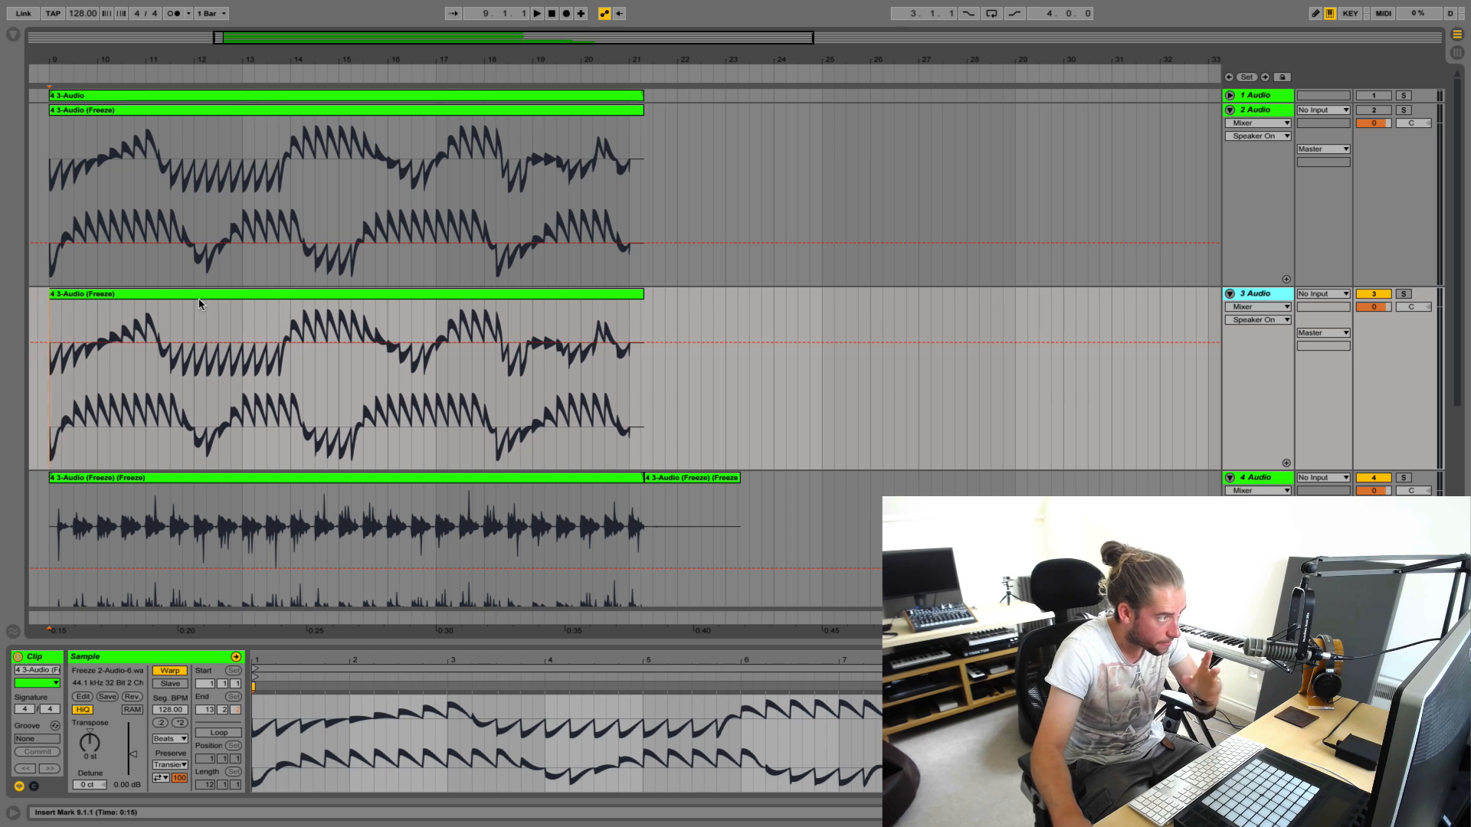
Add the Sigmund plug-in to the newly duplicated third audio track and hide the browser
left_click(14, 34)
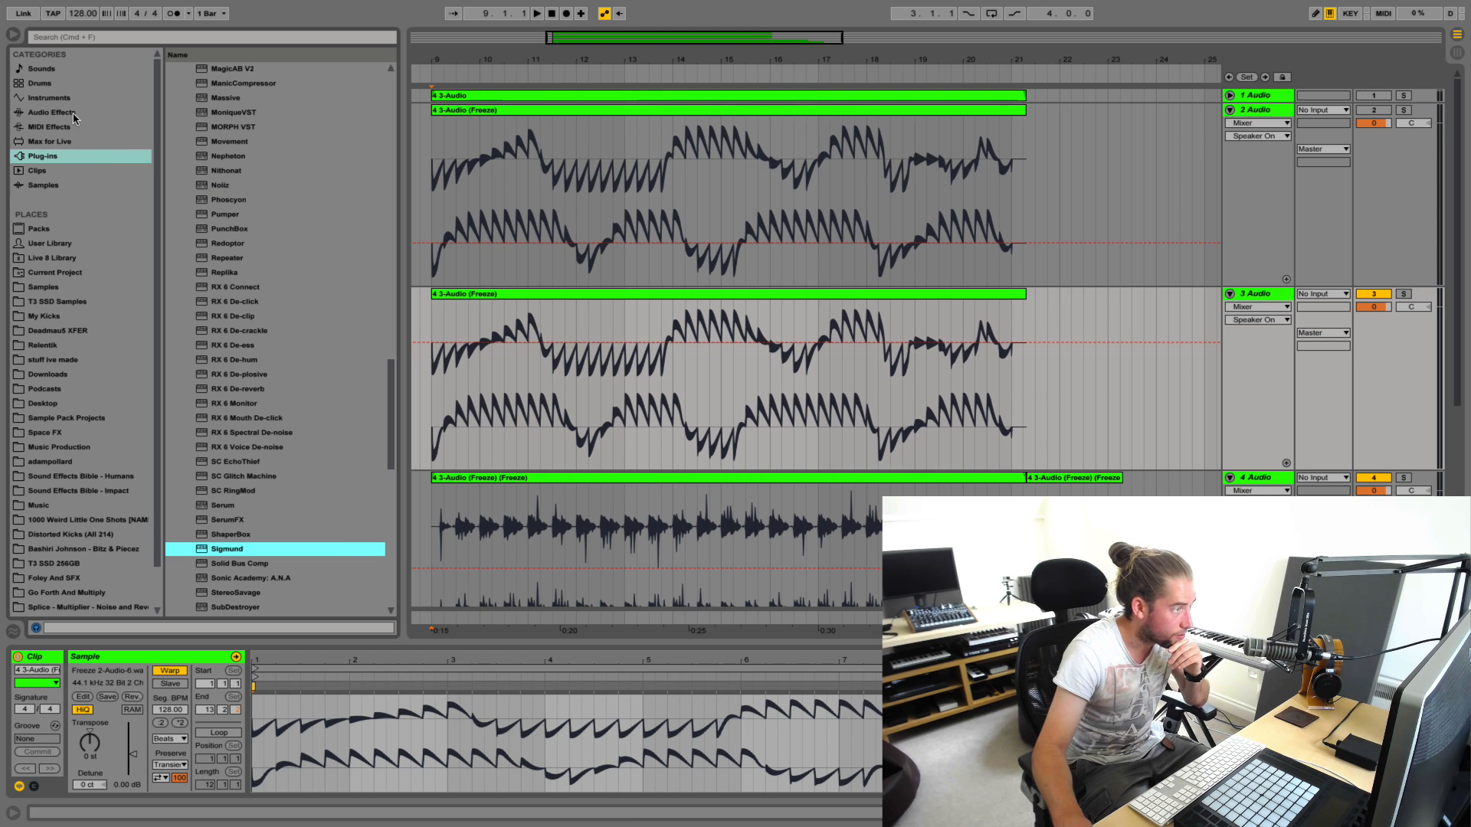
double_click(249, 549)
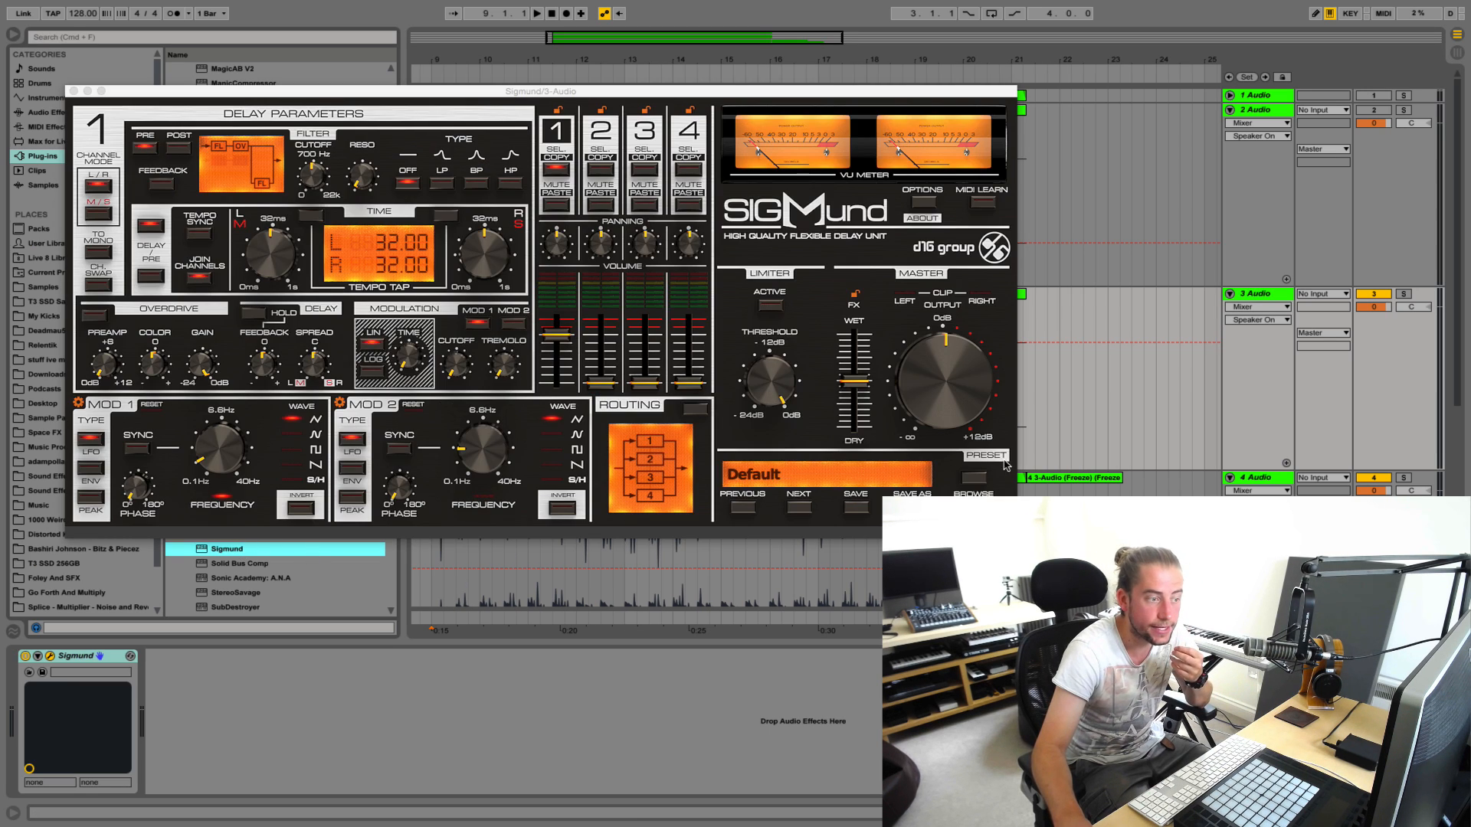
left_click(985, 478)
key("super+alt+b")
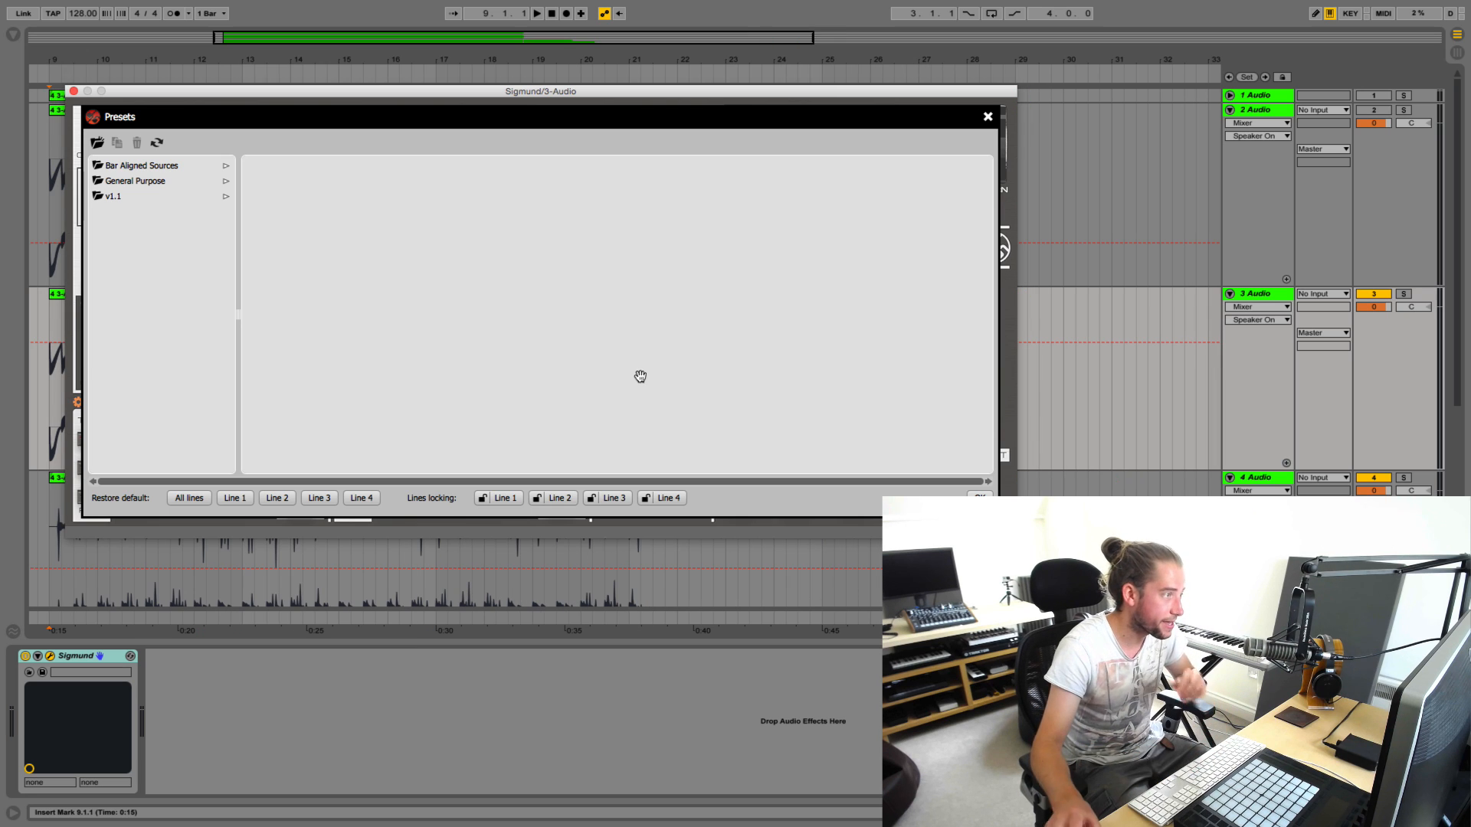
Load the Brush Your Teeth preset from the Bar Aligned Sources Synth Riffs and set the FX amount to 100 % wet
left_click(202, 163)
left_click(306, 163)
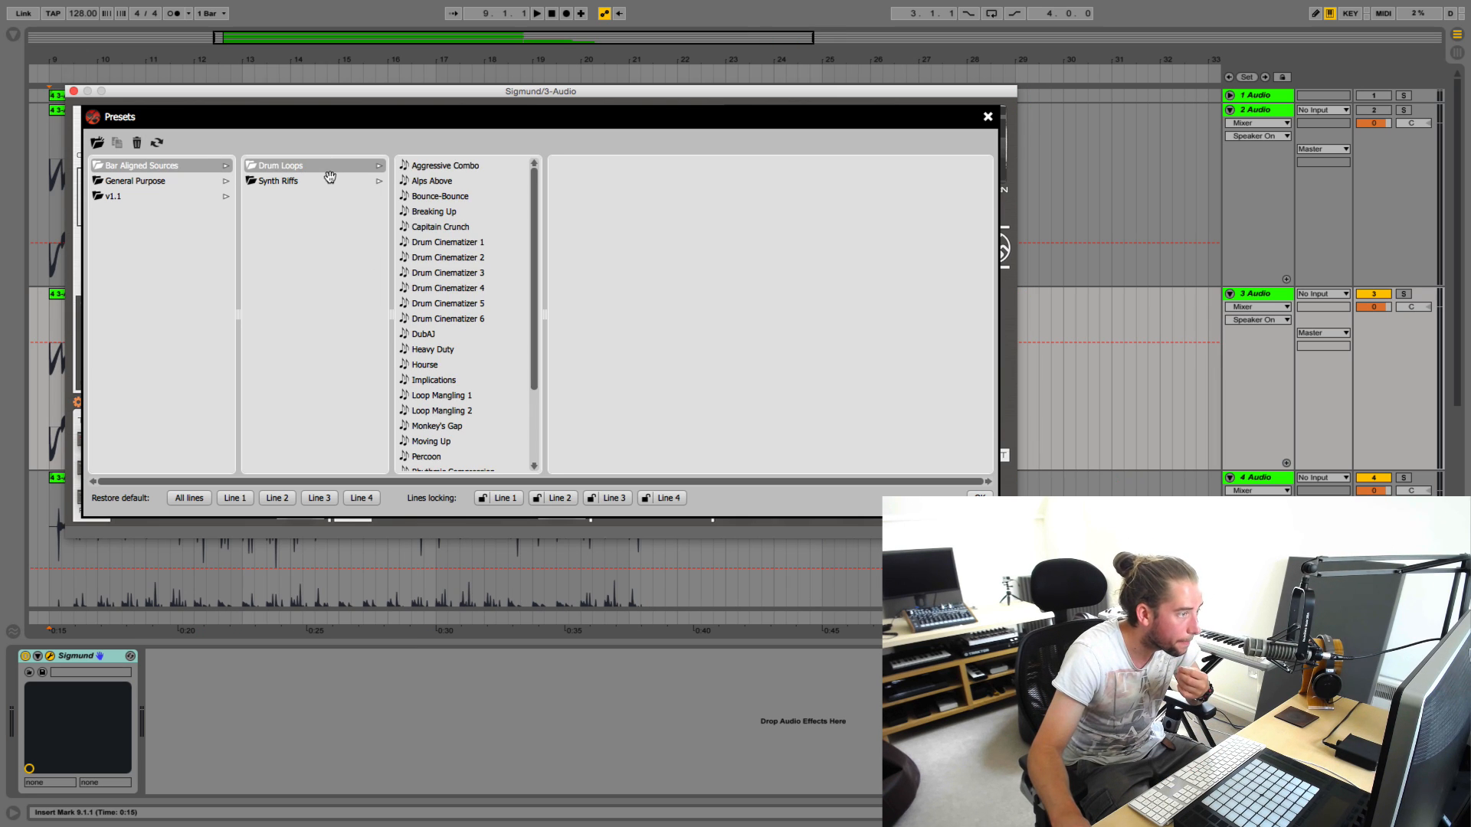
left_click(333, 180)
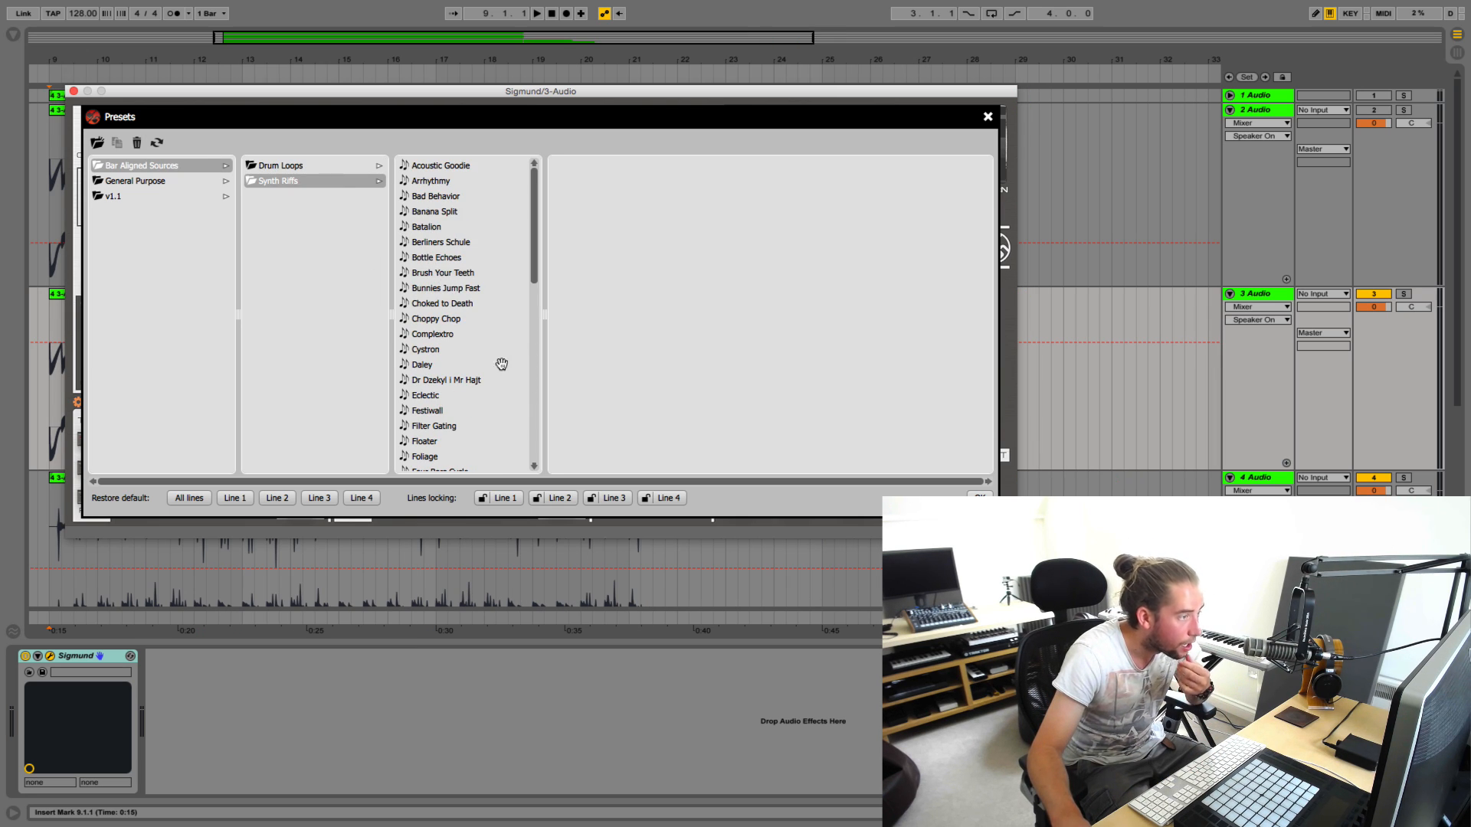
left_click(469, 275)
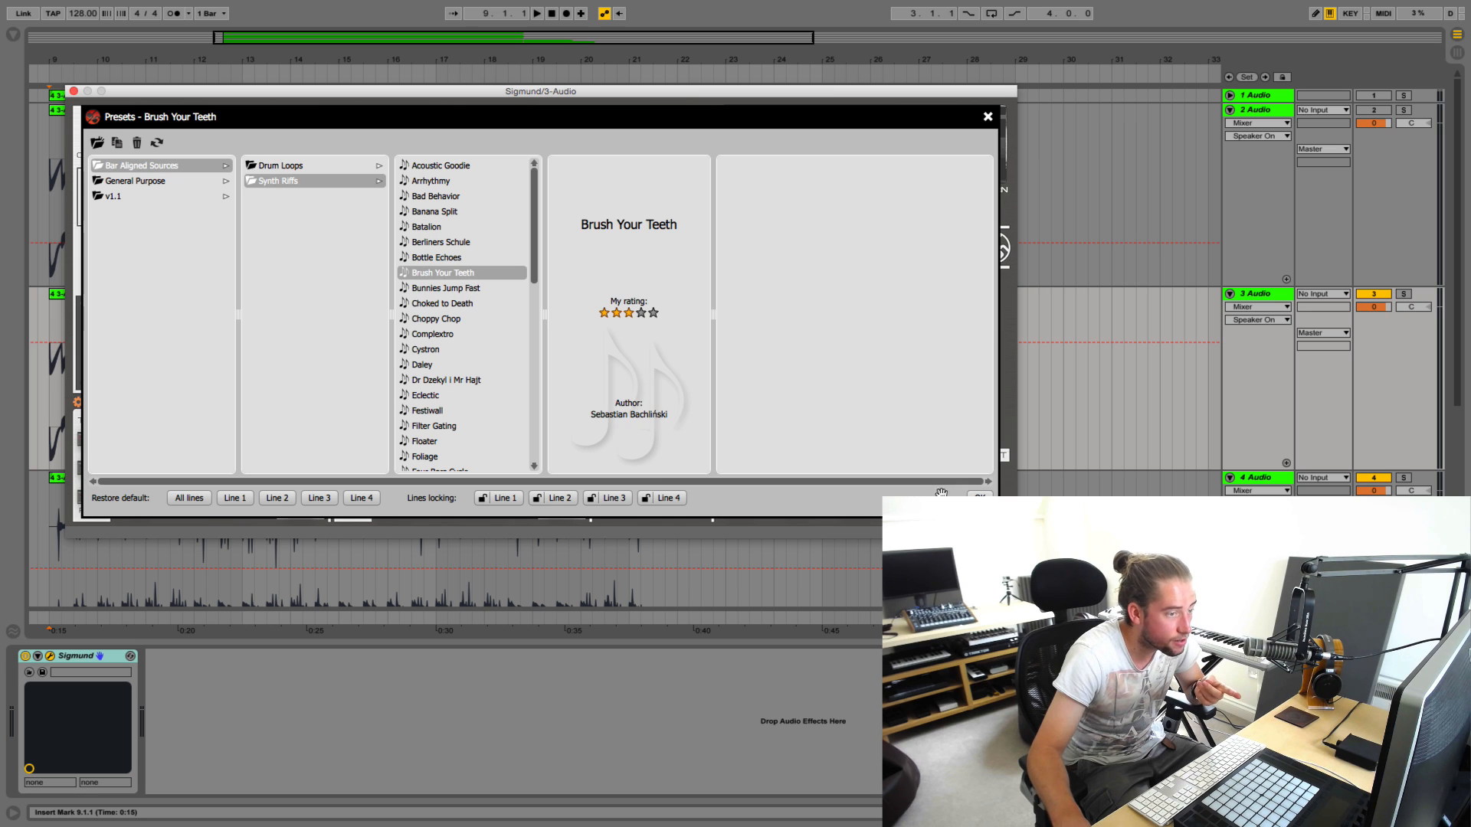
left_click(980, 494)
left_click_drag(856, 393, 854, 334)
Freeze and flatten the third audio track with the Brush Your Teeth delay, and hide the detail view below the arrangement
right_click(1256, 292)
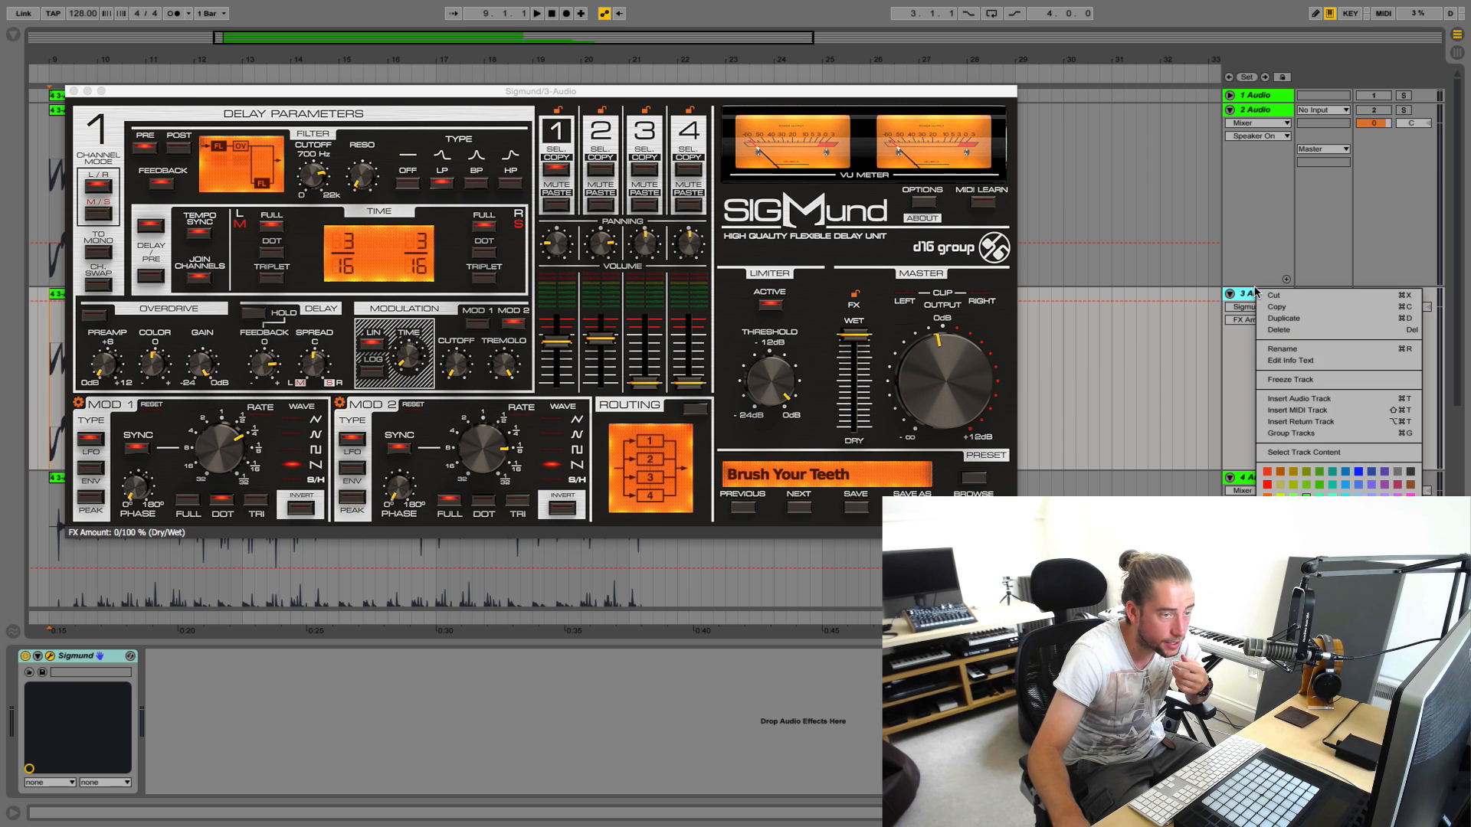
left_click(1291, 380)
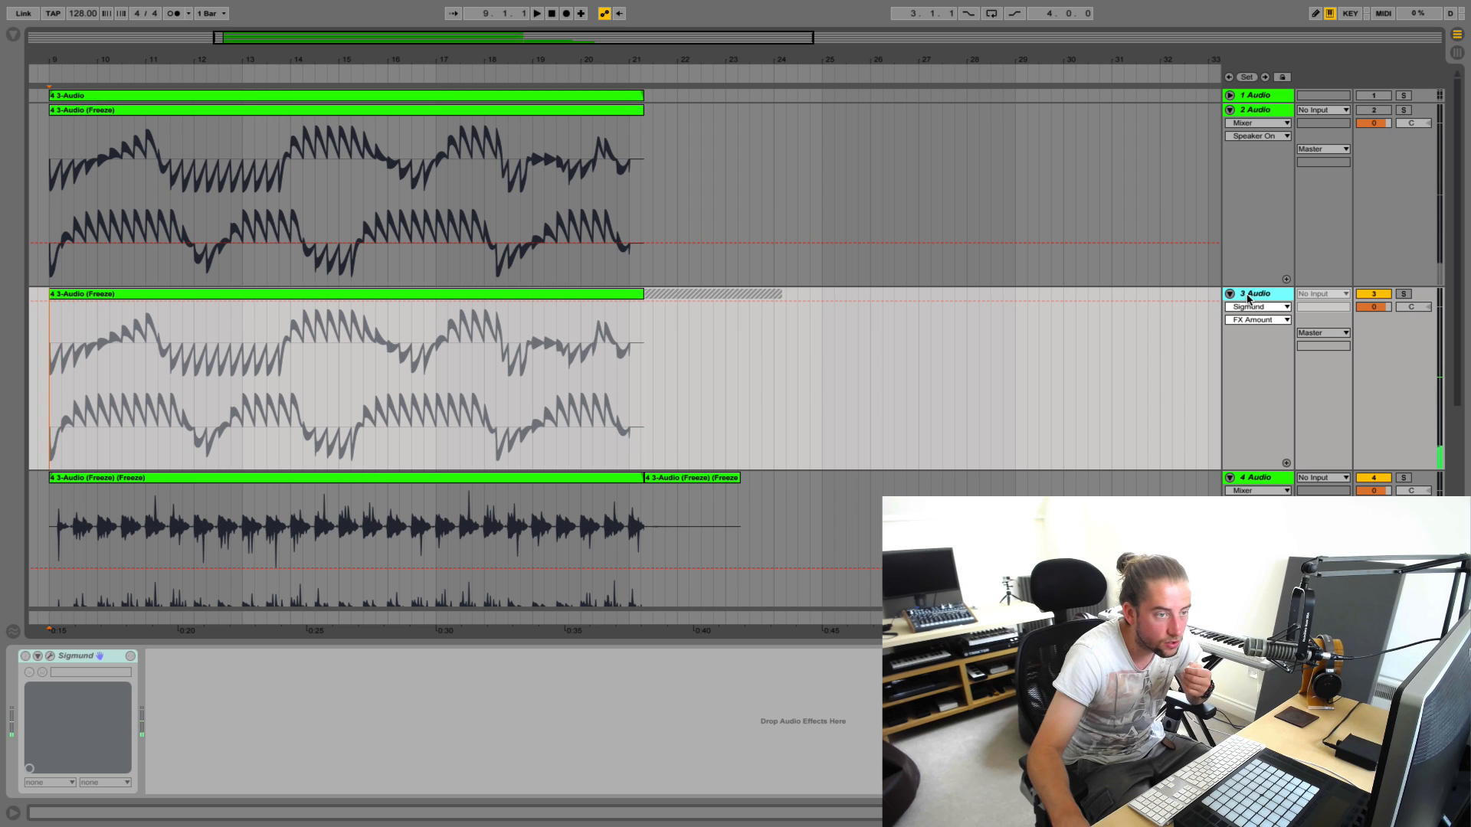
right_click(1248, 299)
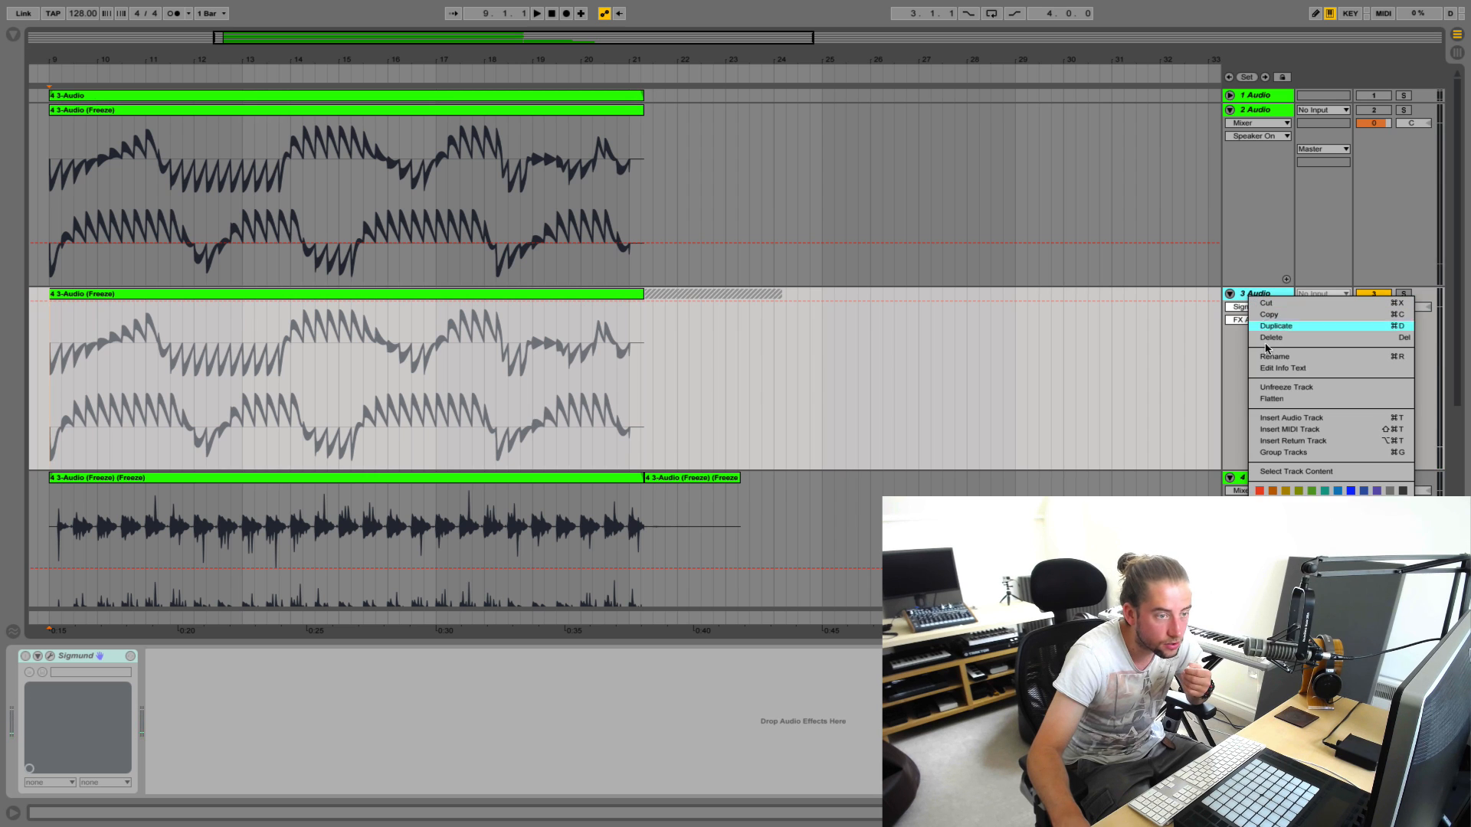
left_click(1269, 404)
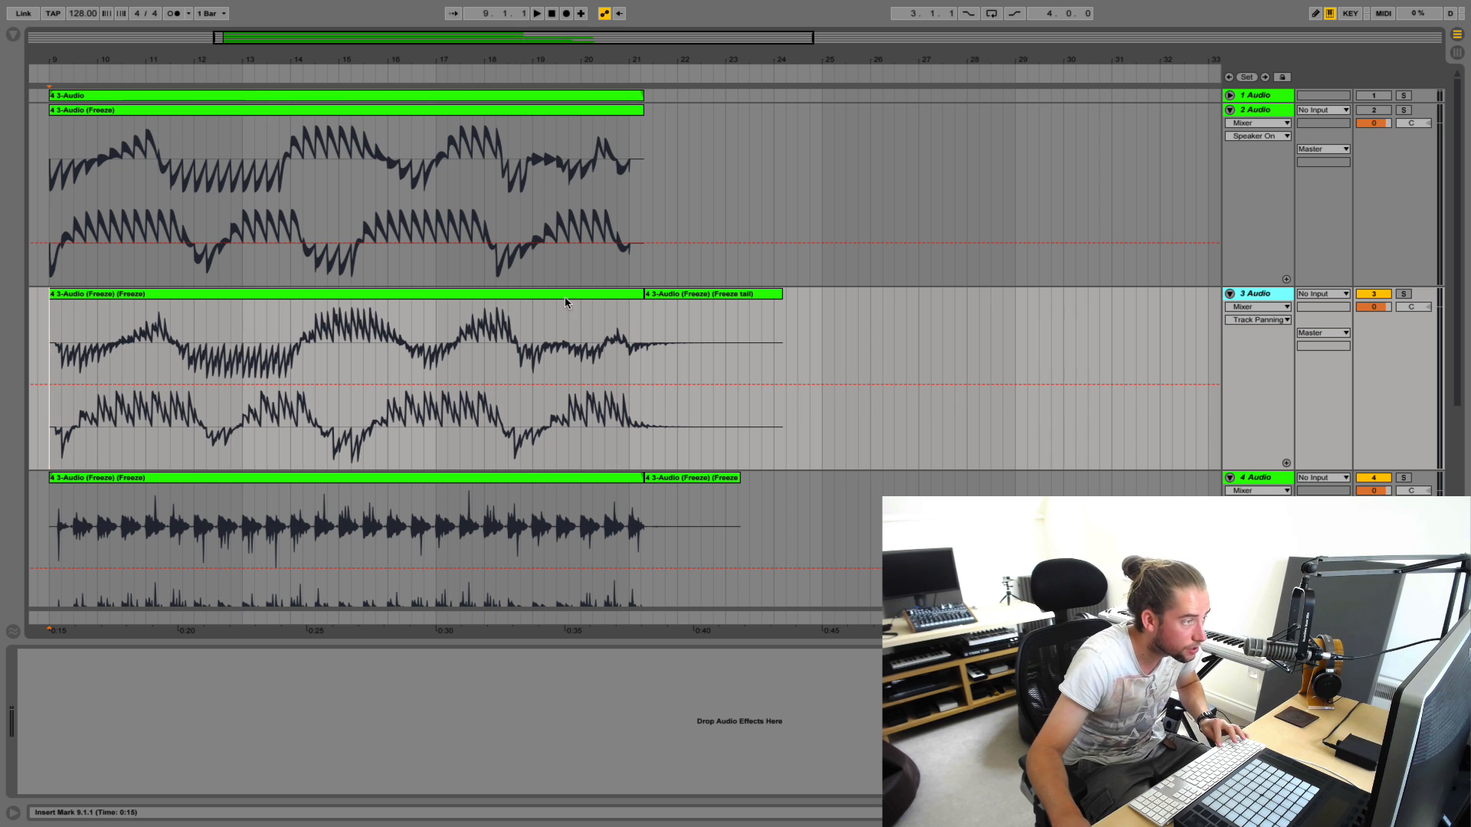
key("super+alt+l")
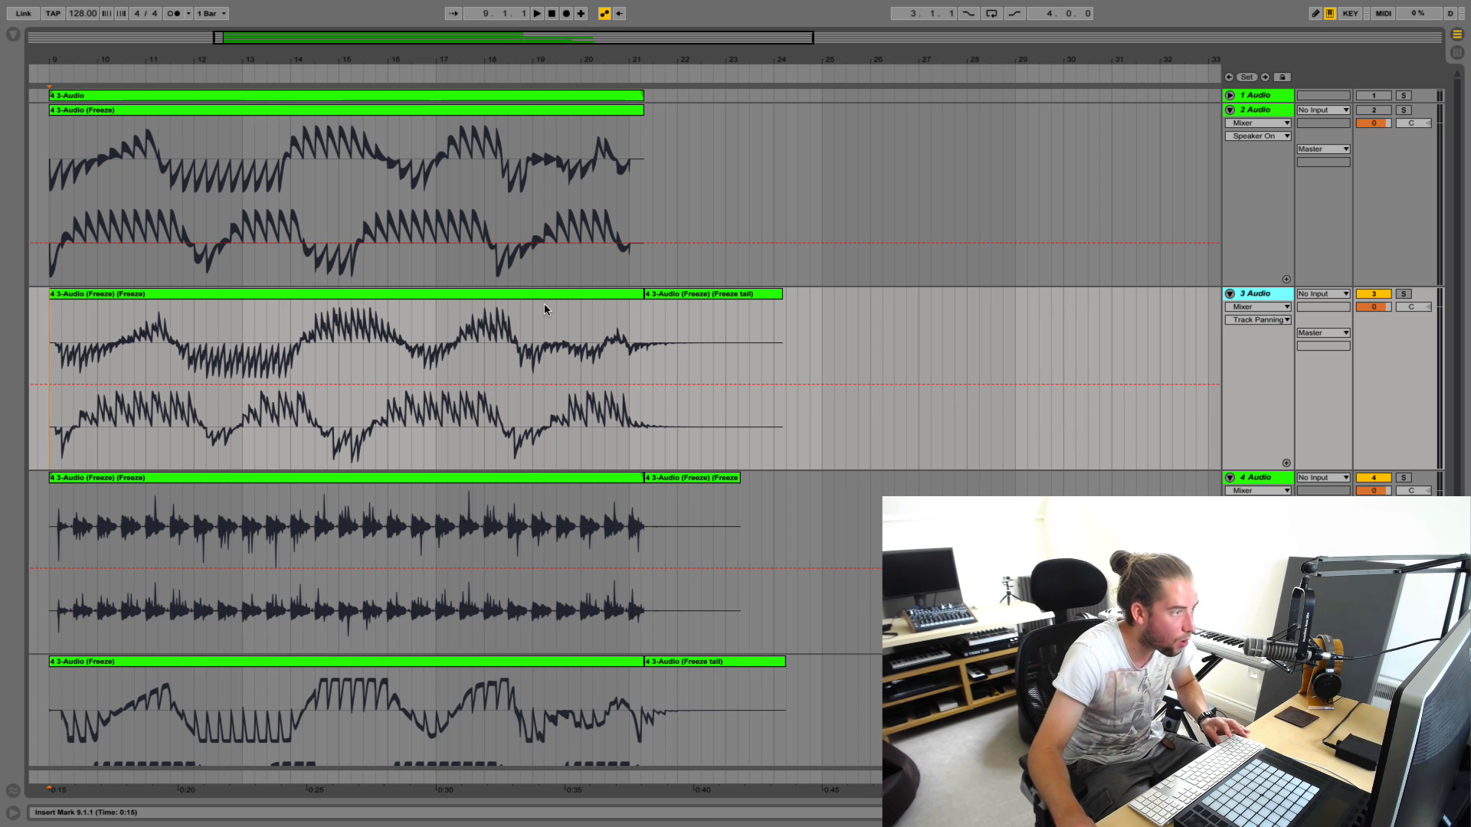
left_click_drag(116, 61, 145, 92)
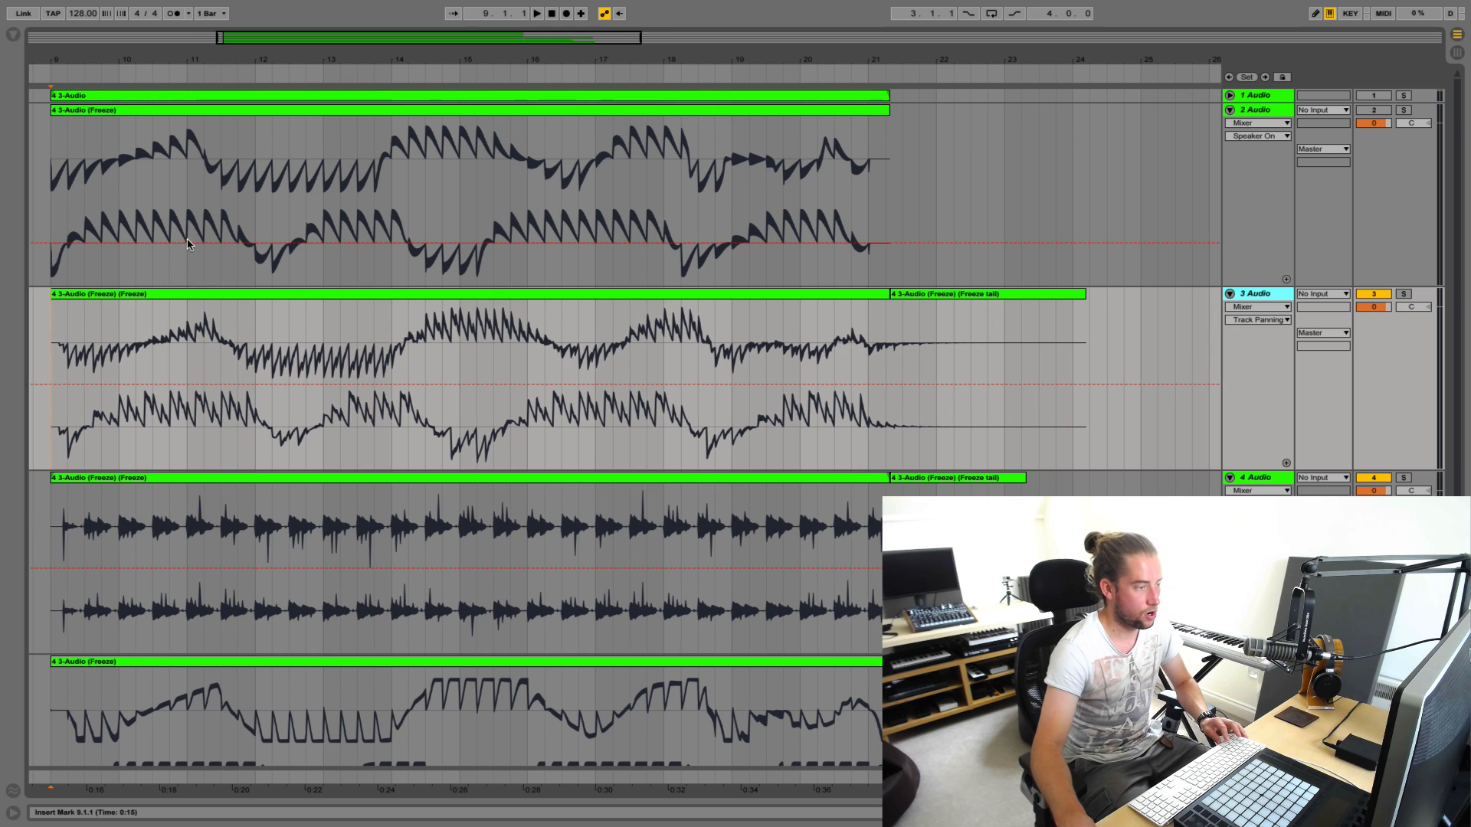
Reduce the height of audio tracks 2 to 5 together so all four fit in the arrangement view
left_click(43, 268)
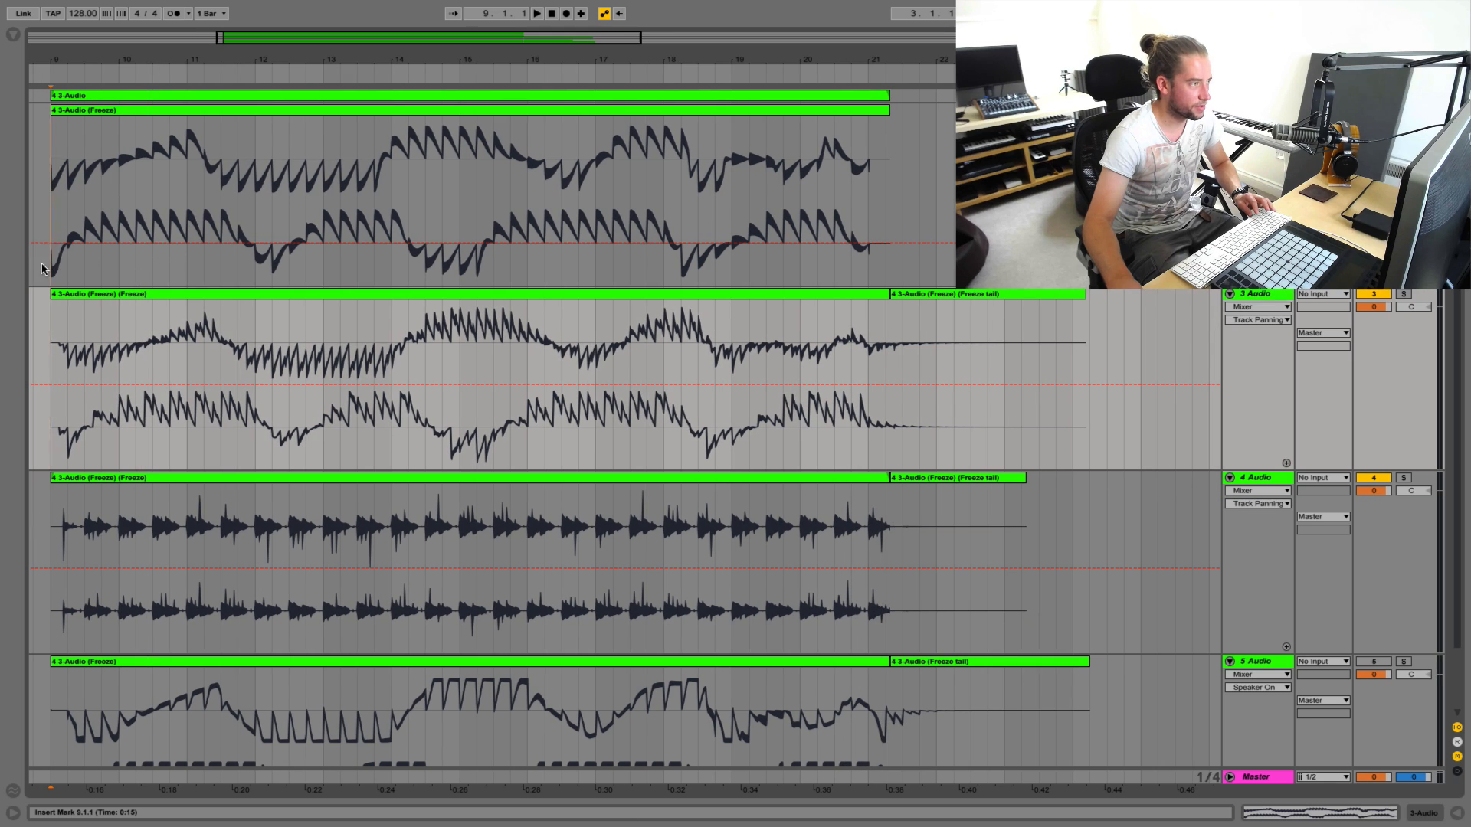
left_click(41, 323)
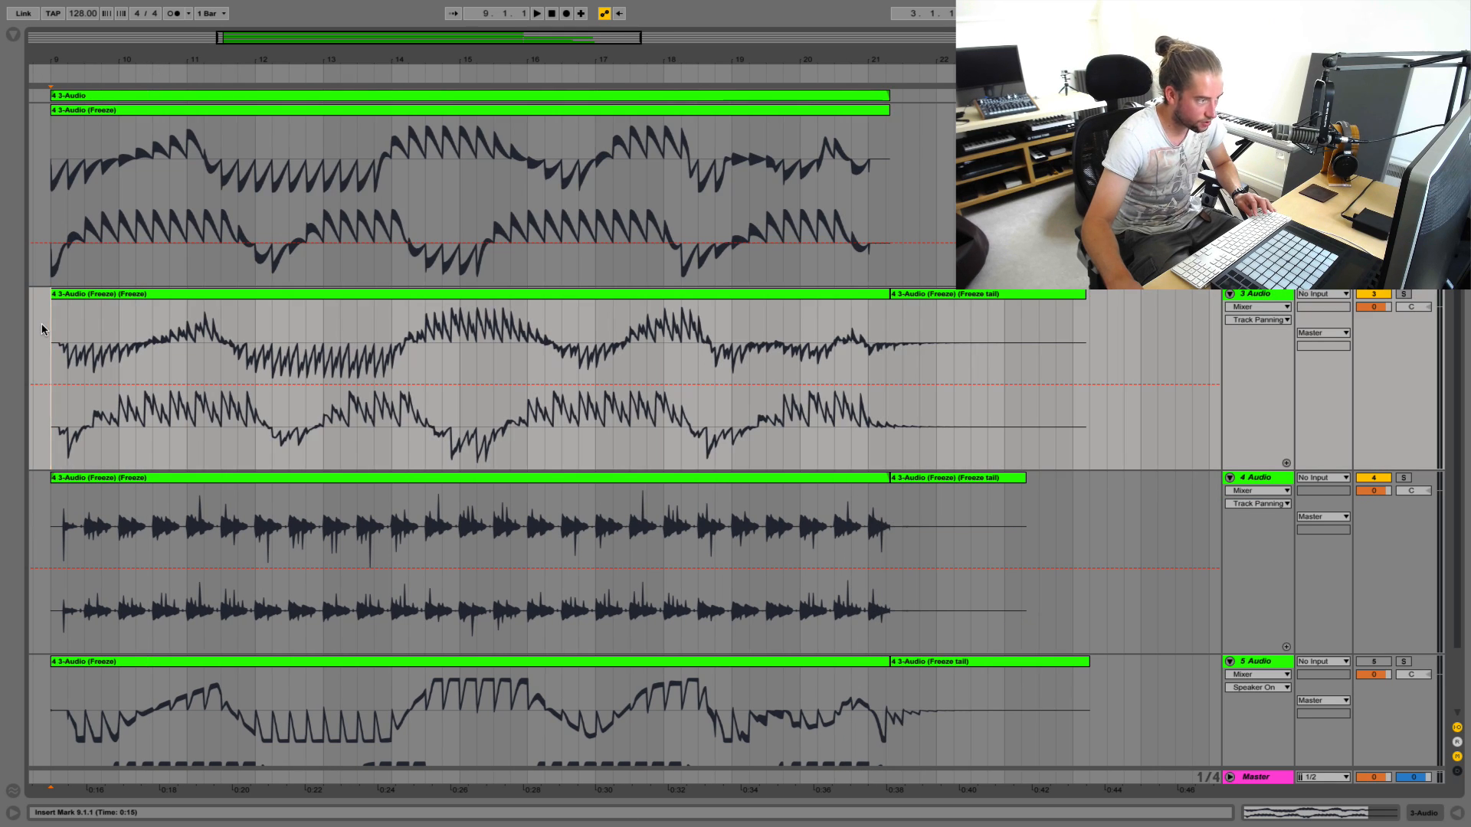
scroll(42, 324, "down", 2)
scroll(38, 342, "up", 2)
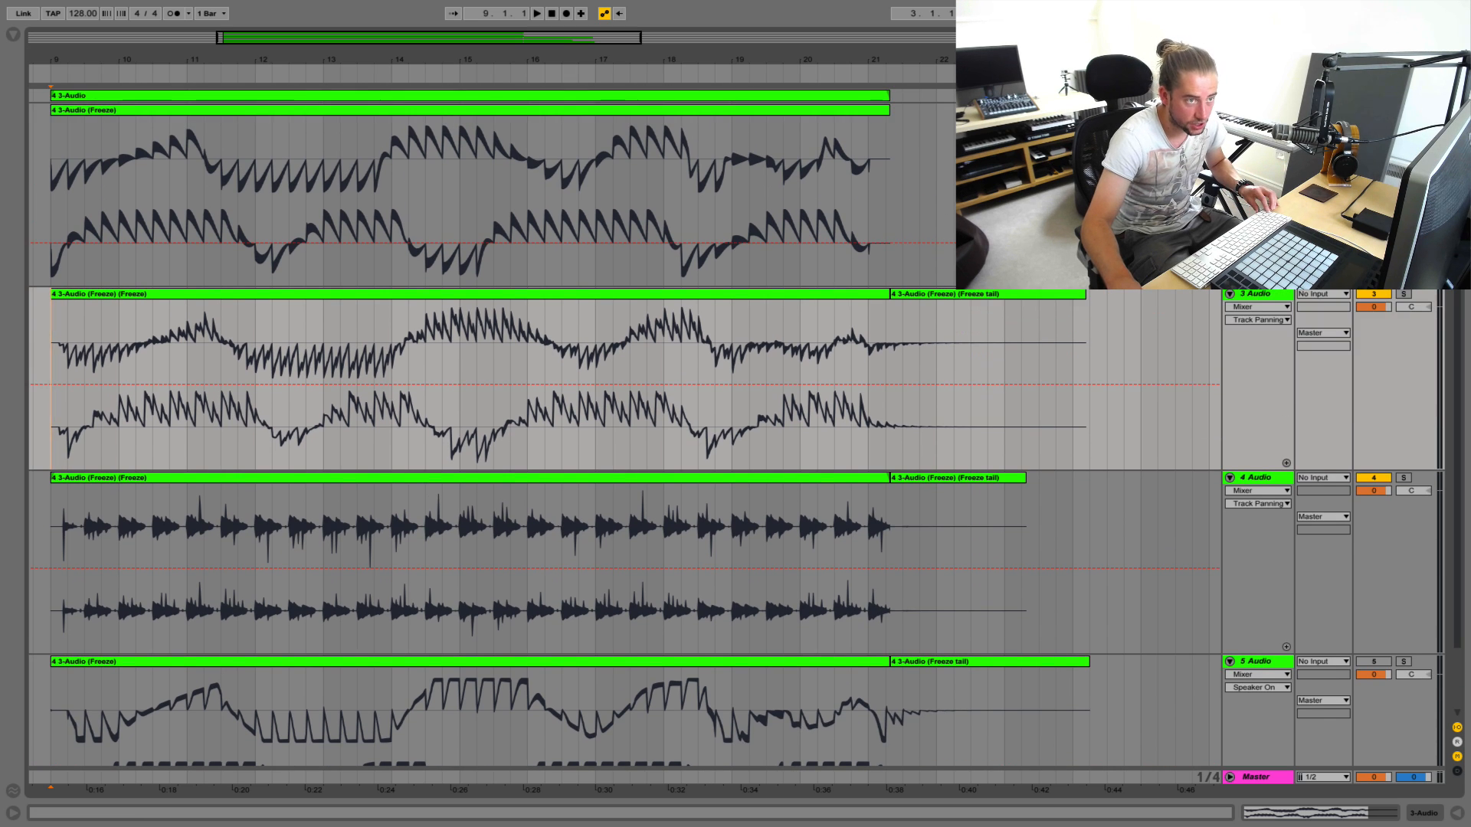
left_click(1256, 111)
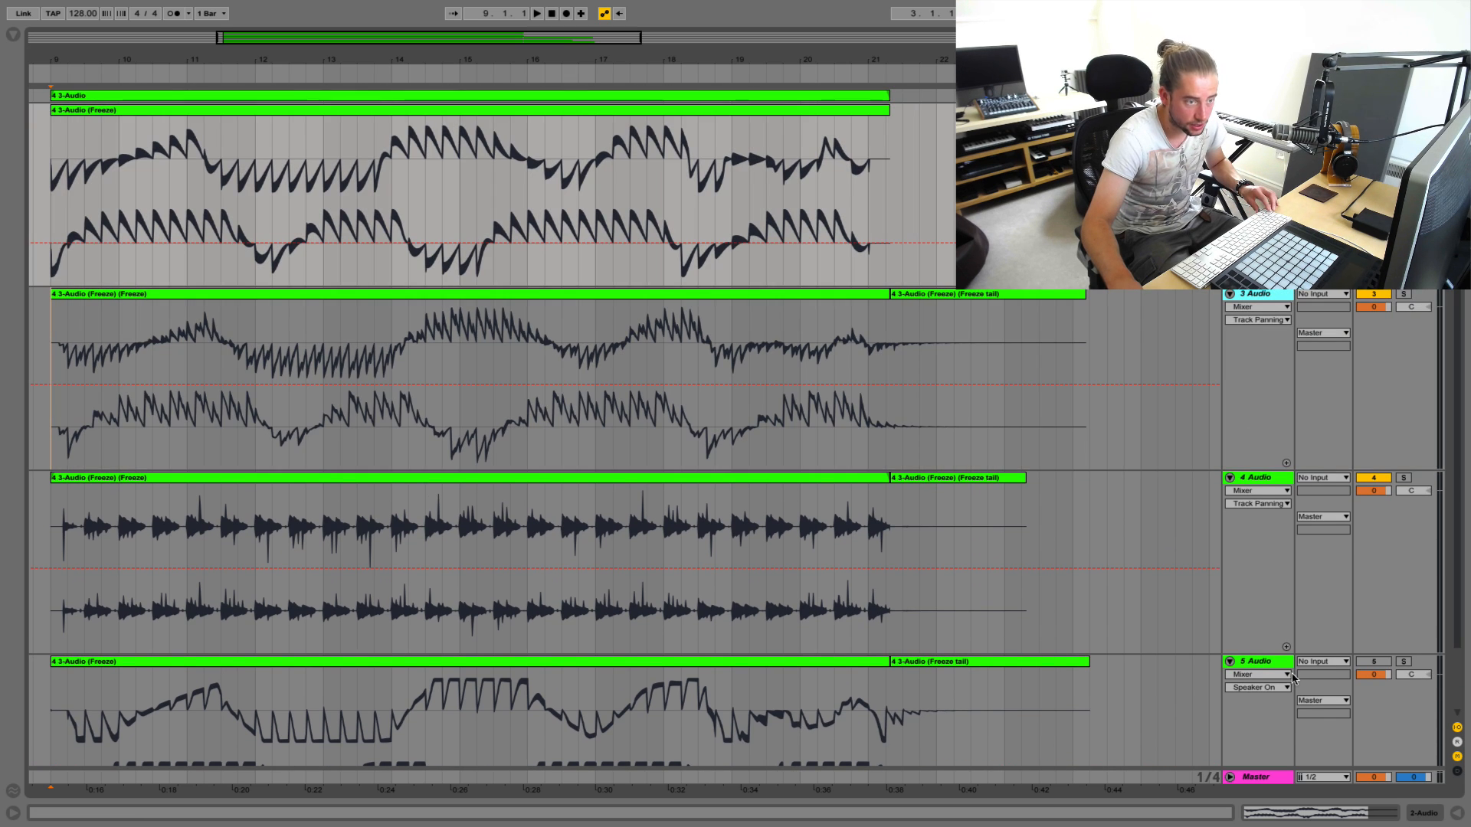
left_click(1270, 663, "shift")
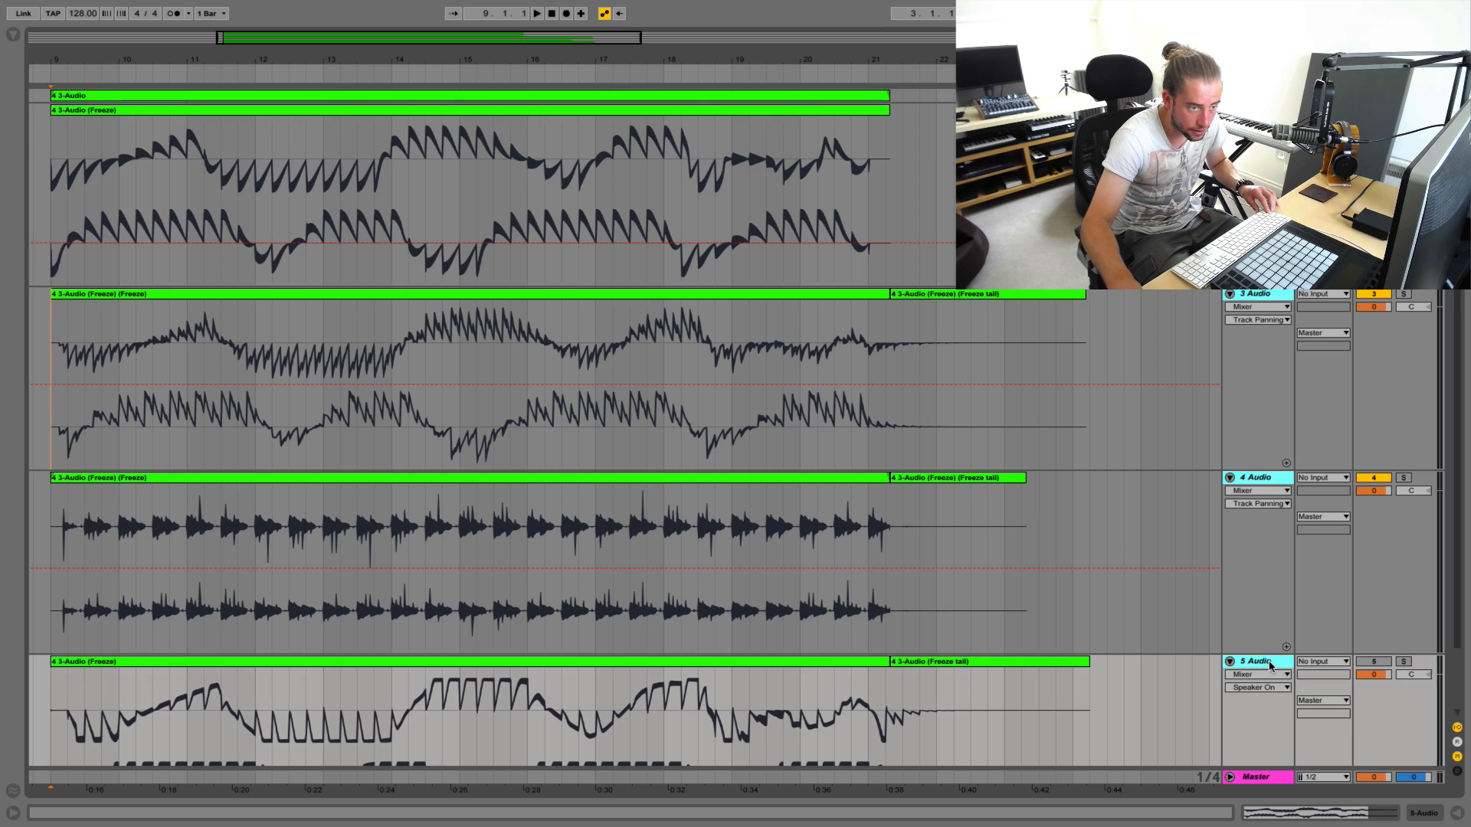
left_click_drag(1265, 655, 1261, 632)
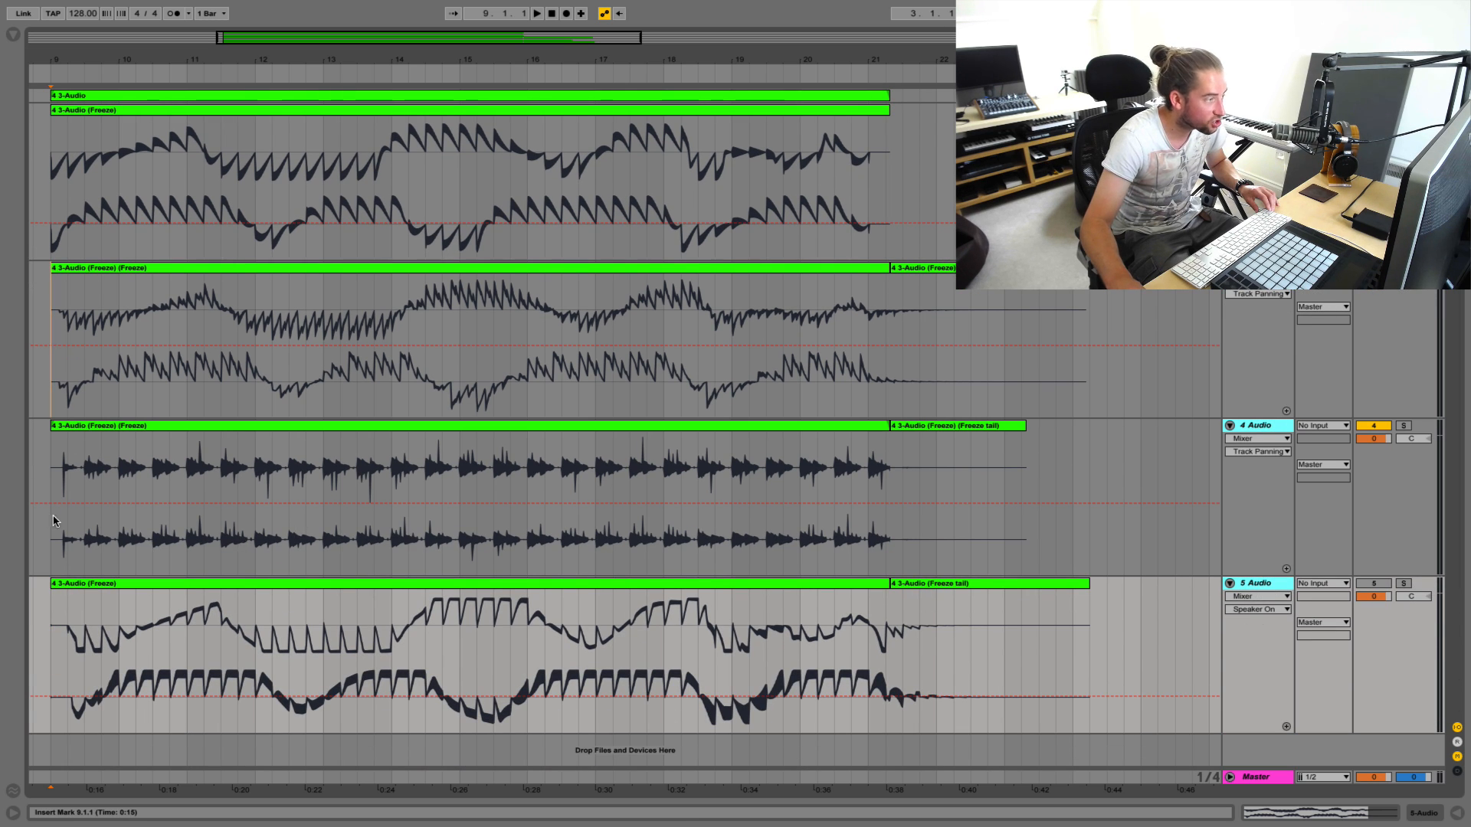
left_click(48, 541)
left_click(47, 398)
Find the interface skin setting in the Look/Feel preferences, apply the Disco skin and close the preferences
key("super+comma")
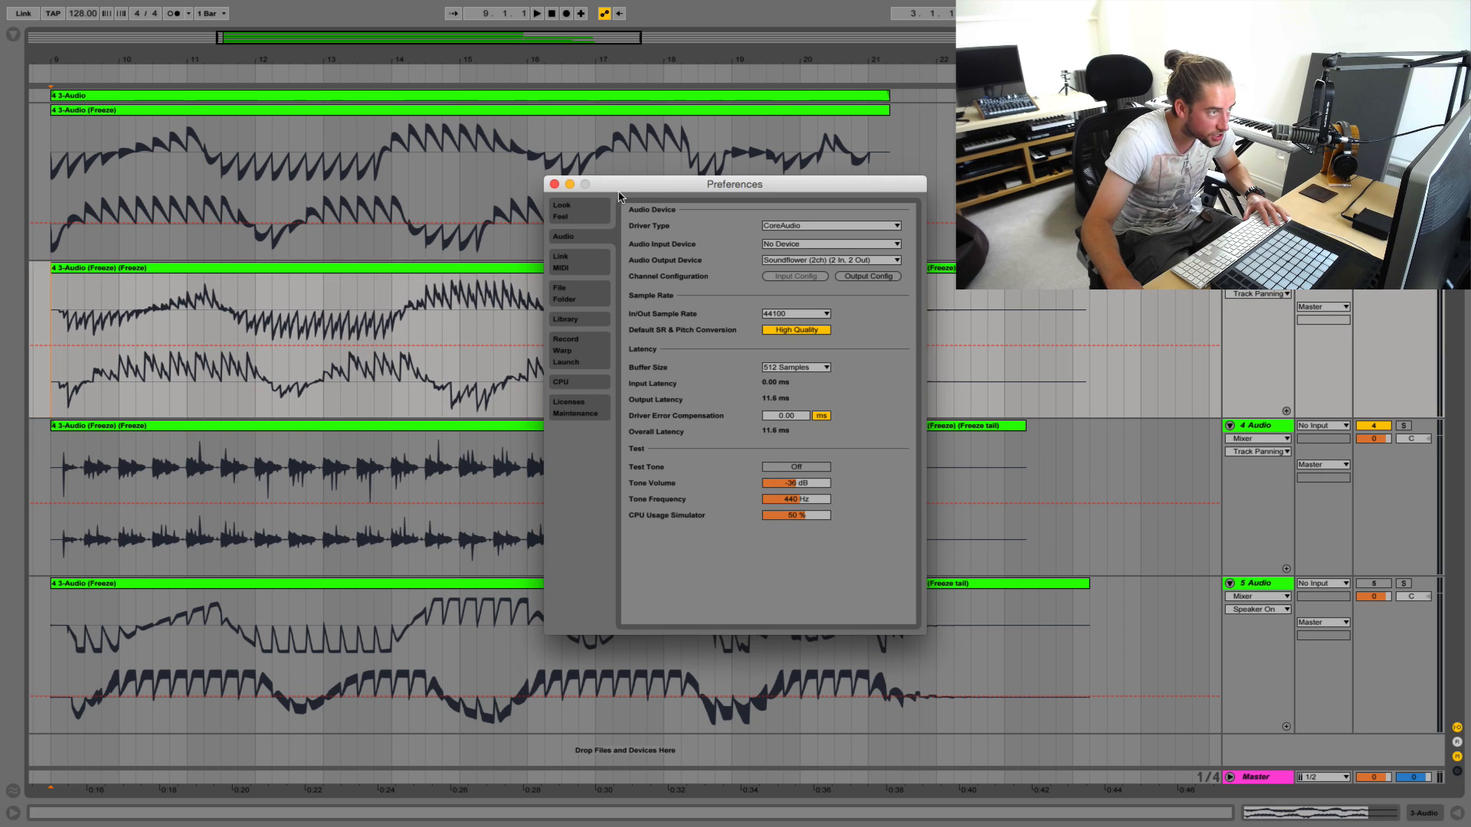
left_click(205, 256)
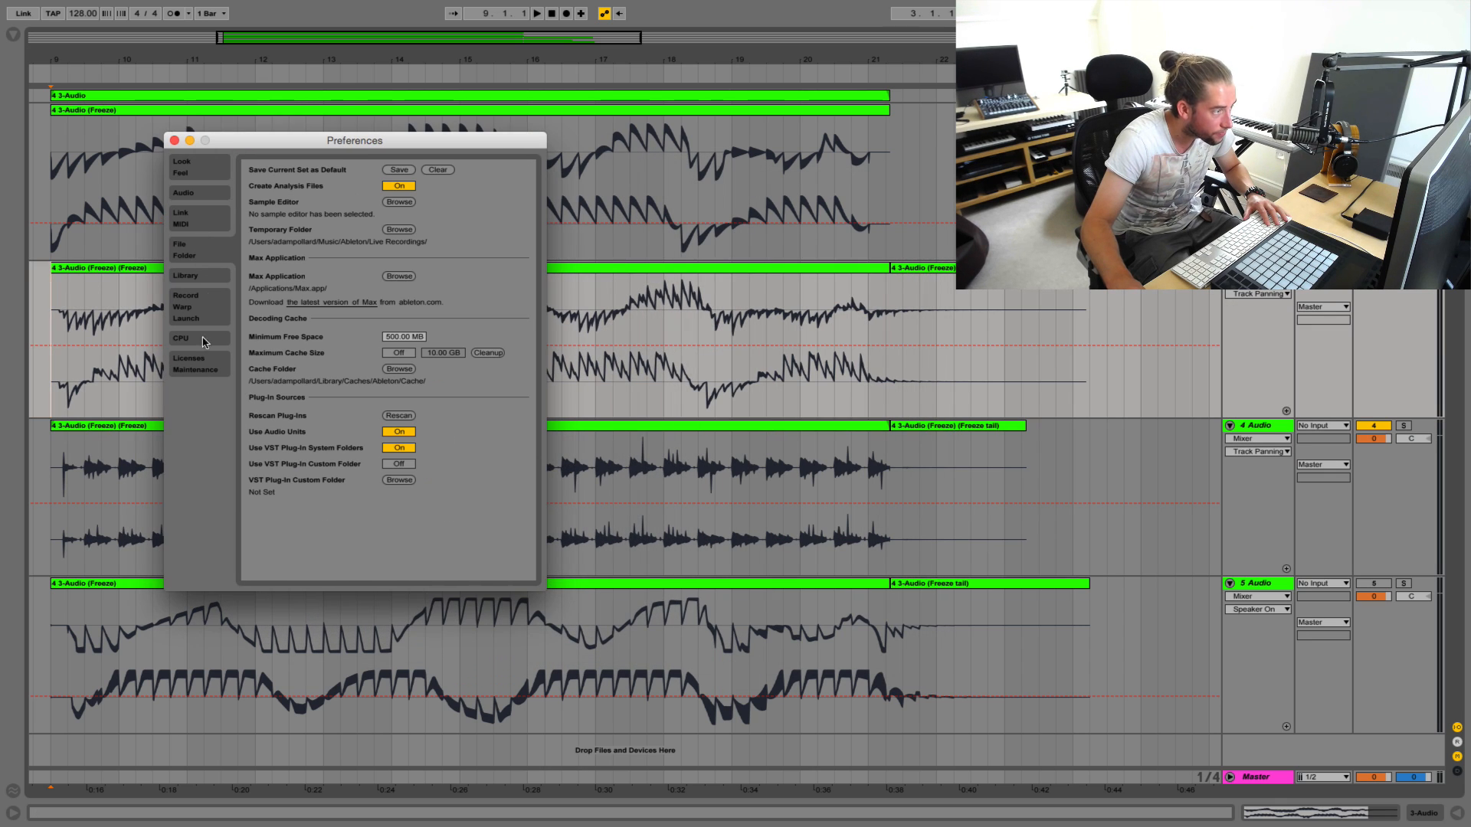
left_click(216, 338)
left_click(216, 310)
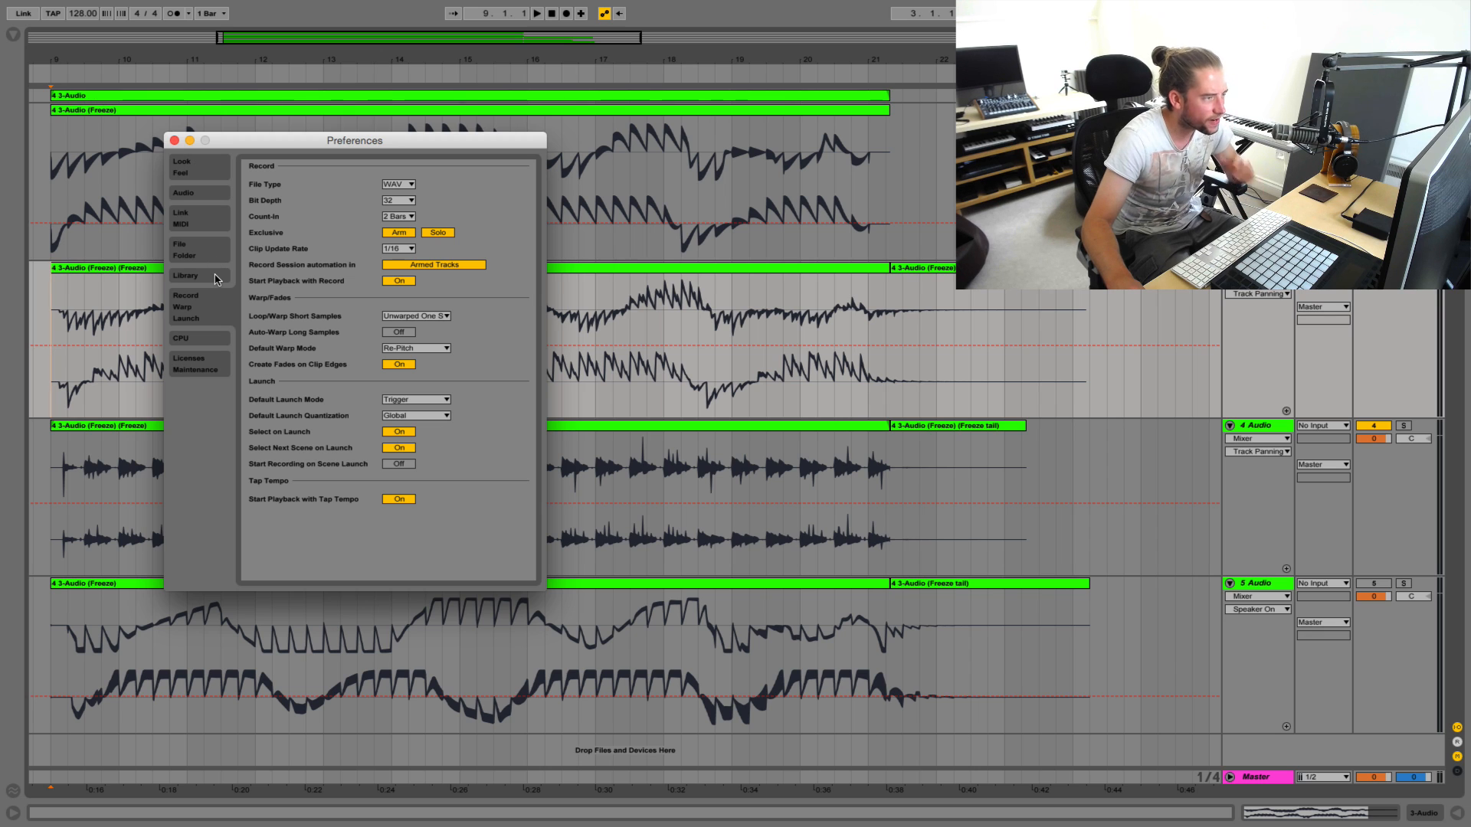
left_click(214, 220)
left_click(210, 188)
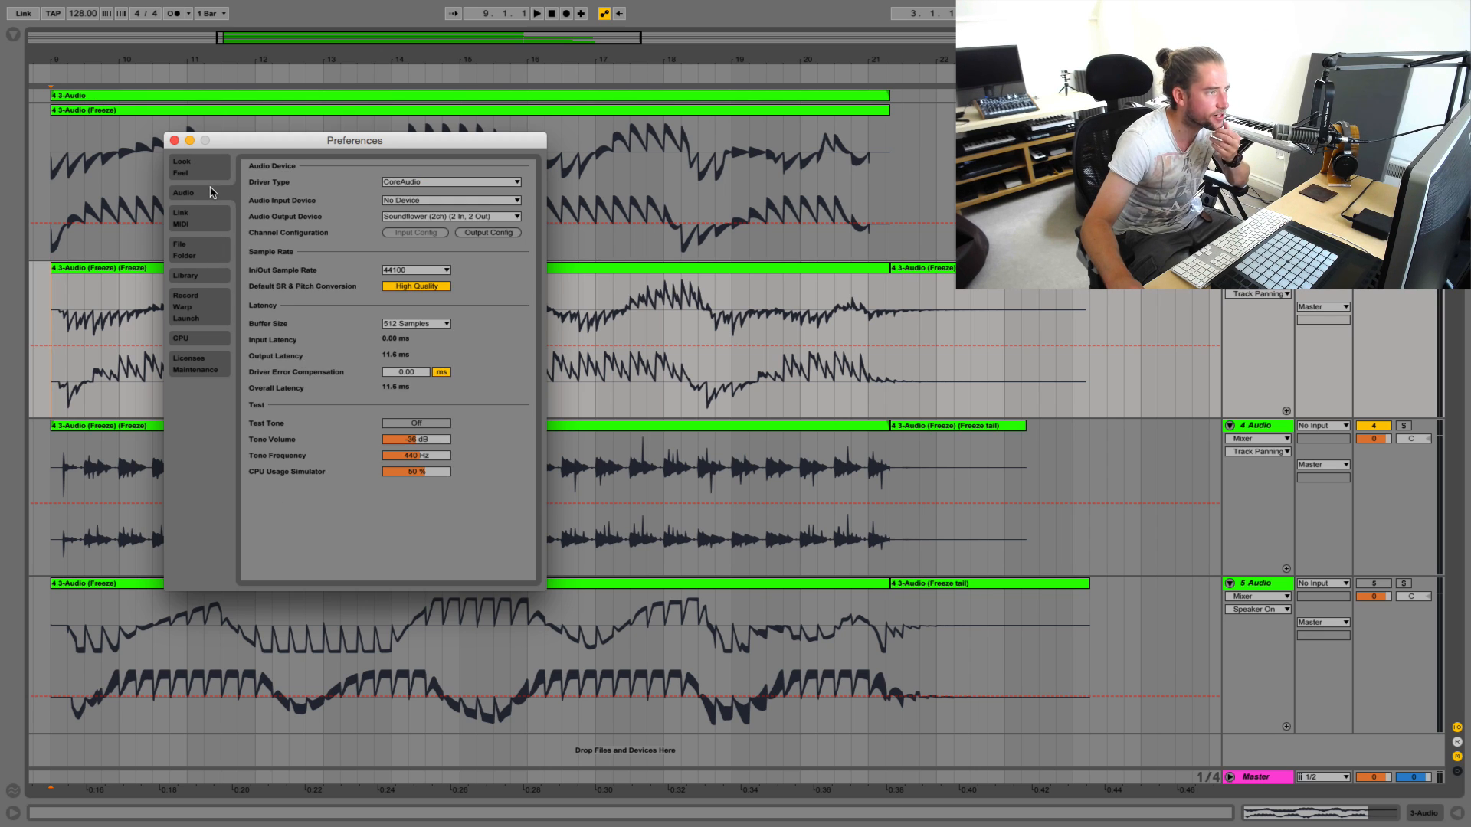
left_click(208, 175)
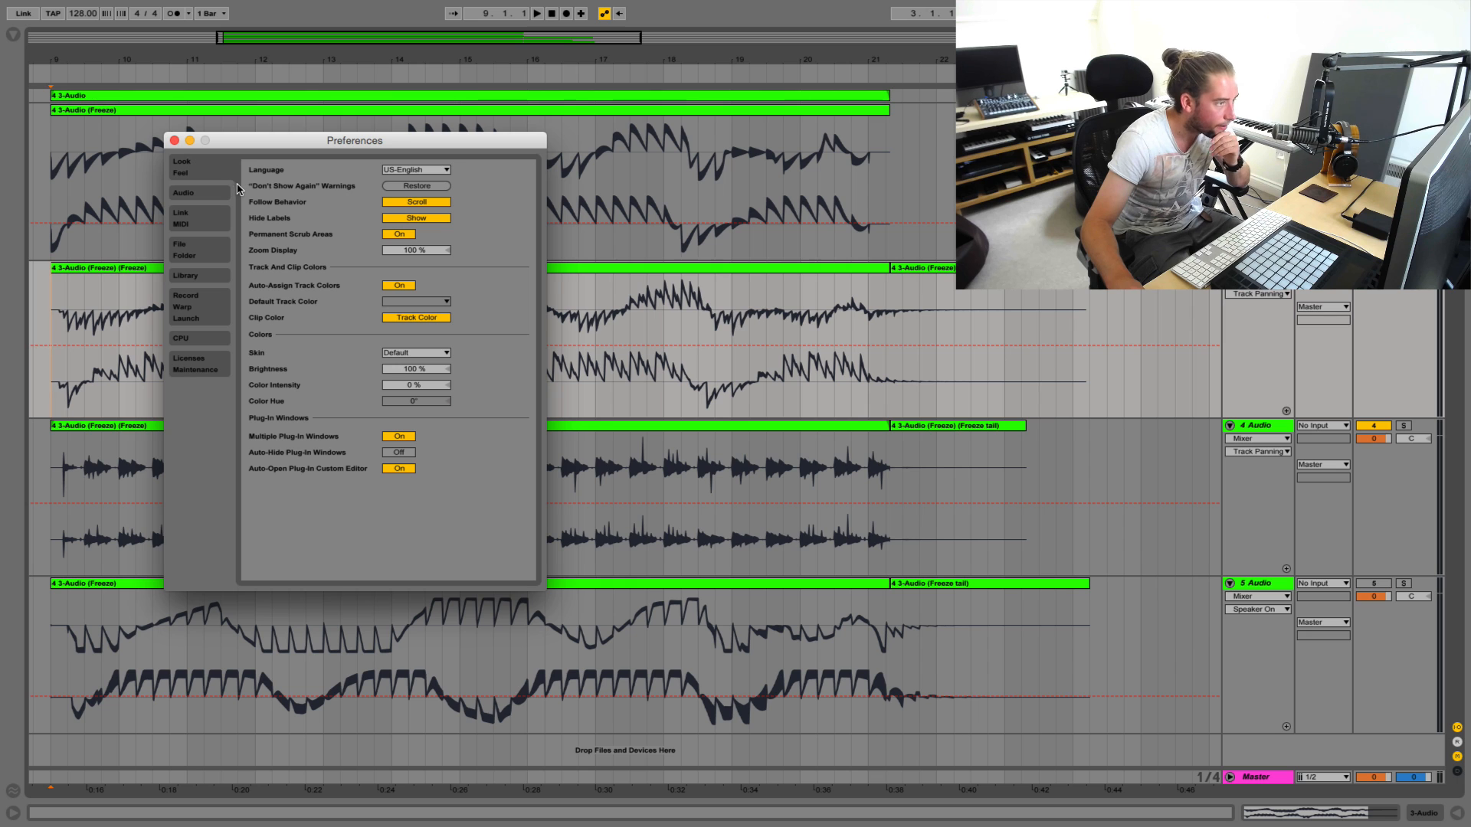
left_click(394, 352)
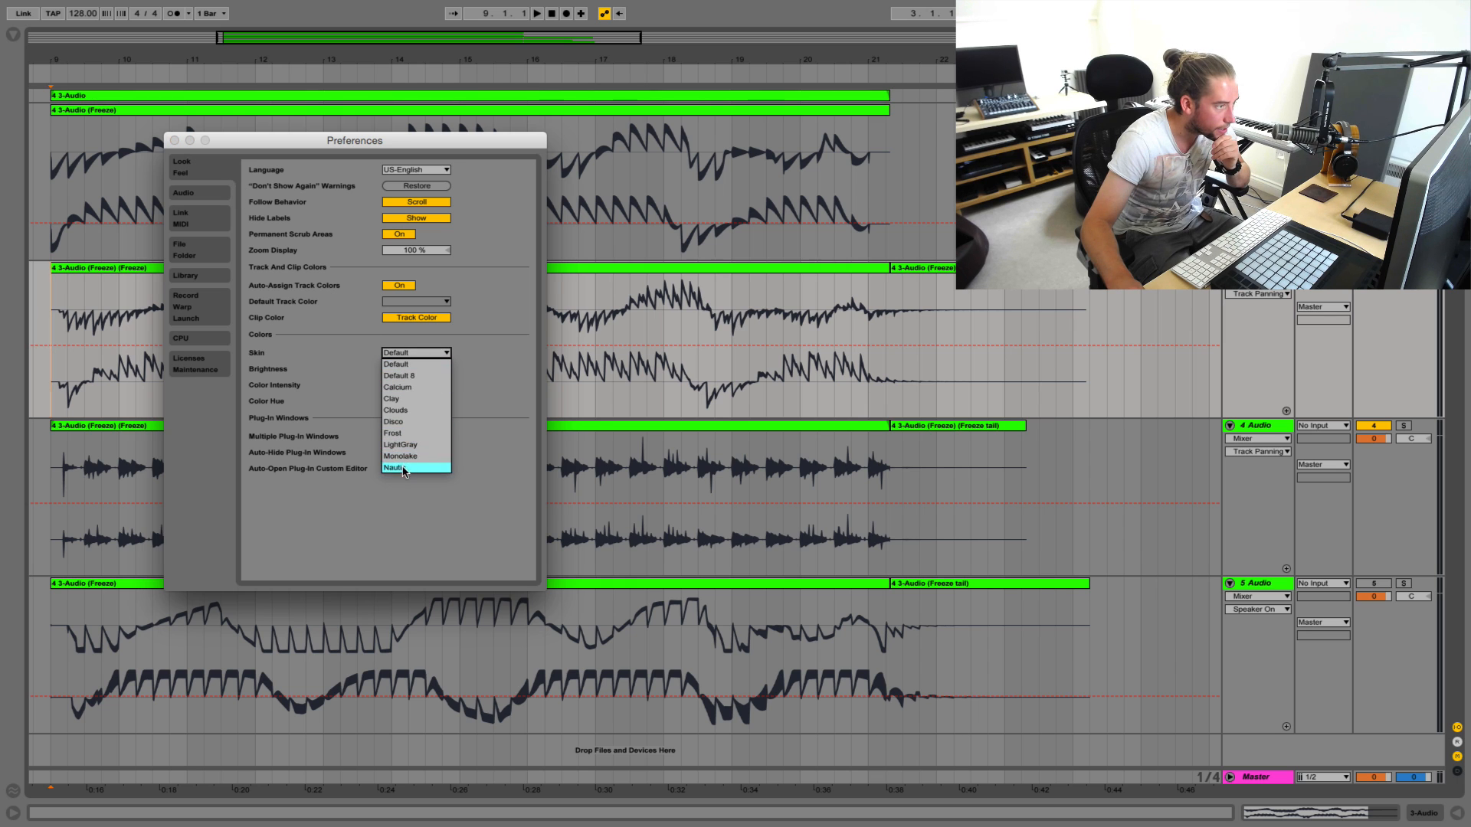
left_click(393, 423)
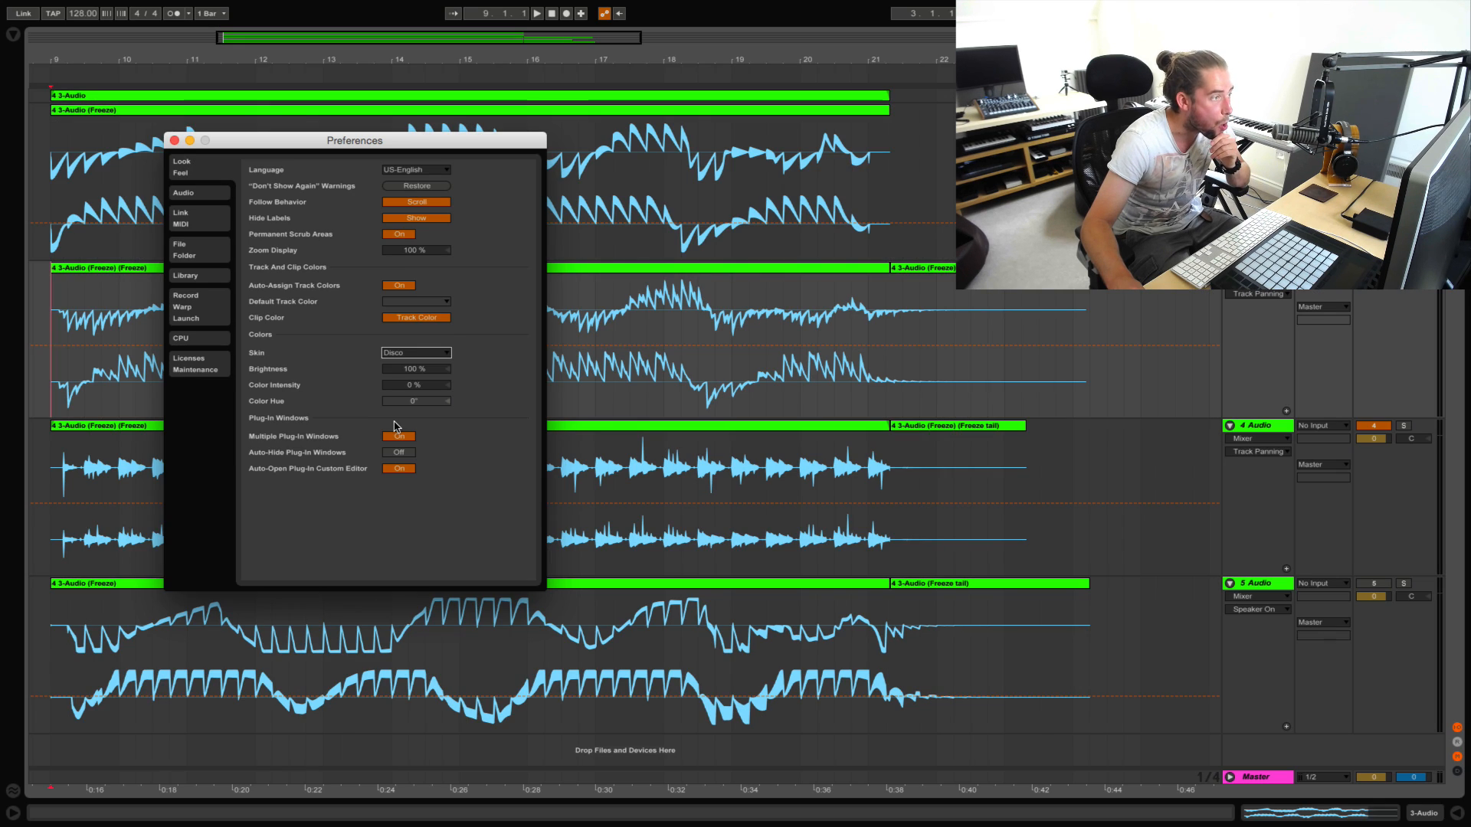
left_click_drag(371, 134, 1145, 191)
left_click(970, 193)
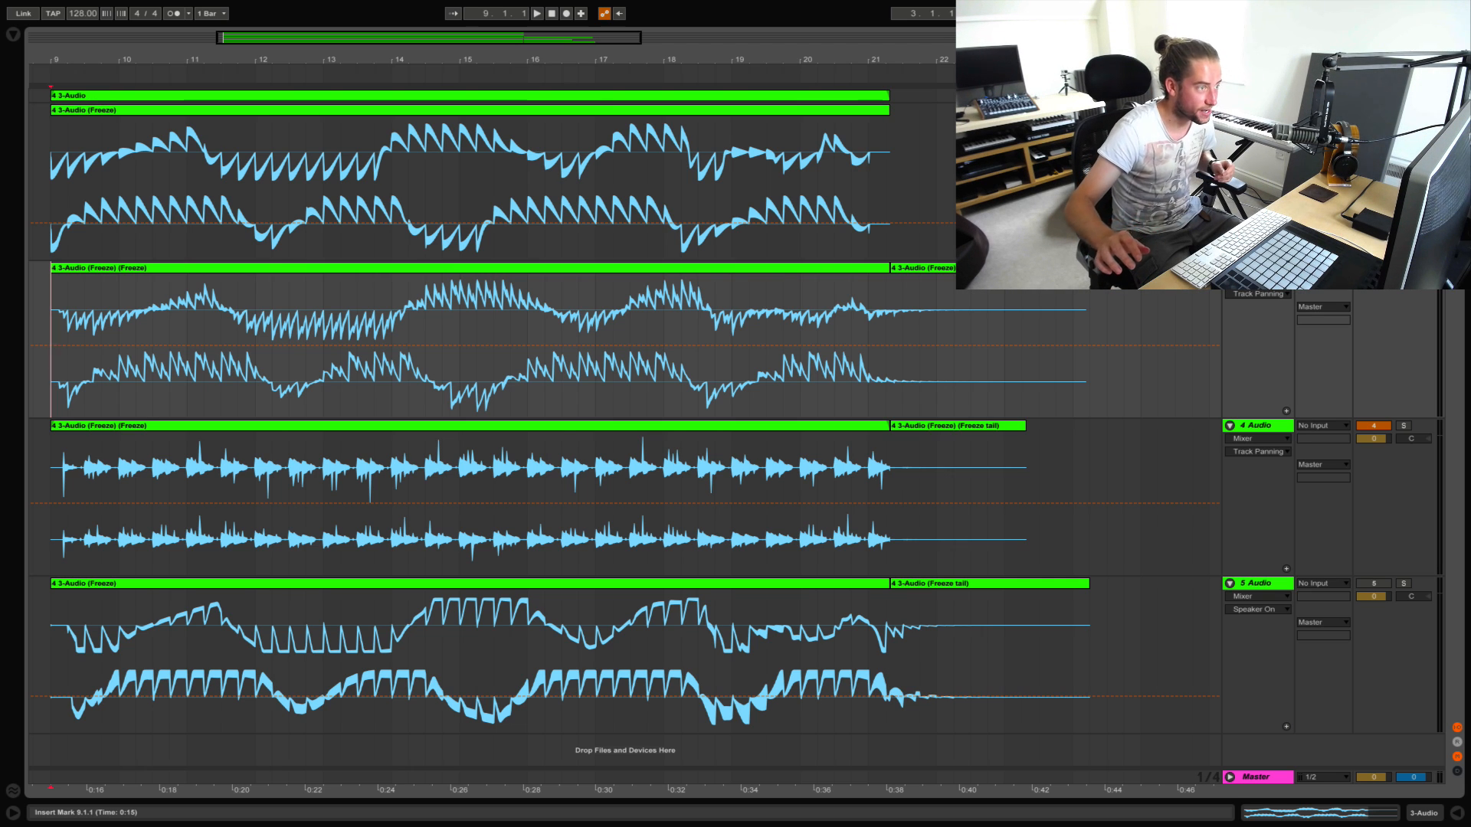
Change the interface skin to Clouds and close the preferences to view the waveforms
key("super+comma")
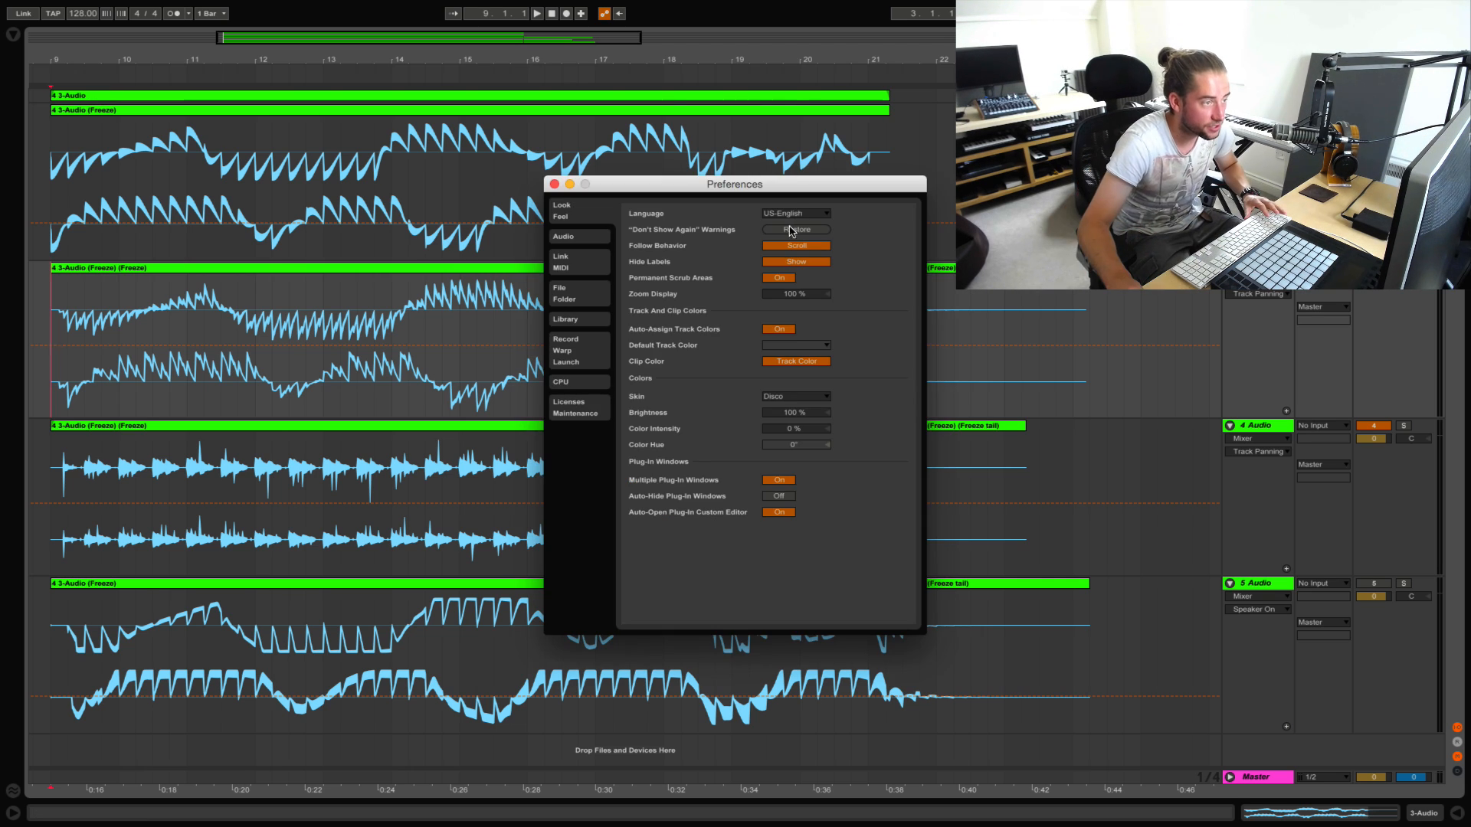
left_click(777, 397)
left_click(791, 455)
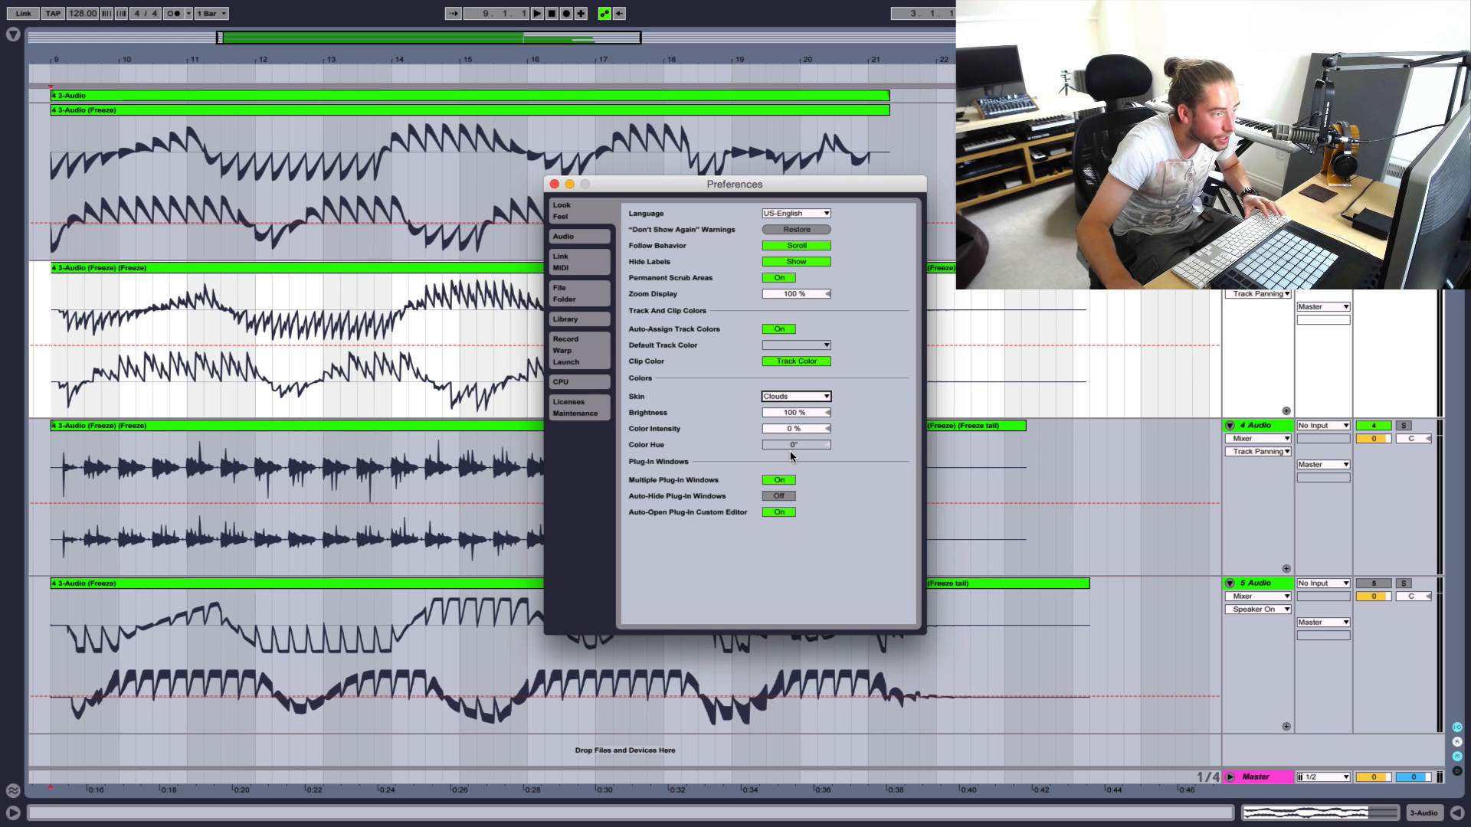
left_click_drag(760, 186, 1463, 121)
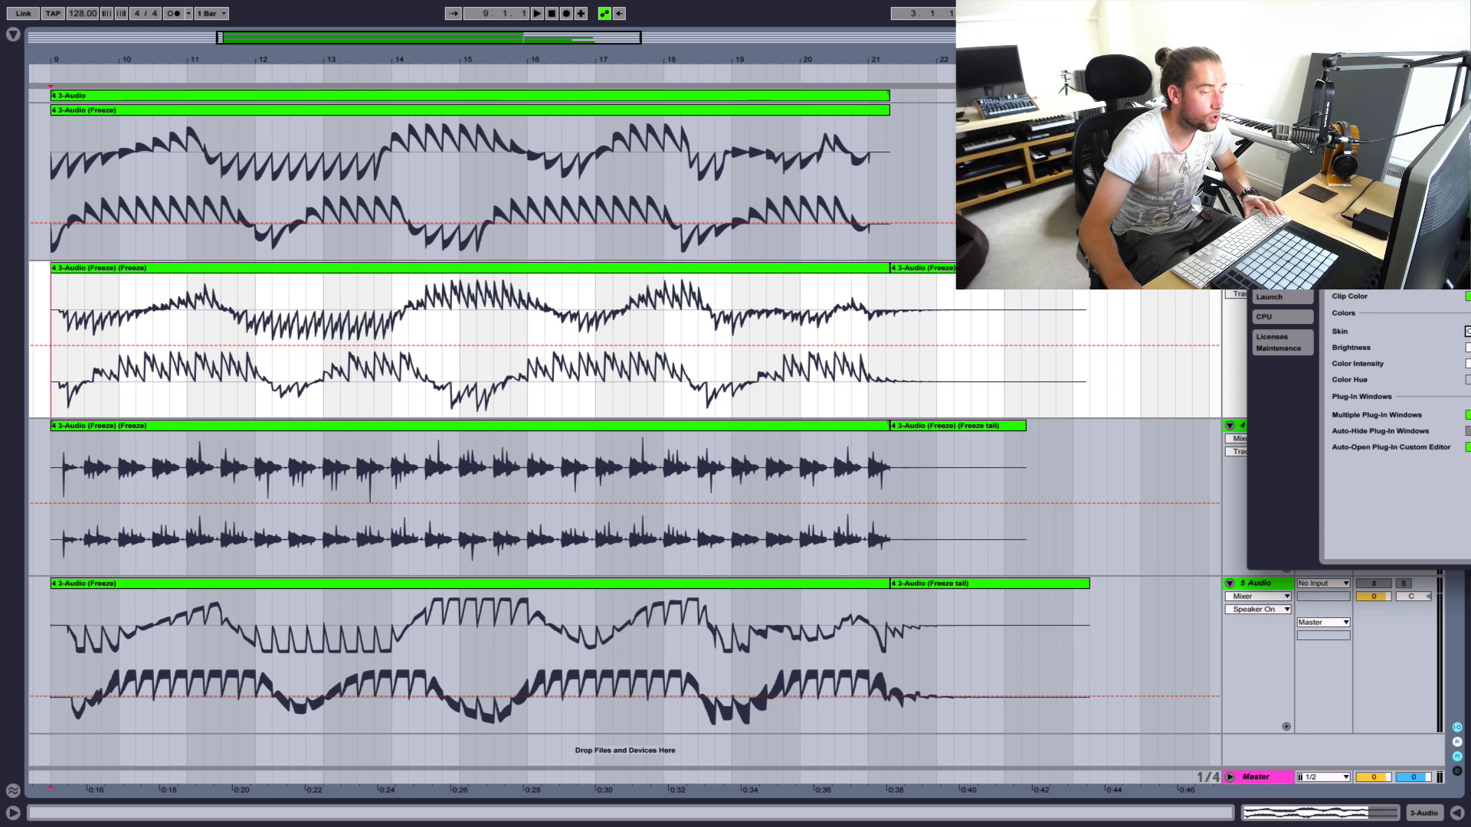
left_click(1257, 121)
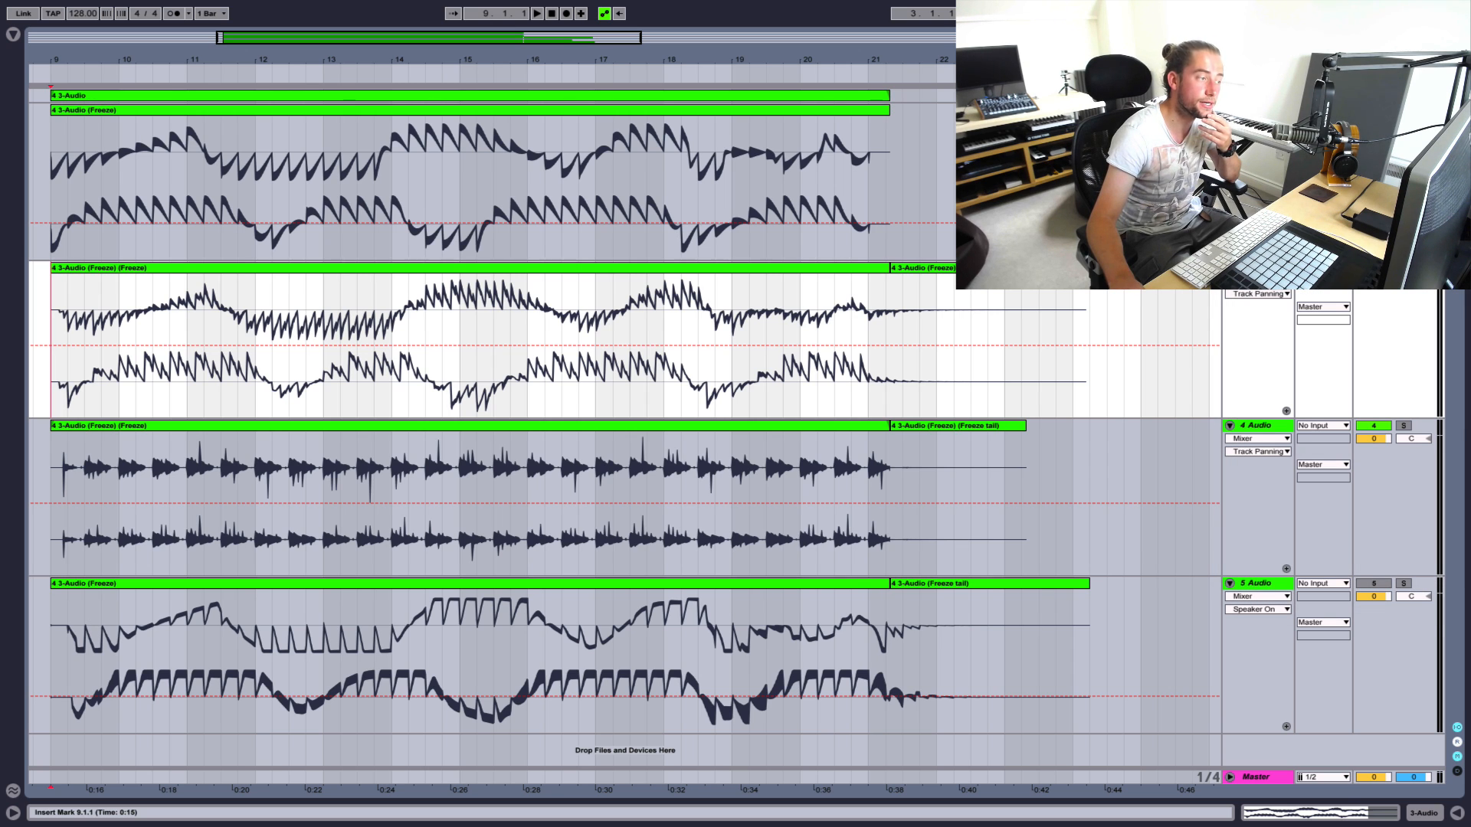
Change the interface skin to Frost and close the preferences
key("super+comma")
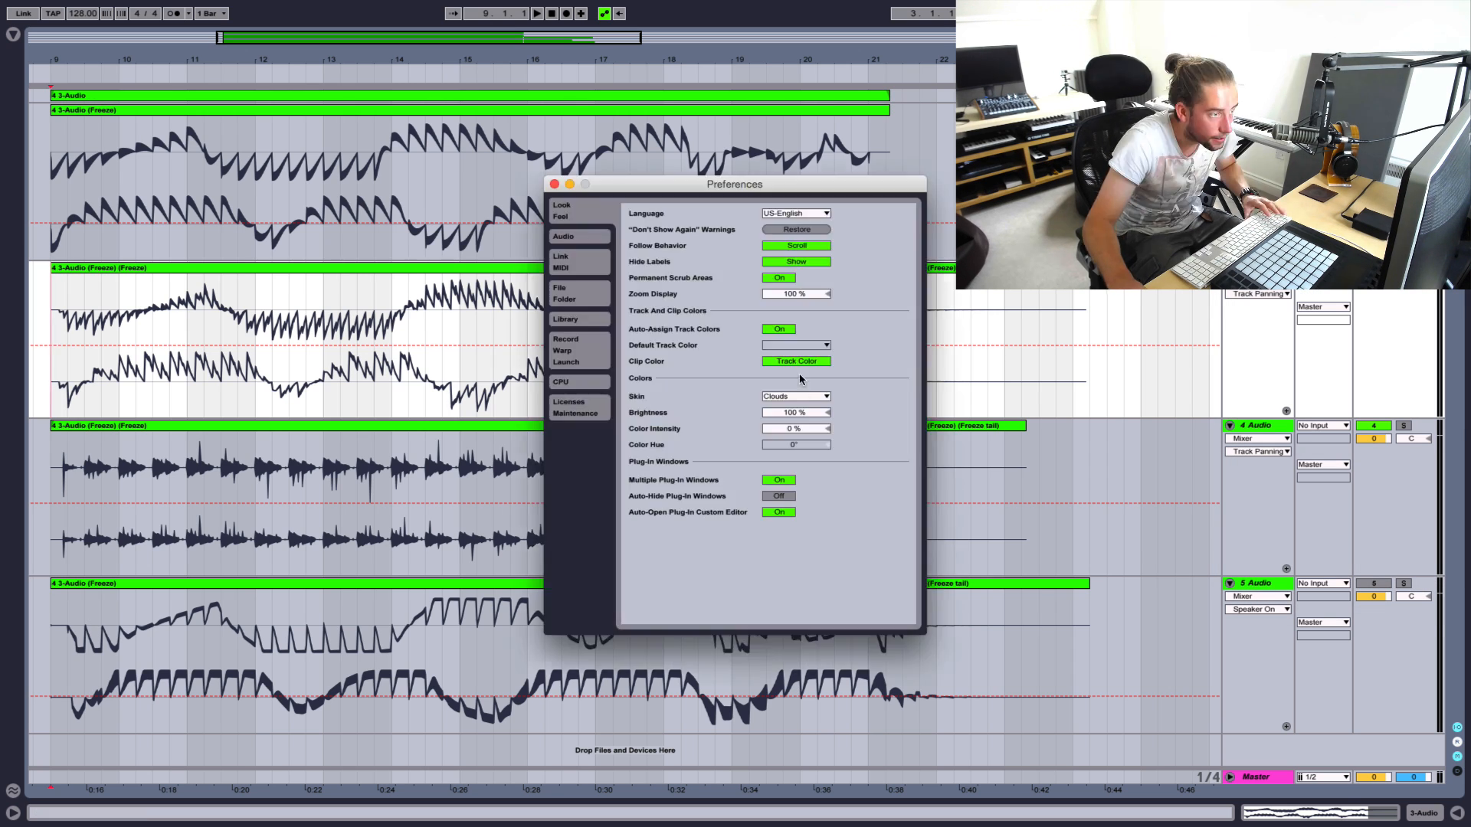
left_click(796, 396)
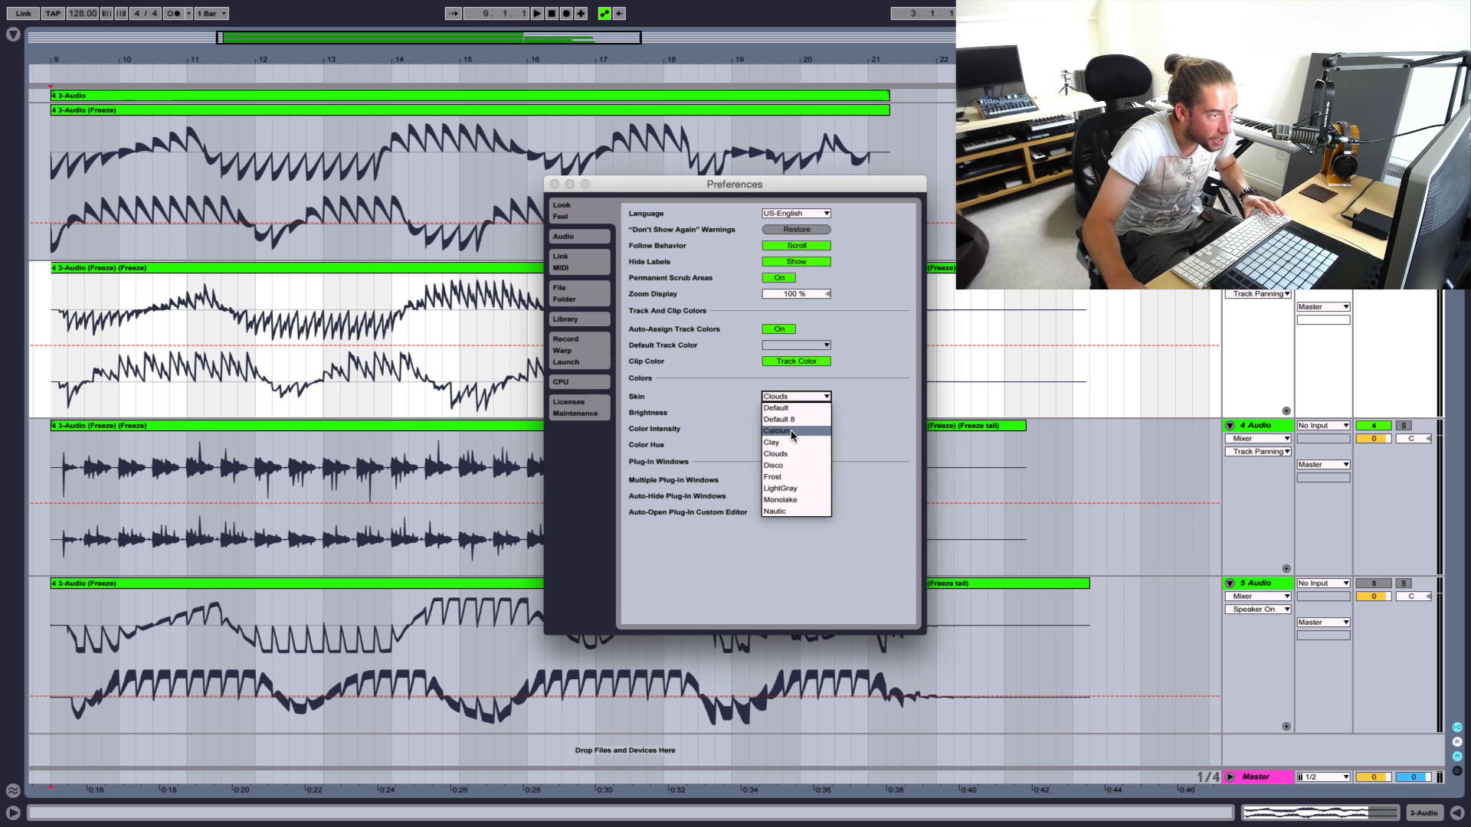
left_click(791, 478)
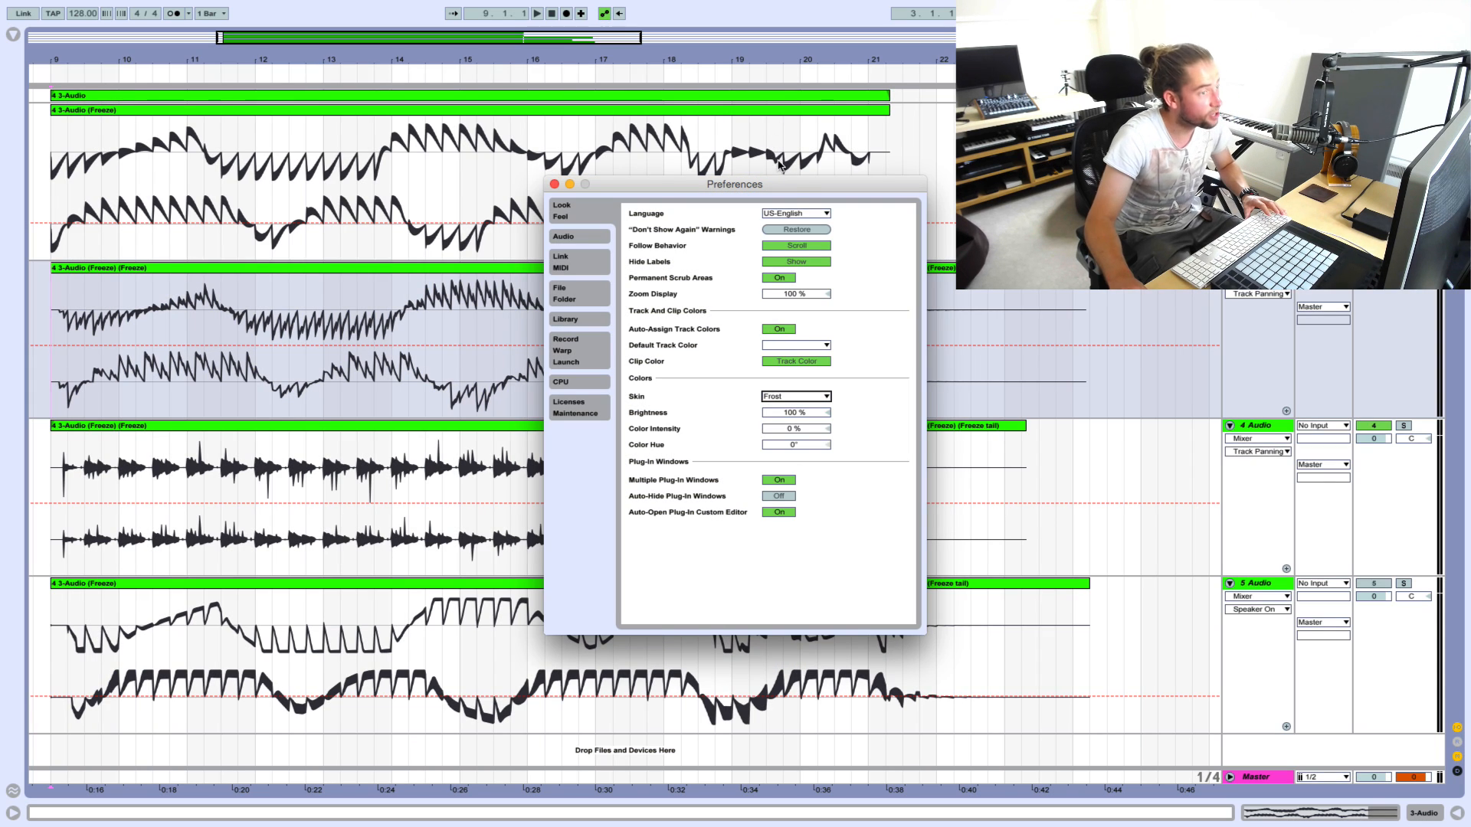
left_click(554, 185)
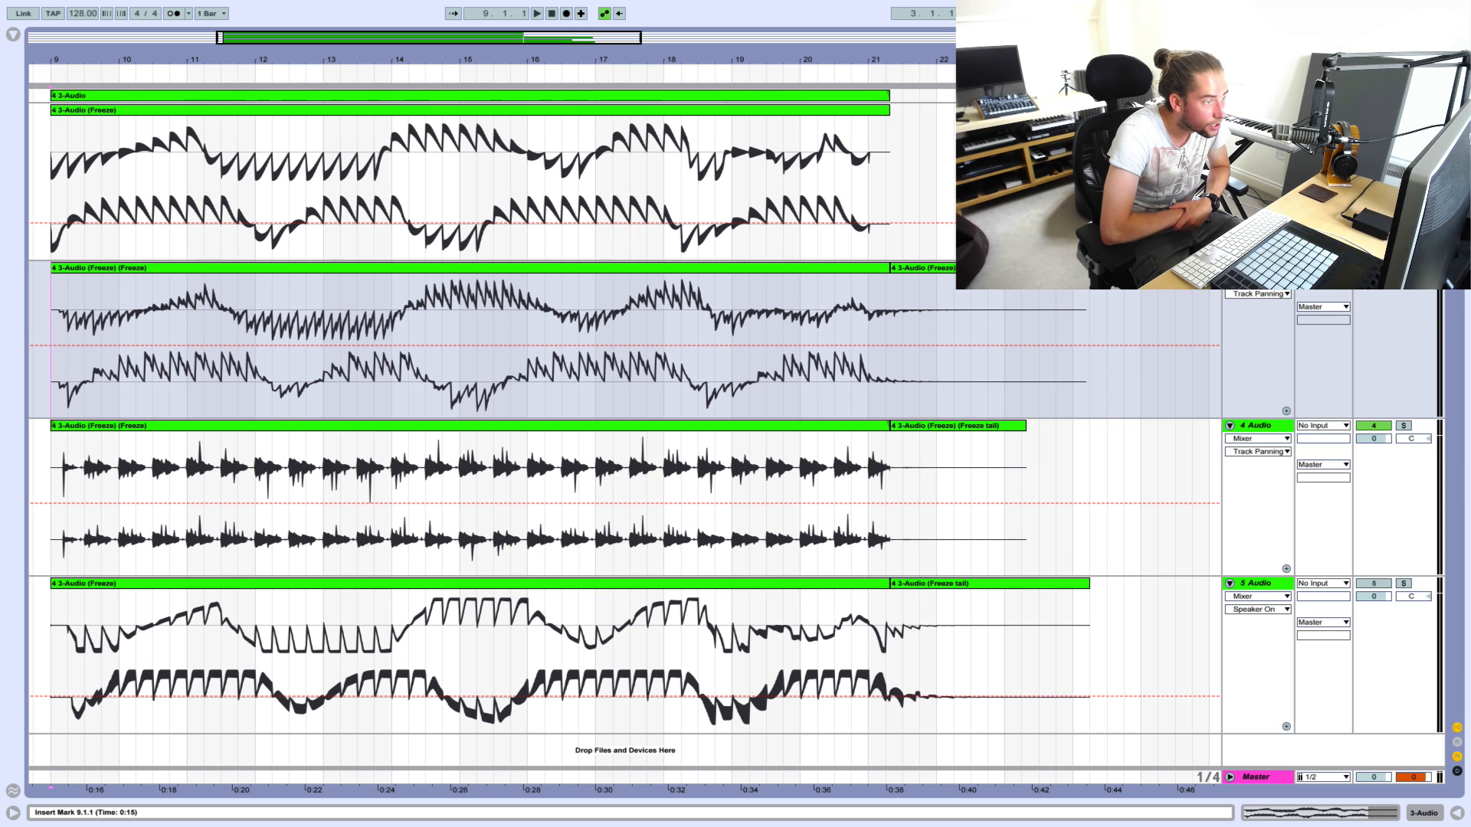
Reopen the preferences and try the Monolake, Clay and Frost skins on the arrangement
key("super+comma")
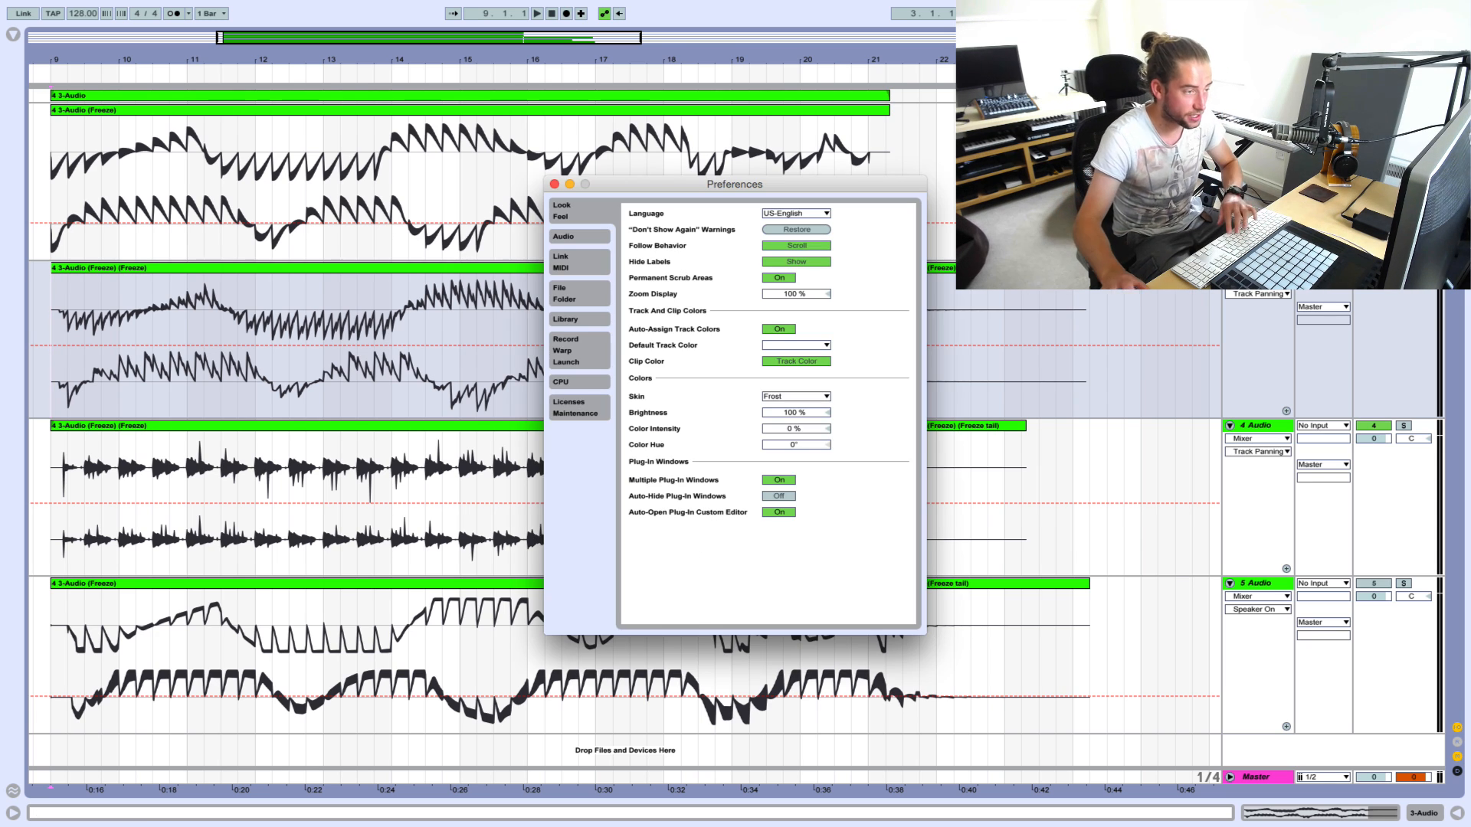
left_click(805, 396)
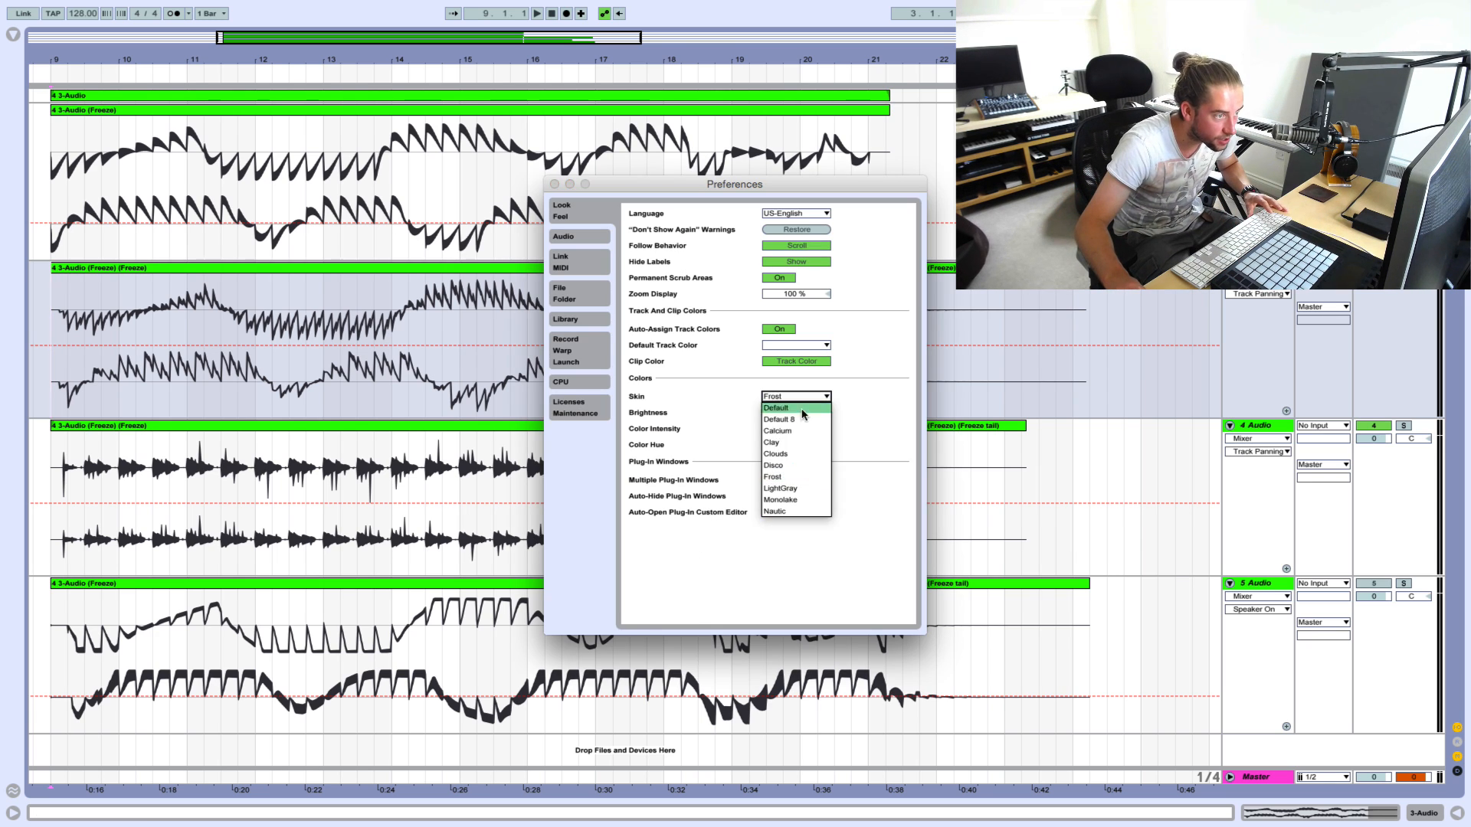
left_click(799, 502)
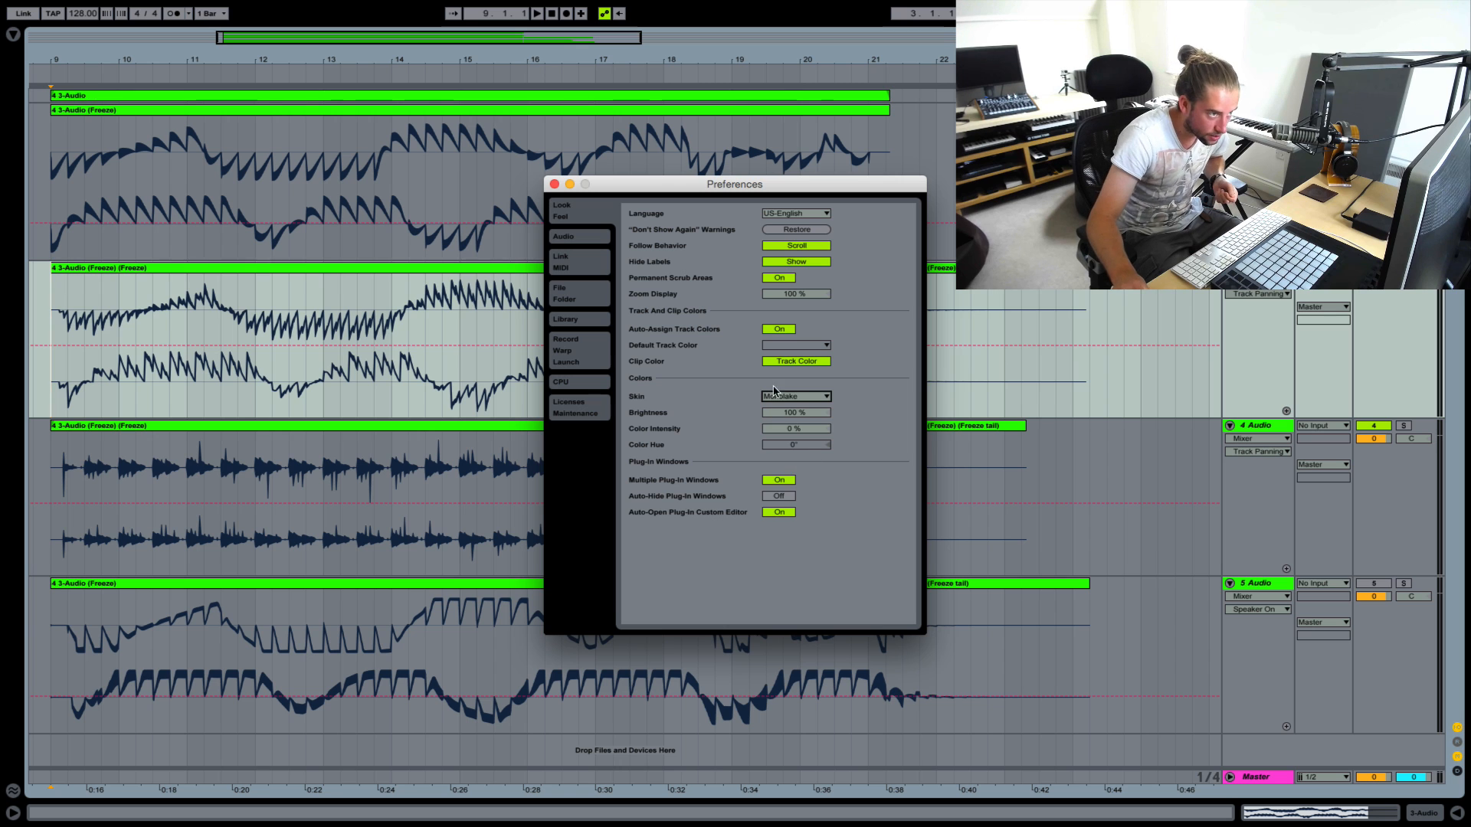
left_click(795, 395)
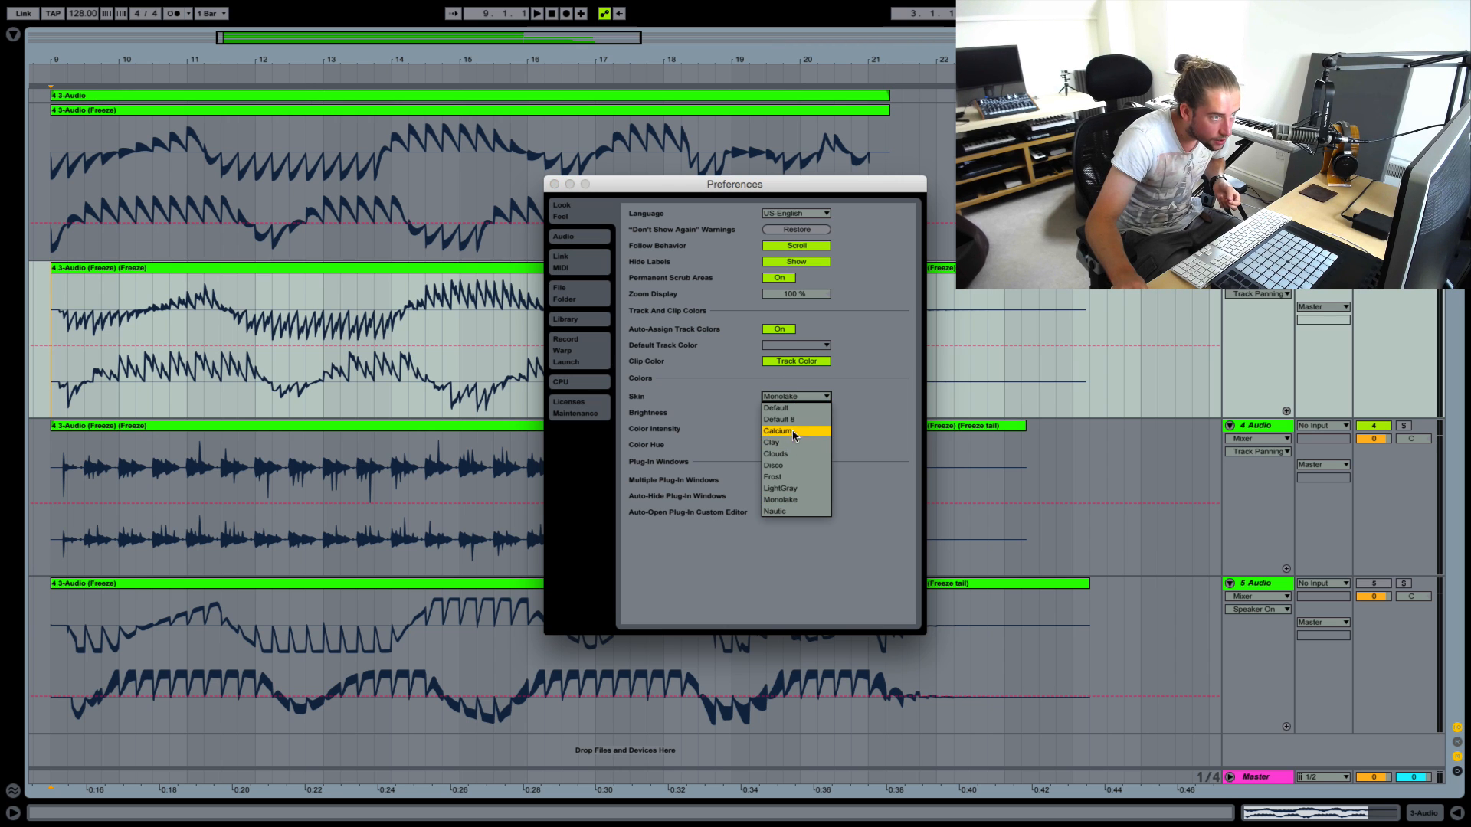
left_click(794, 442)
left_click(793, 398)
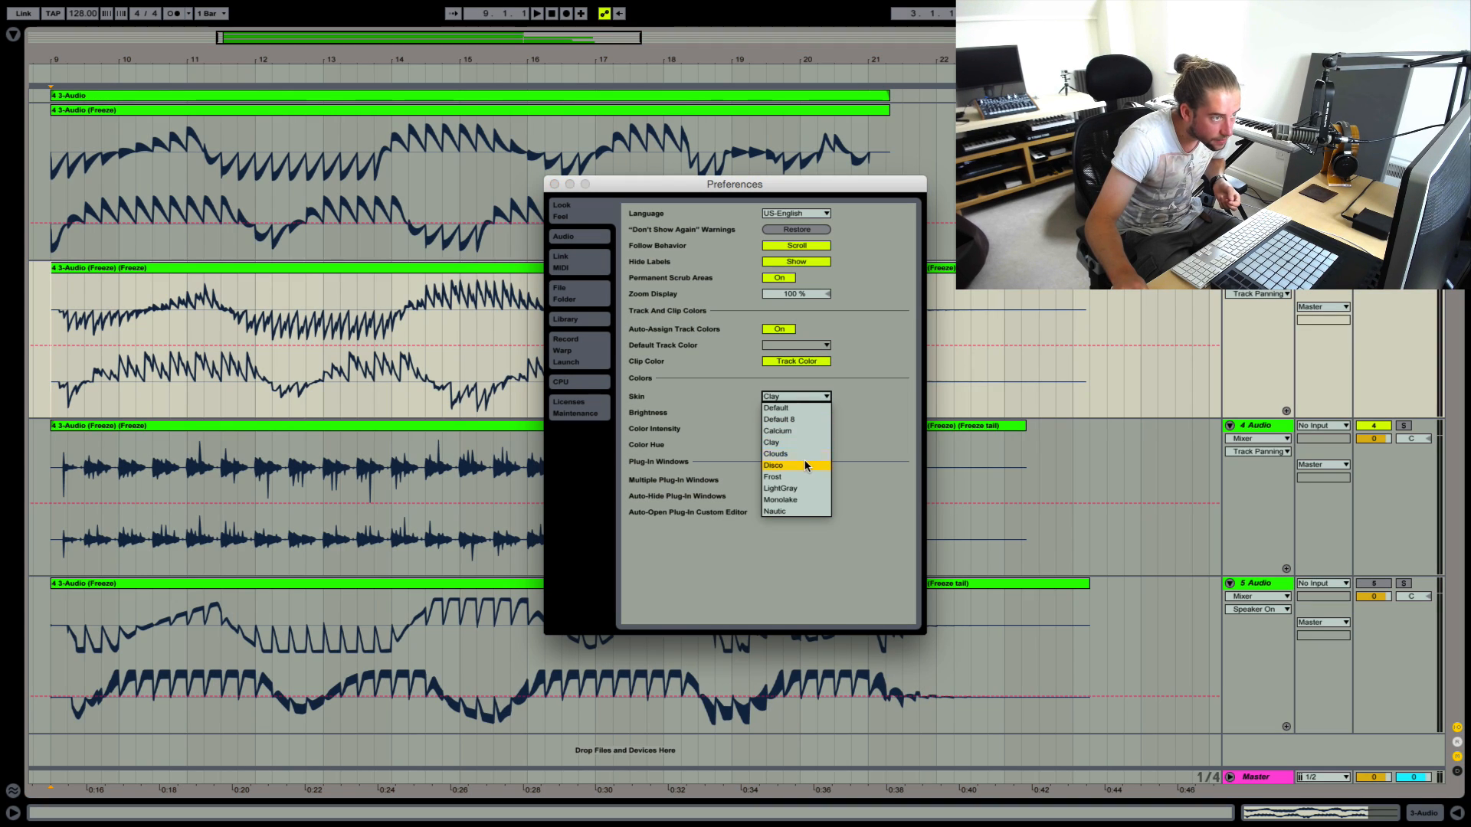
left_click(773, 476)
Try further interface skins, including Monolake and Nautic
left_click(785, 399)
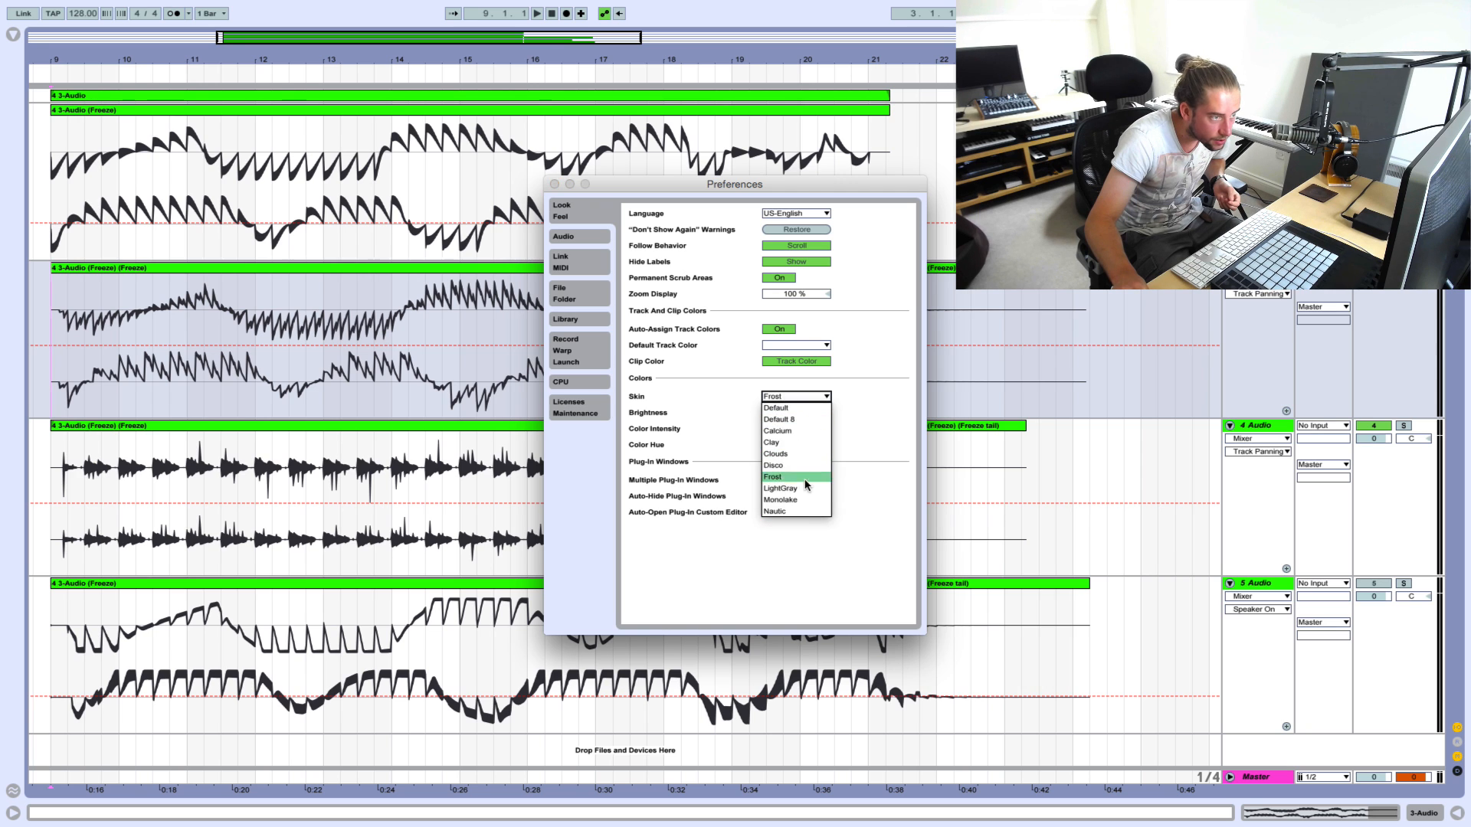
left_click(802, 484)
left_click(785, 399)
left_click(808, 496)
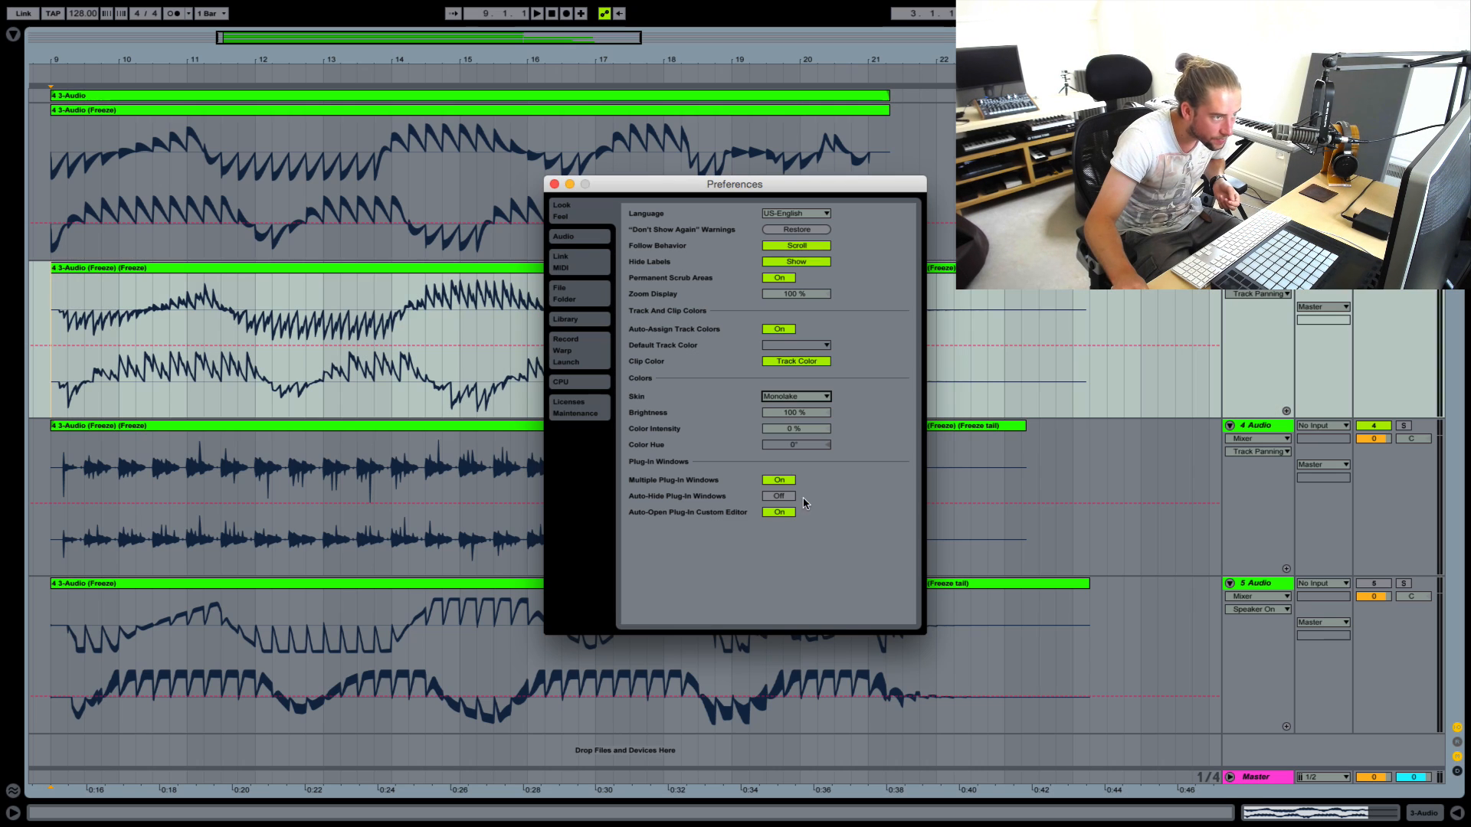
left_click(787, 399)
left_click(791, 512)
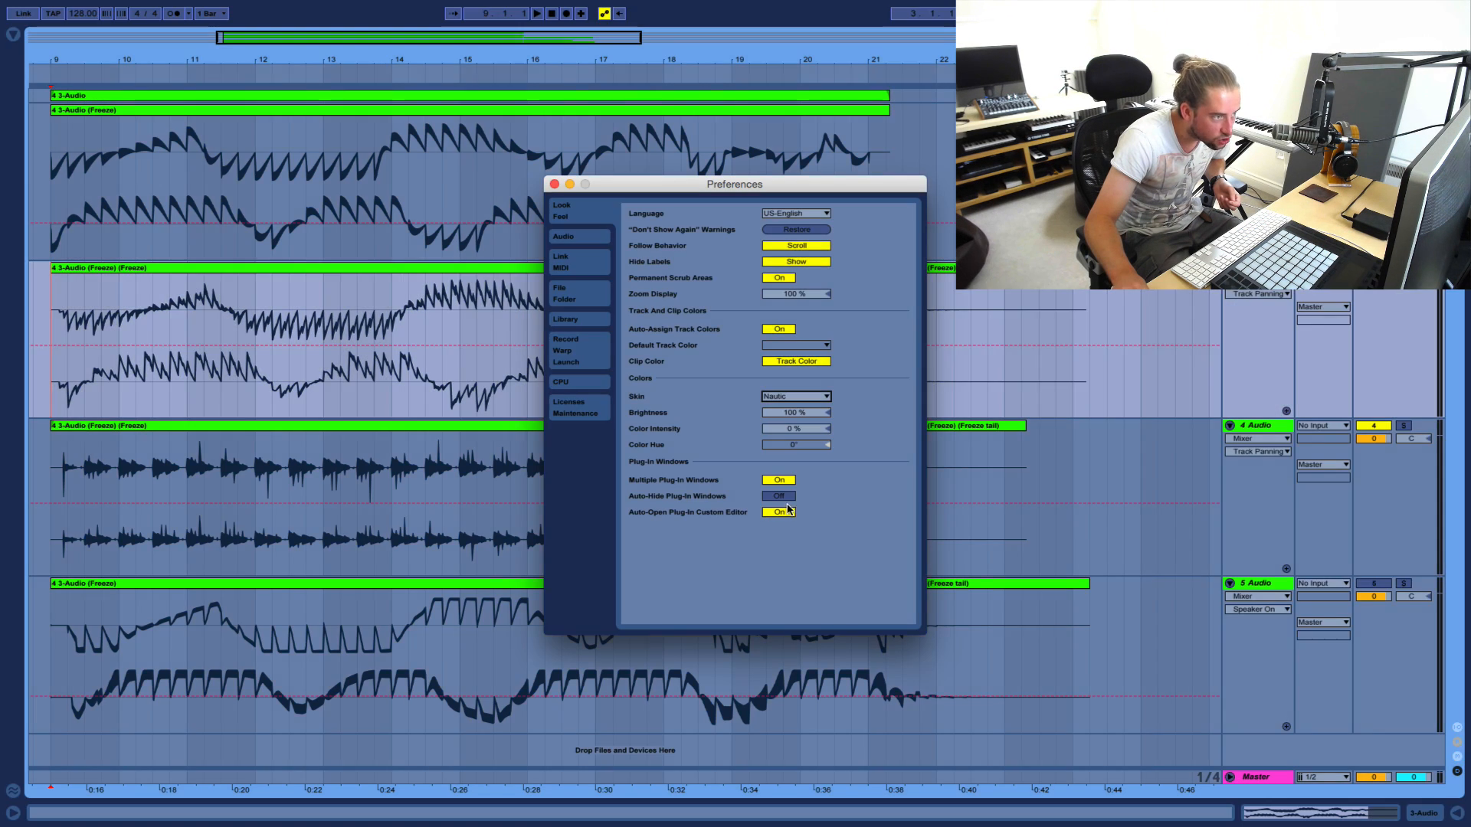
Try the Disco, Clouds and Calcium skins for the interface
left_click(778, 399)
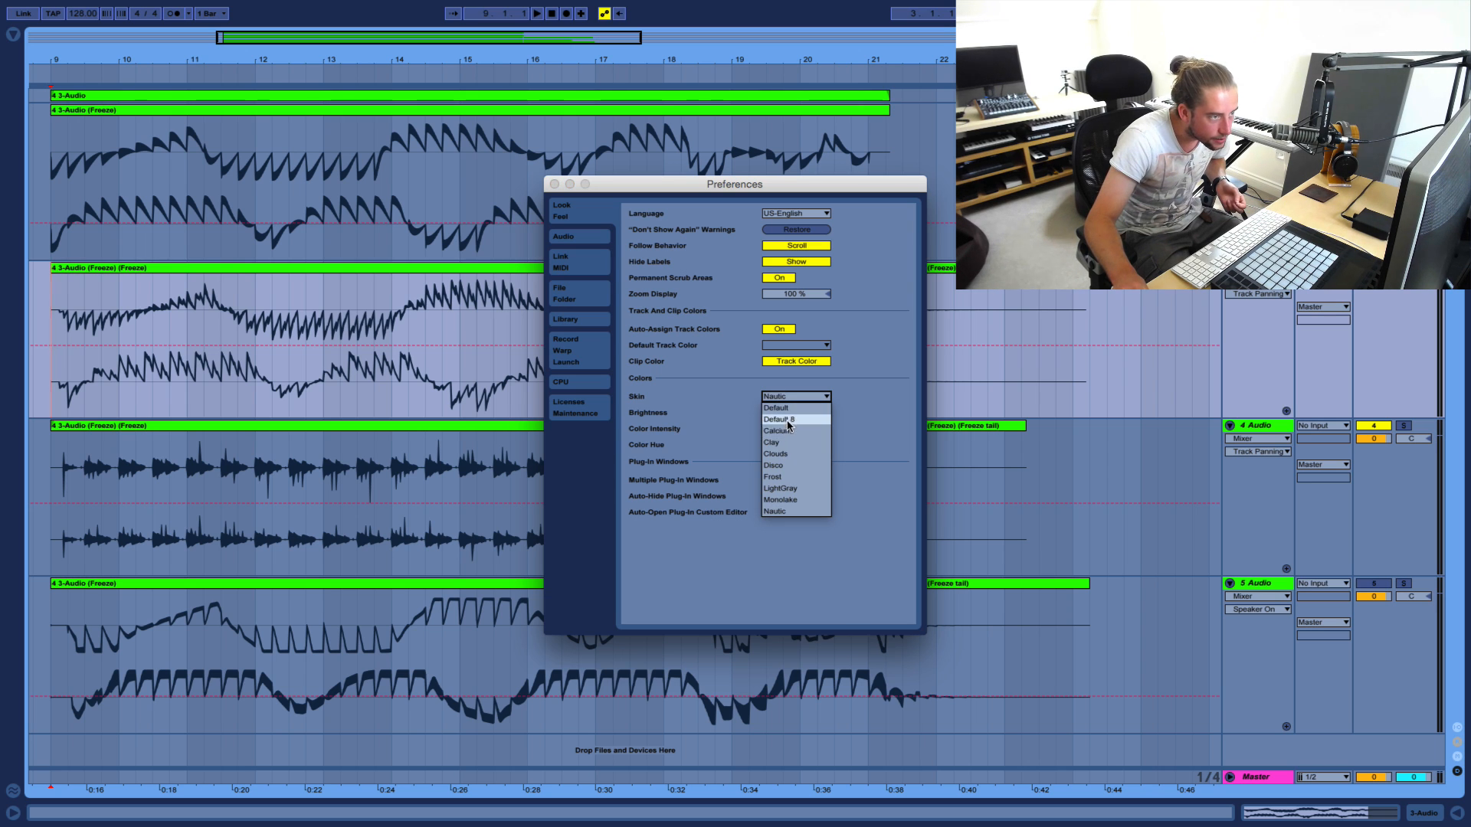
left_click(792, 468)
left_click(794, 399)
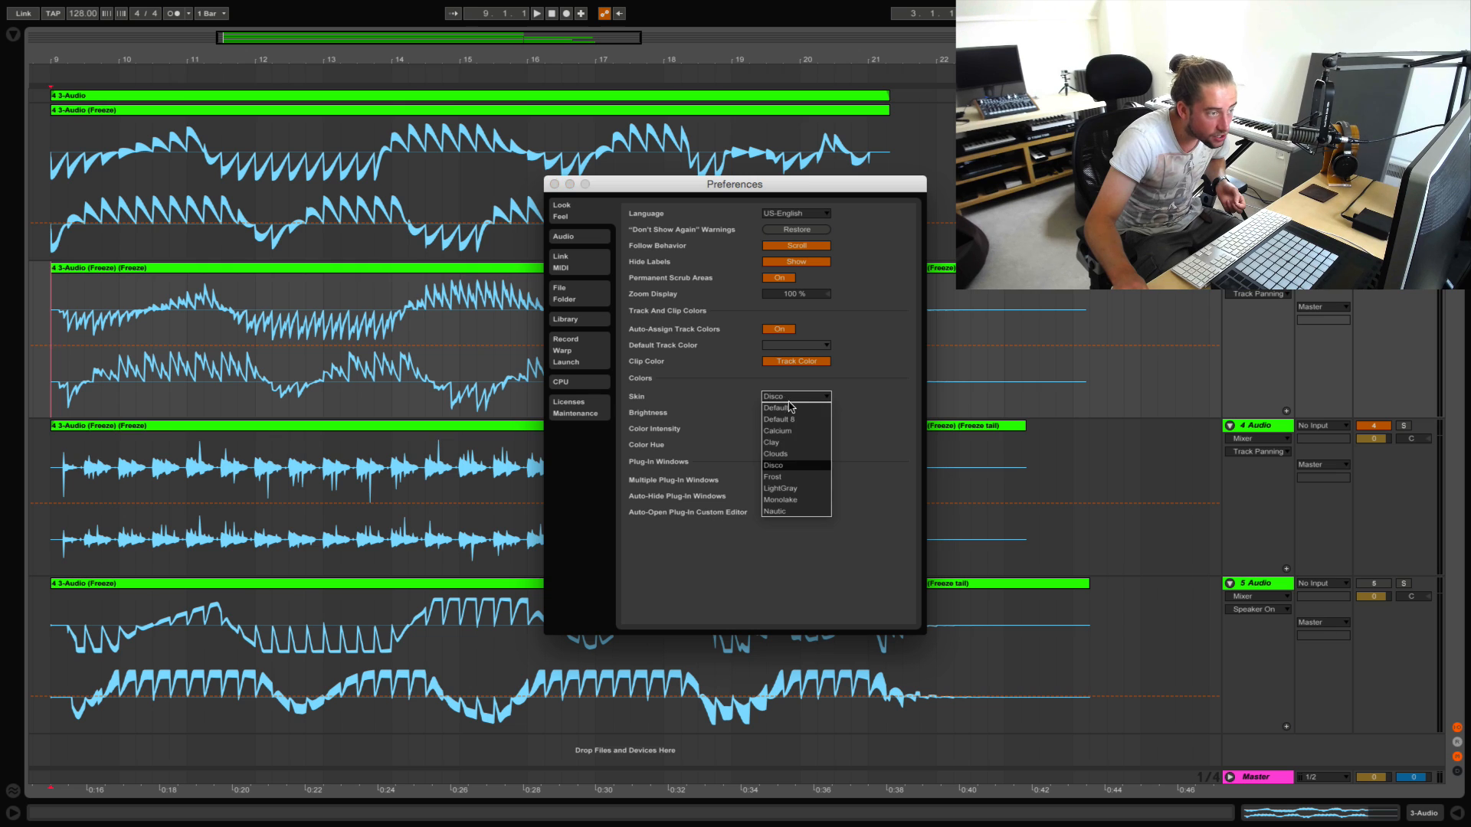
left_click(794, 455)
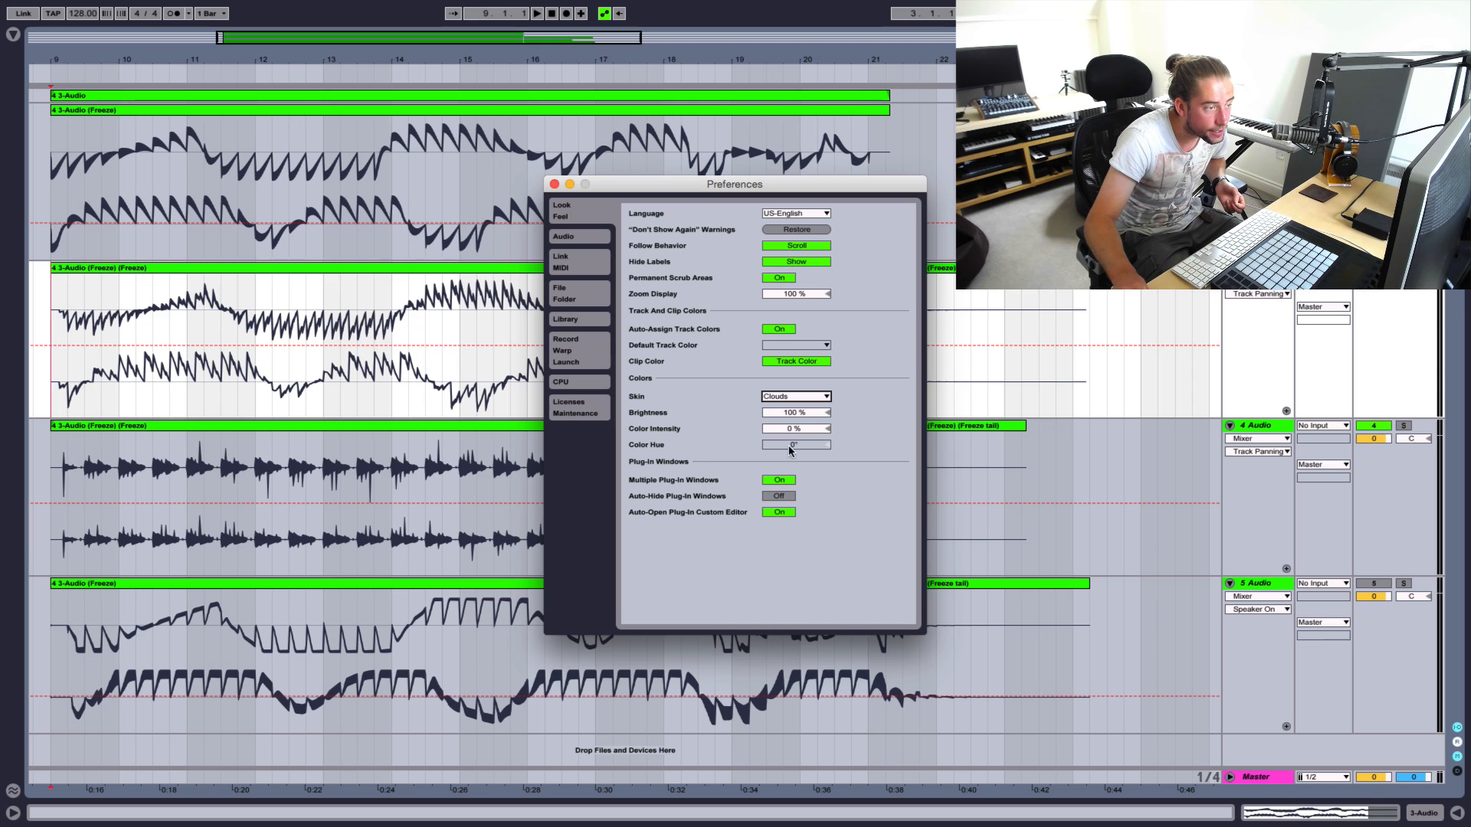
left_click(789, 398)
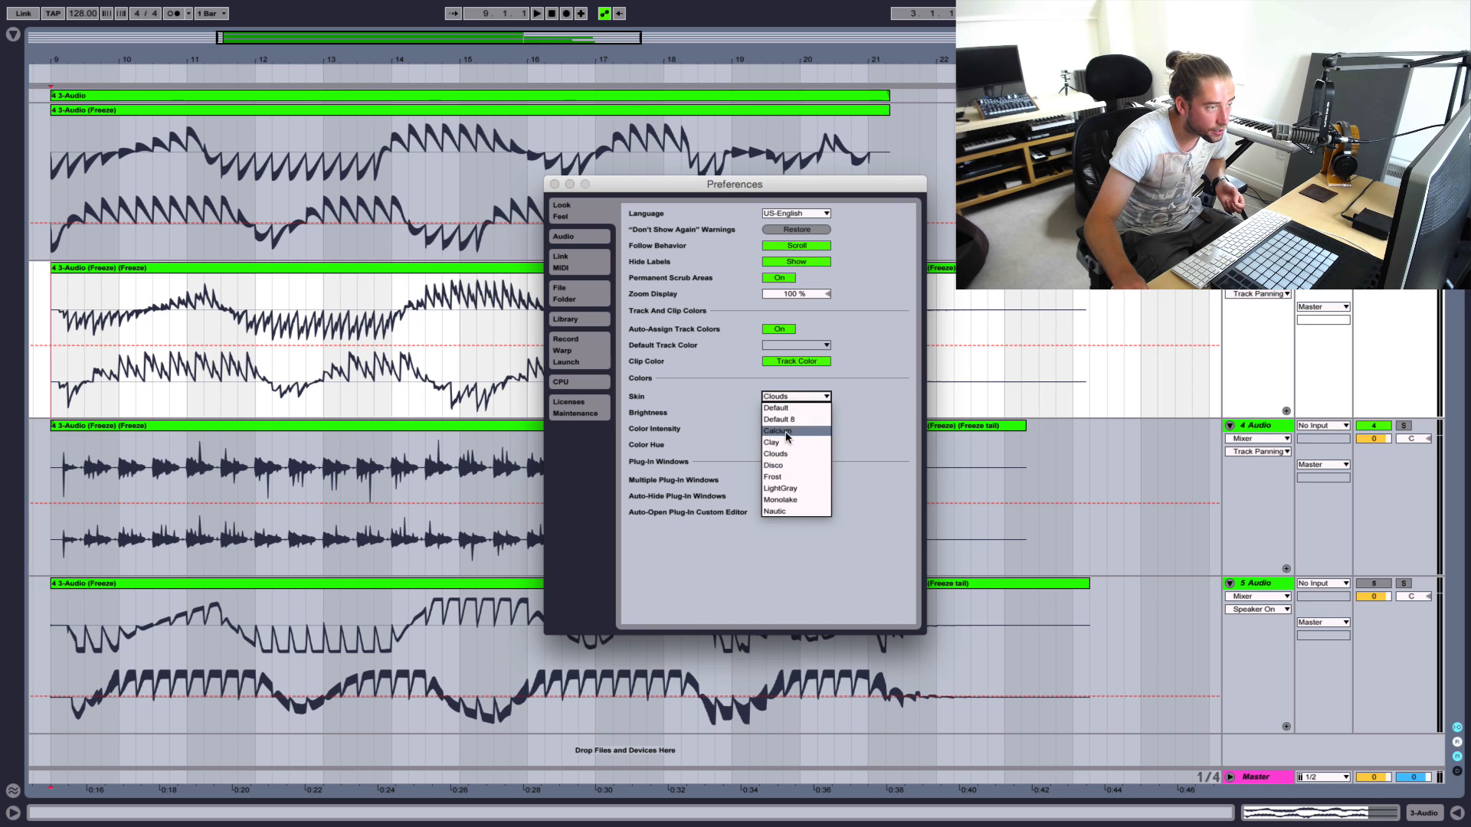
left_click(787, 433)
Check the Disco skin once more and set the interface skin to Clouds
left_click(788, 398)
left_click(788, 465)
left_click(789, 399)
left_click(791, 455)
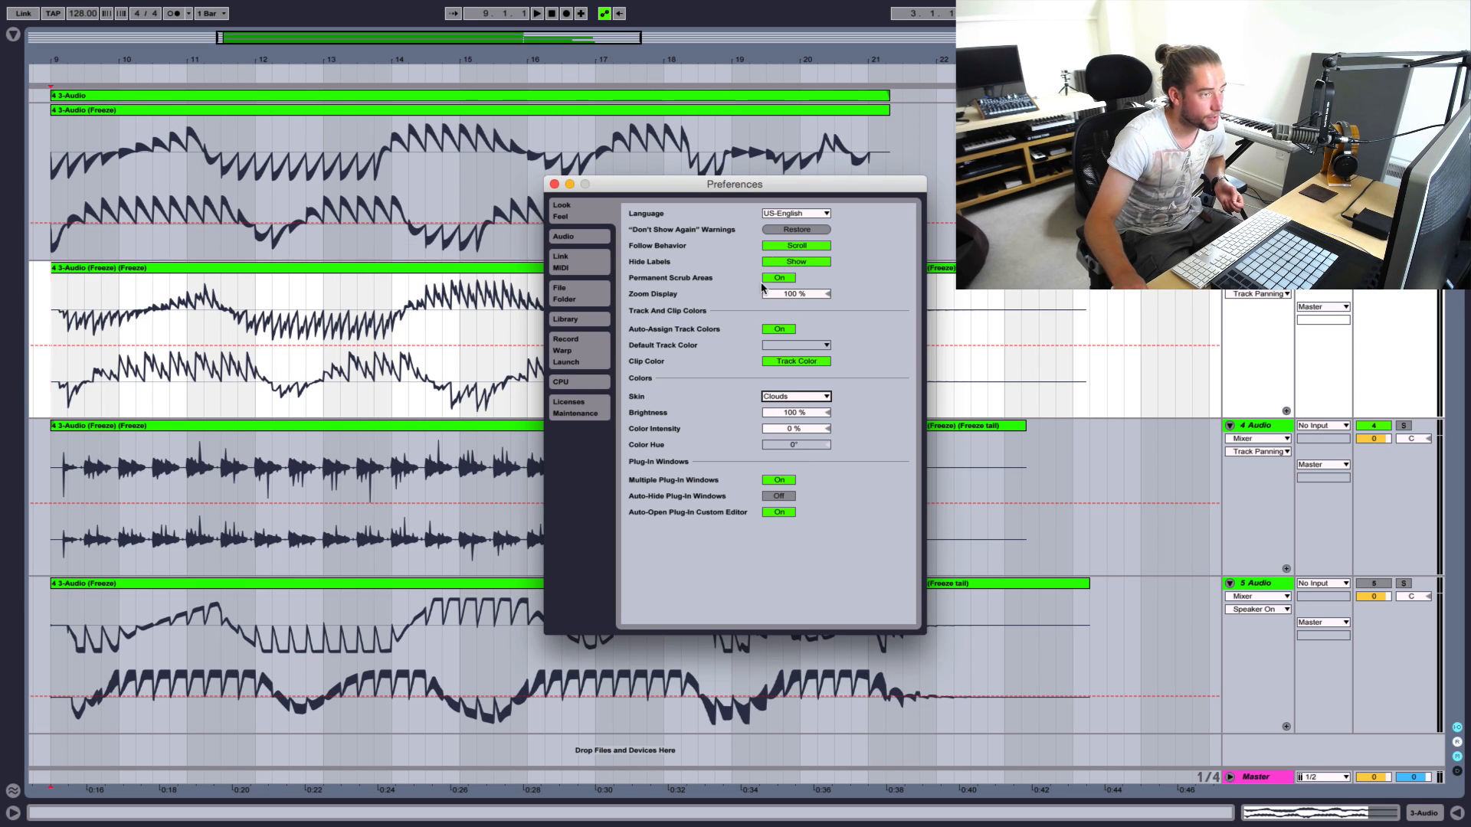
Try the Disco and Calcium skins on the arrangement and switch back to Clouds
left_click(789, 397)
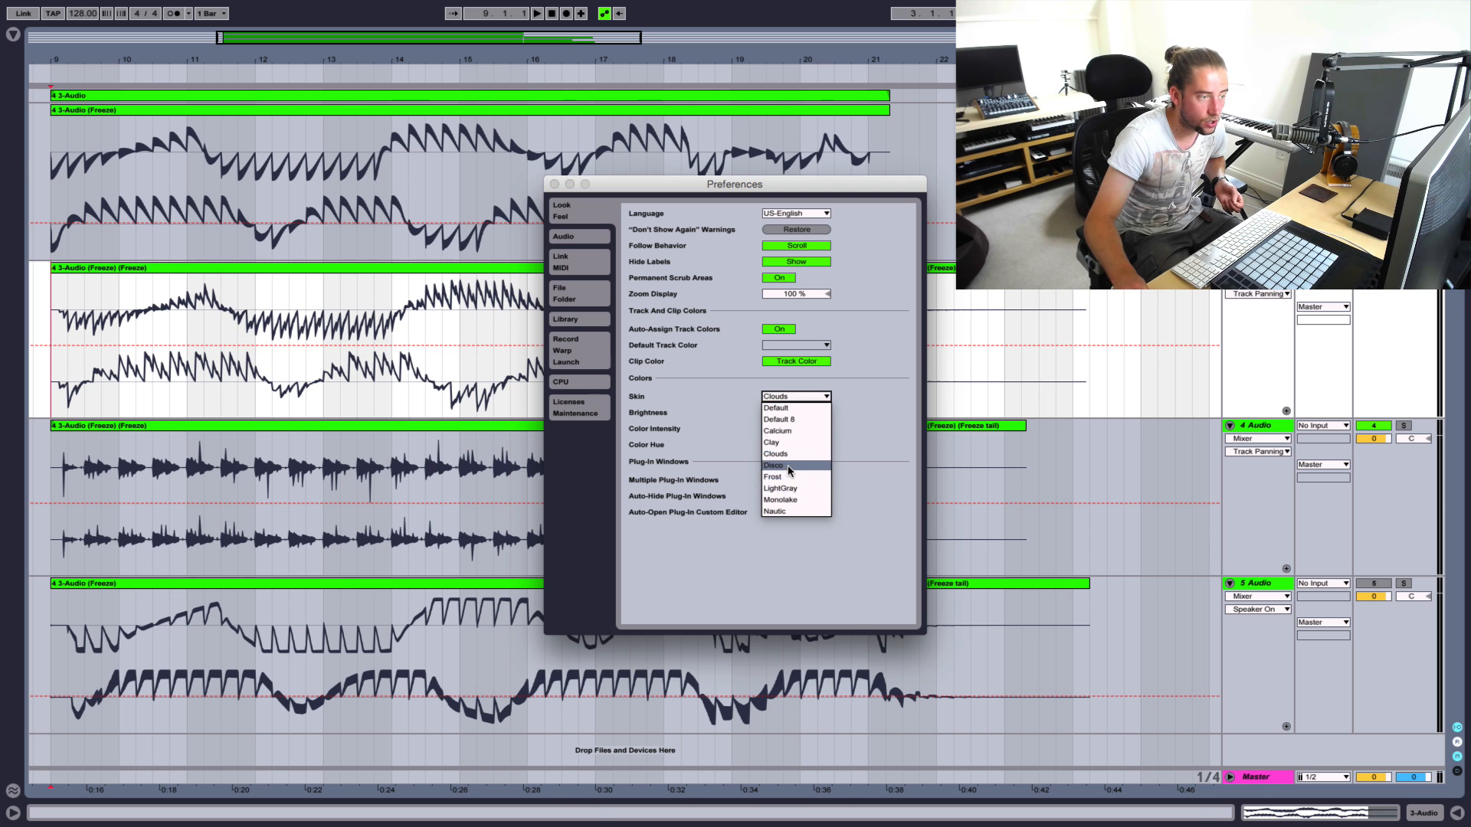
left_click(788, 465)
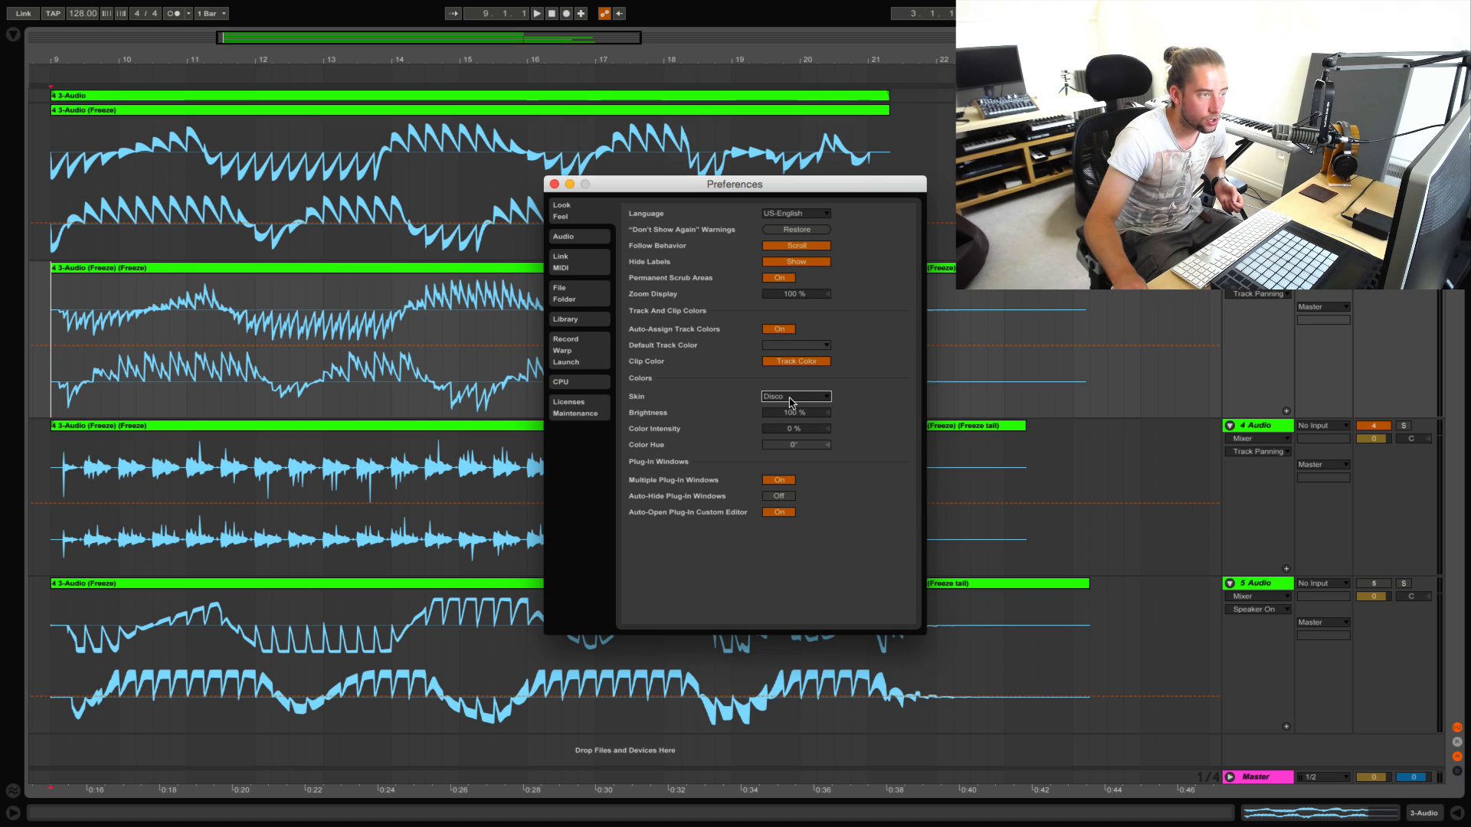
left_click(791, 399)
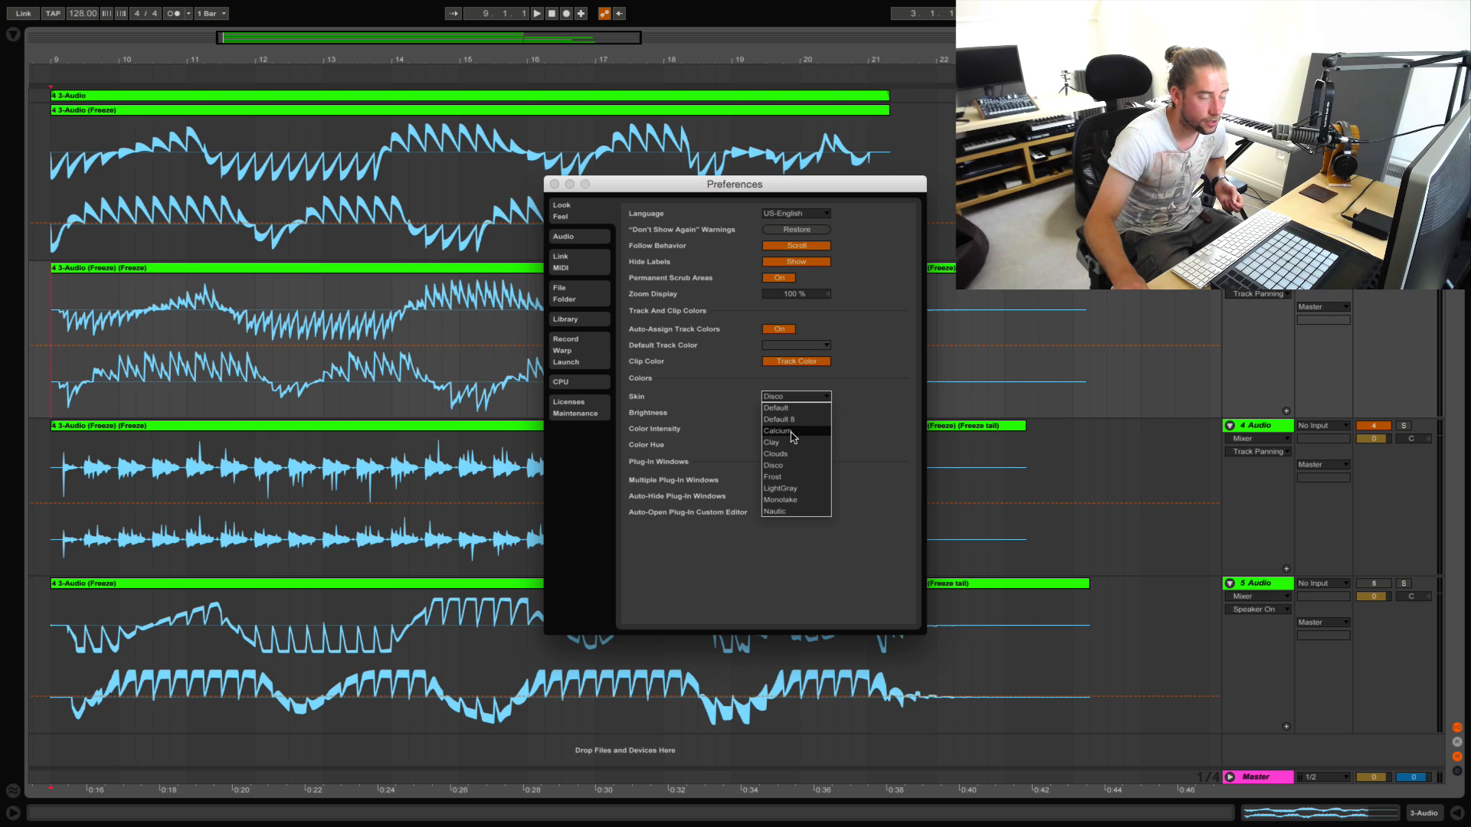
left_click(793, 432)
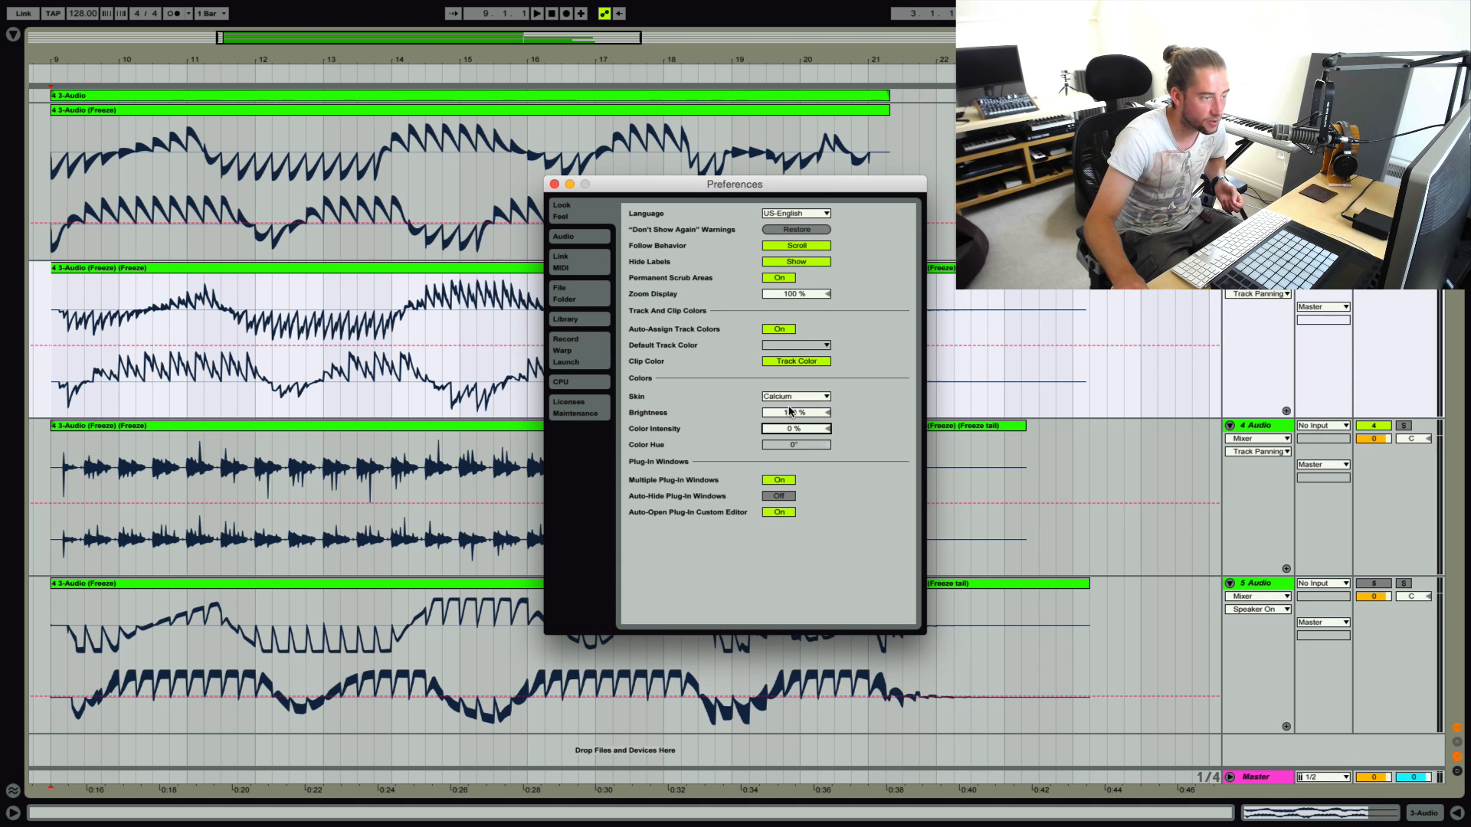
left_click(792, 397)
left_click(798, 454)
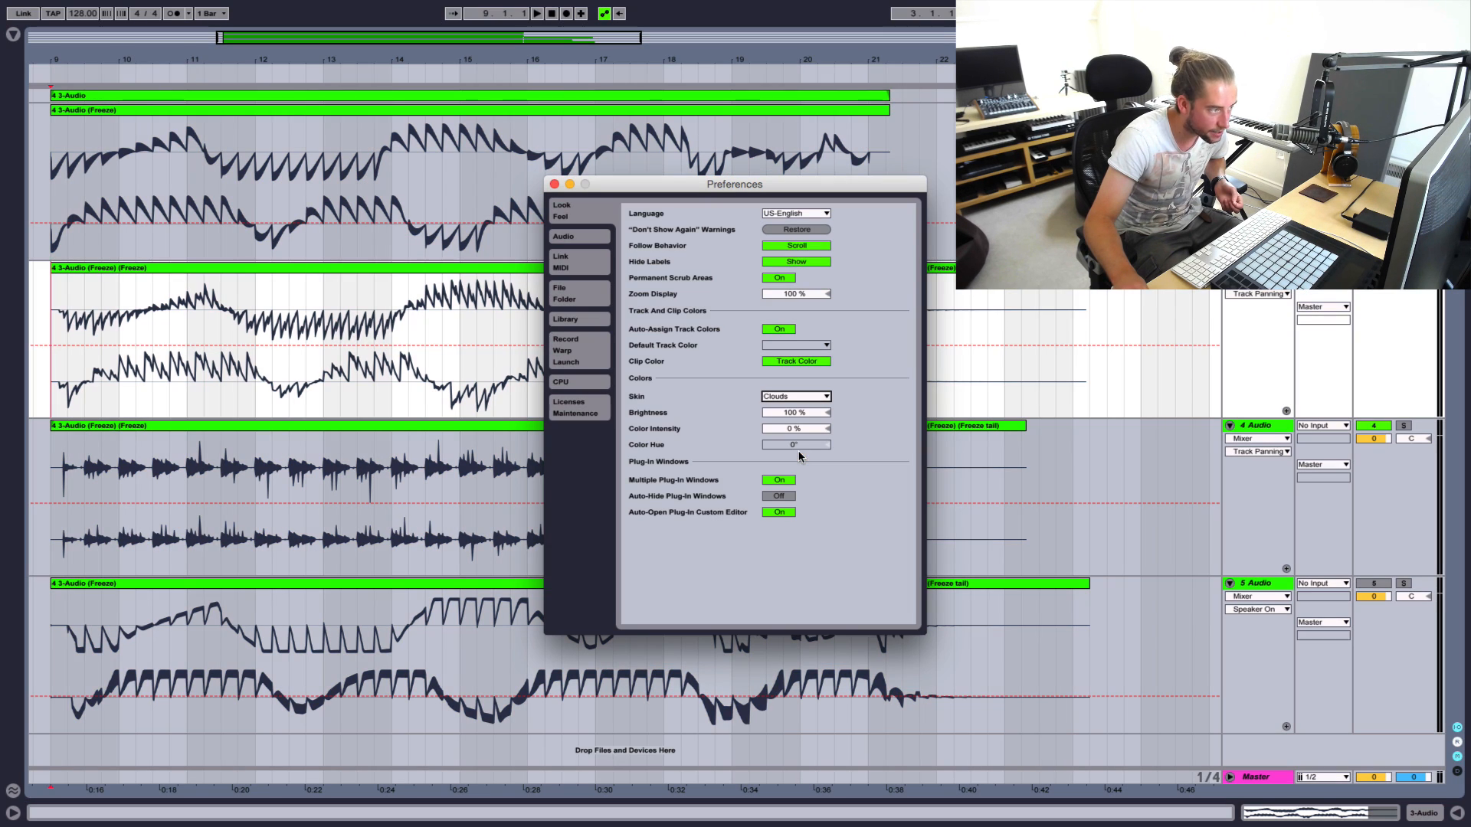
Try the Calcium, Clay, LightGray and Disco skins to compare how the waveforms look
left_click(789, 397)
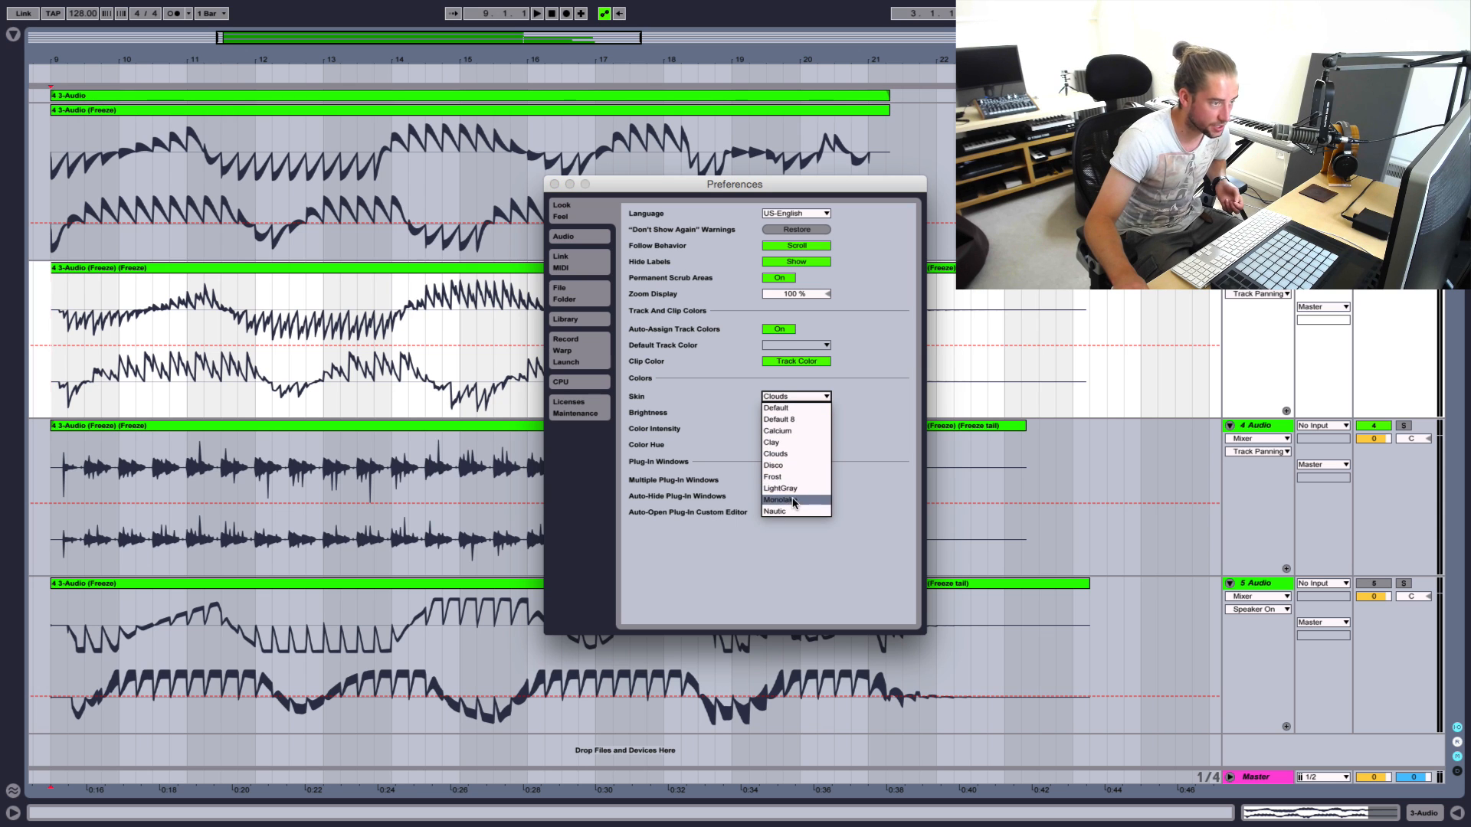
left_click(779, 432)
left_click(779, 398)
left_click(781, 442)
left_click(782, 398)
left_click(789, 488)
left_click(785, 398)
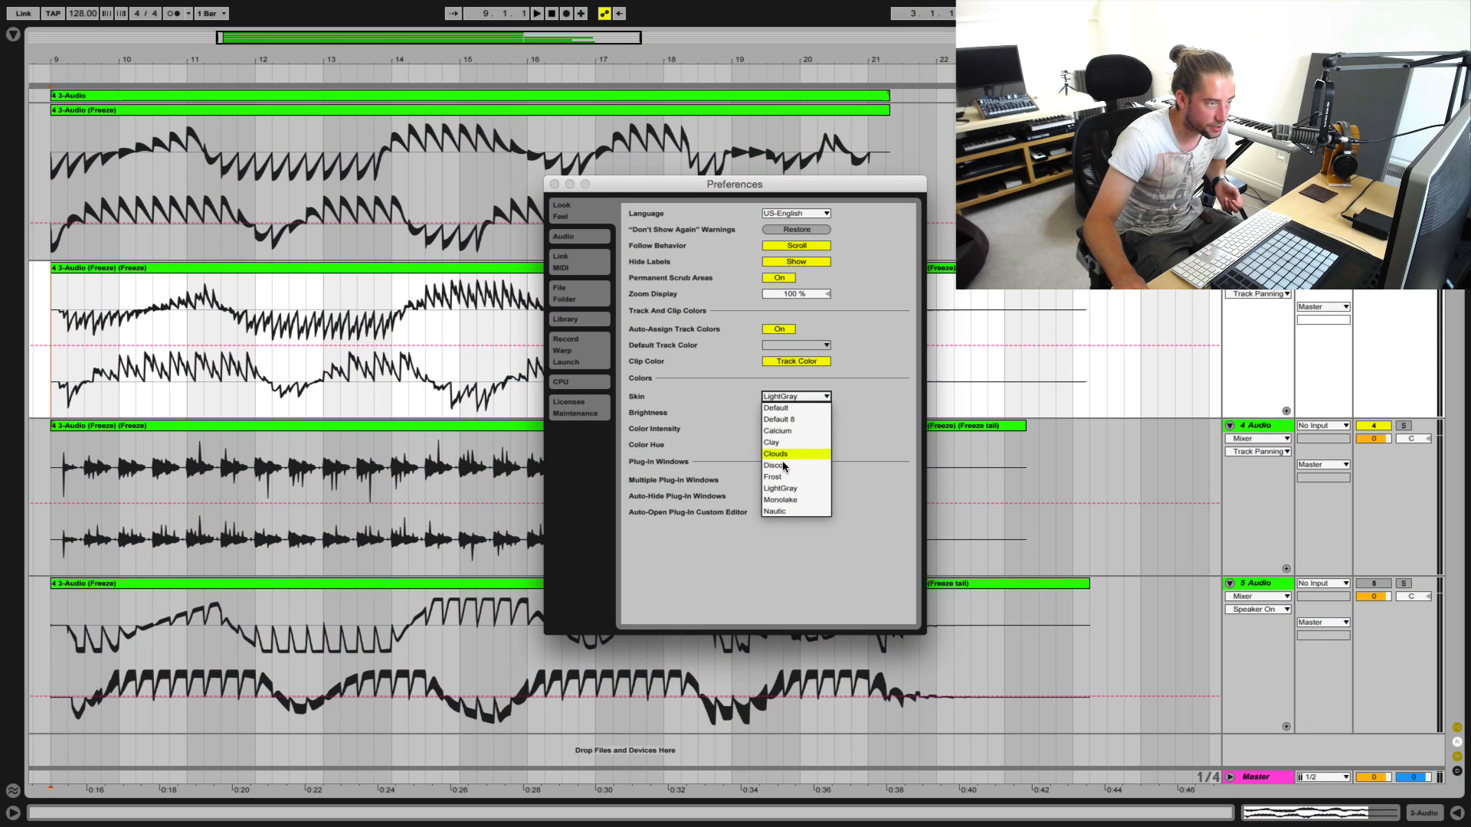
left_click(775, 464)
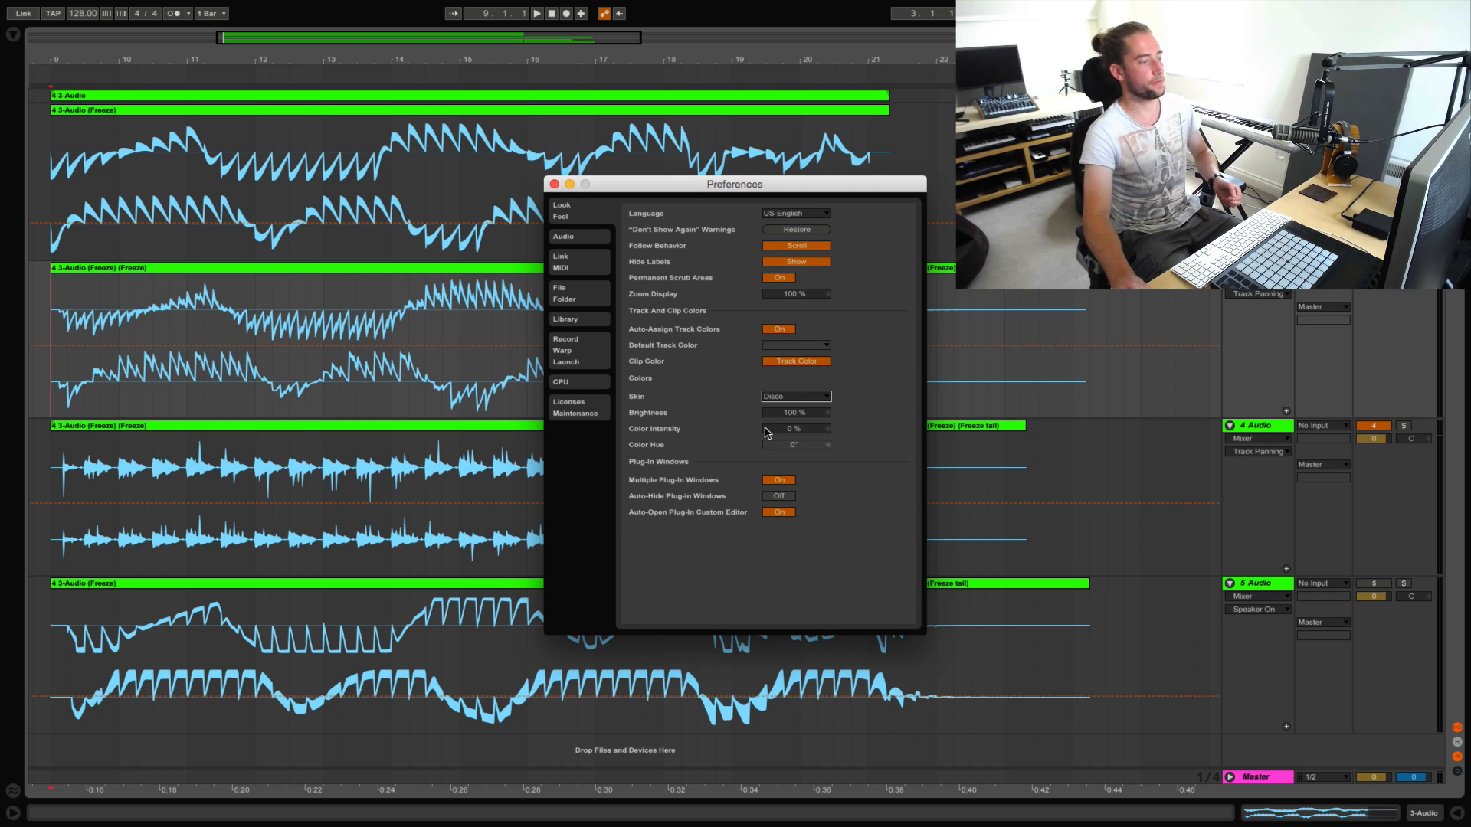
Set the interface skin to Clouds and close the preferences
left_click(798, 398)
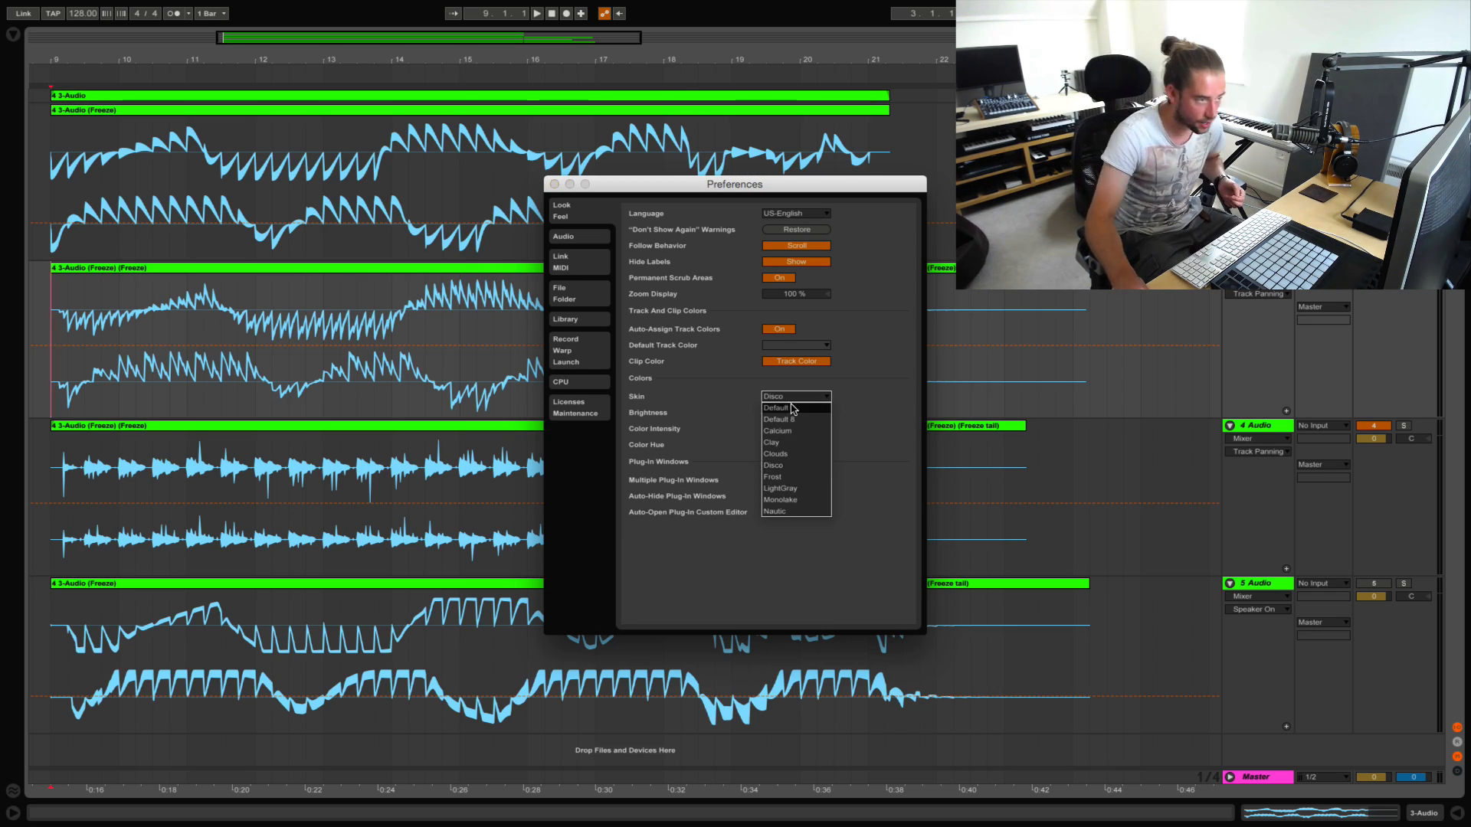
left_click(789, 459)
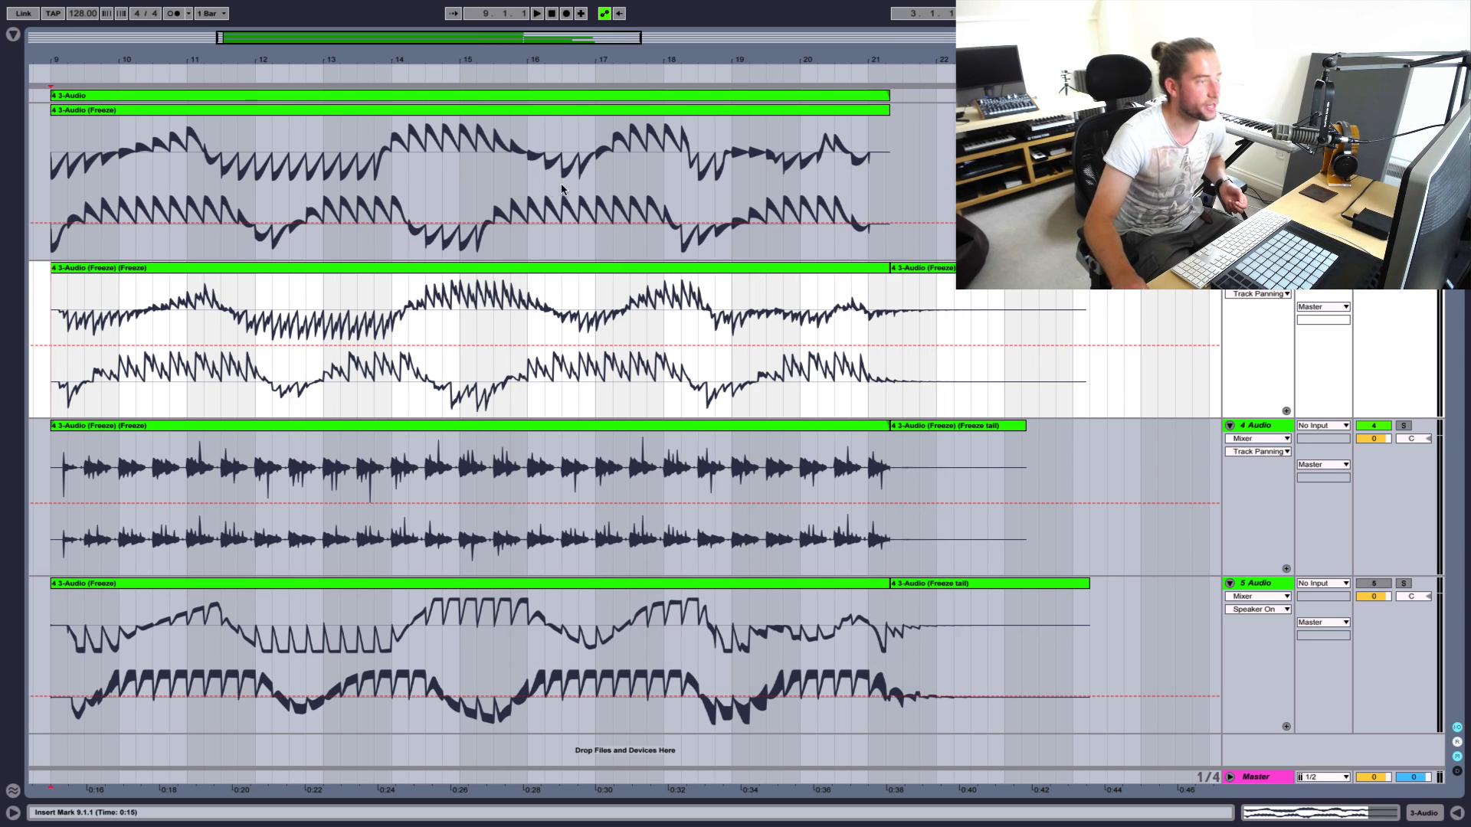
left_click(553, 184)
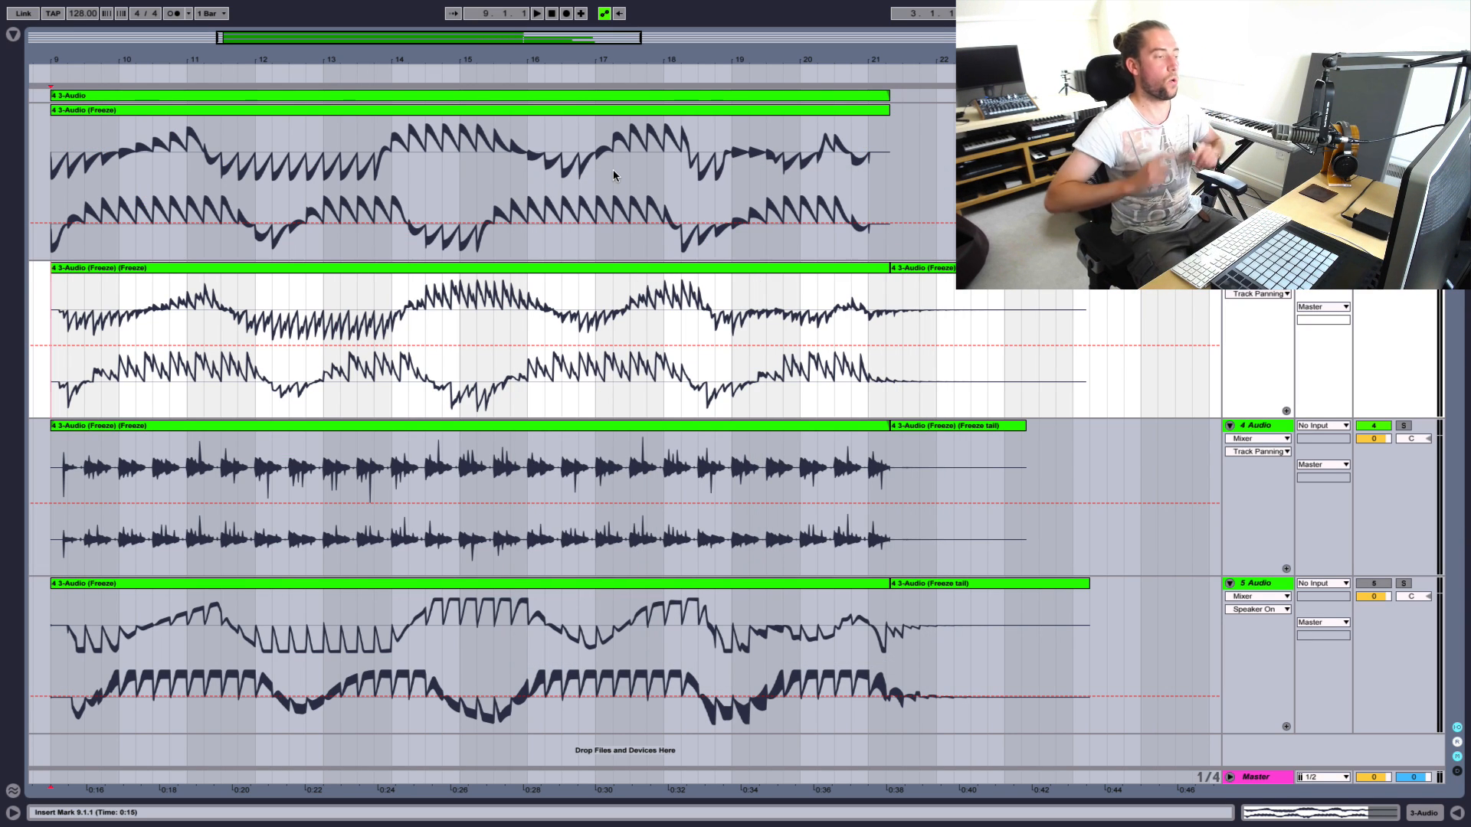